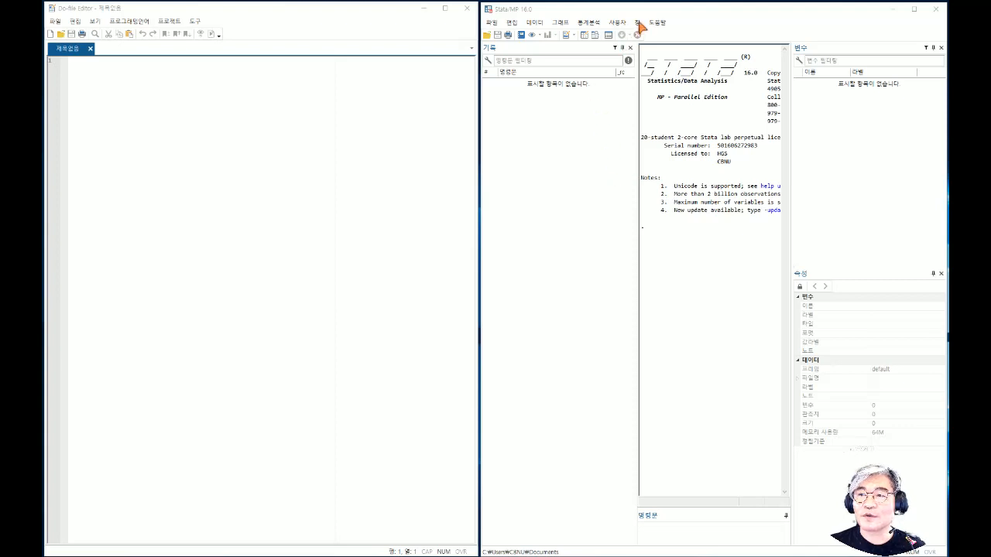
Step: Close the untitled Do-file Editor and widen the main Stata window over the freed desktop space
click(467, 8)
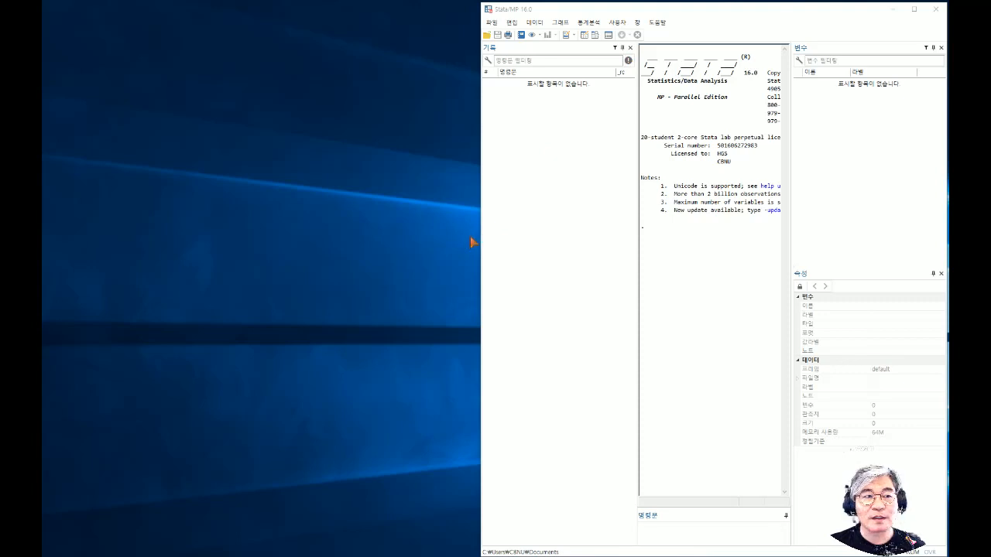
drag(477, 237, 38, 233)
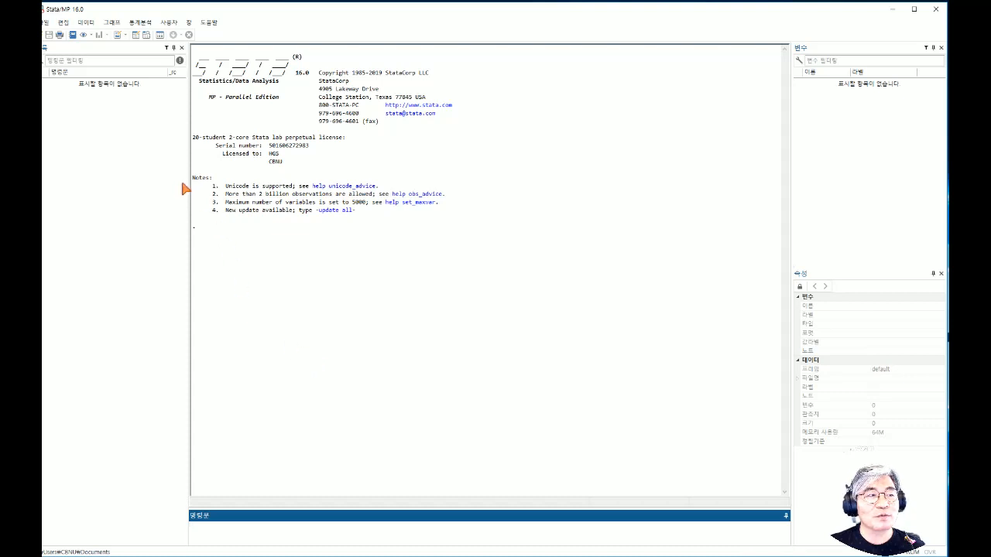
Step: Close the History, Variables and Properties panes so only the results and command areas remain
click(183, 48)
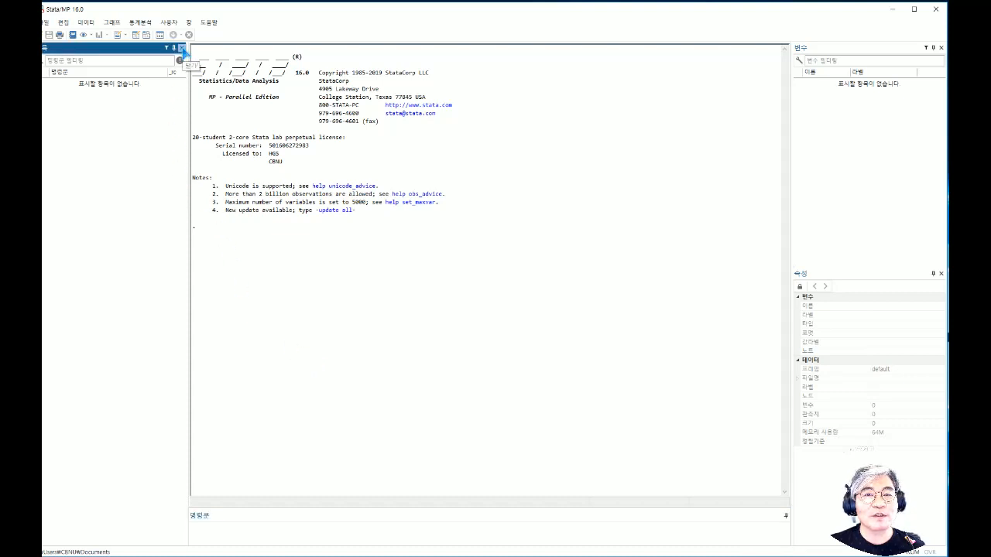
click(941, 47)
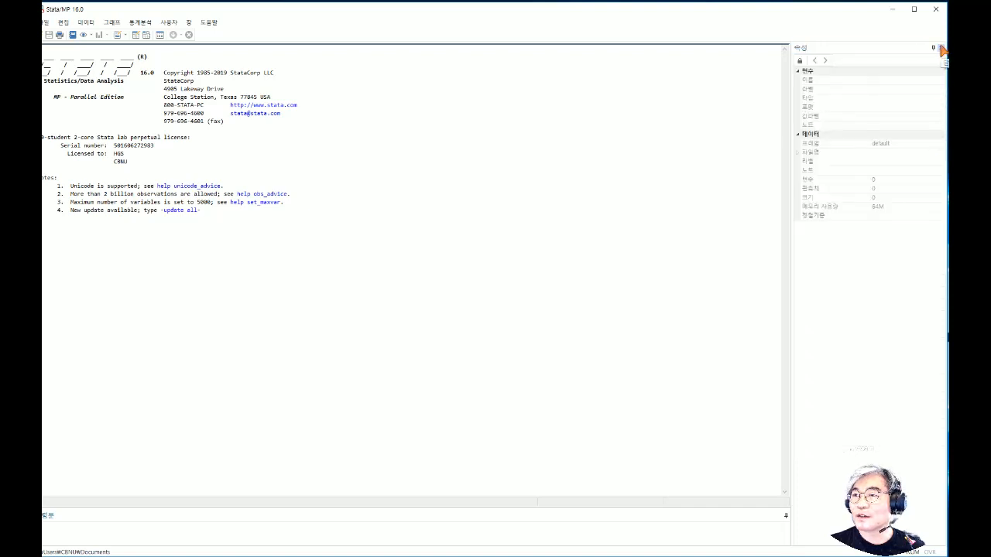
click(940, 48)
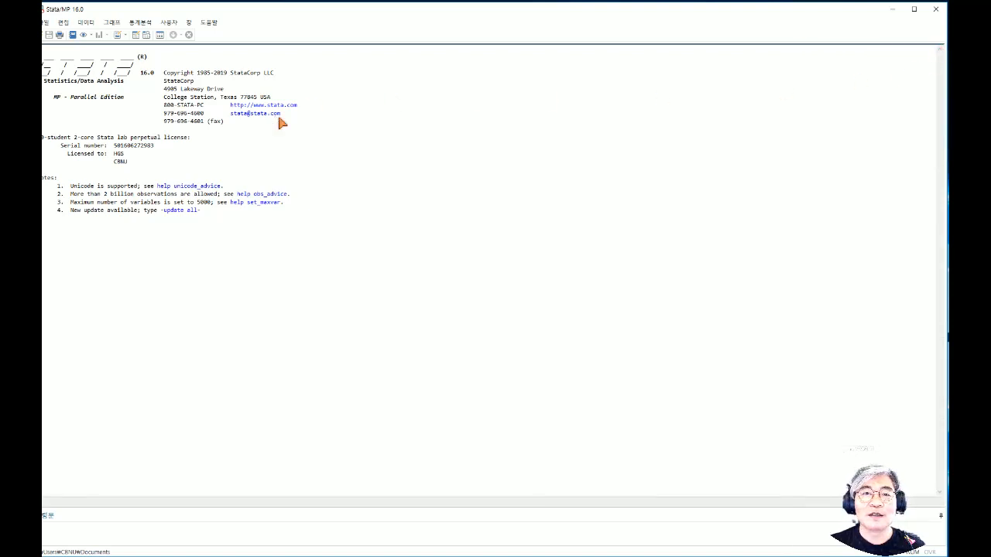
Step: Open a new Do-file Editor and narrow the main Stata window so the two windows sit side by side
click(188, 22)
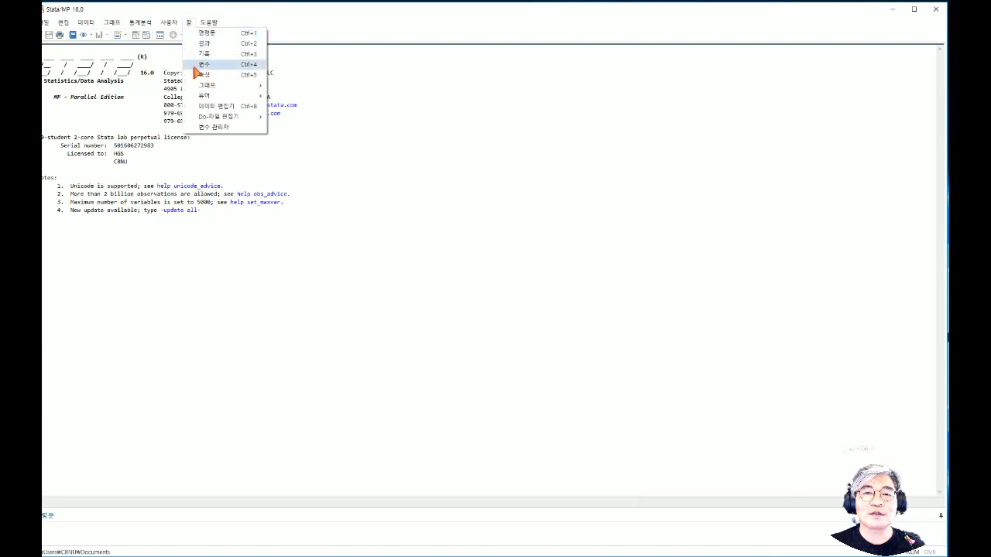
mouse_move(209, 118)
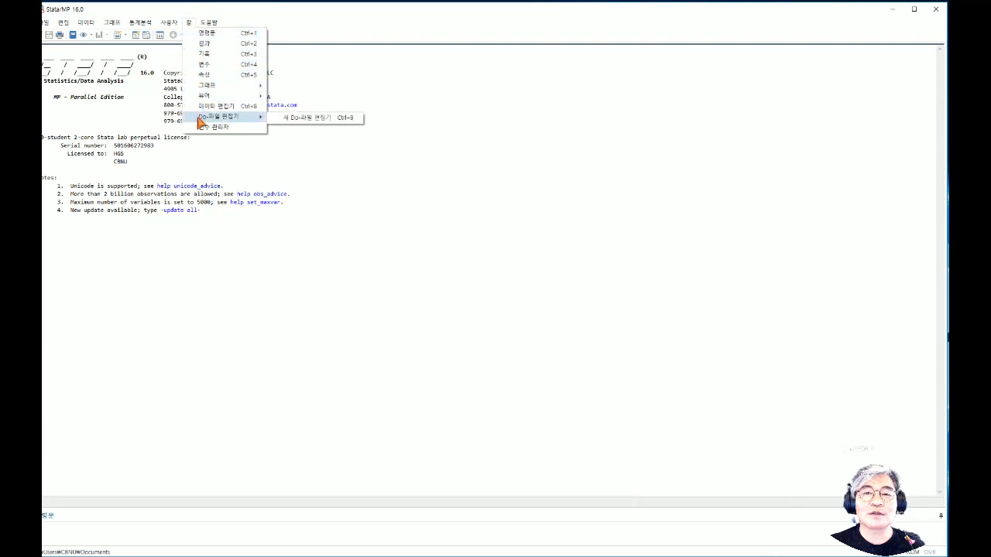
click(305, 120)
click(540, 16)
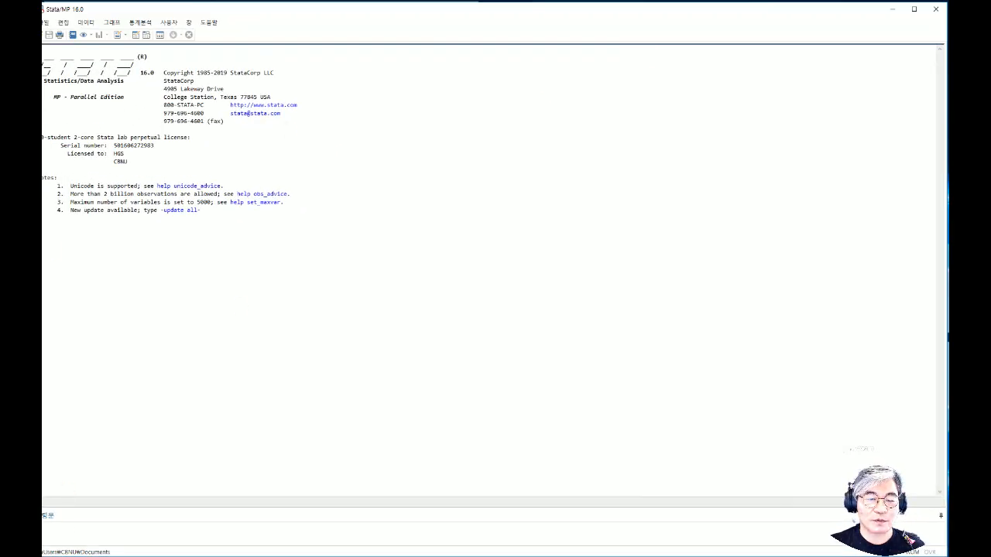
drag(34, 556, 481, 550)
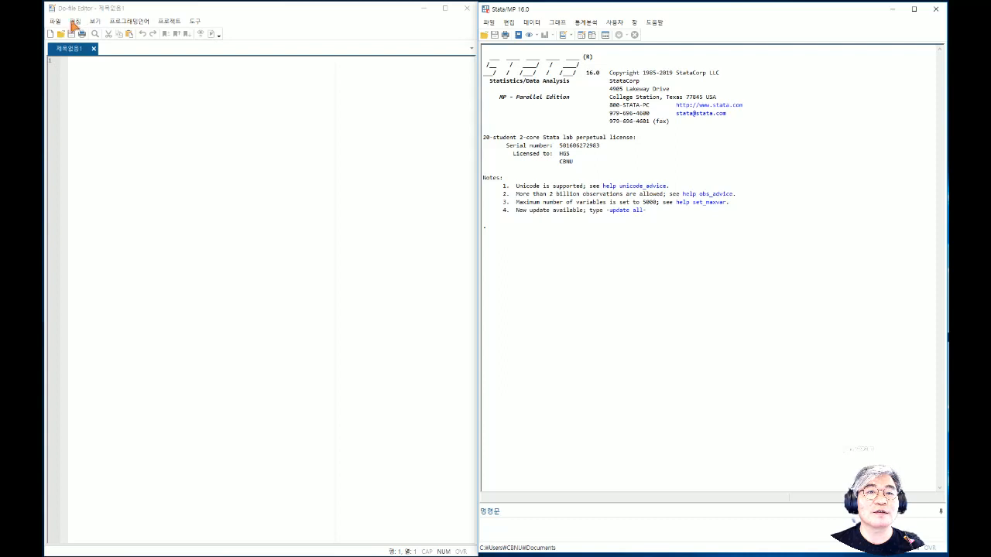
Step: Open the do-file 05_제5장_Stata 평균과비율검증_v4_2020-09-19 from the 강의자료 folder and enlarge the editor text
click(55, 21)
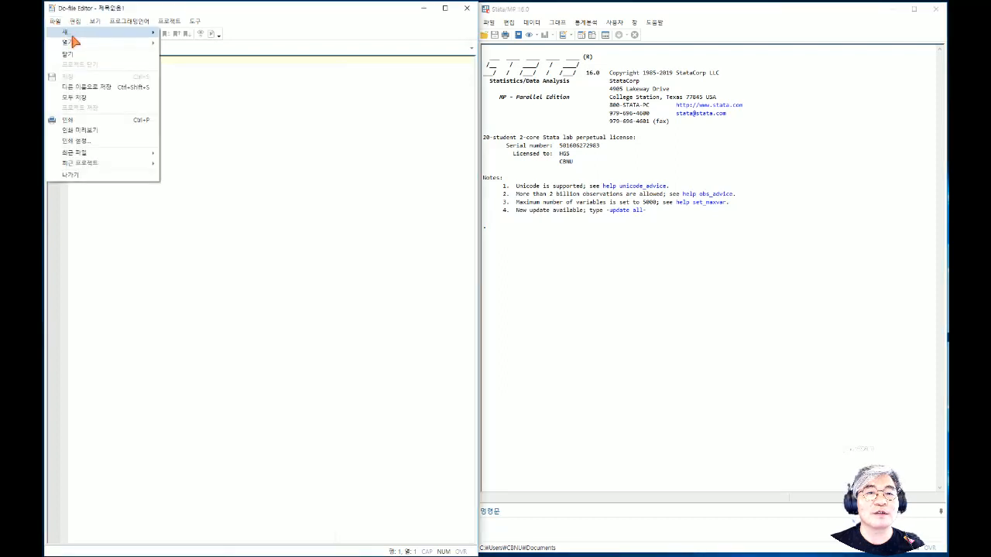
mouse_move(75, 45)
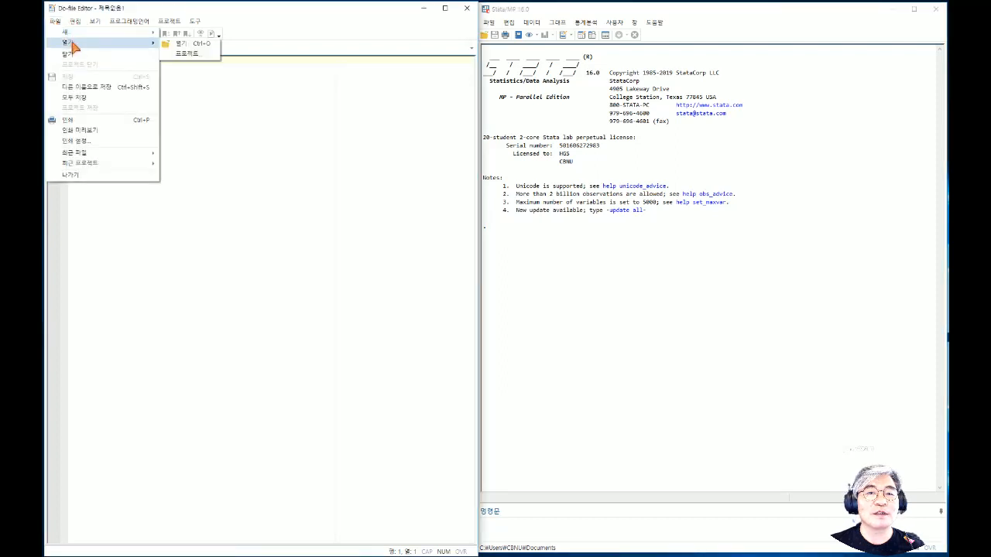
click(184, 44)
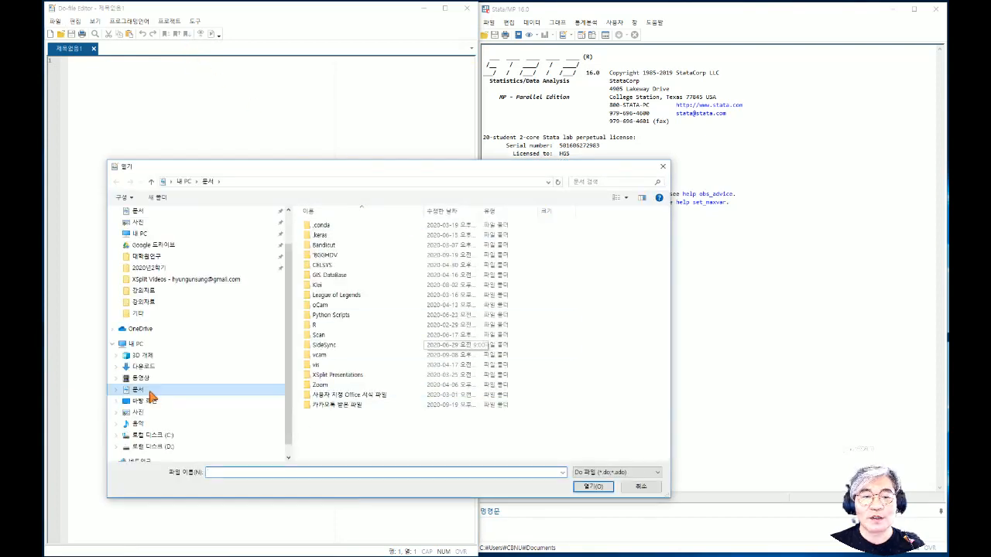
click(144, 291)
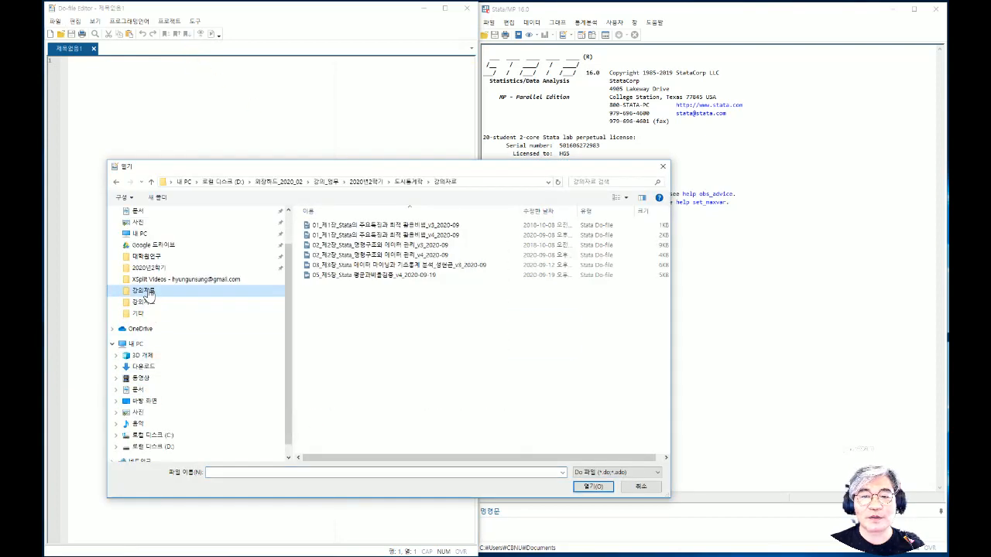
click(362, 279)
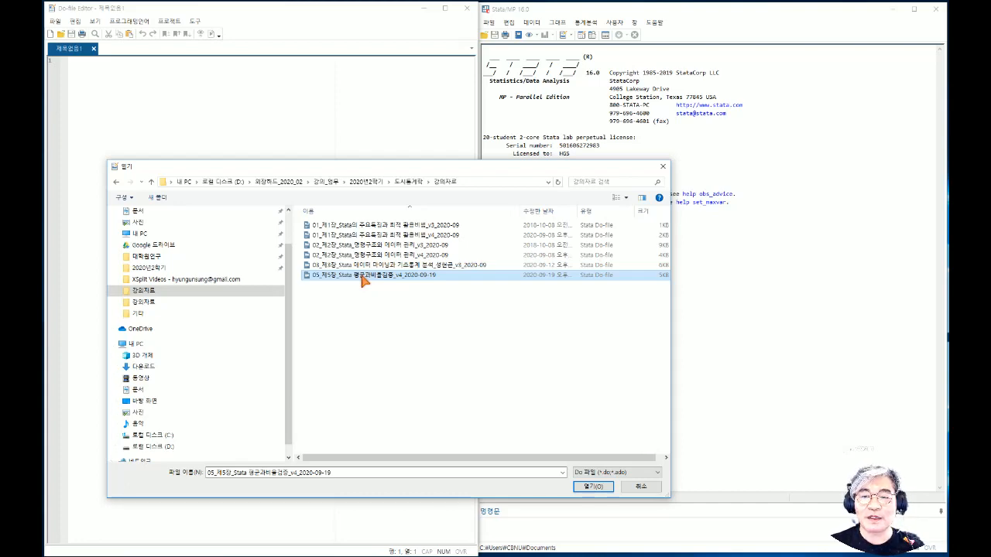
click(590, 488)
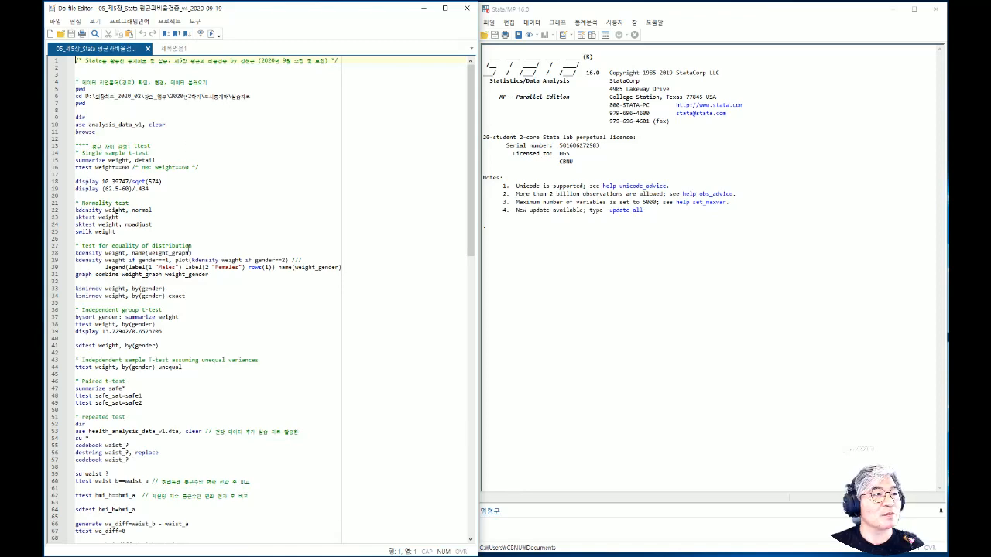
scroll(189, 246, up, 4)
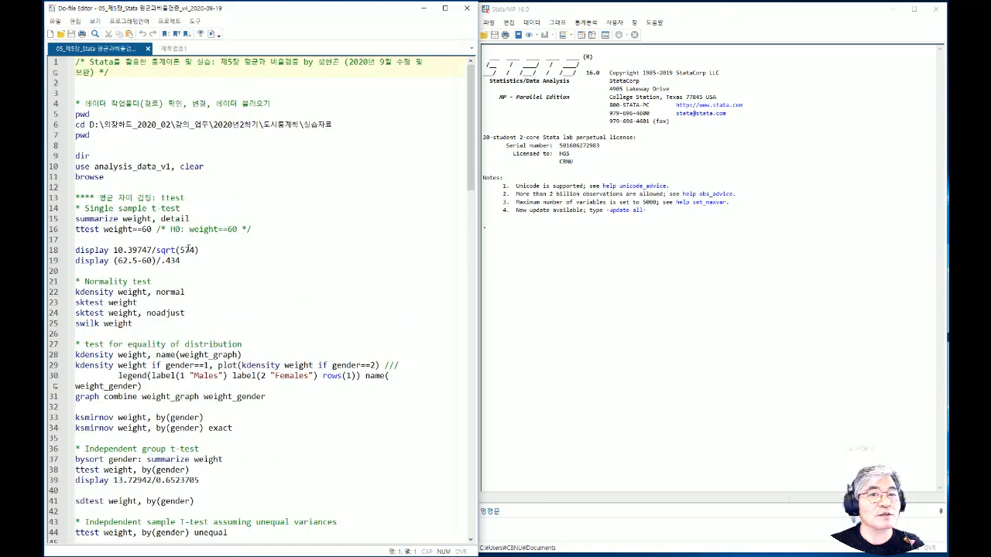
scroll(188, 249, up, 2)
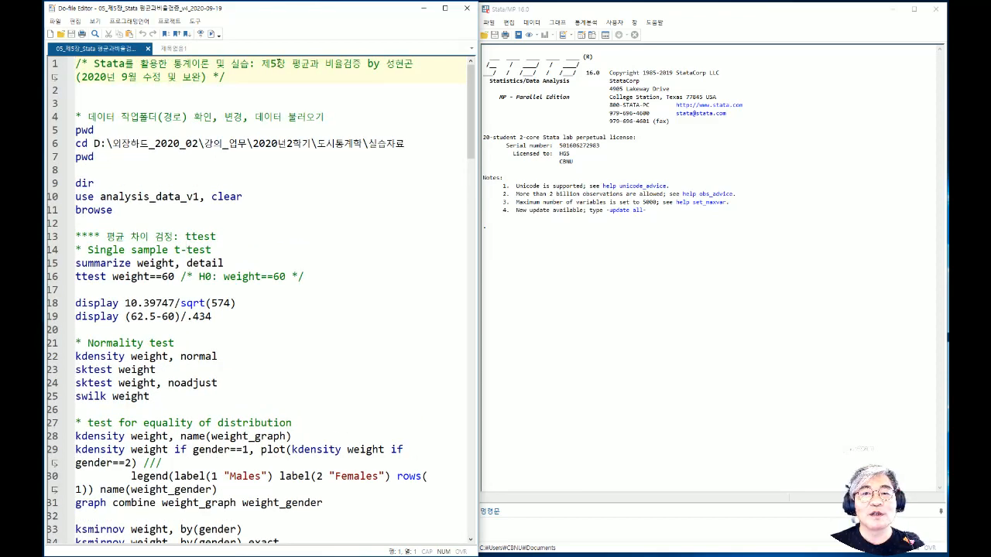
Step: Run only the pwd command on line 5 of the do-file and highlight the folder path in the results
drag(263, 64, 368, 65)
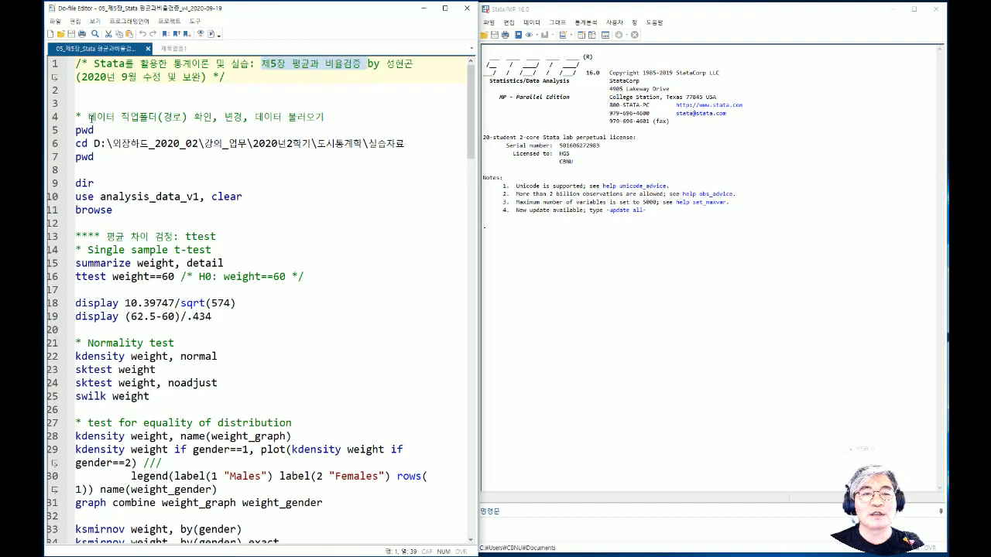
click(99, 130)
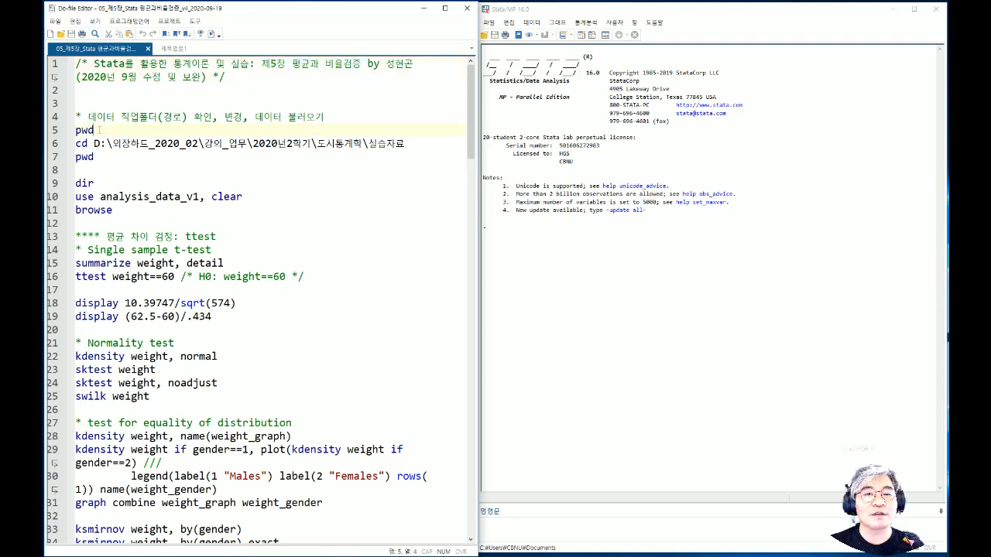
drag(99, 129, 75, 129)
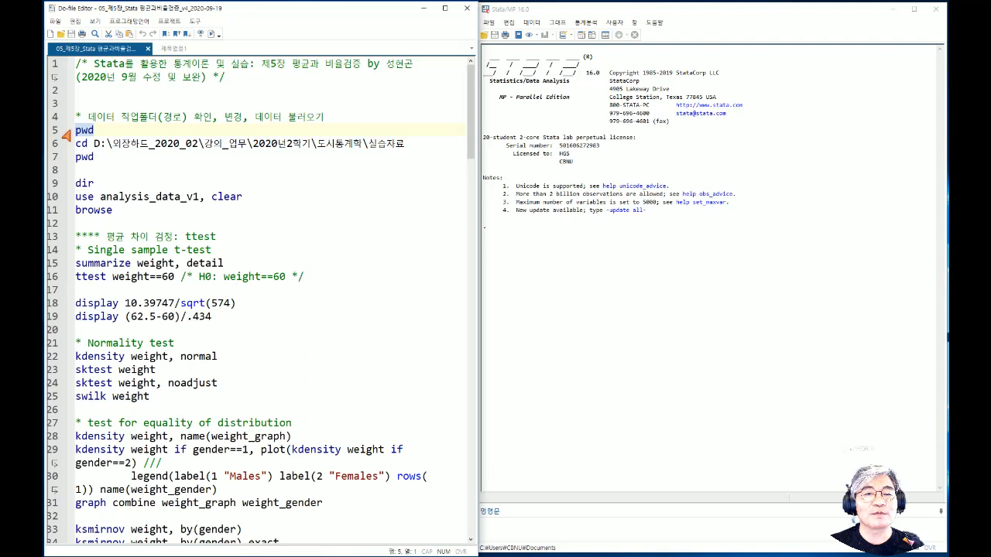
click(211, 34)
click(520, 266)
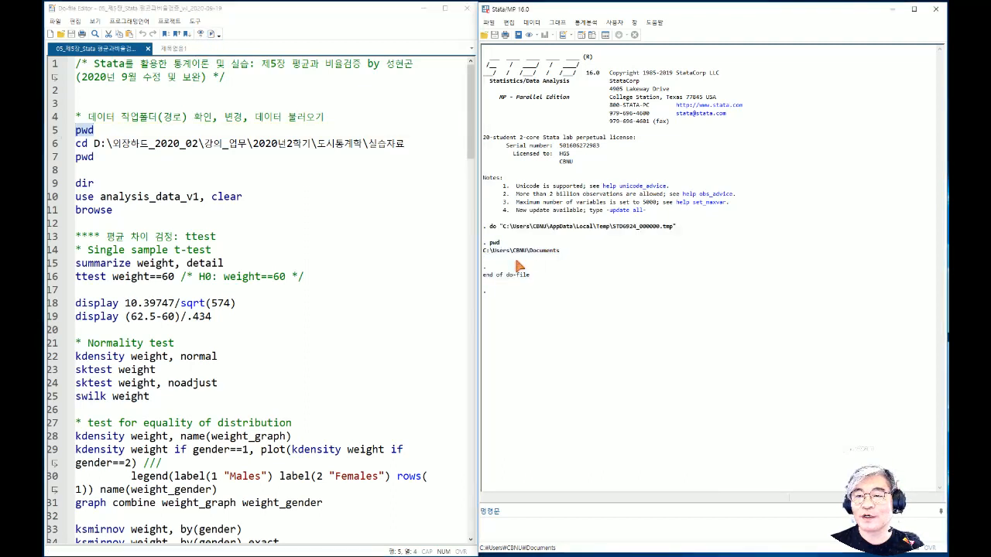
drag(561, 252, 482, 253)
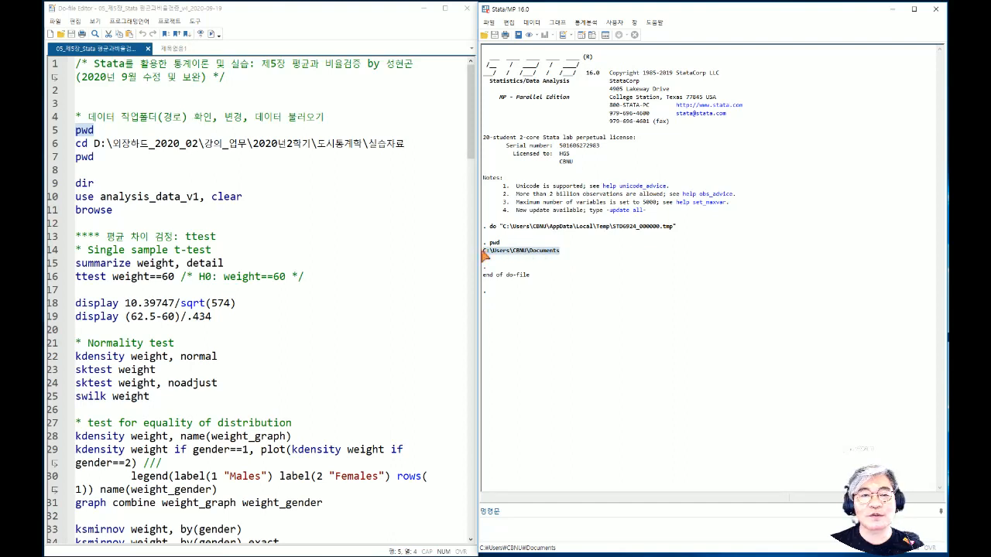
Step: Change the working directory to D:\외장하드_2020_02\강의_업무\2020년2학기\도시통계학\실습자료 by running line 6 of the do-file
drag(411, 144, 72, 144)
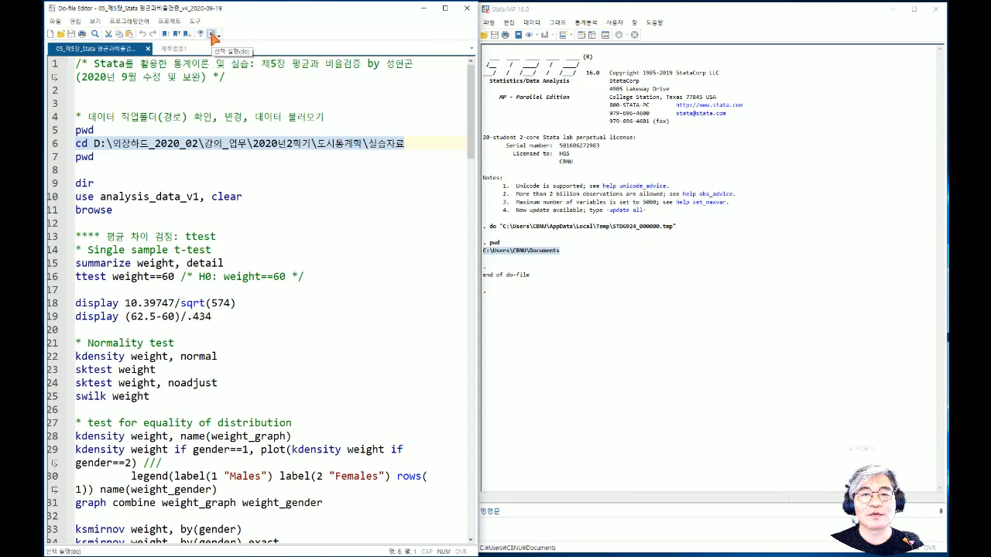
click(212, 35)
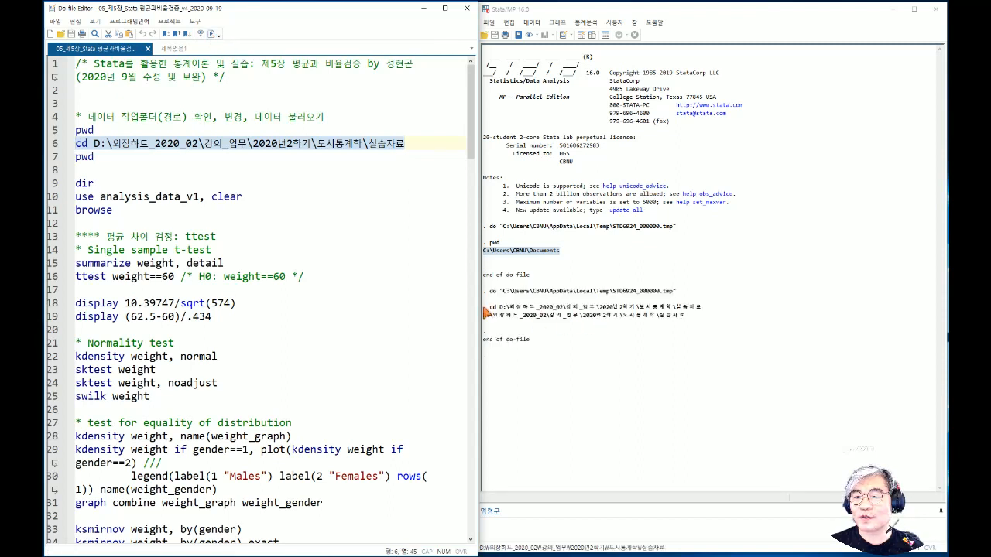
drag(486, 308, 654, 323)
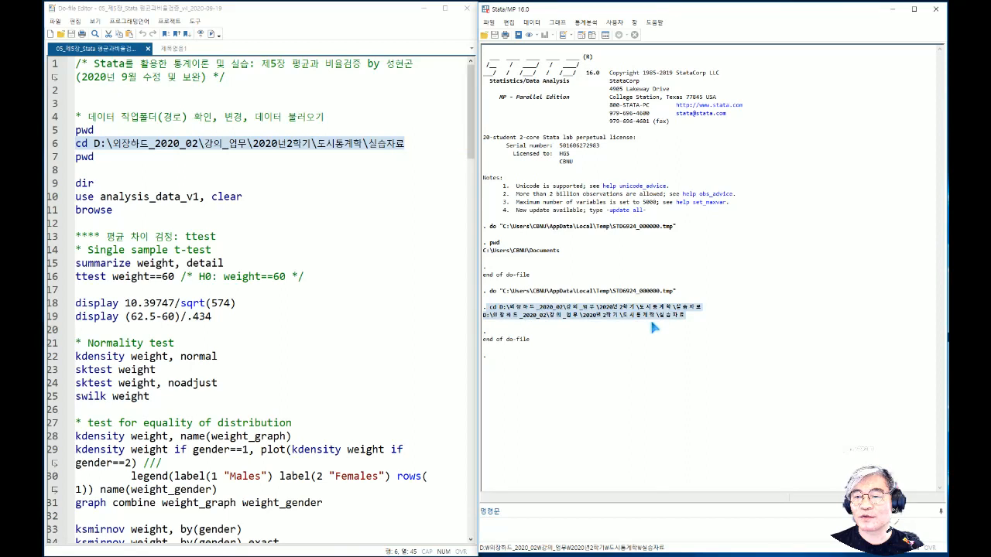
Step: Run the pwd command on line 7 to check the changed working directory and highlight the returned path
click(75, 157)
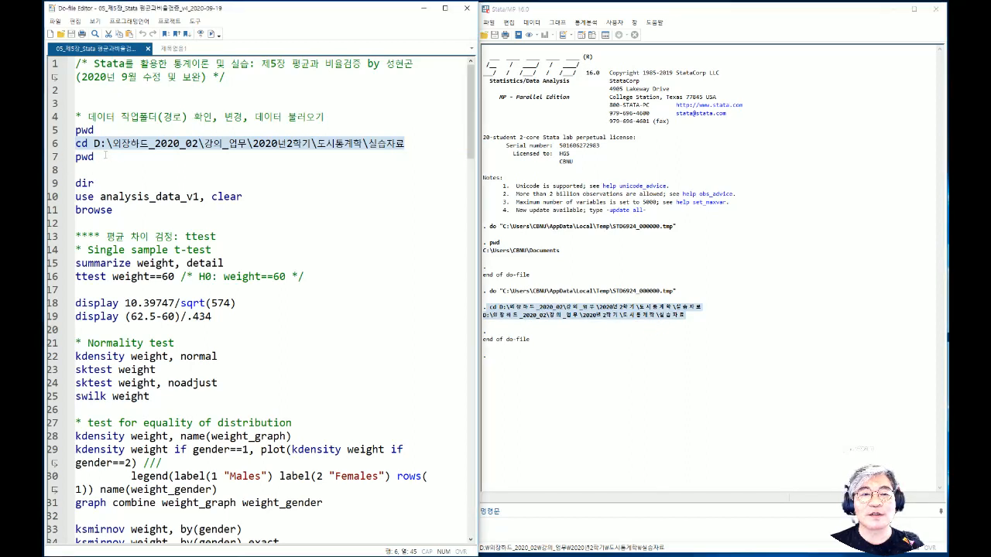
click(211, 34)
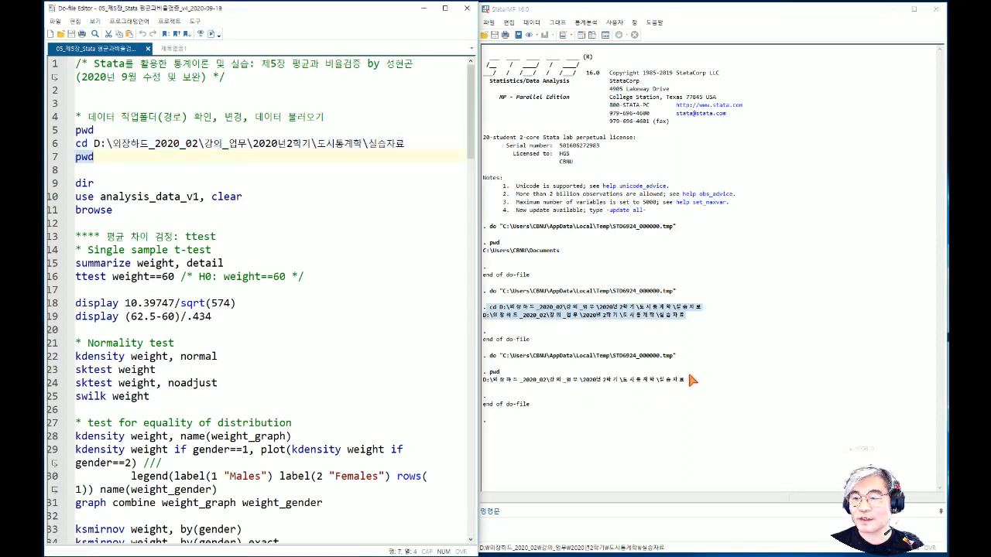
drag(684, 379, 486, 384)
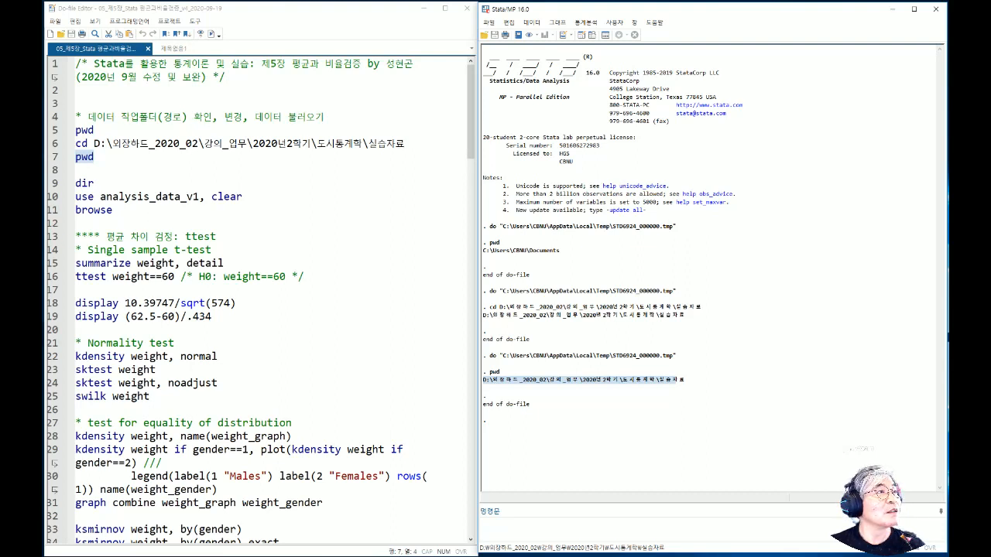
key(alt+Tab)
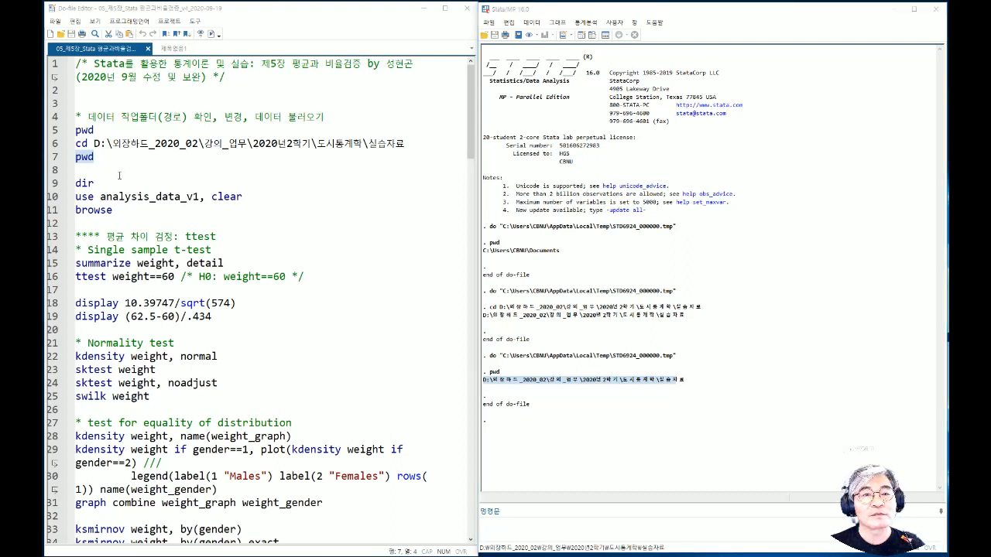
Step: Run the dir command on line 9 to list the working directory's files, and highlight the listing
click(116, 159)
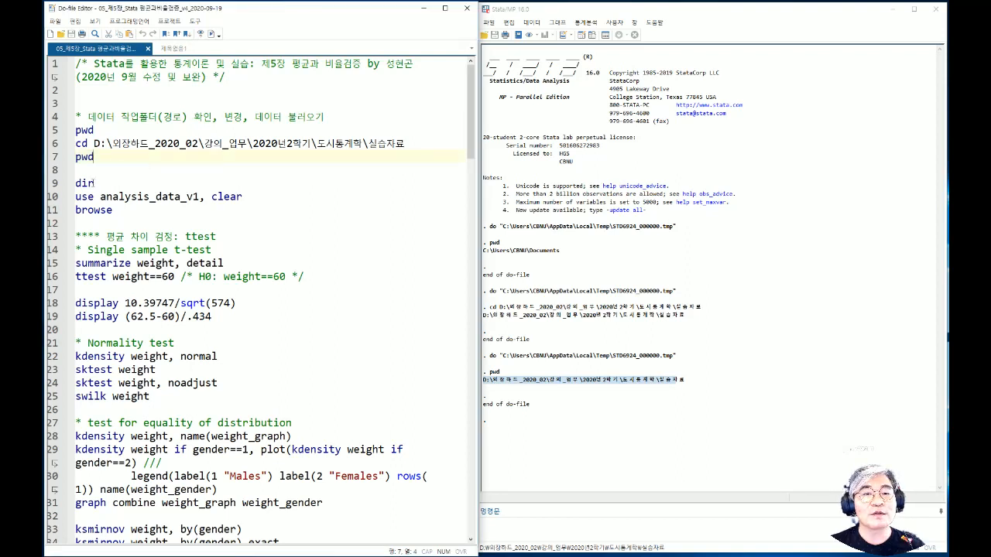
drag(99, 183, 75, 184)
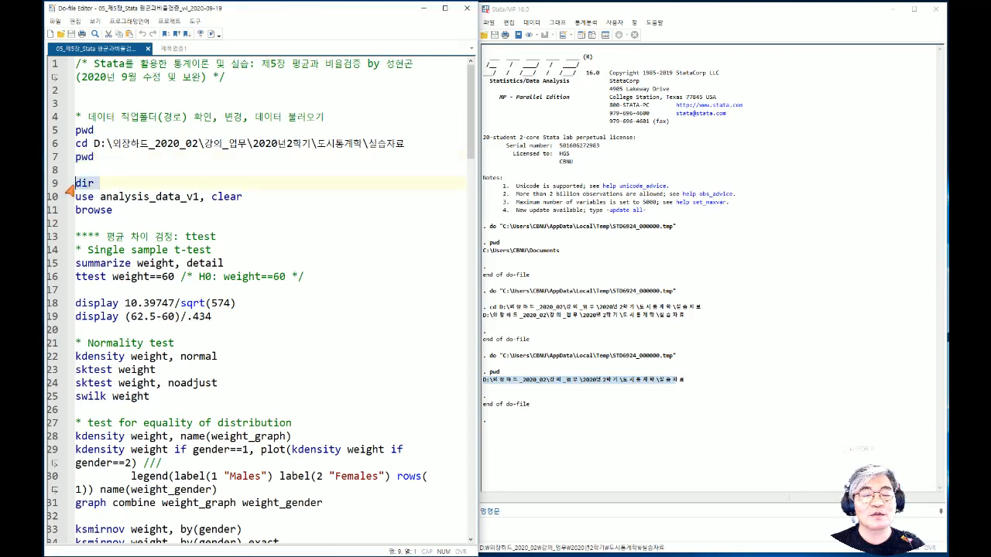
click(210, 35)
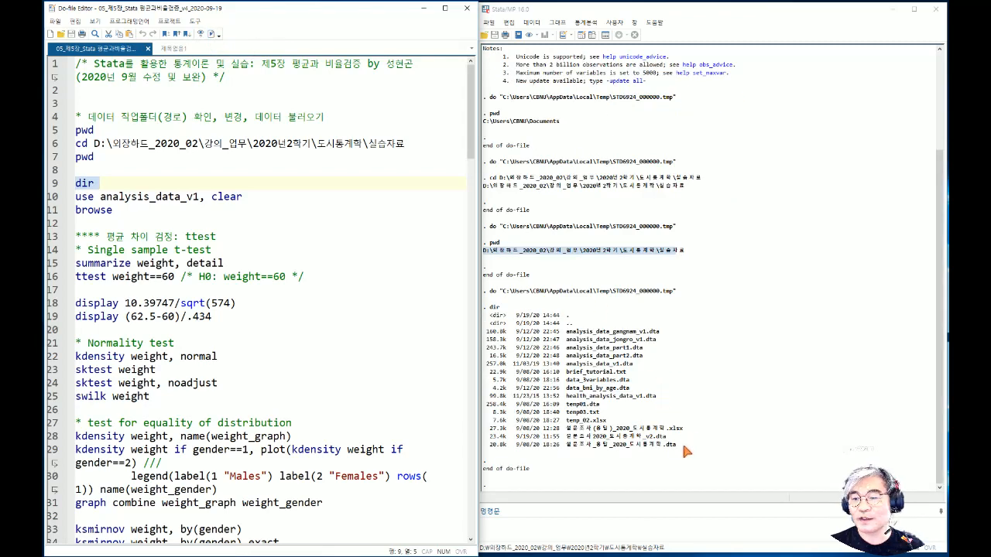
drag(684, 448, 484, 337)
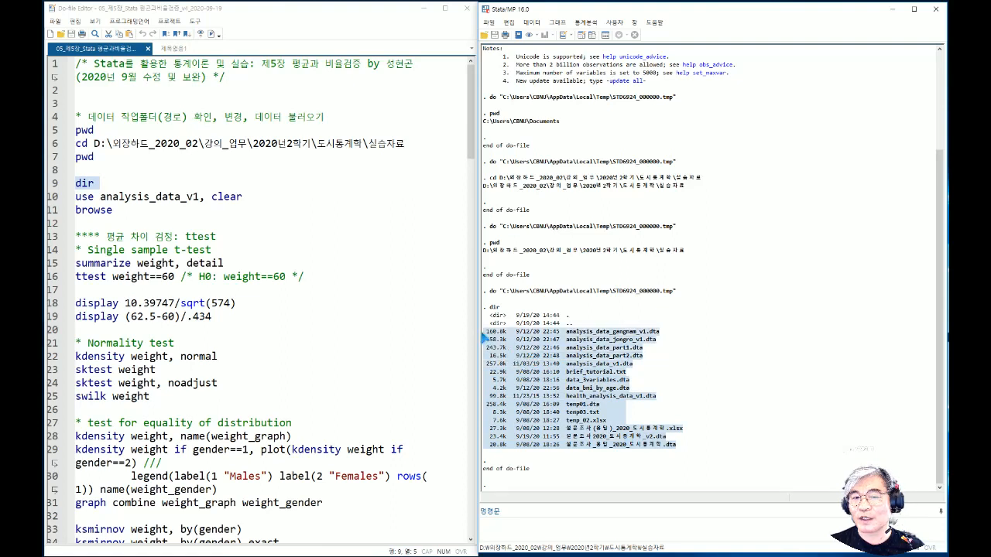
Step: Copy the file name analysis_data_v1.dta from the directory listing in the results
click(558, 416)
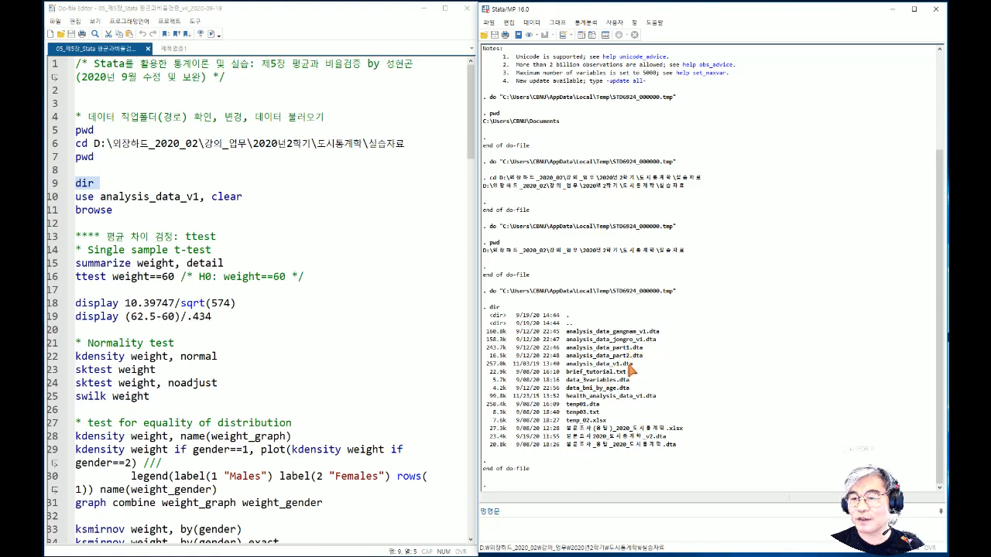
drag(633, 364, 570, 368)
key(ctrl+c)
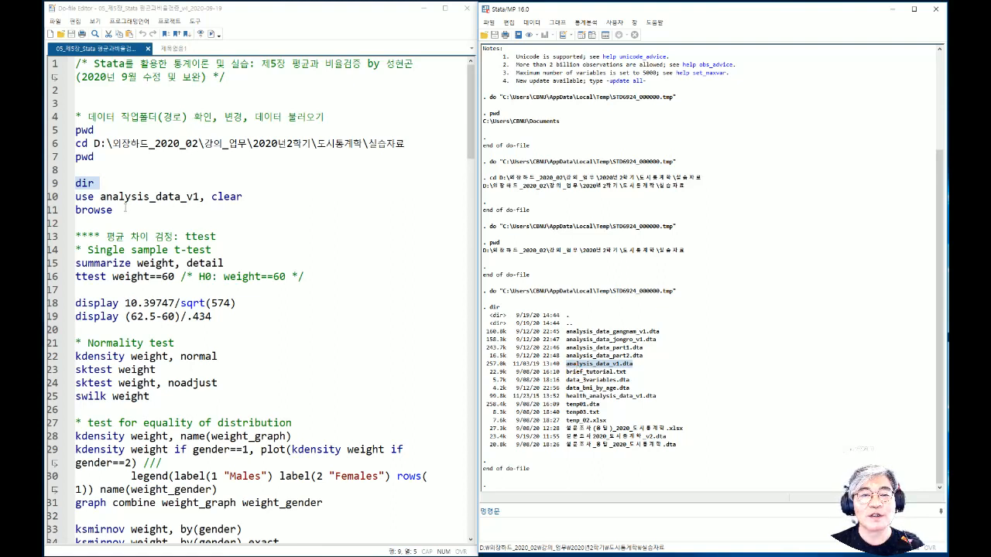
Step: Replace the file name on line 10 with the copied analysis_data_v1.dta and run that use command with the clear option
drag(100, 197, 199, 196)
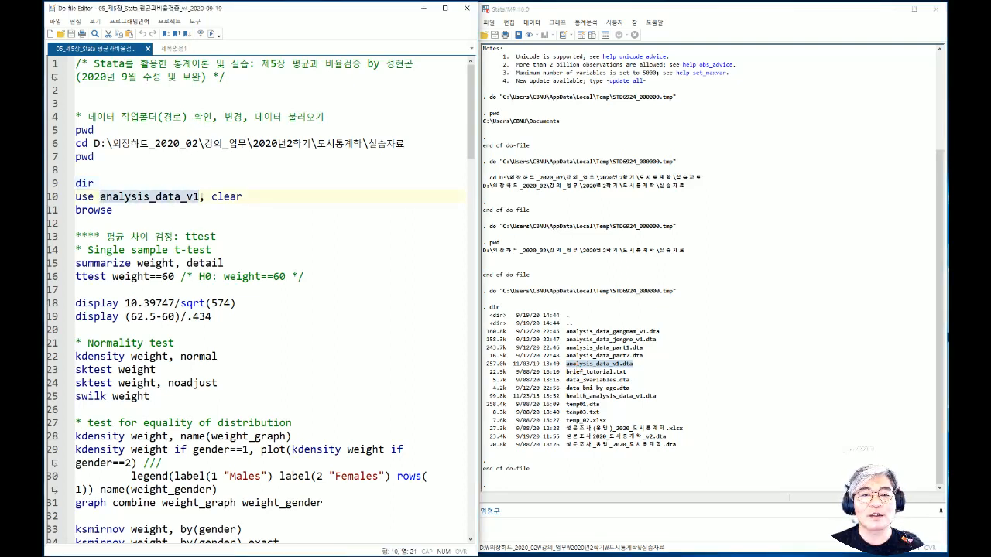
key(ctrl+v)
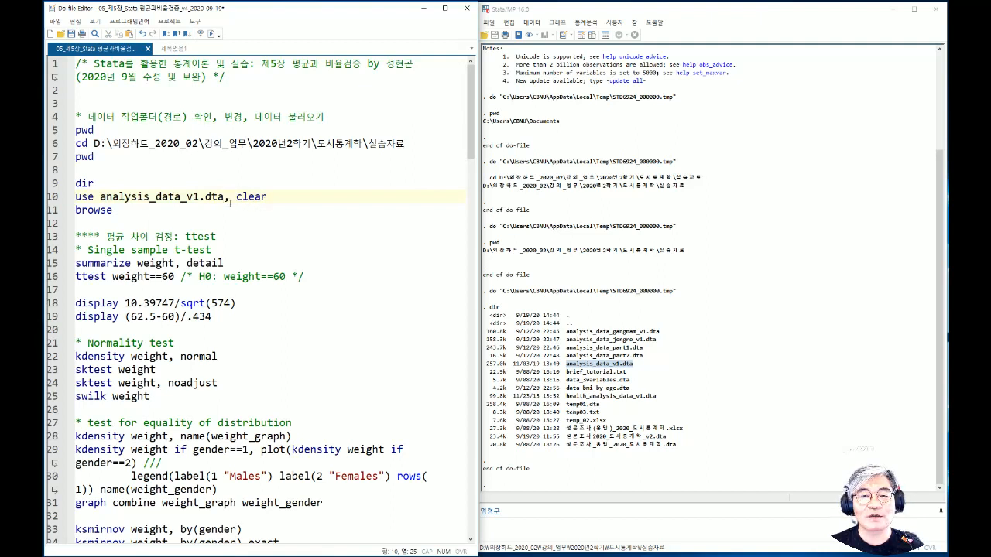
drag(225, 197, 269, 196)
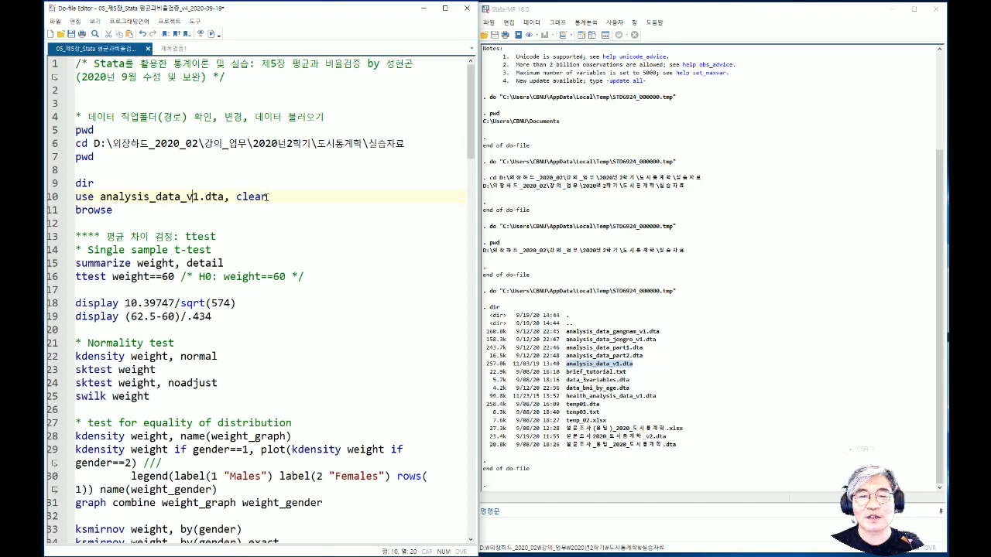
drag(267, 196, 75, 196)
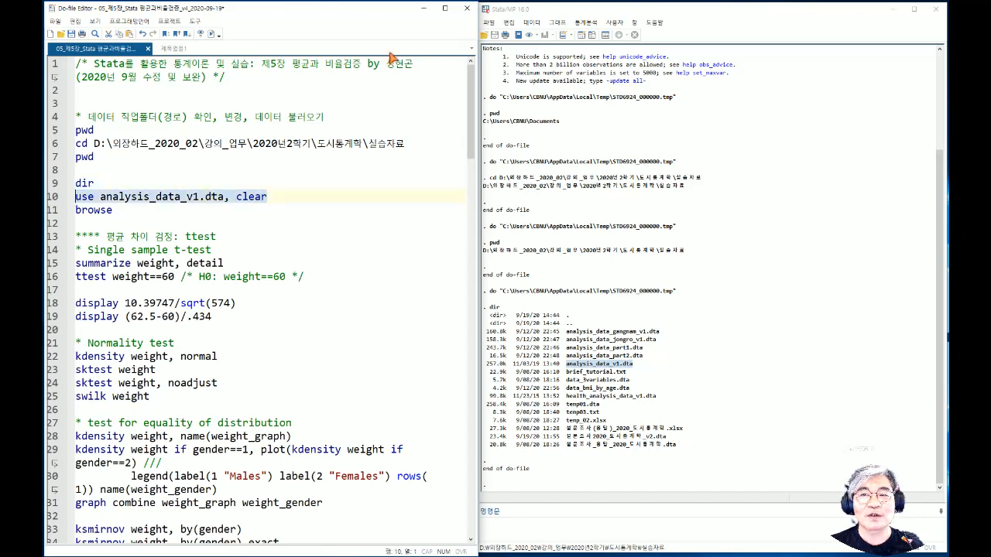
click(211, 34)
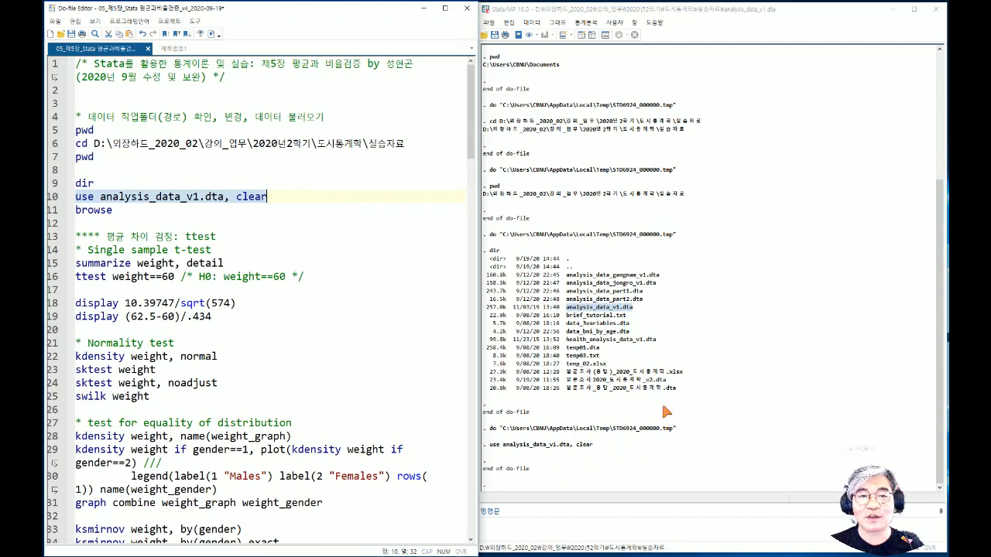
Step: View the loaded dataset in the data browser, resizing its window to fit the screen, and close it
click(114, 210)
click(81, 209)
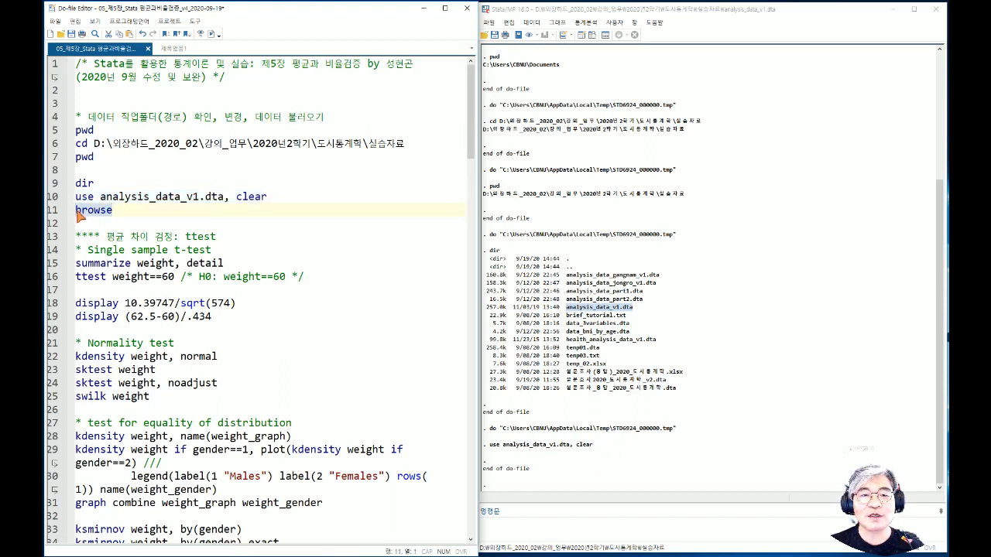
click(592, 36)
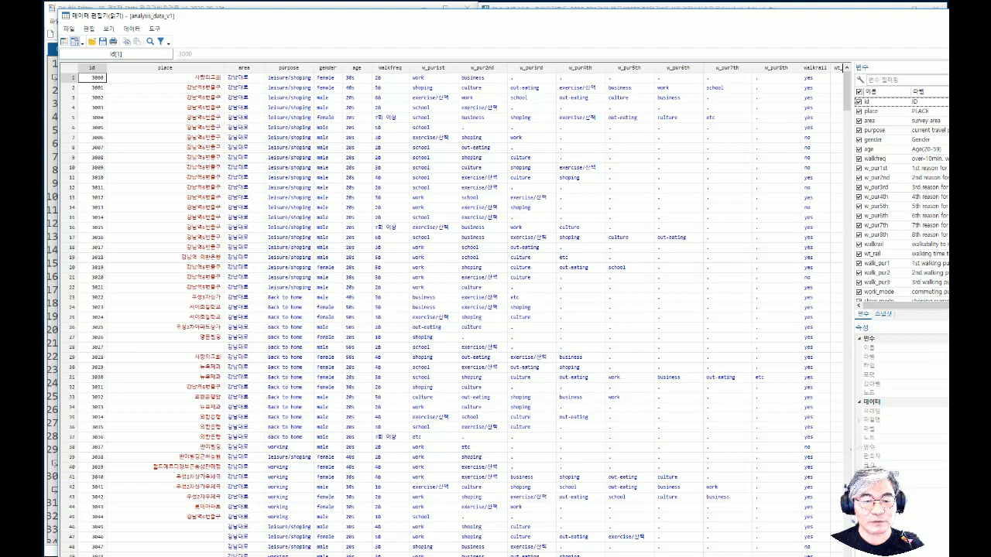
mouse_move(59, 555)
mouse_down()
mouse_move(106, 520)
mouse_move(51, 530)
mouse_move(52, 544)
mouse_up()
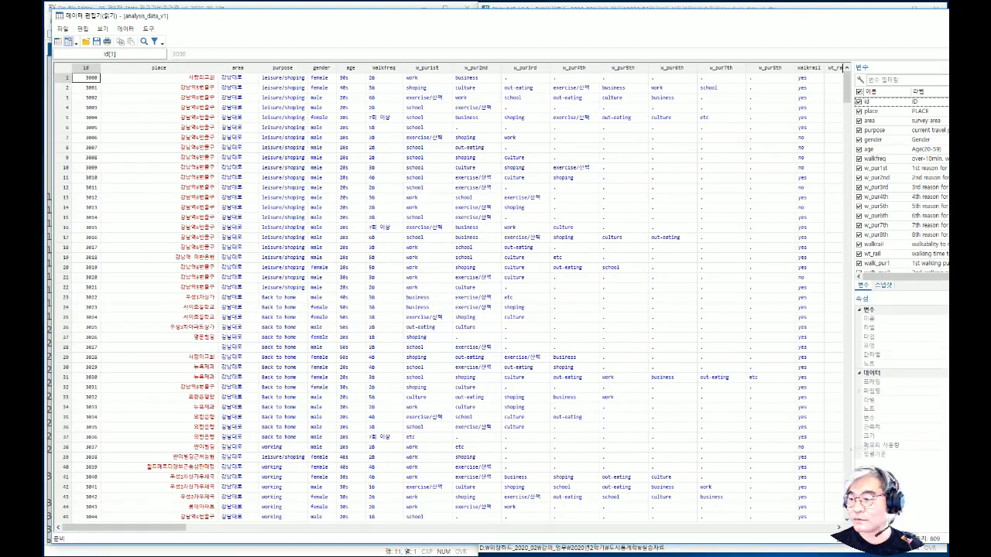
drag(990, 544, 940, 550)
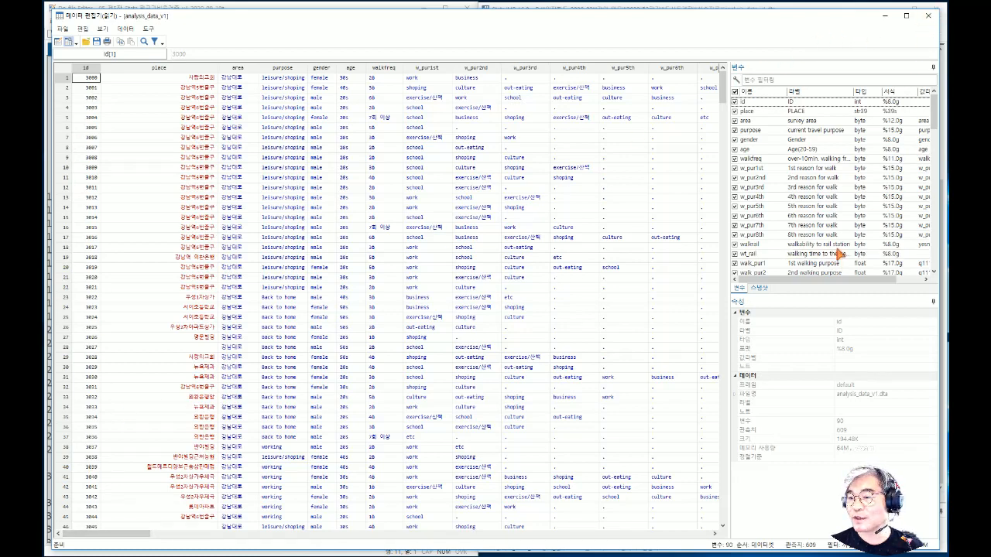
click(928, 16)
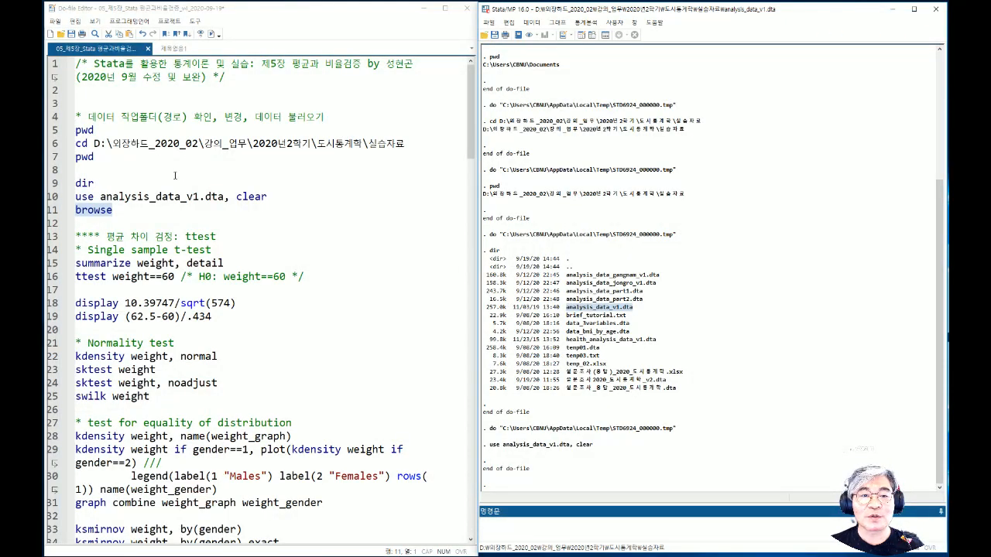
Step: Run the browse command on line 11 to view the dataset, and close the data browser
drag(134, 211, 76, 209)
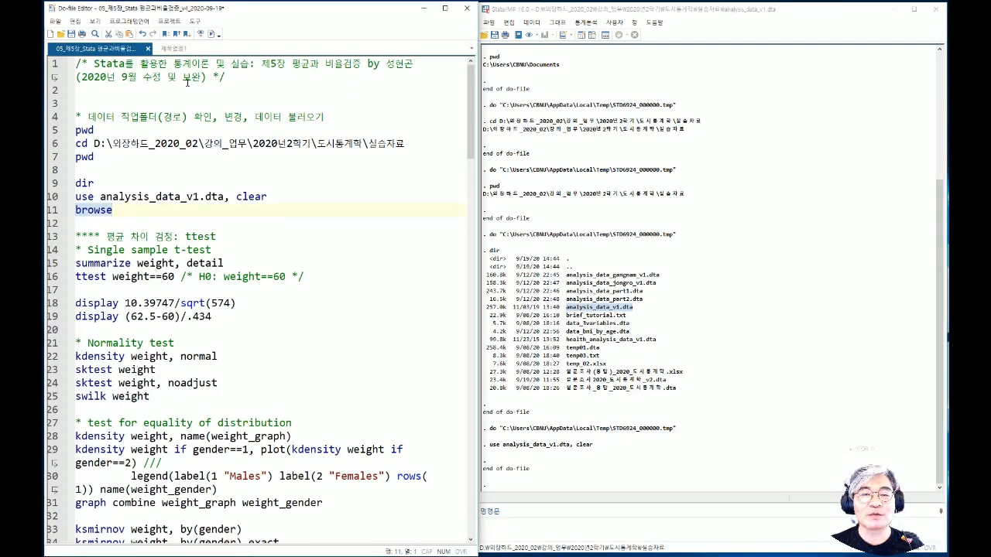
click(219, 34)
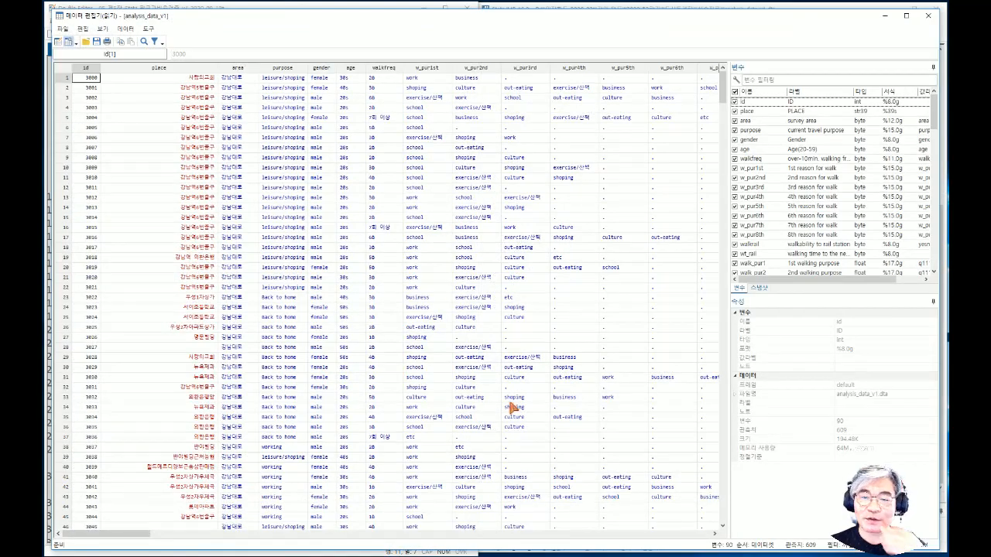
click(928, 16)
Step: Run summarize weight, detail on line 15 and highlight the observation count, mean and 50% percentile in the output
click(118, 233)
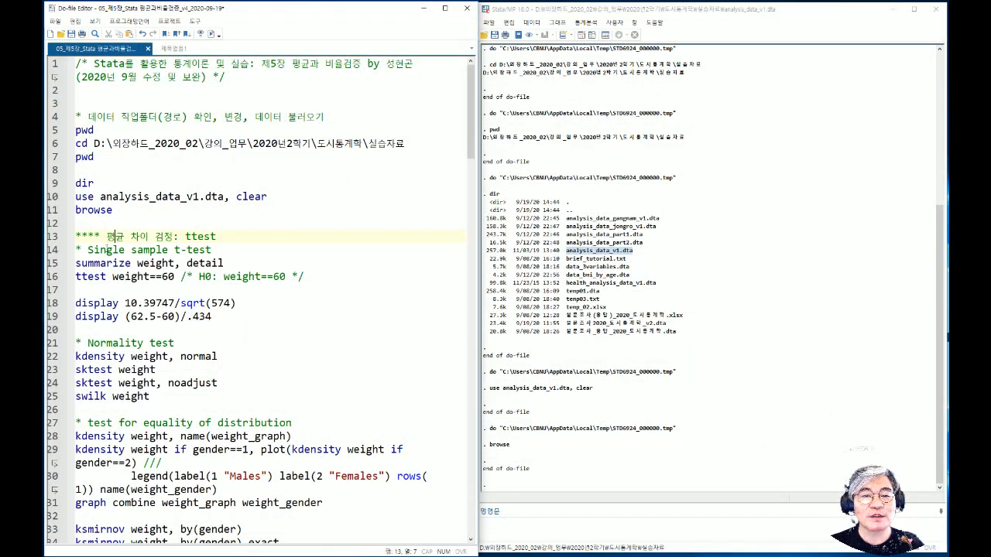
drag(87, 249, 224, 250)
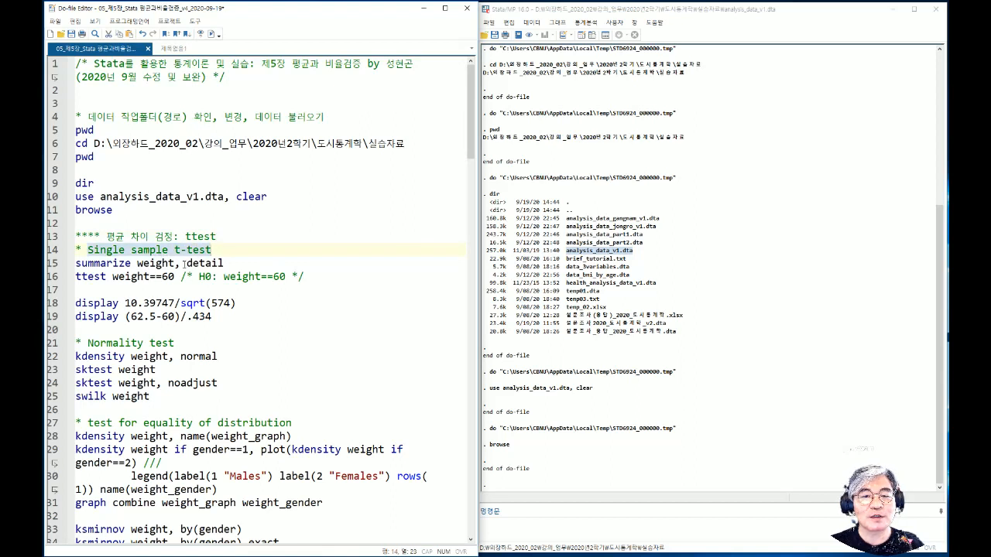
drag(137, 264, 75, 264)
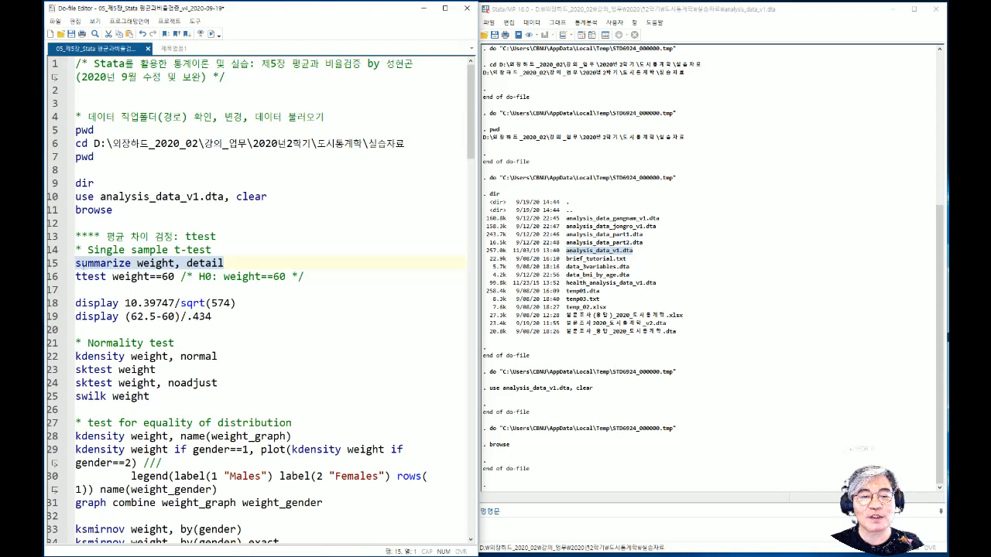
click(217, 34)
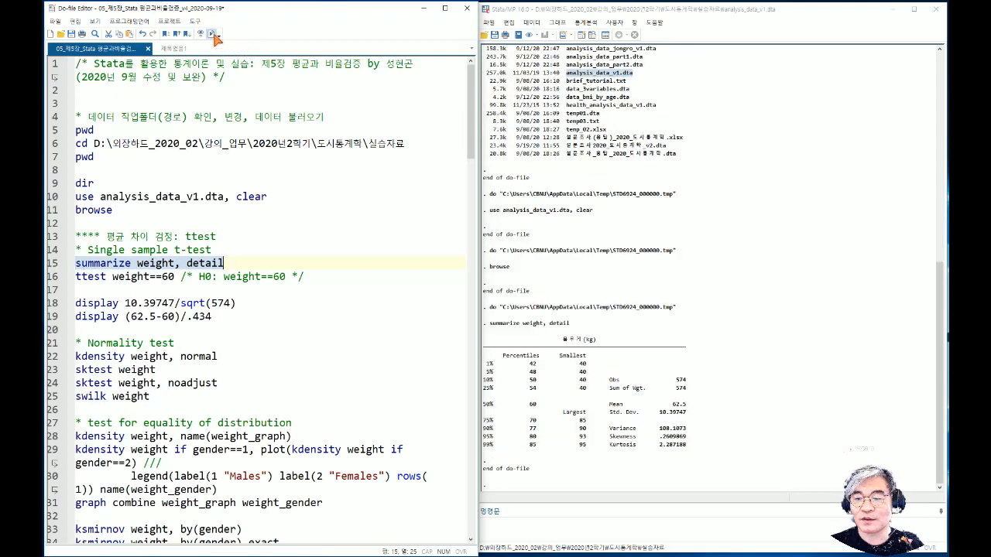
double_click(678, 380)
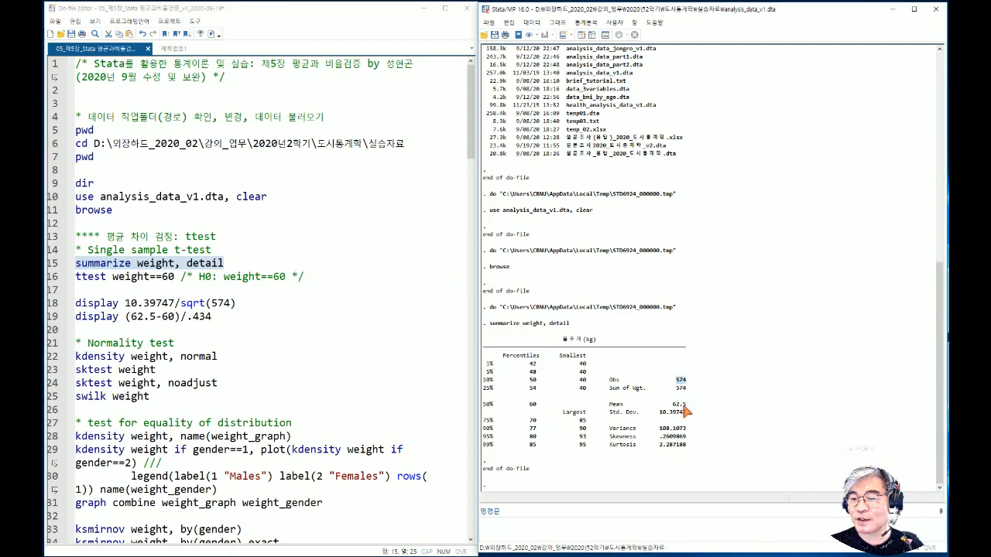
double_click(679, 404)
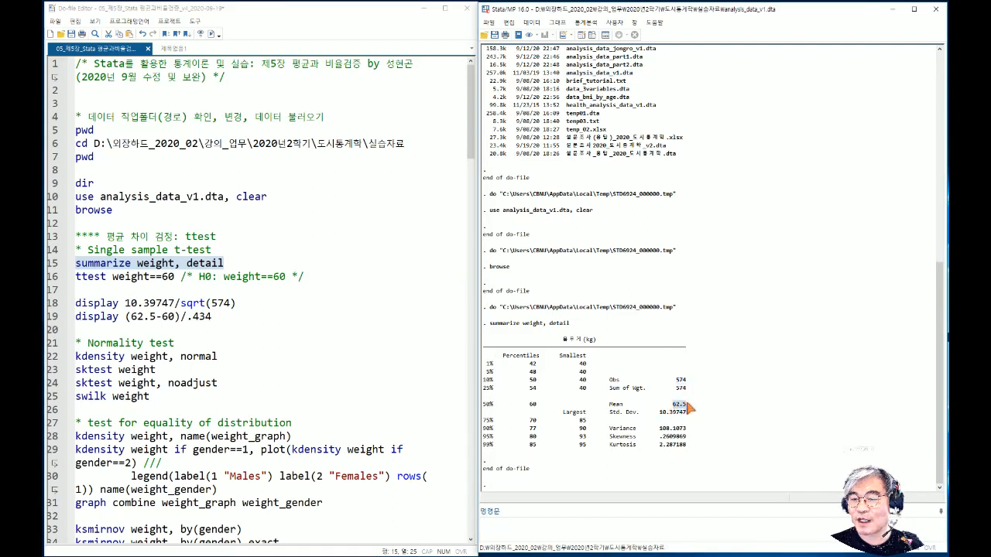
double_click(532, 404)
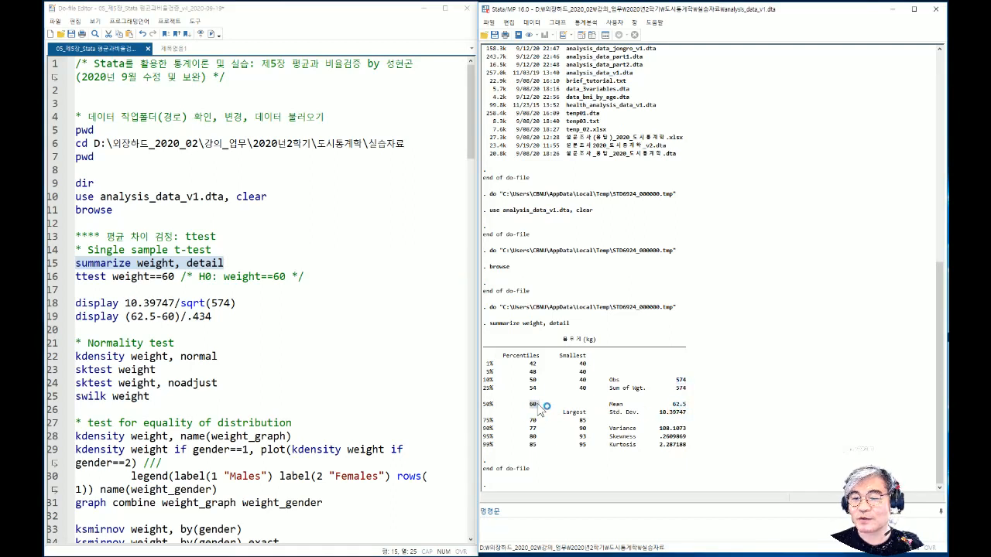
Step: Run the single-sample t-test command ttest weight==60 on line 16 of the do-file
click(87, 277)
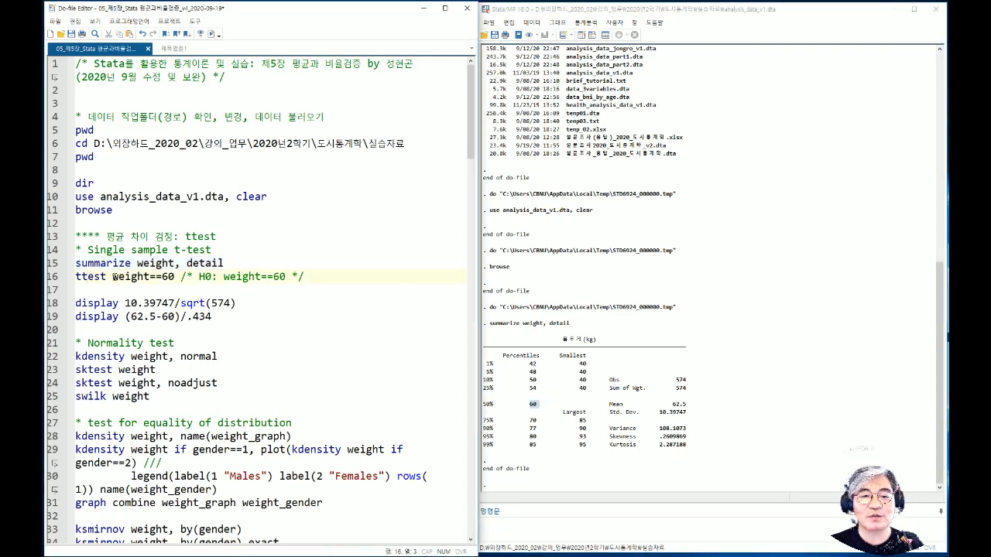
drag(113, 276, 180, 276)
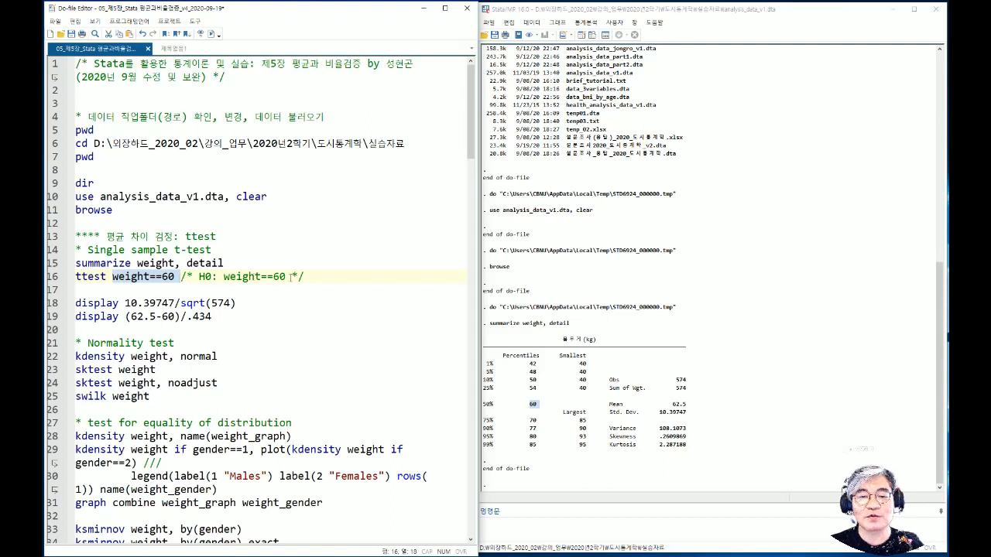
drag(306, 276, 75, 277)
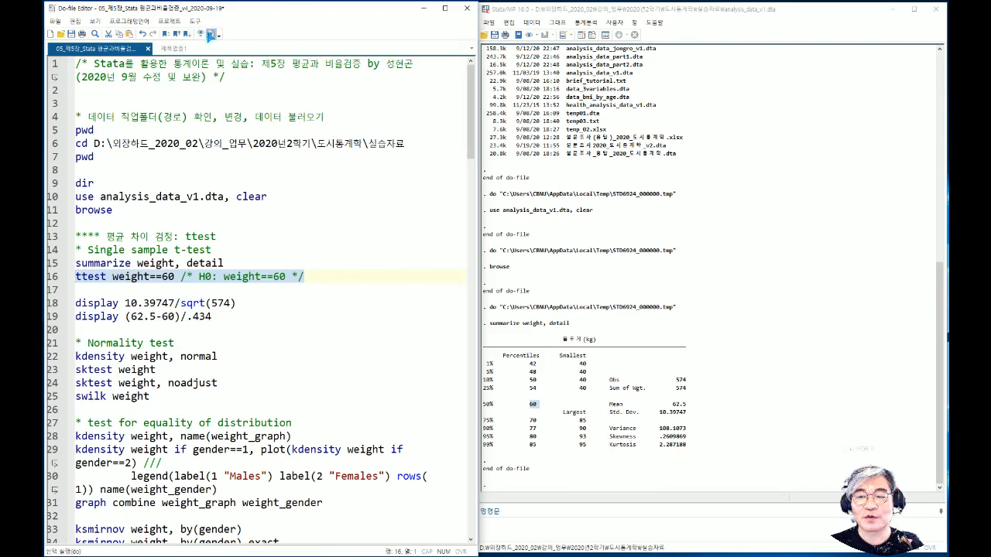
click(210, 34)
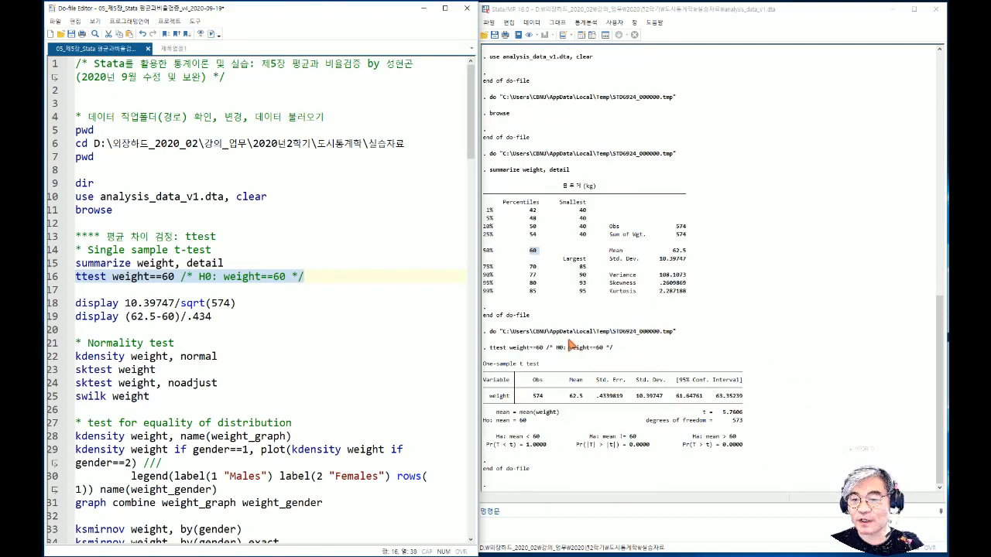
Step: Highlight the title, observation count, mean, null hypothesis and t value in the one-sample t-test output
drag(486, 365, 551, 369)
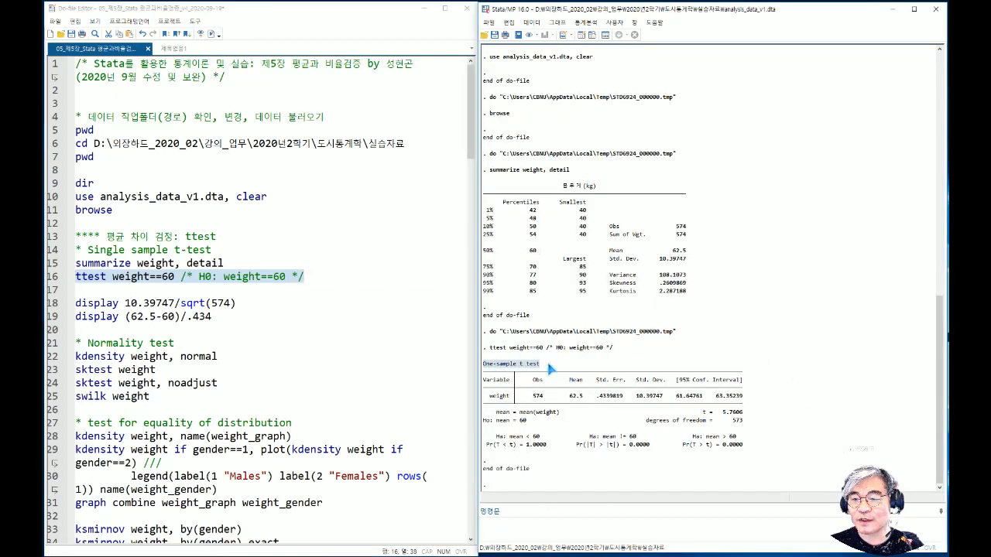
double_click(537, 395)
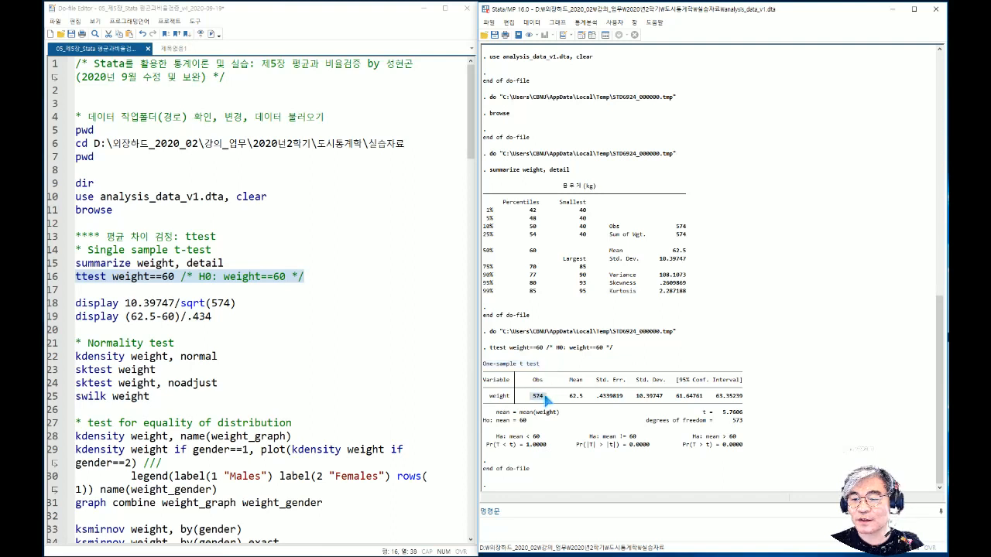
double_click(576, 396)
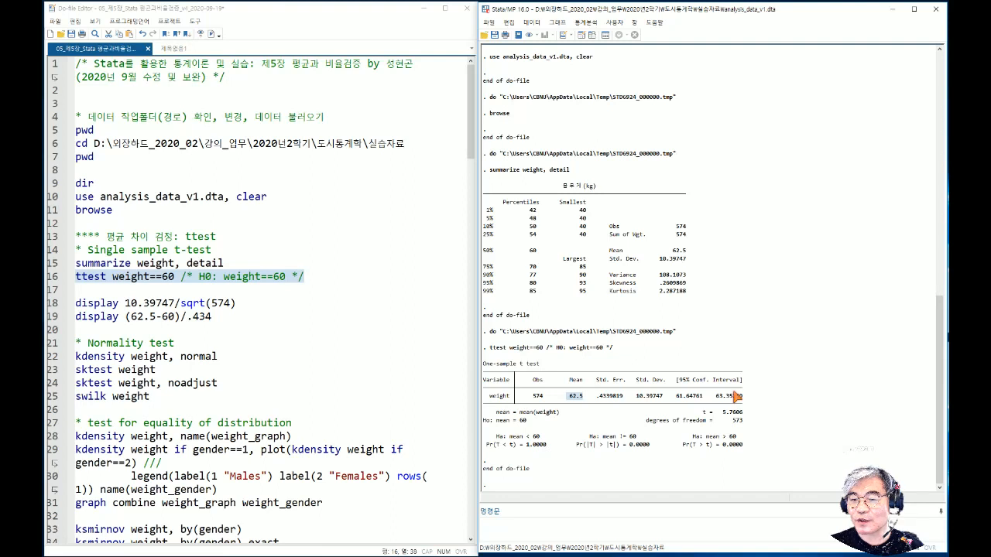
triple_click(499, 422)
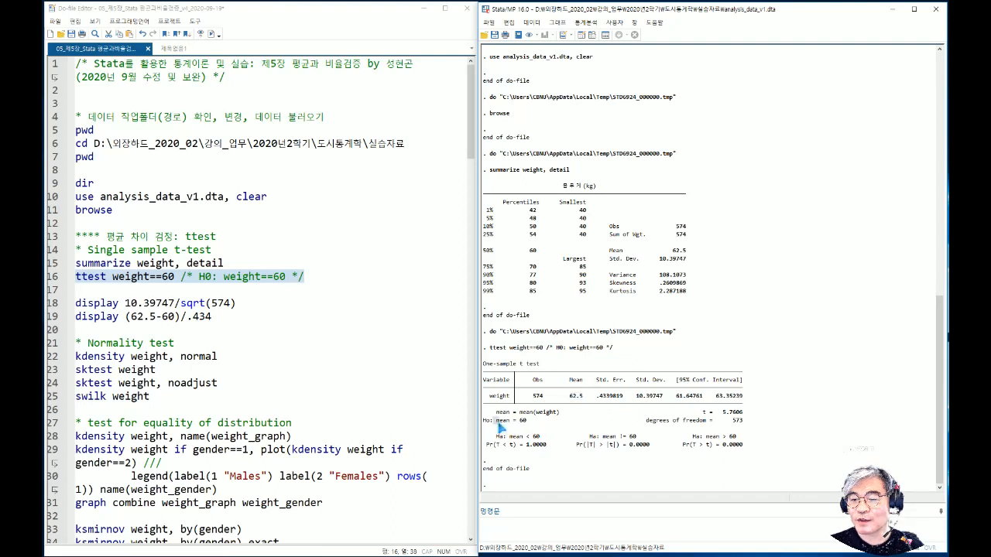
drag(534, 431, 530, 423)
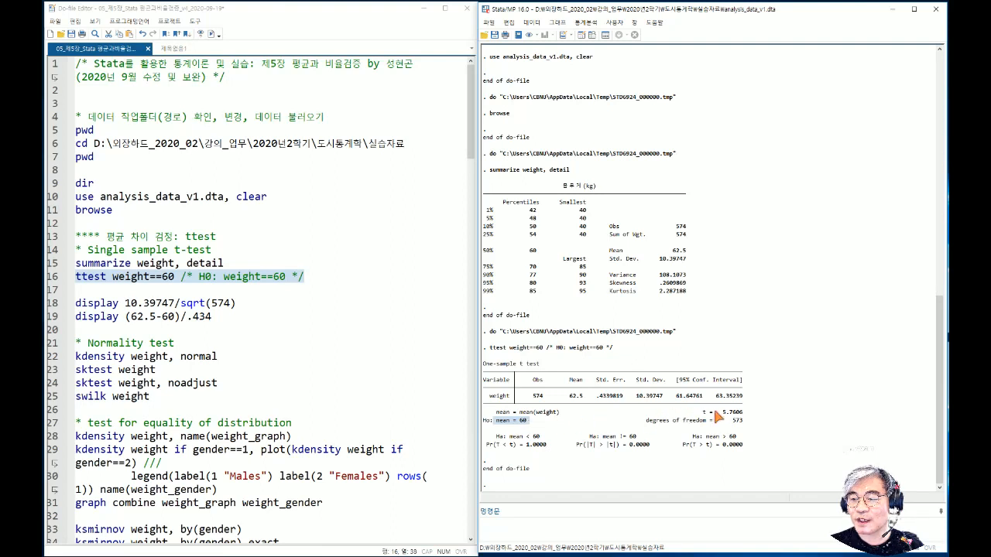
drag(695, 413, 746, 419)
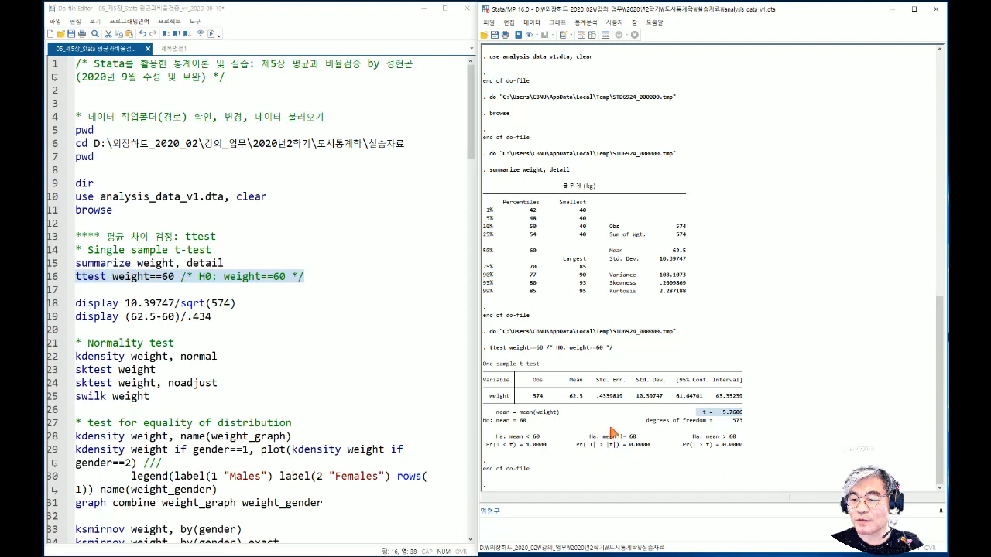
Step: Compare the null hypothesis with the not-equal, greater-than and less-than alternative hypotheses by highlighting each in the t-test output
mouse_move(628, 445)
mouse_down()
mouse_move(655, 449)
mouse_move(630, 438)
mouse_move(639, 439)
mouse_up()
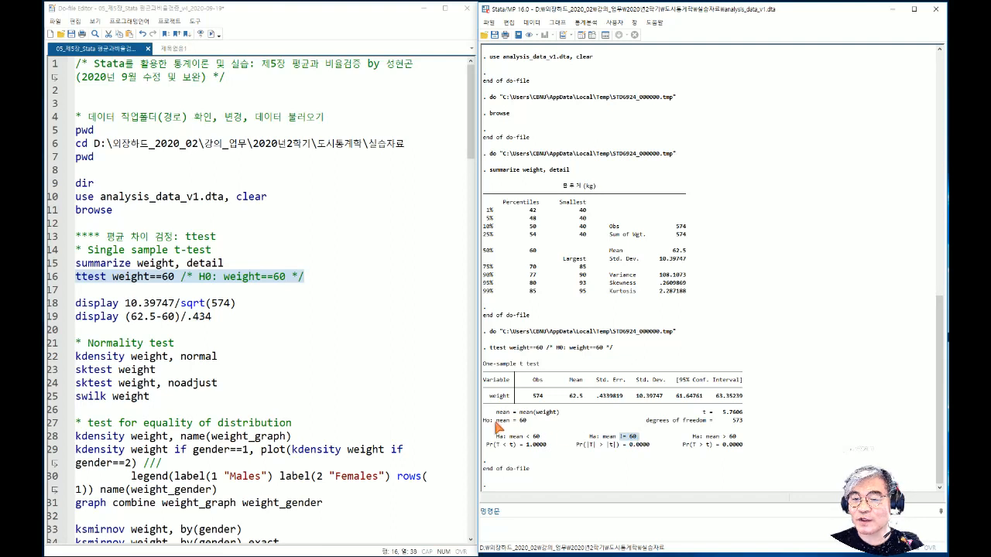
drag(497, 421, 527, 421)
drag(602, 438, 644, 444)
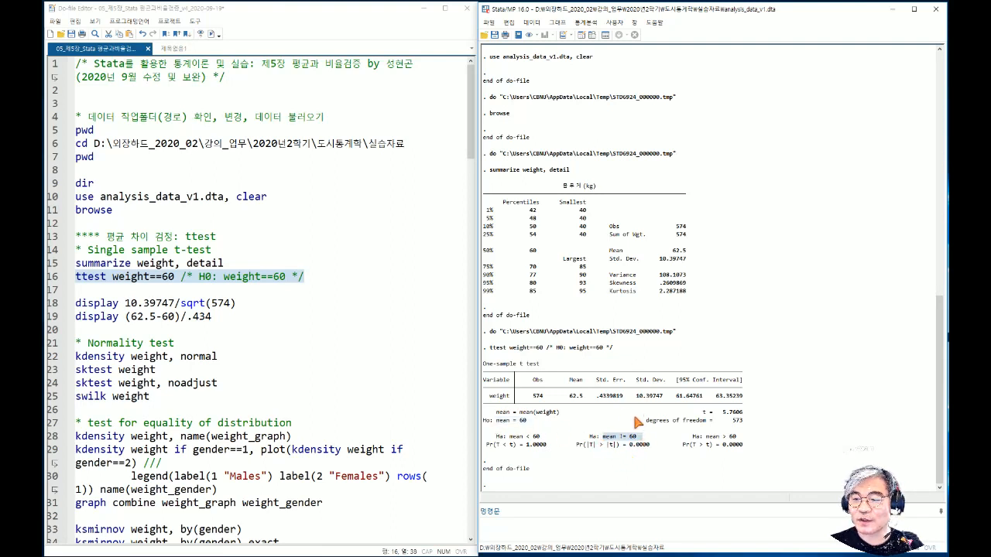
drag(600, 437, 626, 438)
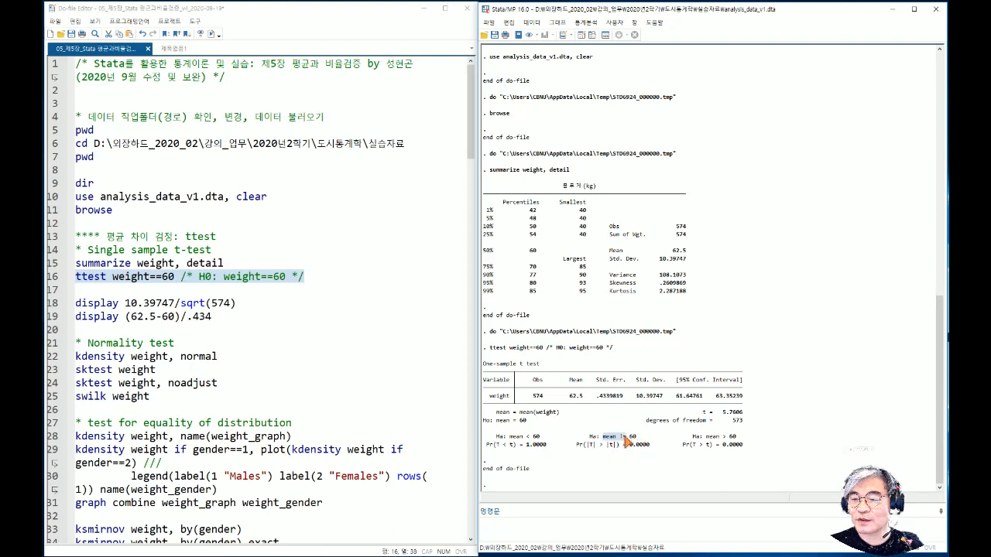
drag(693, 438, 698, 438)
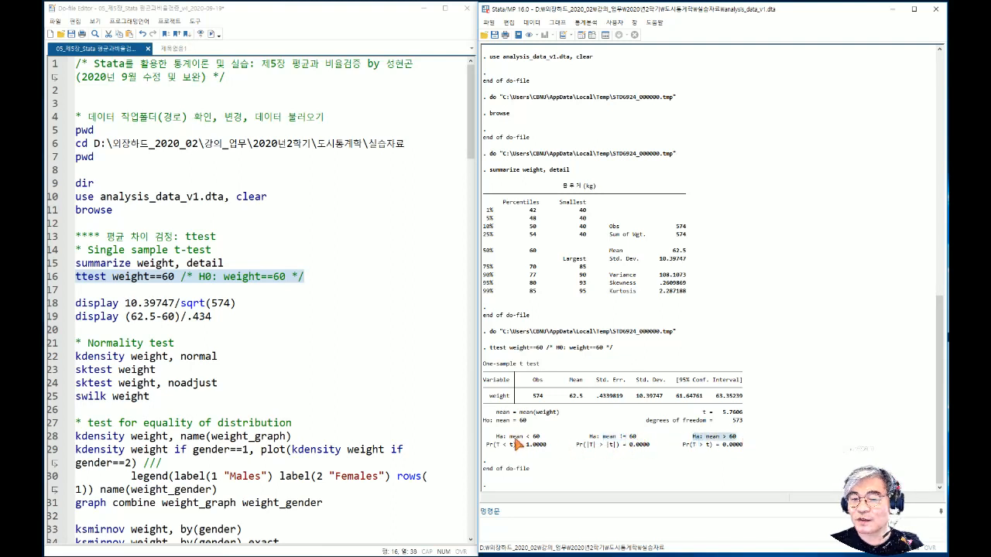
drag(498, 438, 532, 437)
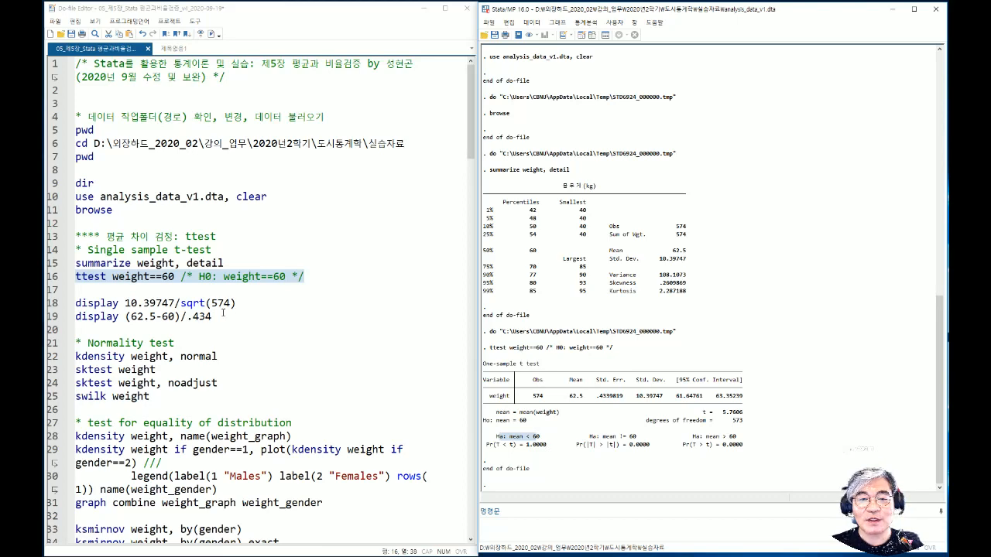
Step: Run the two display commands on lines 18 and 19, and highlight the t value and the matching calculated result in the output
drag(220, 315, 73, 302)
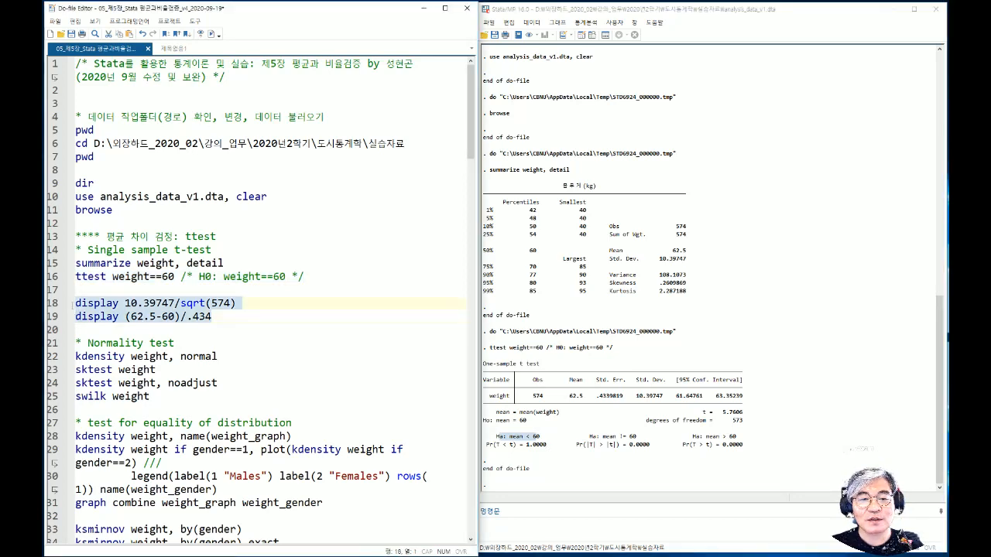
click(210, 34)
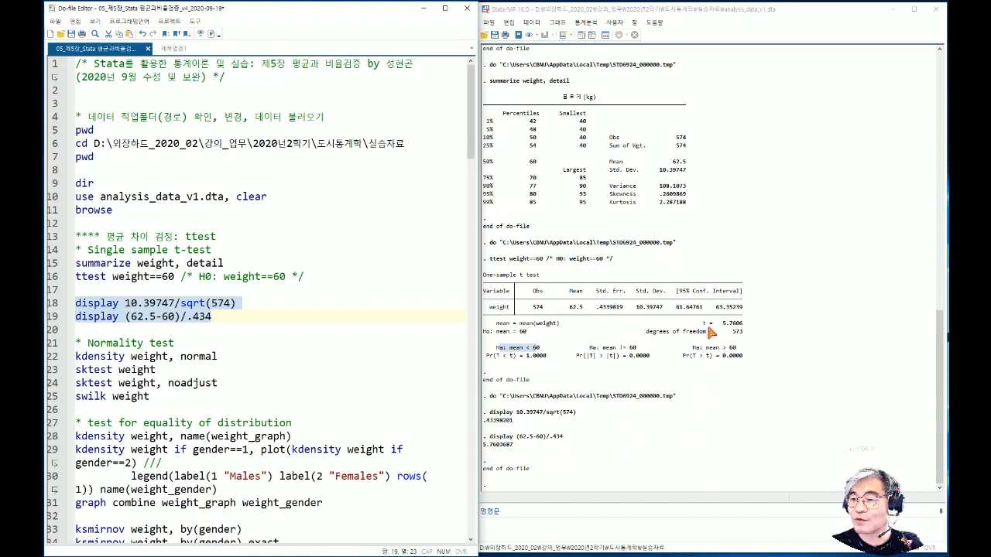
drag(720, 323, 751, 325)
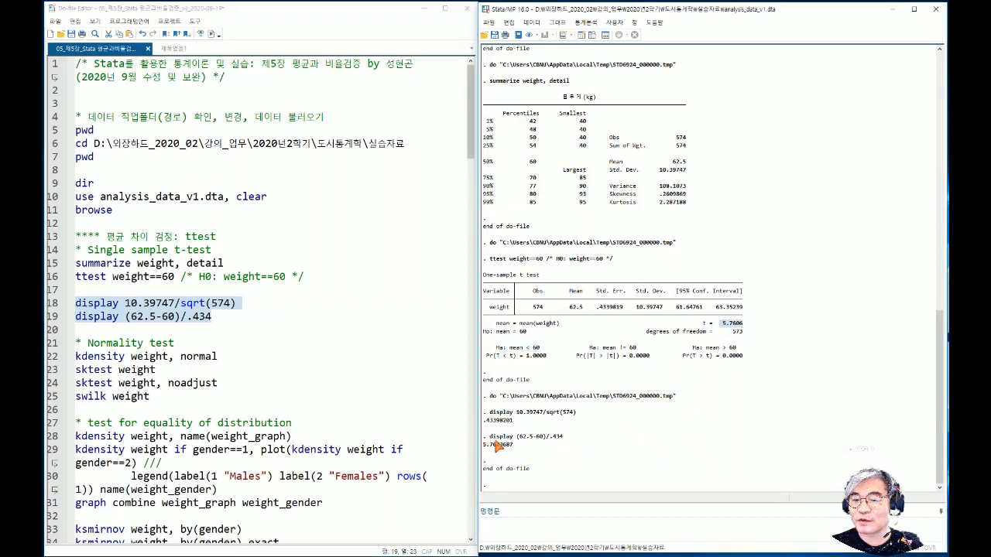
drag(483, 444, 513, 442)
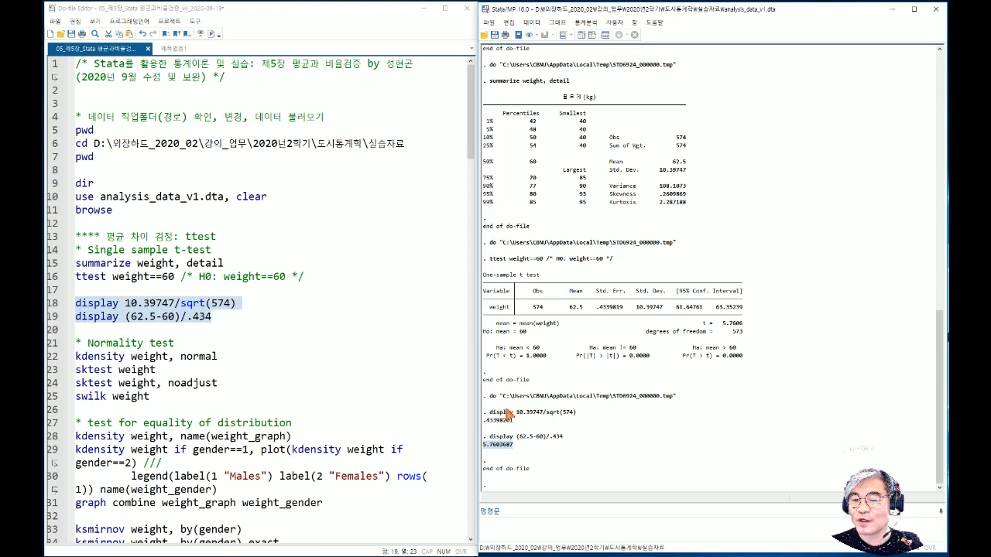
Step: Highlight the parts of the standard error expression 10.39747/sqrt(574) and the weight==60 condition of the t-test in the output
drag(490, 412, 542, 415)
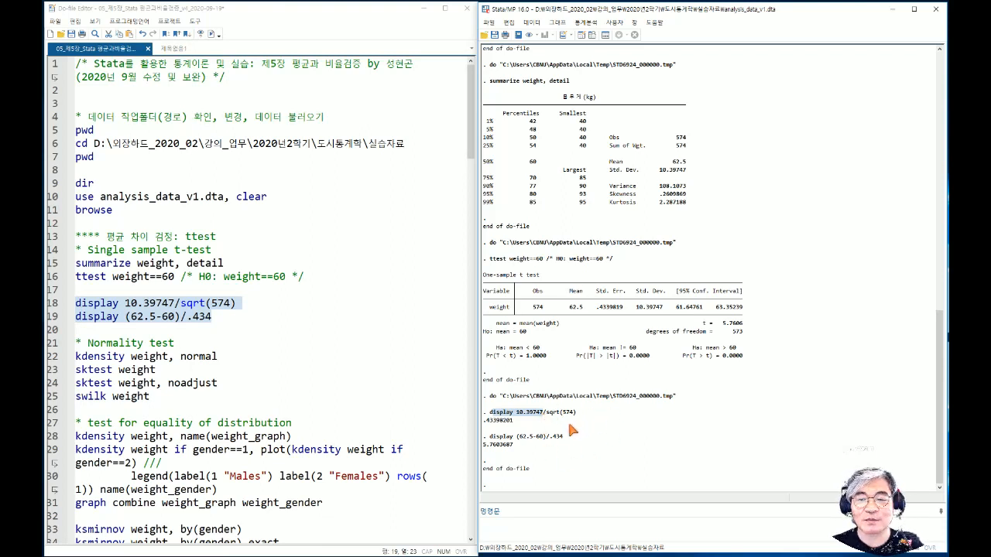
drag(544, 413, 561, 413)
click(157, 329)
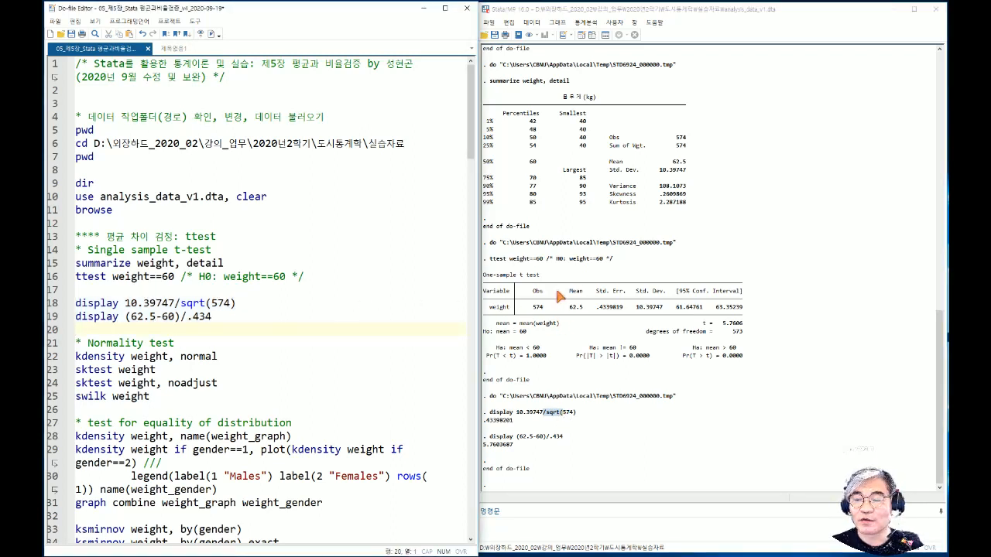
drag(509, 260, 544, 267)
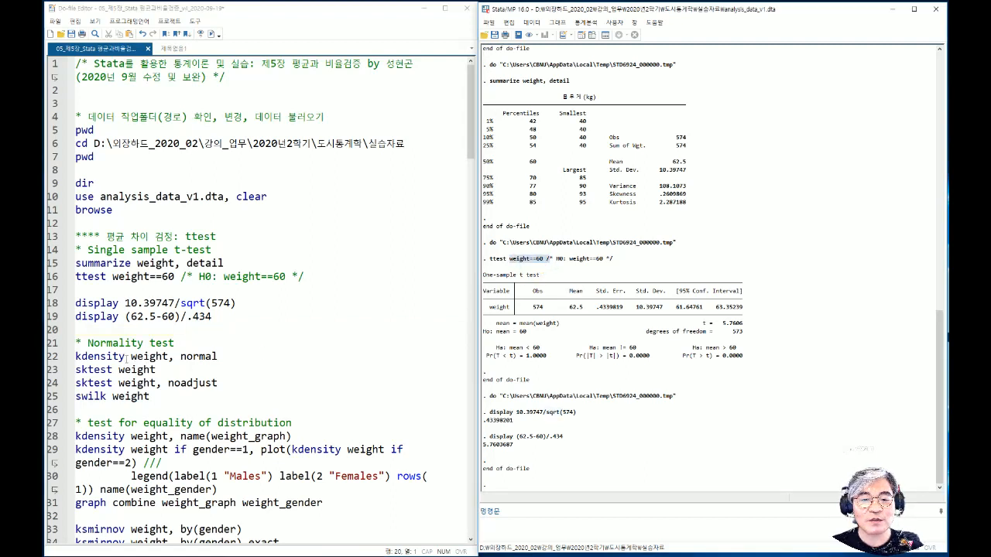
Step: Highlight the Normality test comment on line 21 and the kdensity, weight and normal parts of line 22 in the do-file
drag(88, 343, 180, 344)
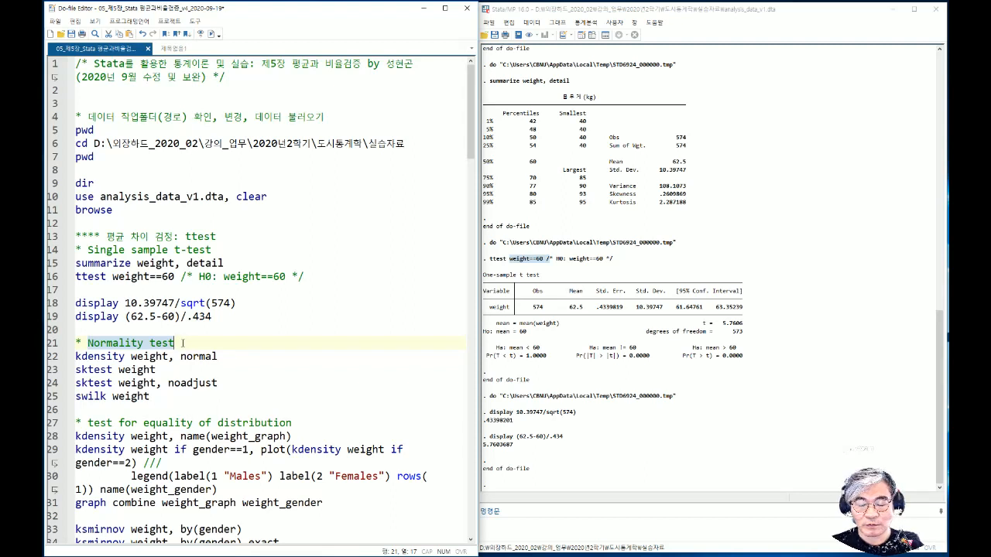
click(134, 356)
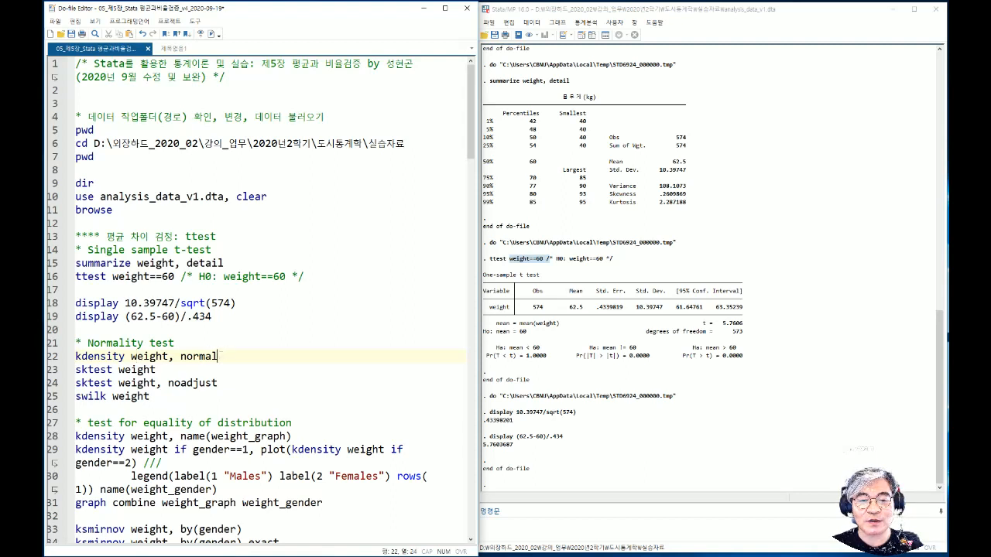
key(Home)
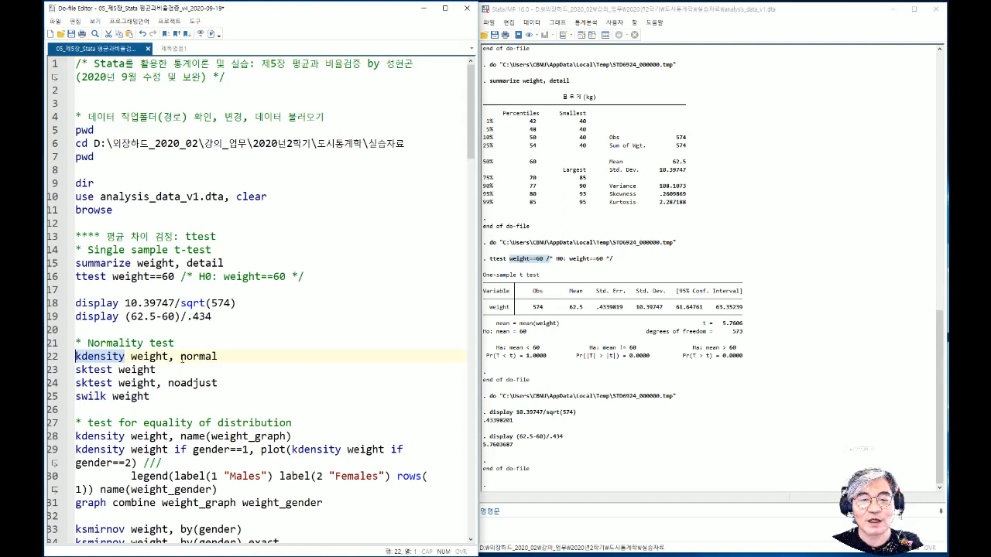
key(ctrl+Right)
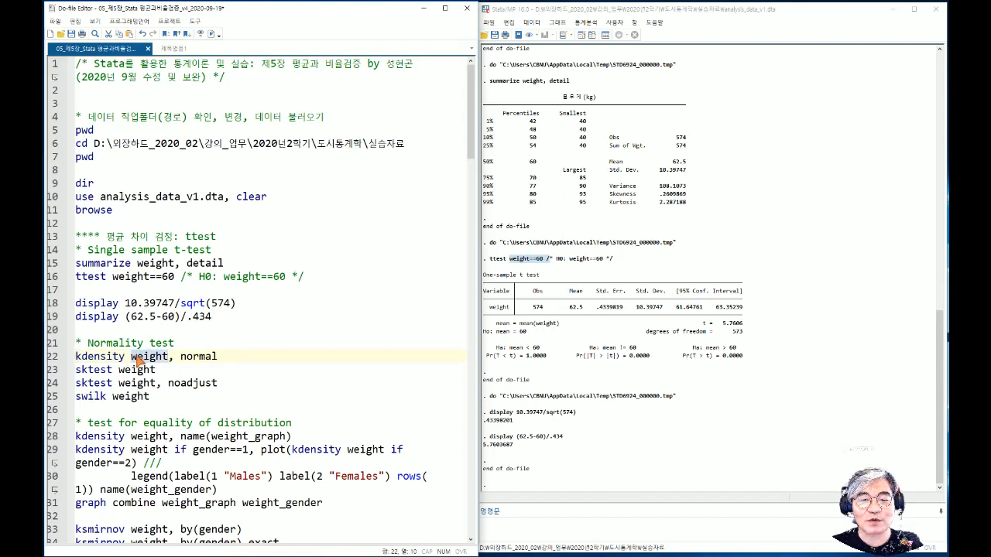
key(ctrl+Right)
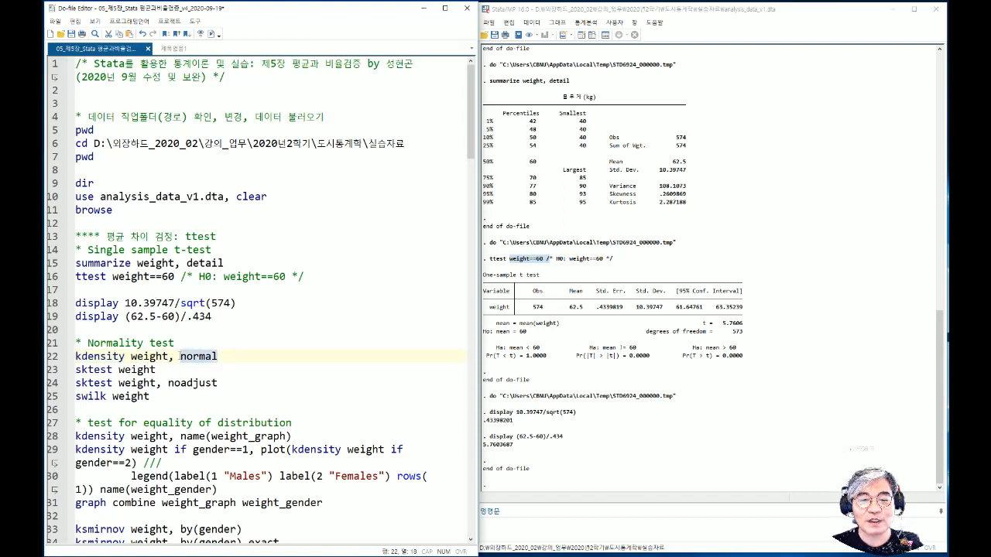
Step: Run kdensity weight, normal on line 22 and enlarge the graph window to compare the two density curves, closing it when done
drag(219, 356, 71, 356)
click(210, 34)
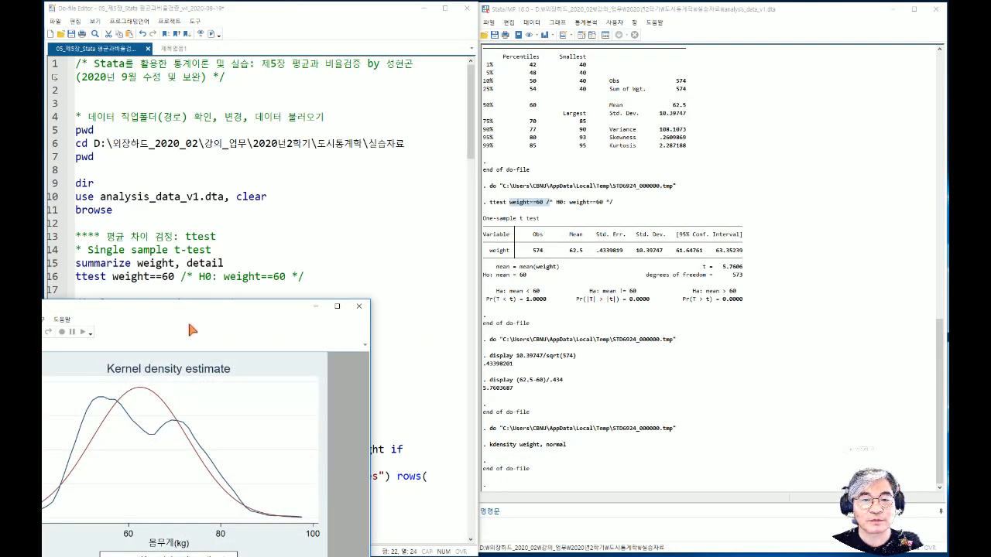
drag(258, 318, 456, 68)
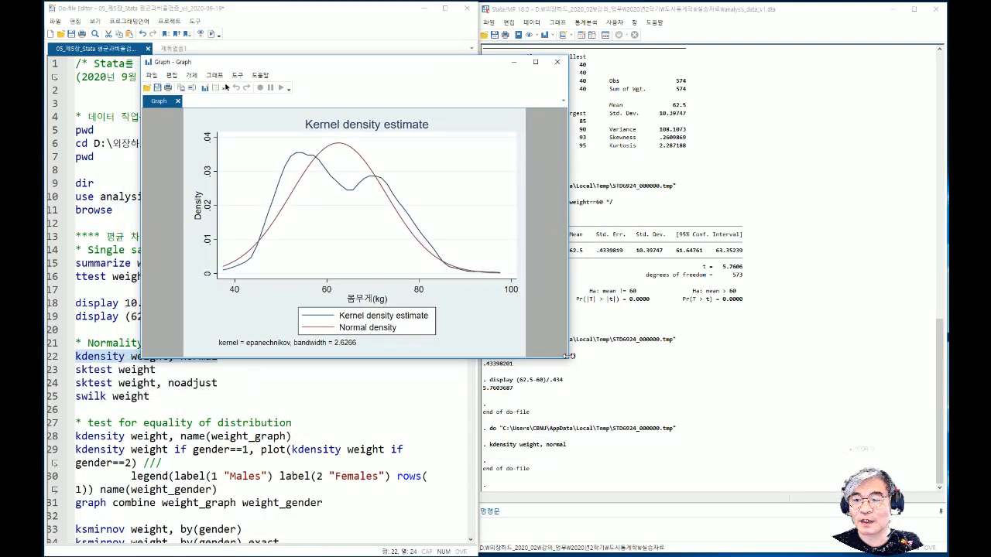
drag(568, 358, 863, 522)
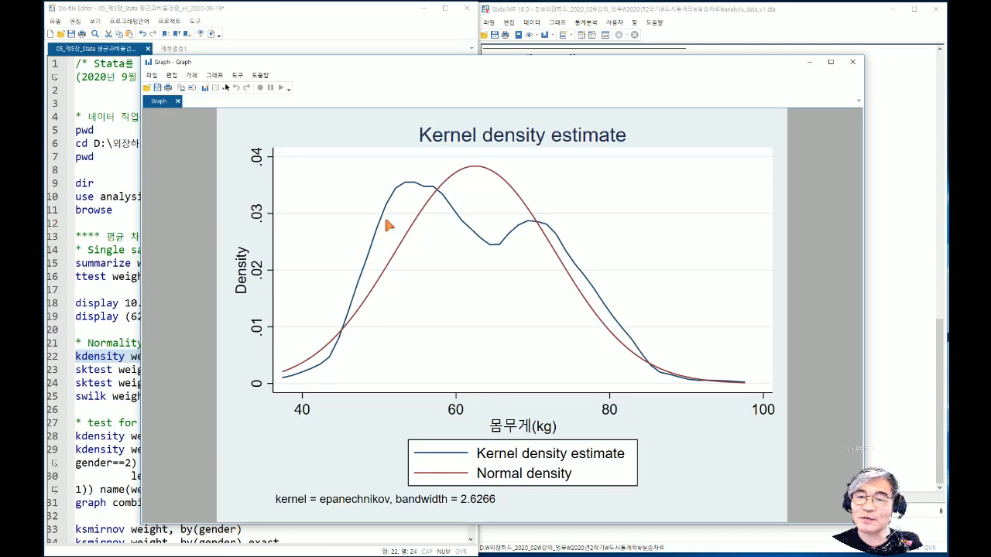
click(852, 62)
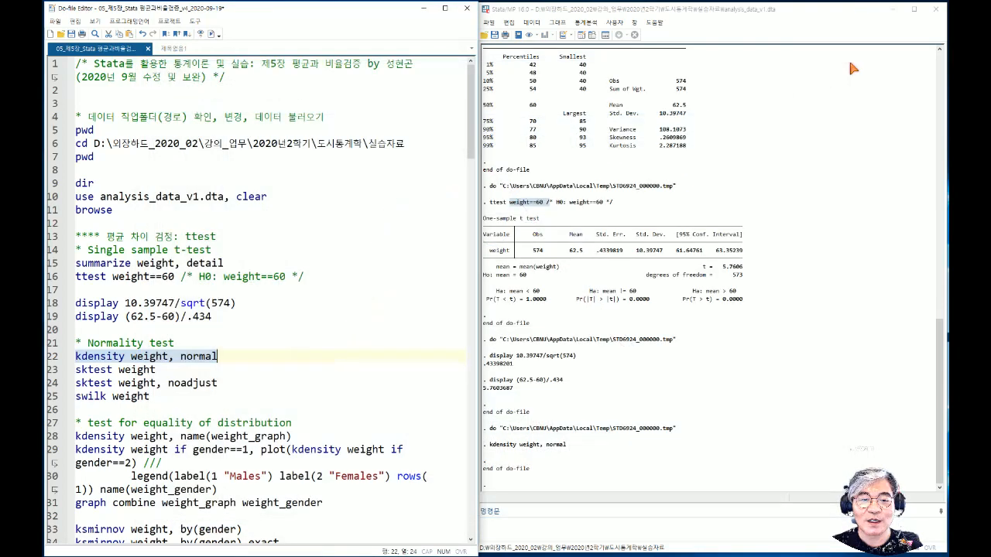
Step: Run the skewness/kurtosis normality test command sktest weight on line 23 of the do-file
click(76, 371)
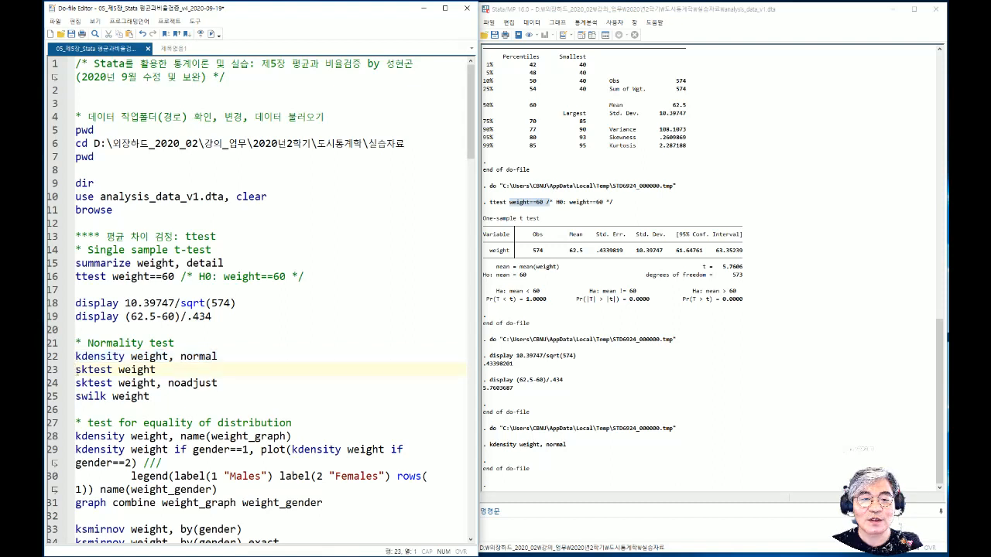
drag(76, 371, 161, 370)
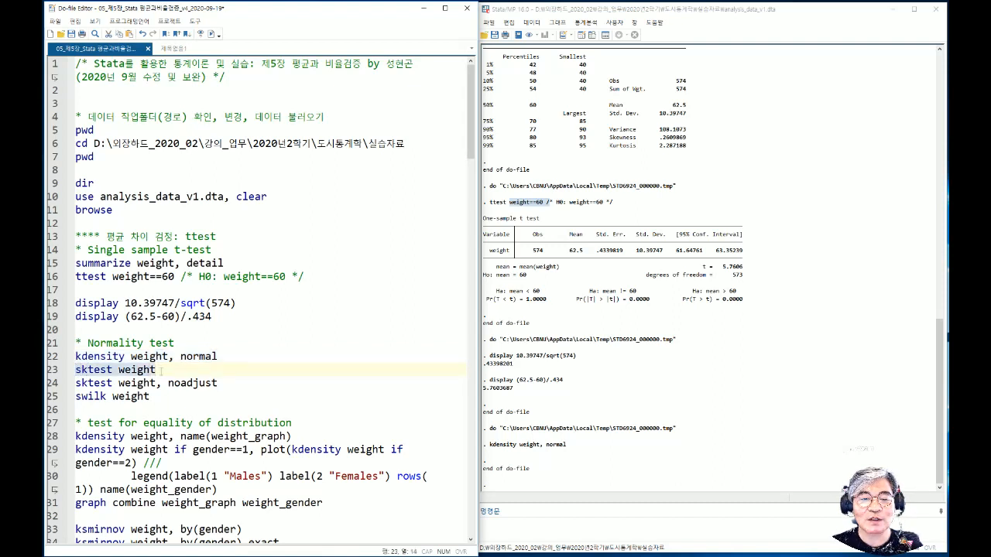
click(211, 34)
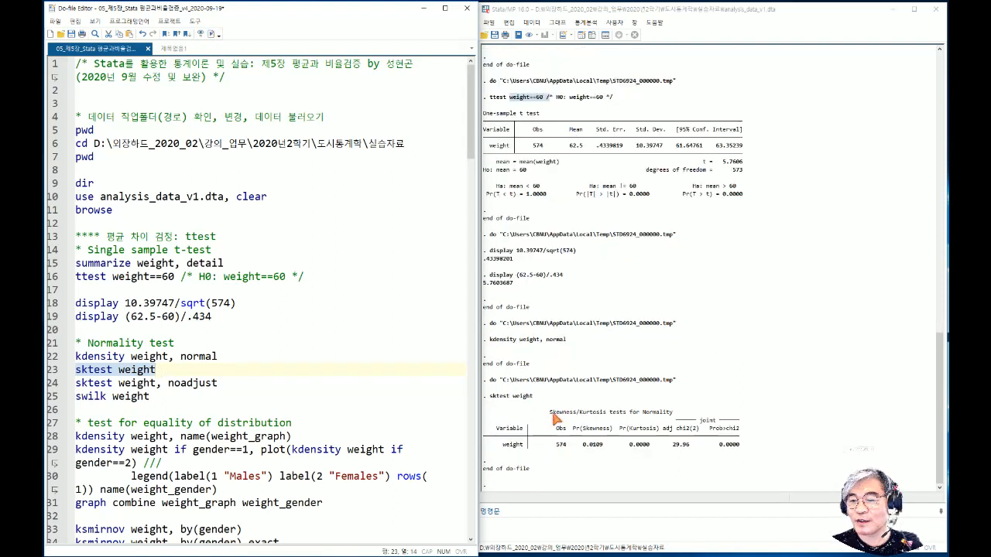
Step: Highlight the title, the Pr(Kurtosis) value and the Prob>chi2 heading and value in the sktest output
drag(547, 413, 675, 415)
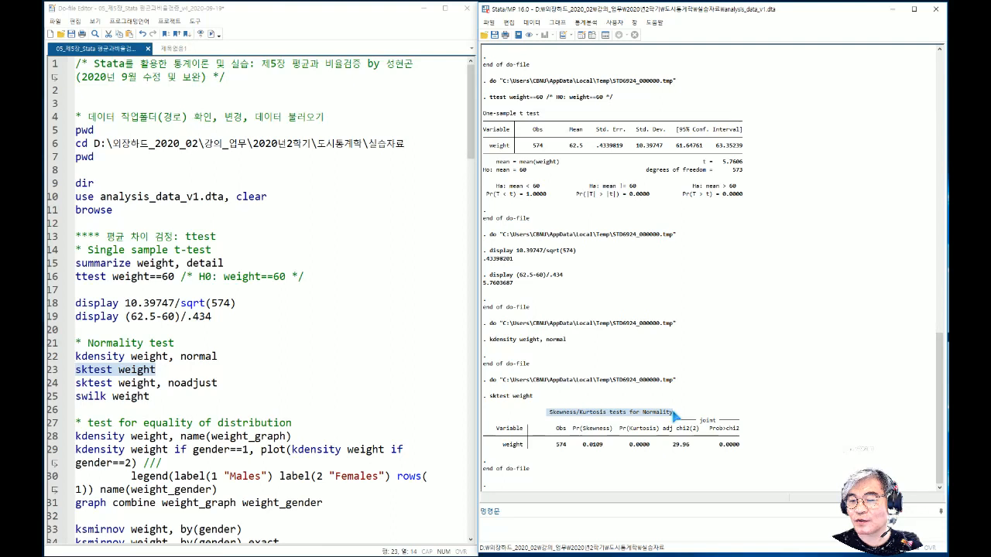
drag(582, 428, 655, 448)
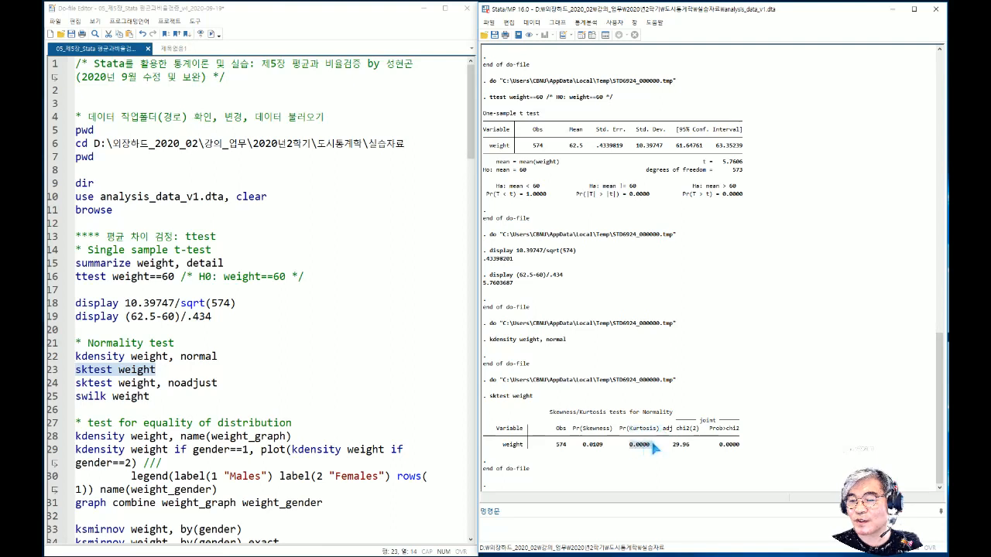
drag(709, 428, 745, 429)
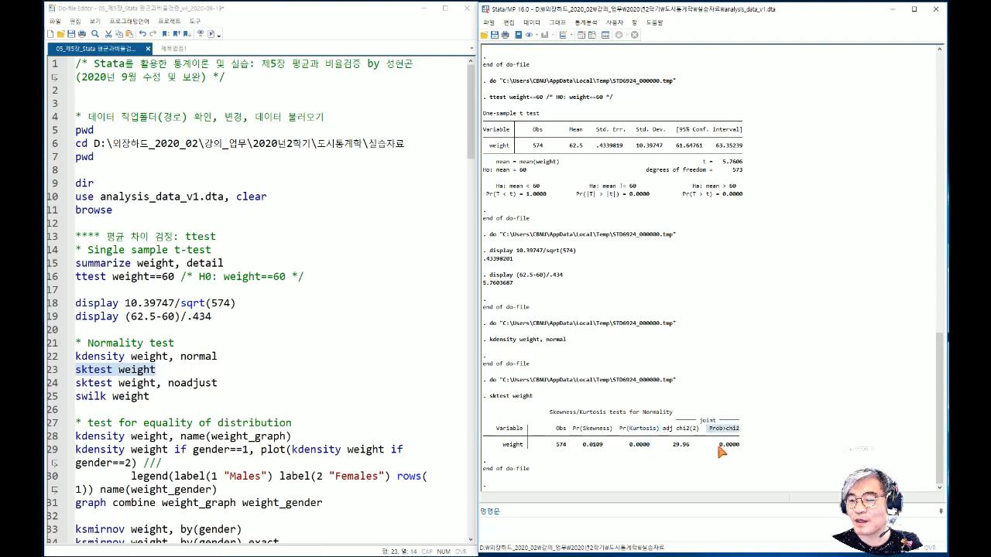
drag(717, 447, 739, 449)
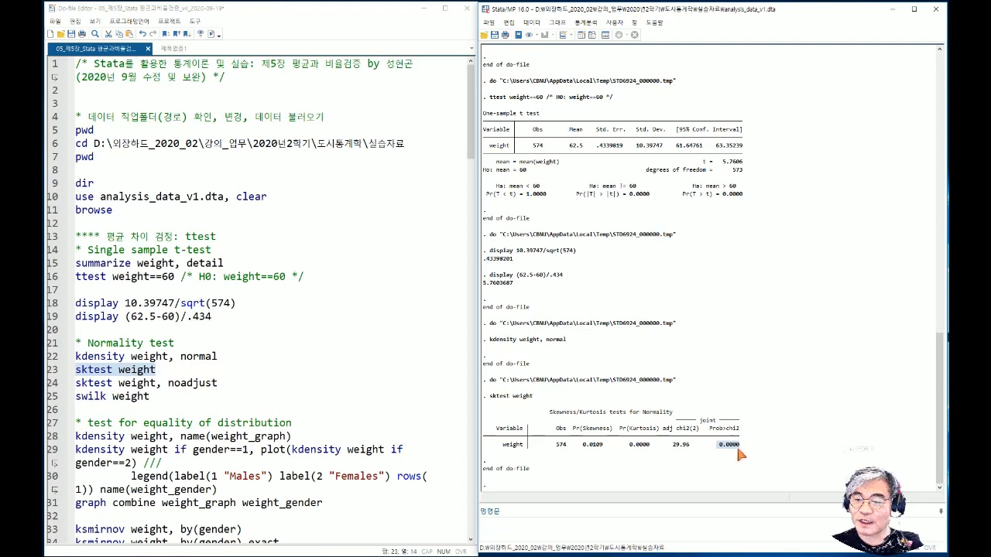
Step: Run sktest weight, noadjust on line 24 and the Shapiro-Wilk test swilk weight on line 25, one after the other
click(100, 382)
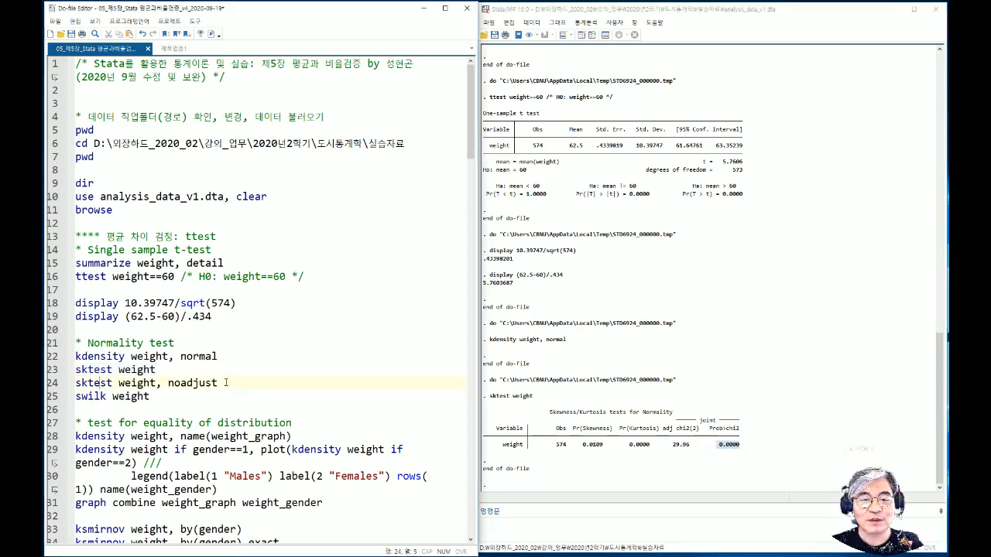
drag(226, 383, 68, 382)
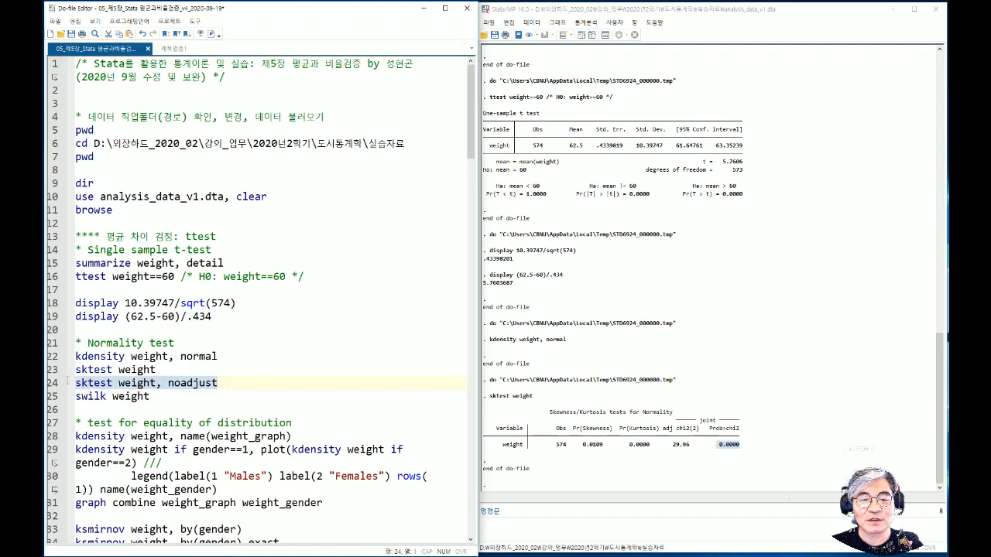
click(210, 34)
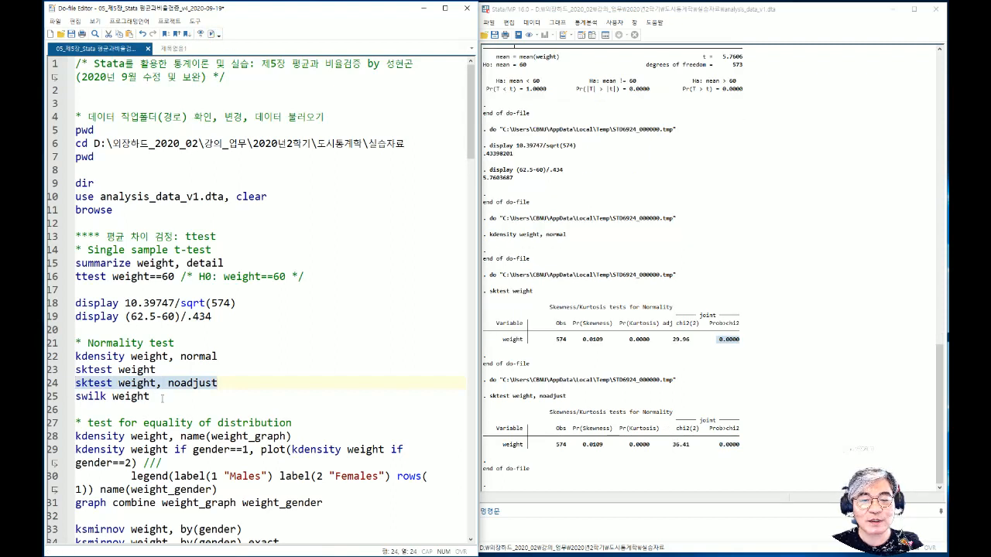
drag(154, 396, 70, 398)
click(210, 34)
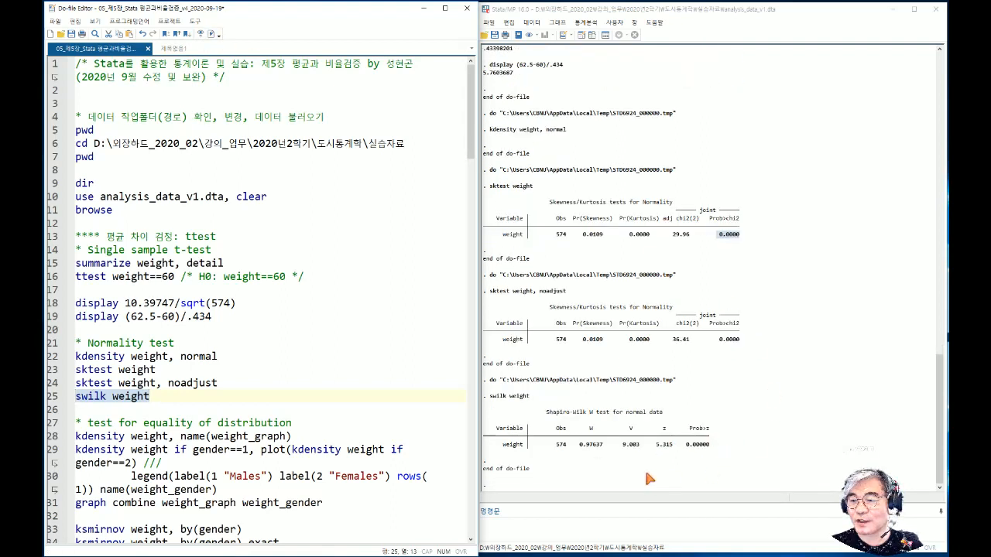
Step: Examine the Shapiro-Wilk results for weight and highlight the Prob>z value in the output
triple_click(712, 445)
double_click(579, 447)
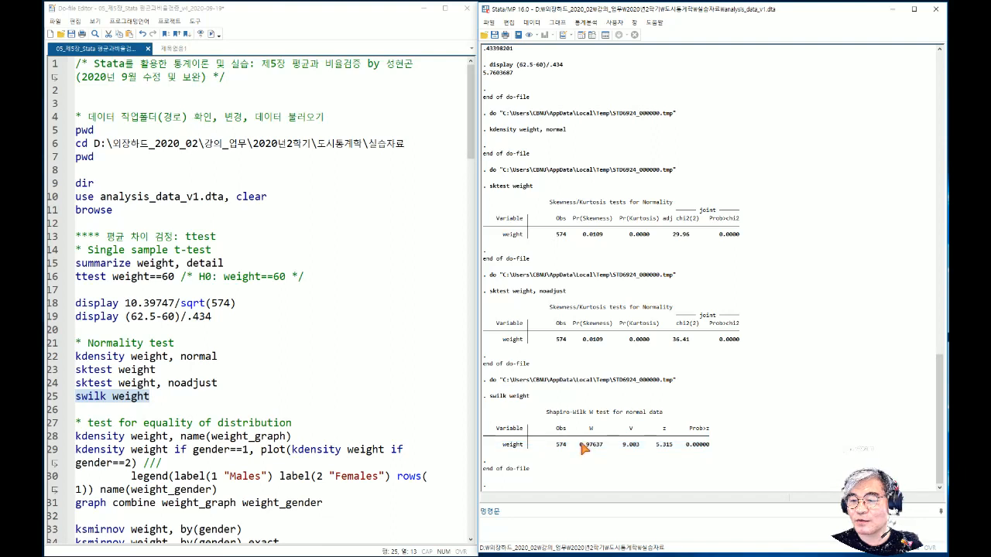
drag(688, 445, 711, 445)
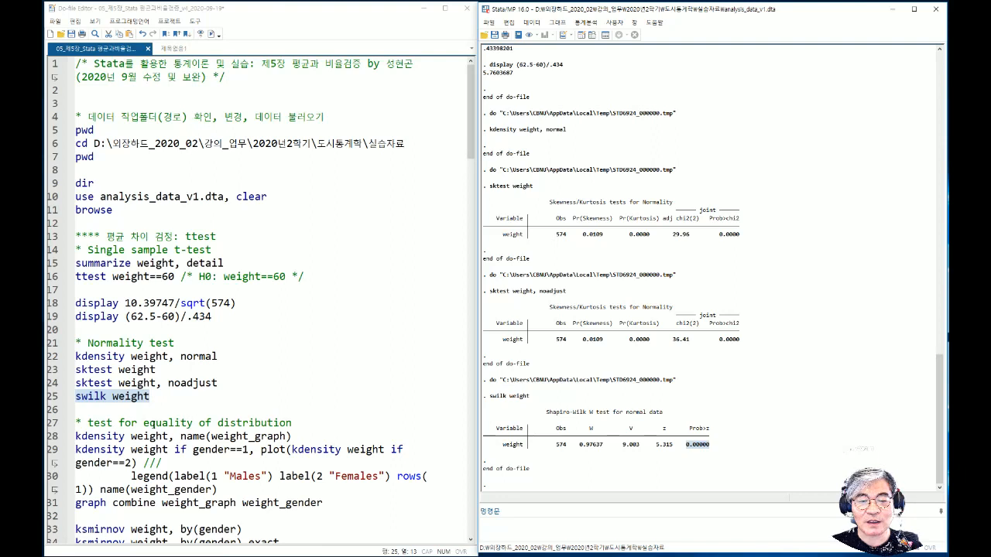
Step: Run kdensity weight, name(weight_graph) on line 28 under the equality of distribution section, and close the graph after viewing it
click(143, 422)
scroll(143, 422, down, 3)
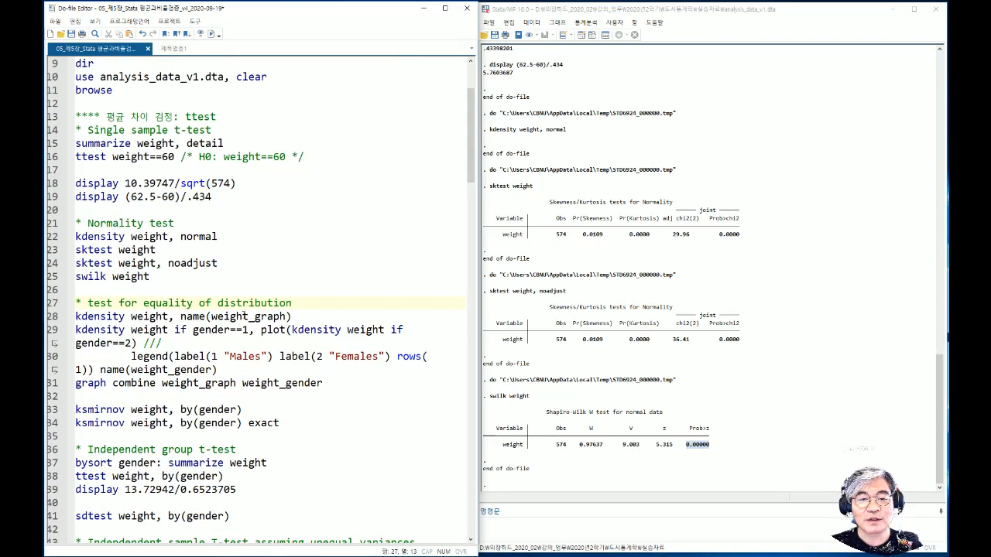
drag(298, 315, 74, 316)
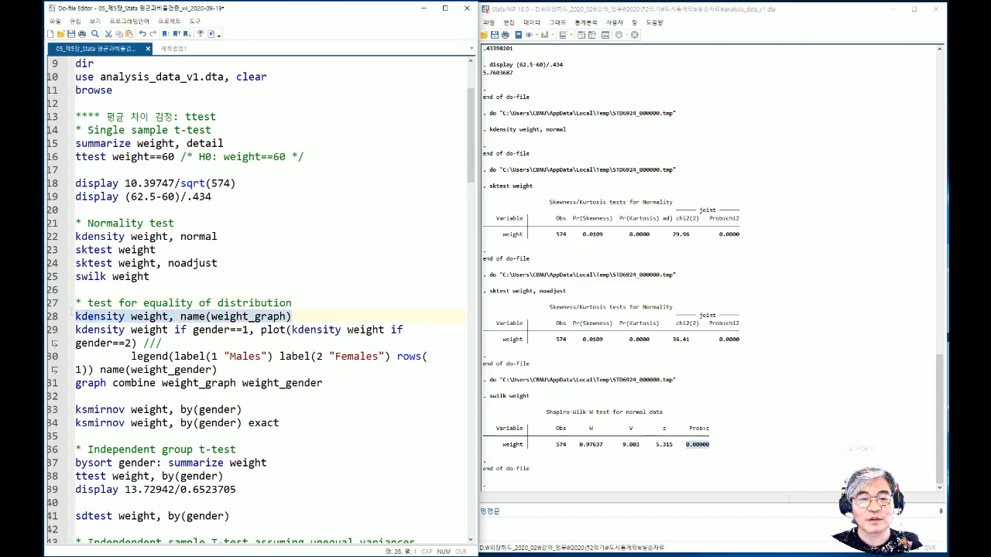
click(211, 35)
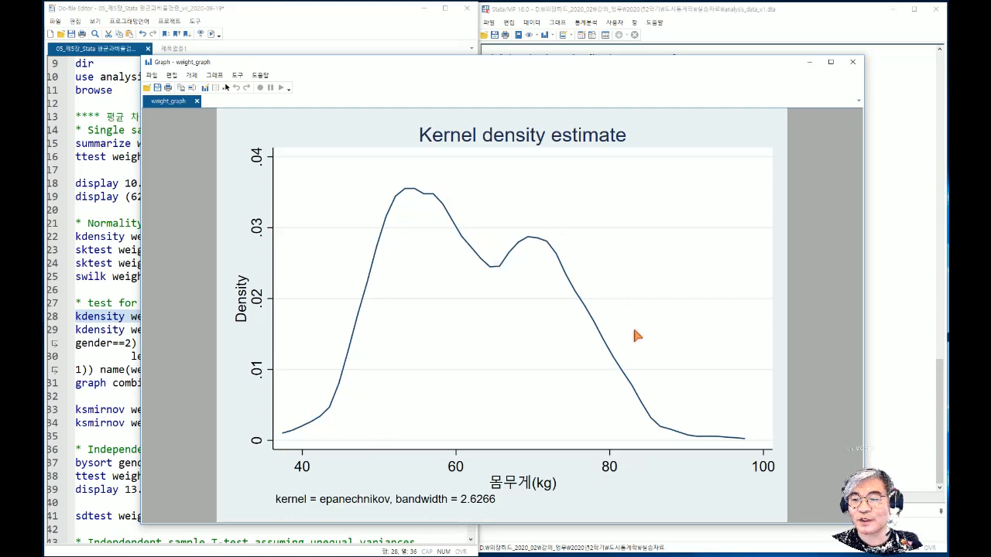
click(851, 64)
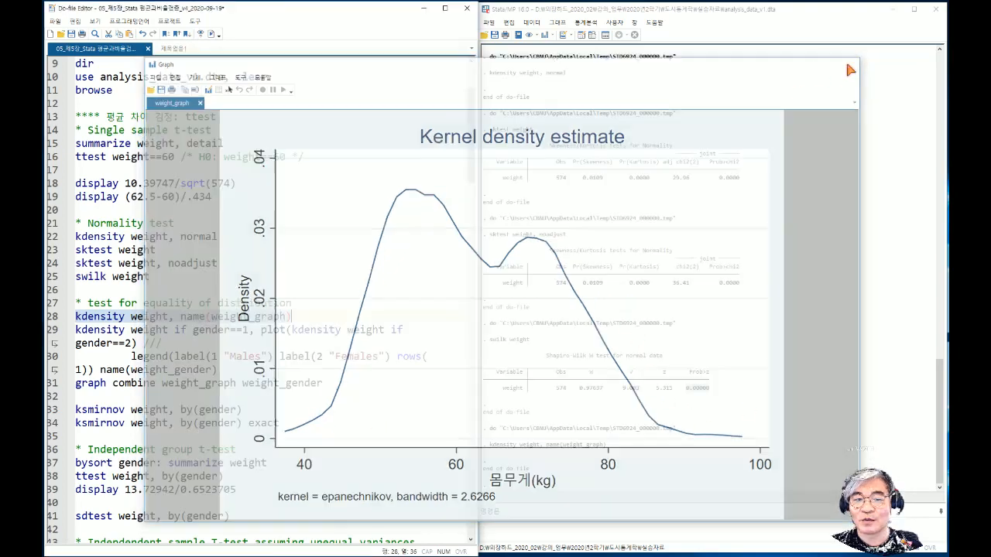
Step: Highlight the legend option with the Males and Females labels in the gender kdensity command on lines 29 and 30
drag(176, 330, 192, 357)
click(149, 360)
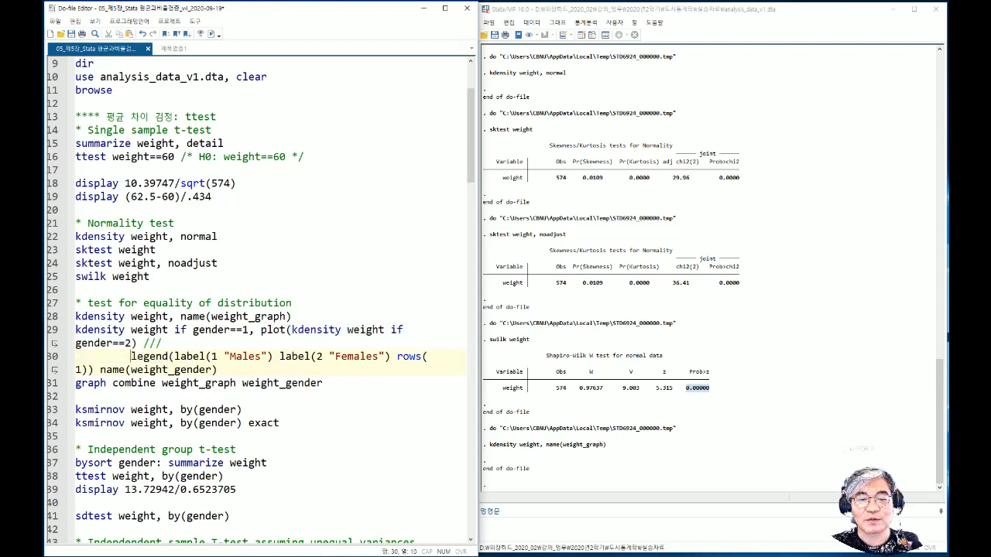
drag(131, 357, 377, 357)
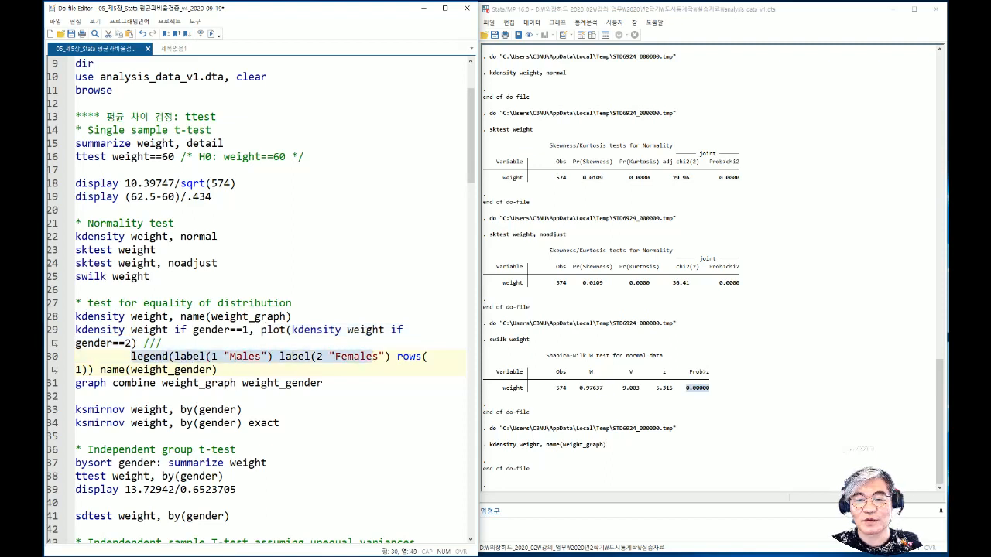
Step: Run the gender kdensity command named weight_gender on lines 29 and 30, and close the graph after viewing it
drag(218, 369, 75, 330)
click(212, 34)
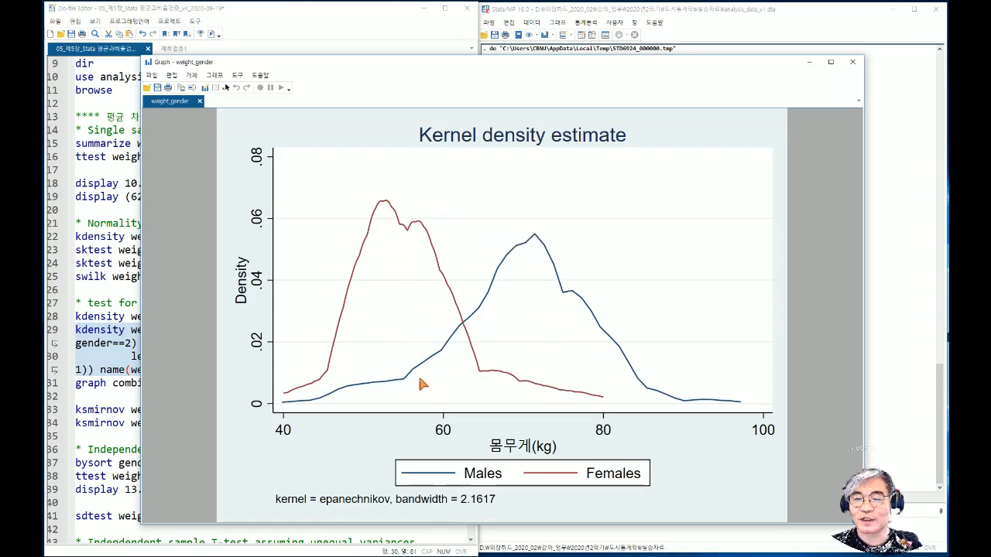
click(852, 62)
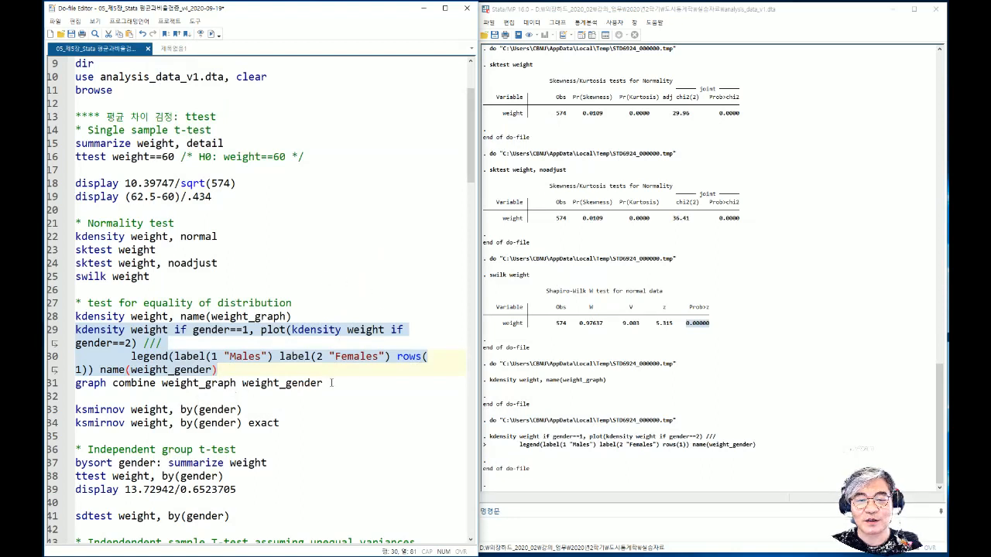
Step: Highlight the two stored graph names, run graph combine weight_graph weight_gender on line 31, and close the combined graph
drag(332, 382, 75, 382)
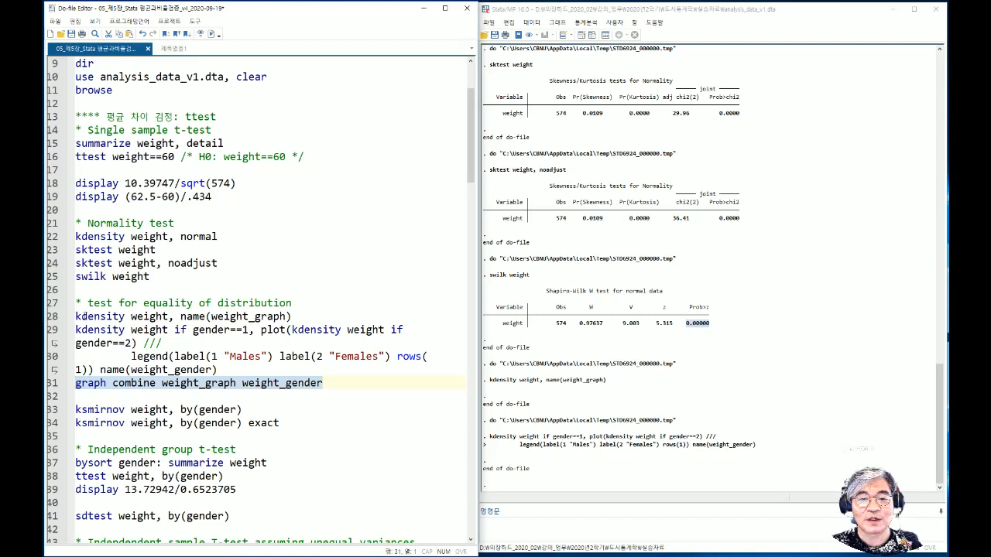
click(81, 316)
drag(210, 316, 285, 316)
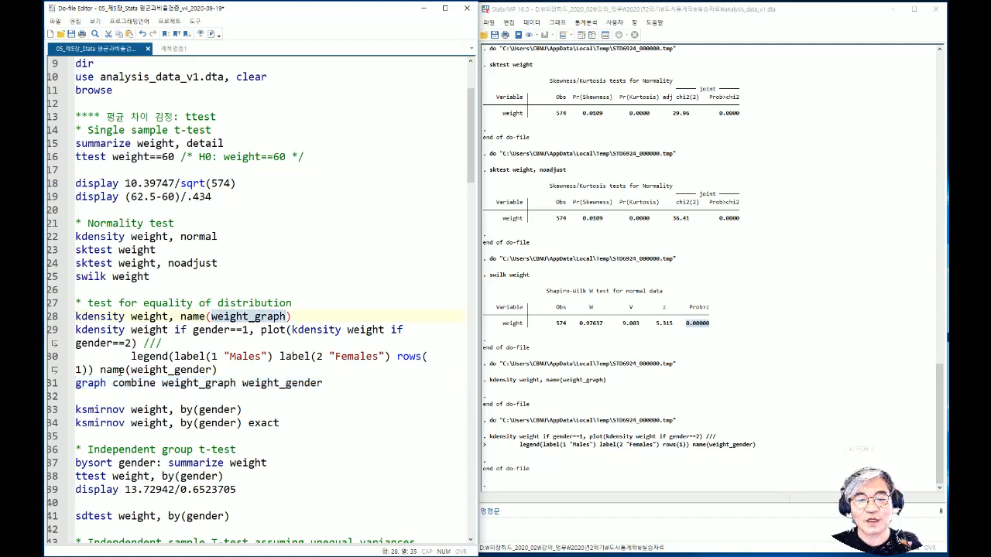
drag(130, 369, 211, 369)
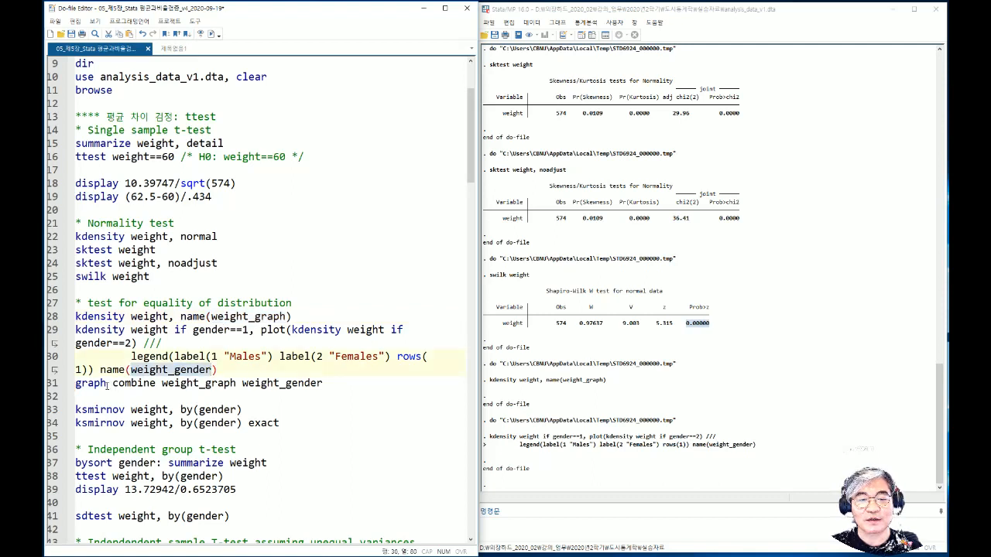
drag(161, 384, 62, 389)
click(211, 35)
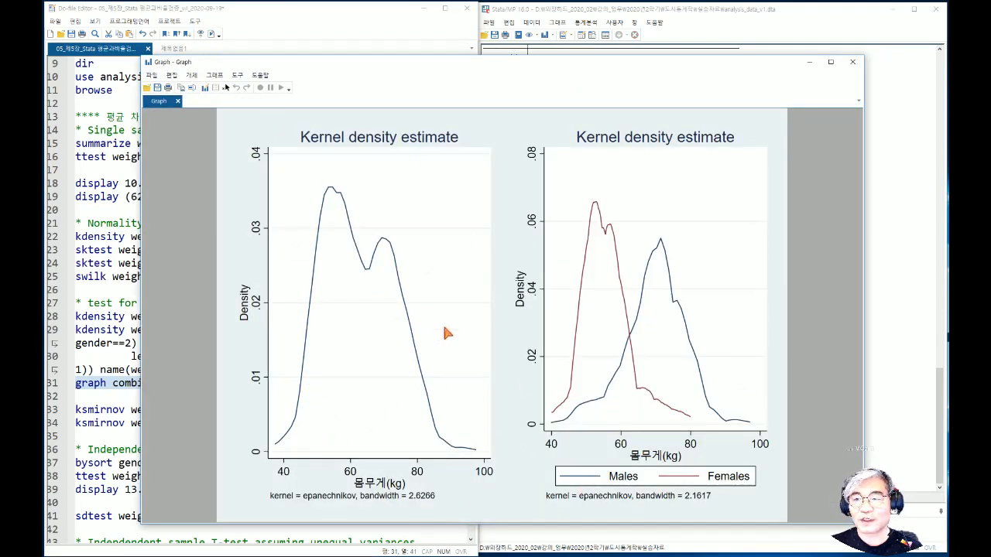
click(852, 61)
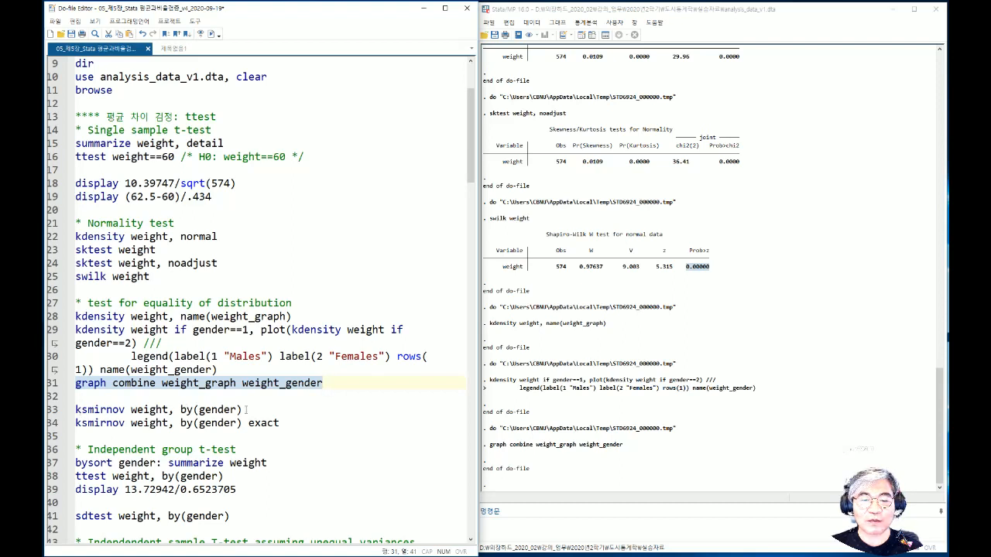
Step: Run ksmirnov weight, by(gender) on line 33 and highlight the combined K-S P-value and the equality of distribution functions heading
drag(245, 409, 75, 396)
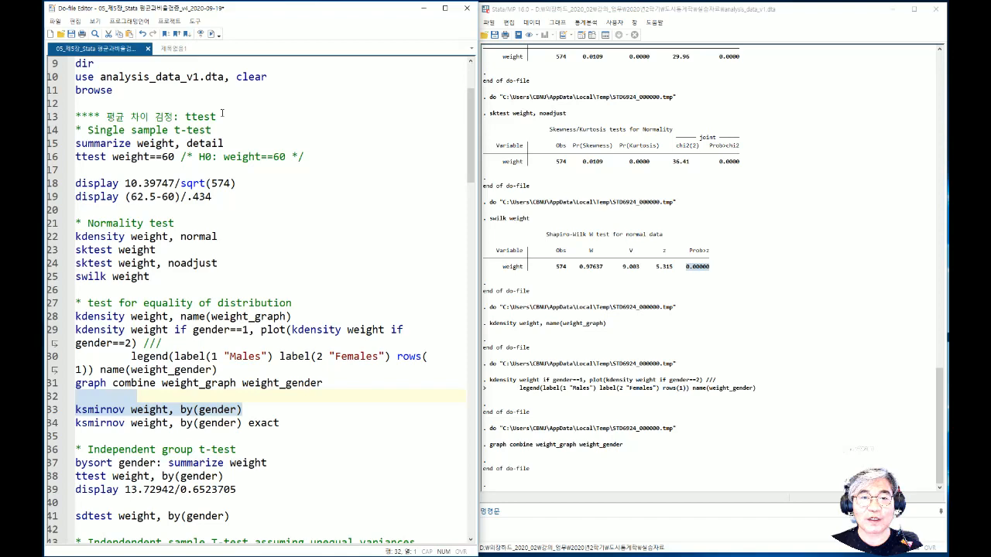
click(210, 36)
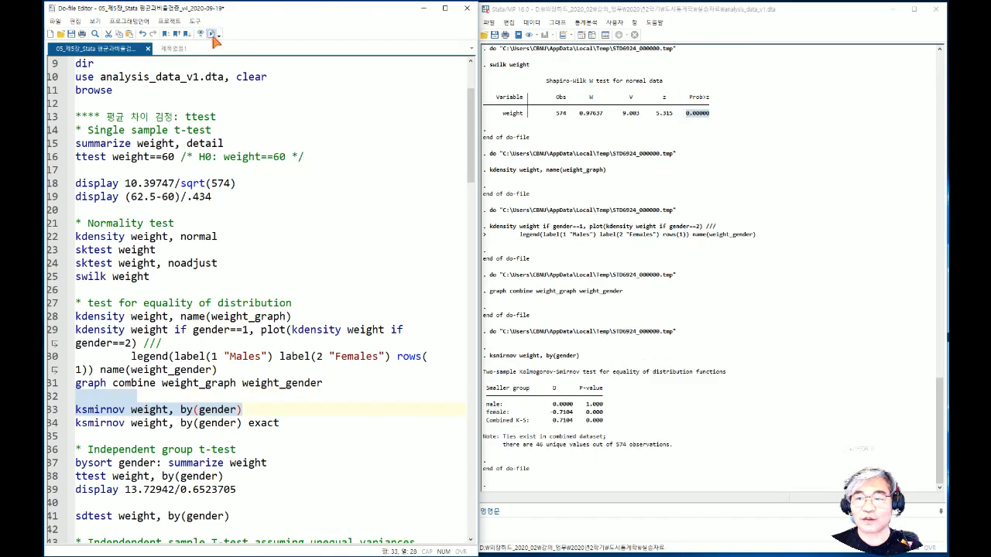
double_click(593, 420)
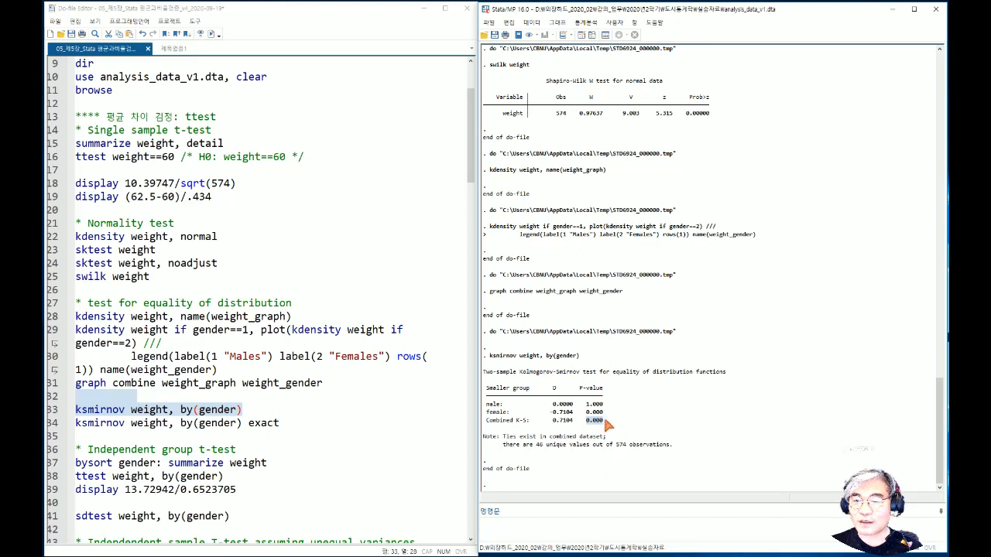
click(627, 372)
drag(627, 373, 718, 376)
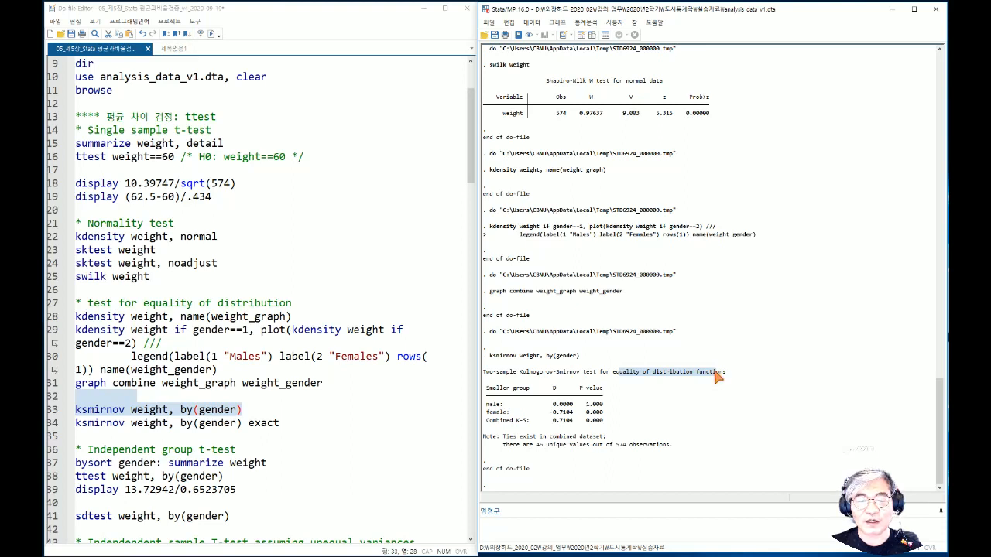
Step: Run the exact version of the Kolmogorov-Smirnov test, ksmirnov weight, by(gender) exact, on line 34
click(219, 424)
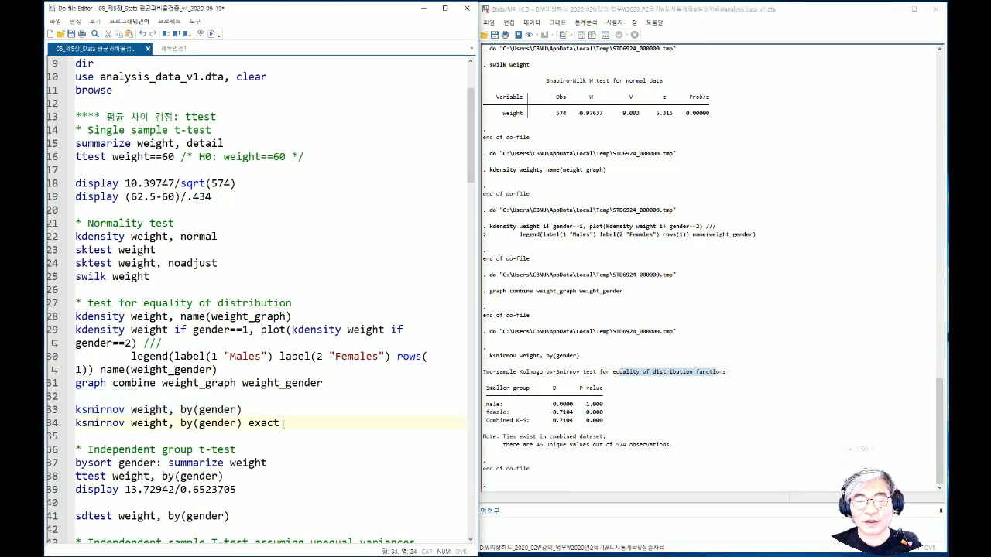
drag(280, 422, 75, 422)
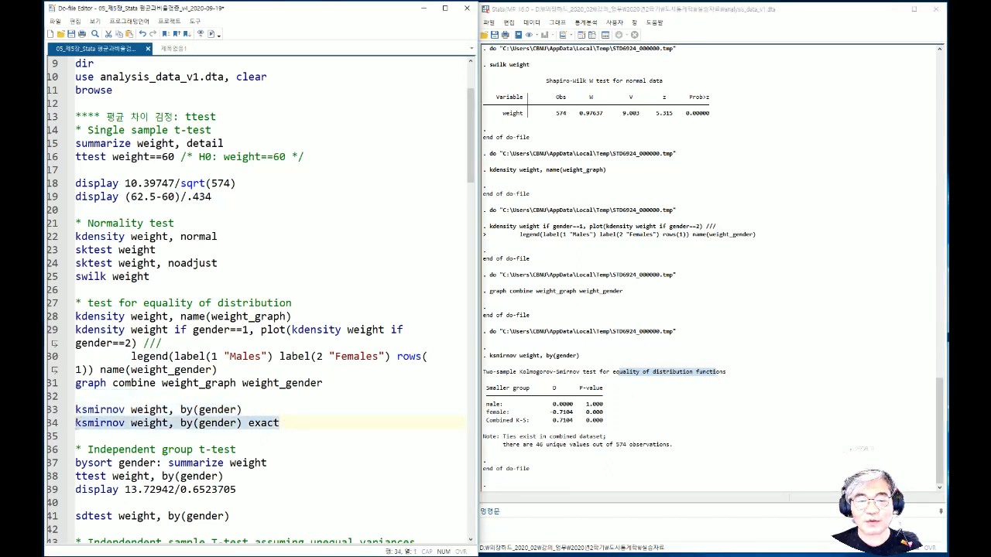
click(216, 34)
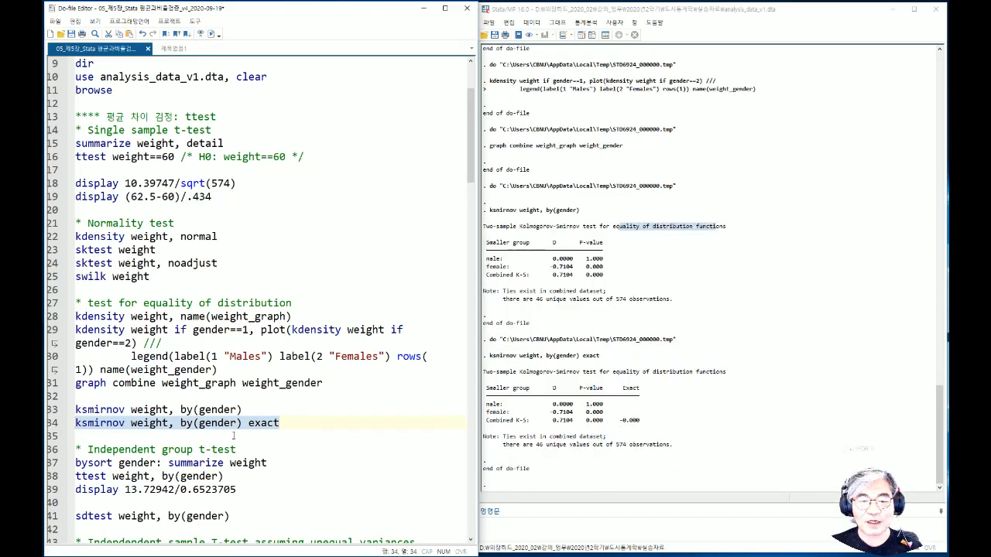
Step: Run bysort gender: summarize weight on line 37 under the independent group t-test section, highlighting parts of the command first
scroll(233, 436, down, 5)
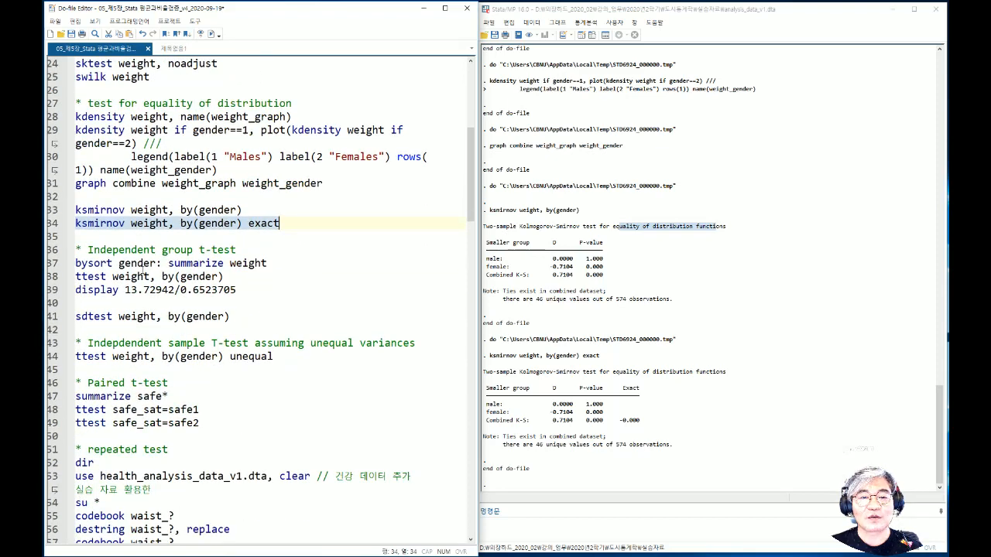
drag(88, 249, 268, 264)
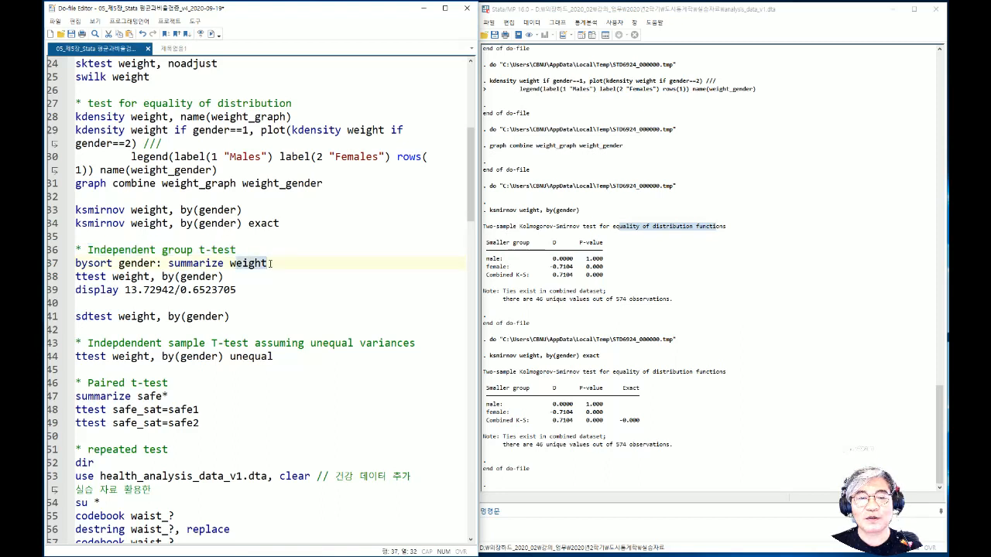
drag(168, 263, 224, 263)
drag(119, 263, 156, 263)
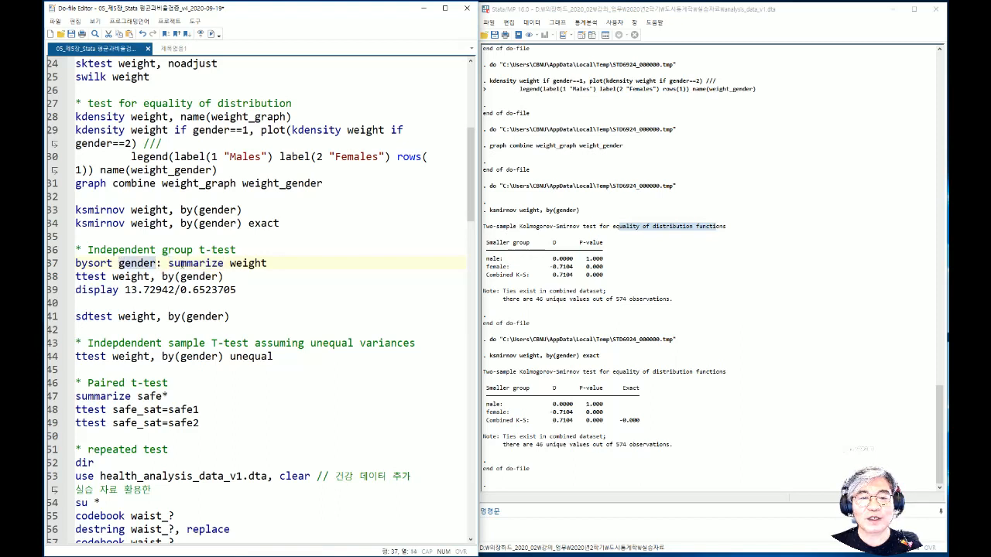
click(180, 263)
drag(269, 263, 75, 263)
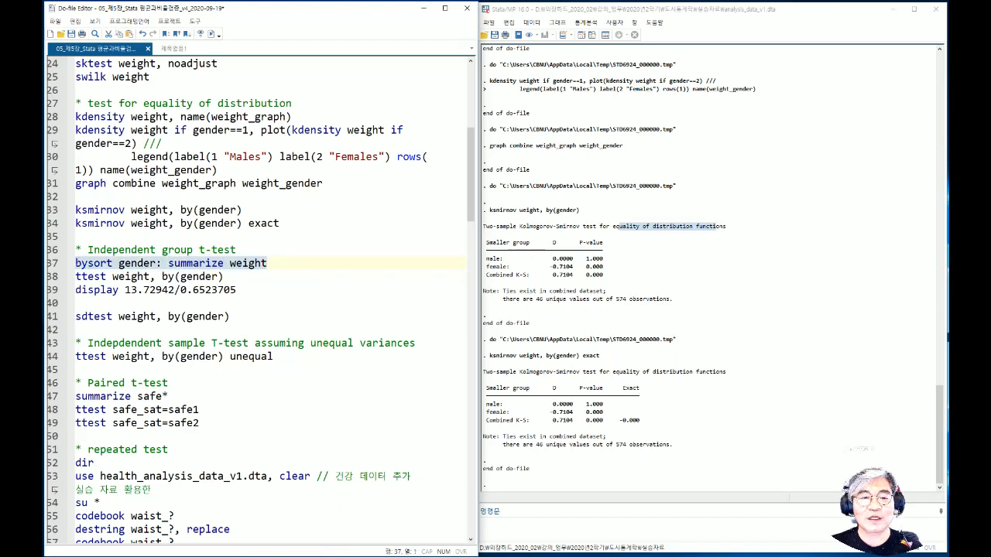
click(210, 34)
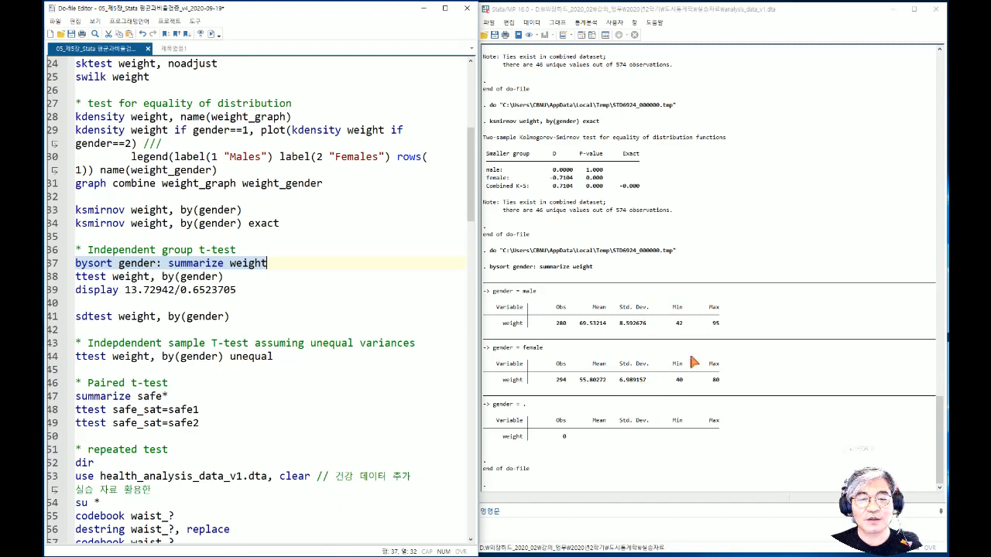
Step: Run the independent group t-test ttest weight, by(gender) on line 38
click(110, 277)
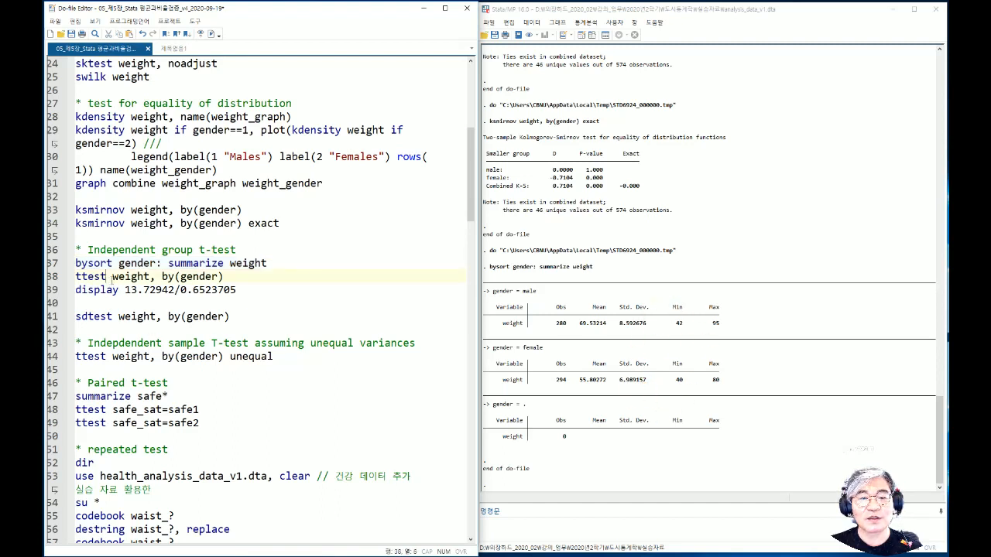
drag(231, 276, 75, 277)
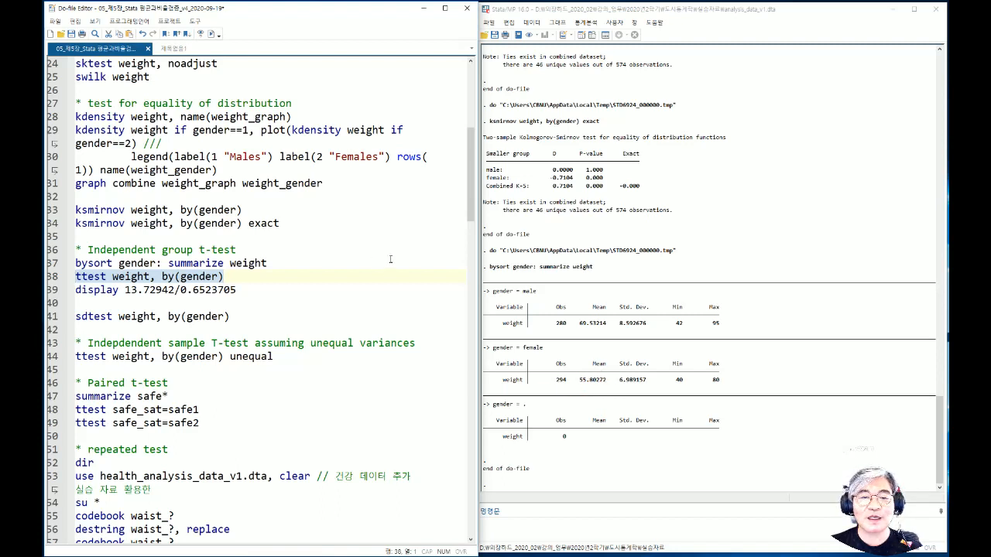
click(211, 34)
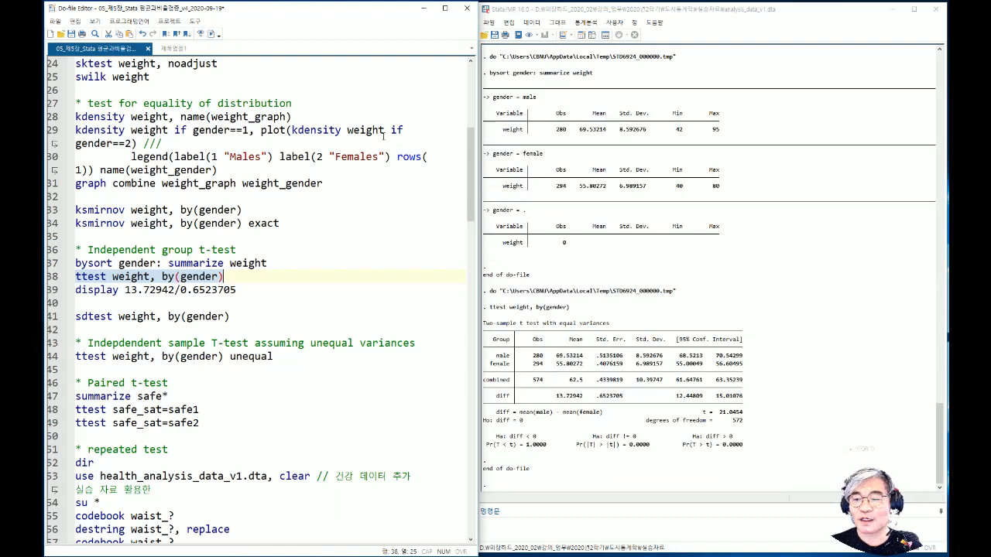
Step: Examine the two-sample t-test output, highlighting the means, difference, t value, null and two-sided alternative hypotheses, and the equal variances heading
double_click(563, 357)
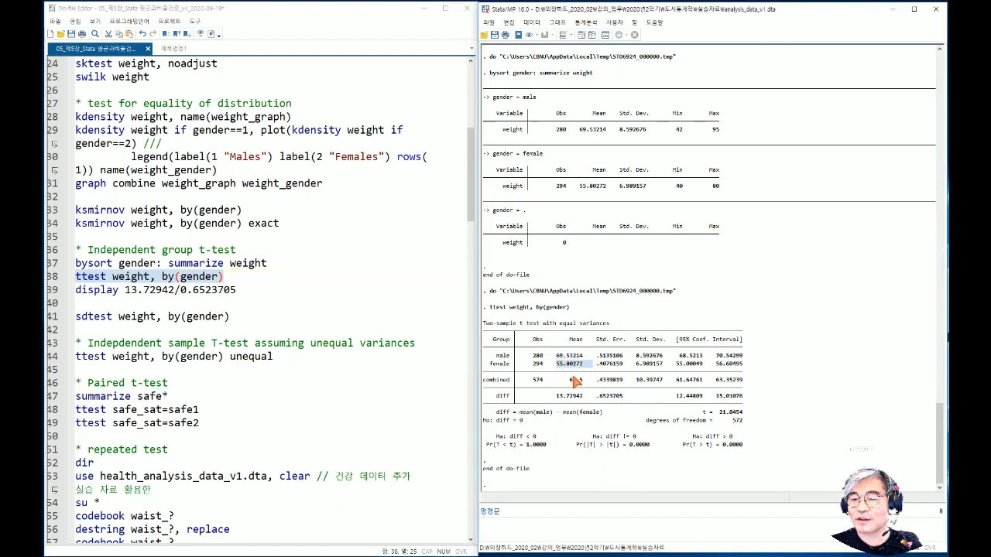
double_click(575, 380)
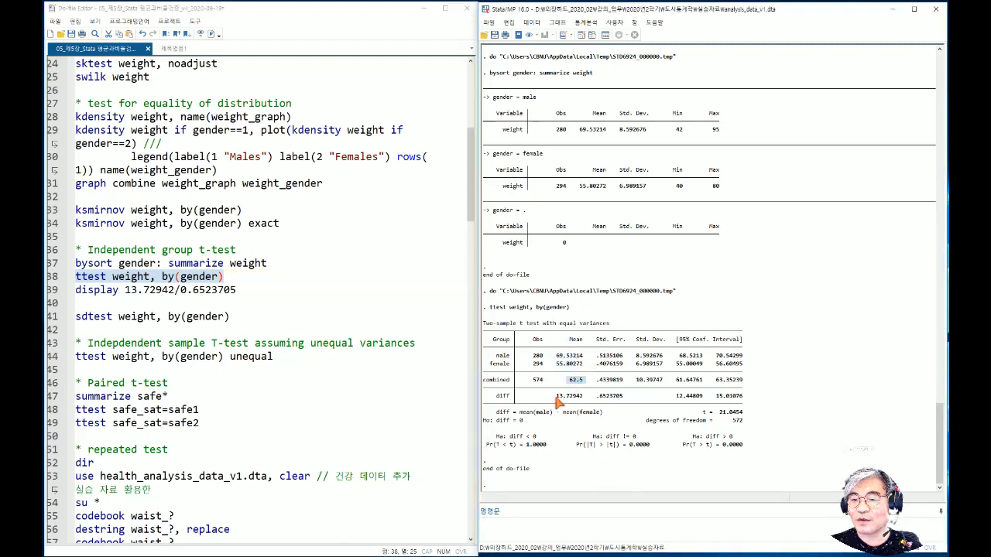
double_click(559, 397)
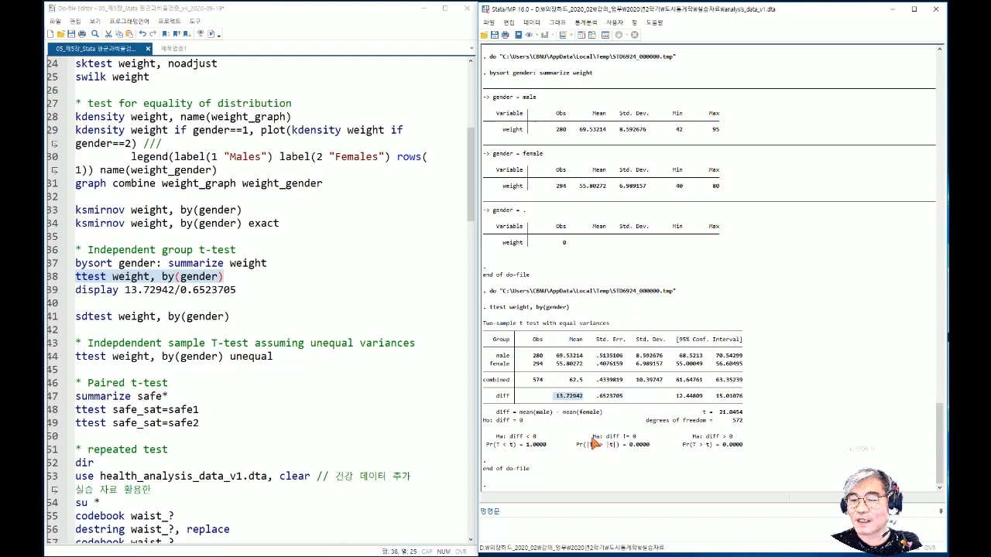
drag(583, 436, 646, 441)
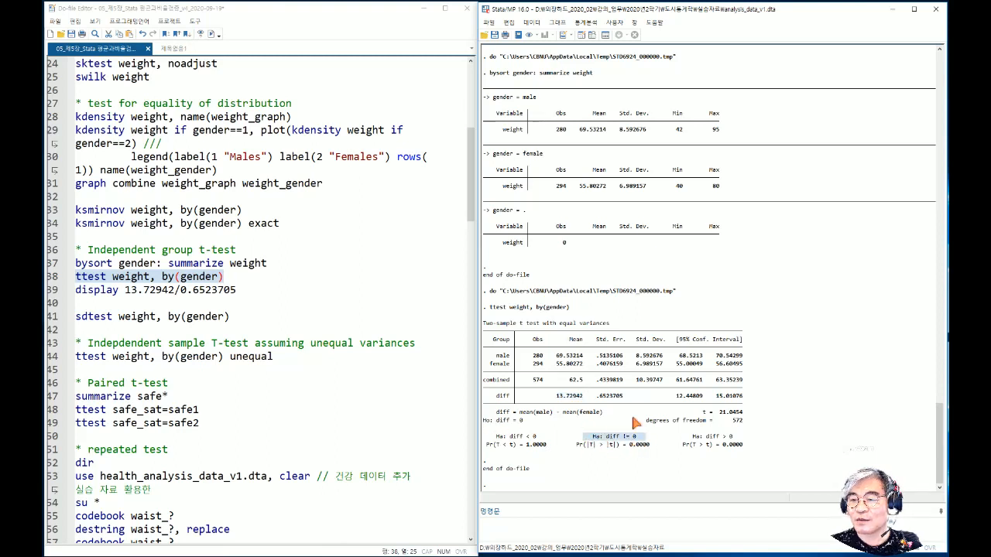
click(706, 416)
drag(706, 416, 748, 417)
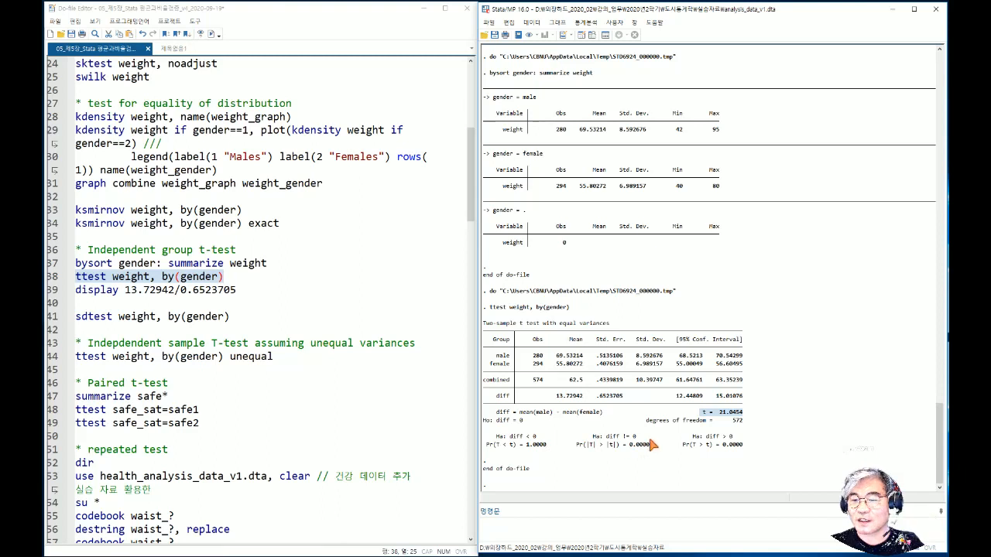
drag(484, 420, 530, 421)
drag(593, 437, 636, 437)
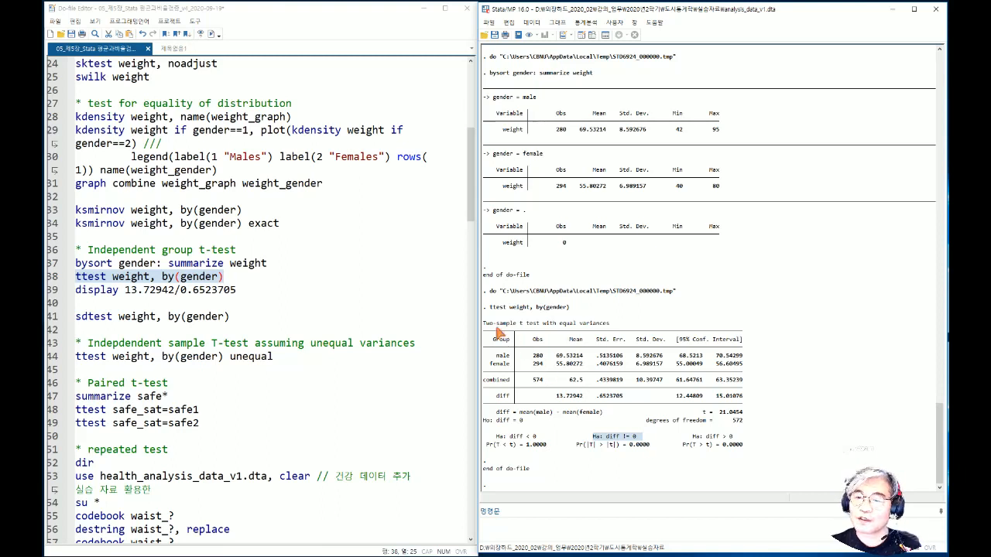
drag(485, 325, 616, 326)
click(559, 328)
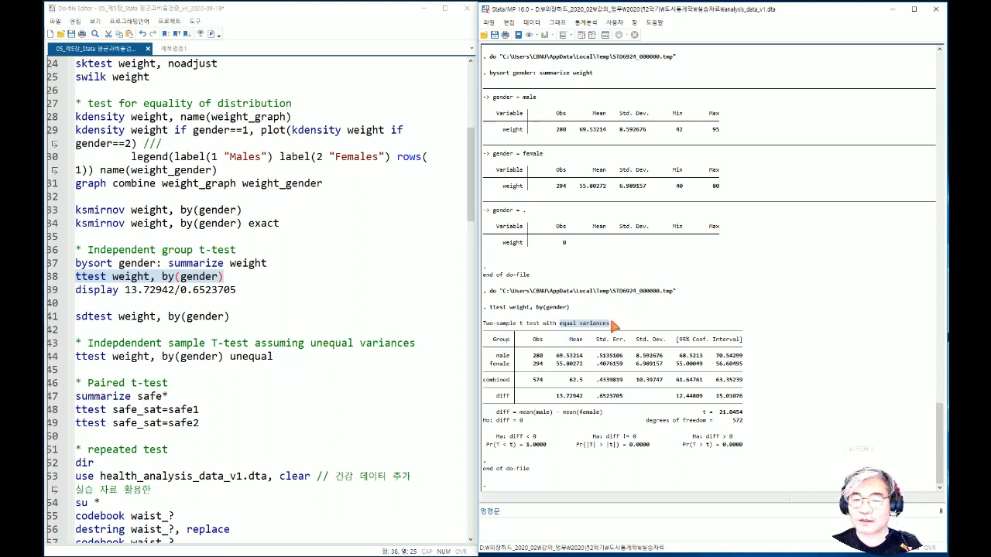
Step: Run display 13.72942/0.6523705 on line 39 to recompute the t value from the mean difference and its standard error
click(134, 292)
drag(236, 289, 75, 289)
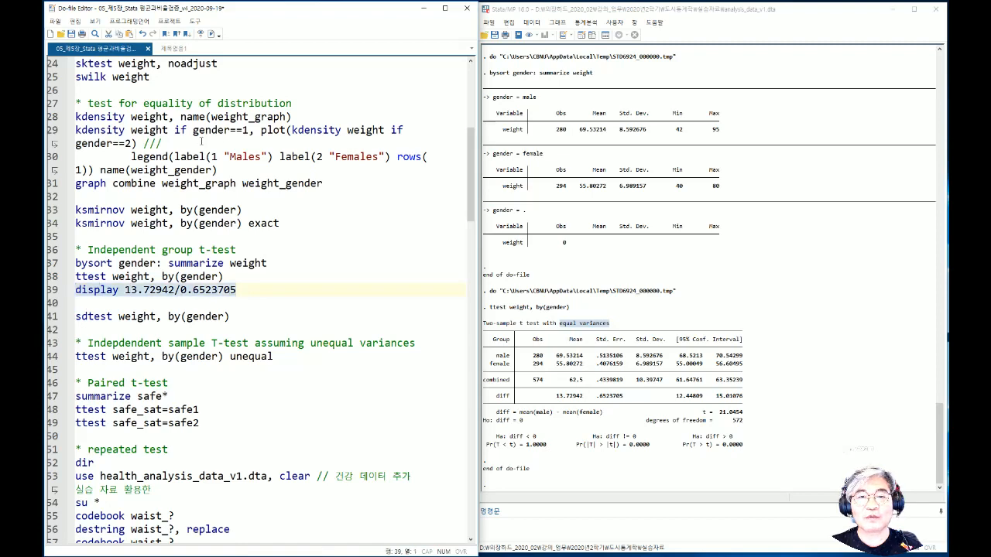
click(210, 33)
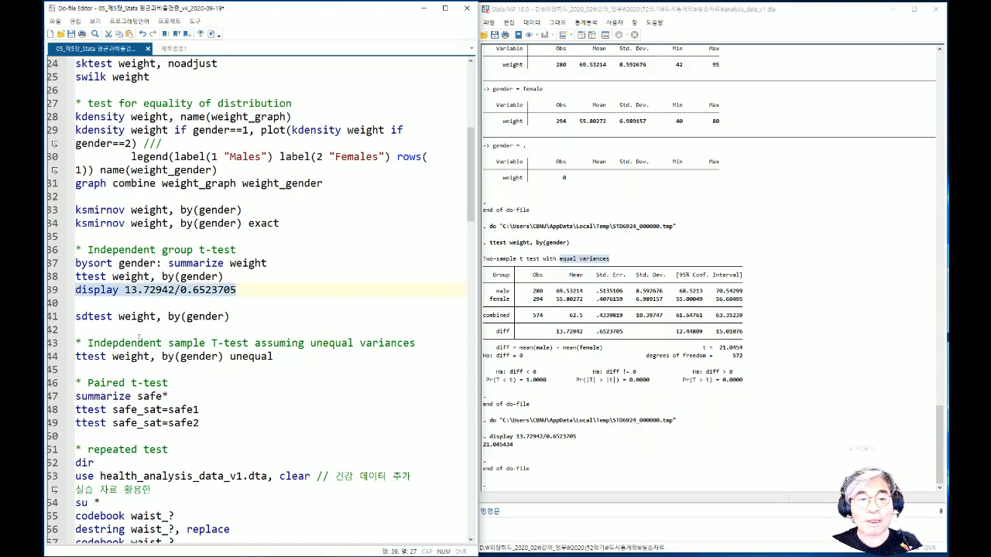
Step: Highlight the sdtest command name on line 41 and run the variance ratio test sdtest weight, by(gender)
drag(77, 316, 113, 317)
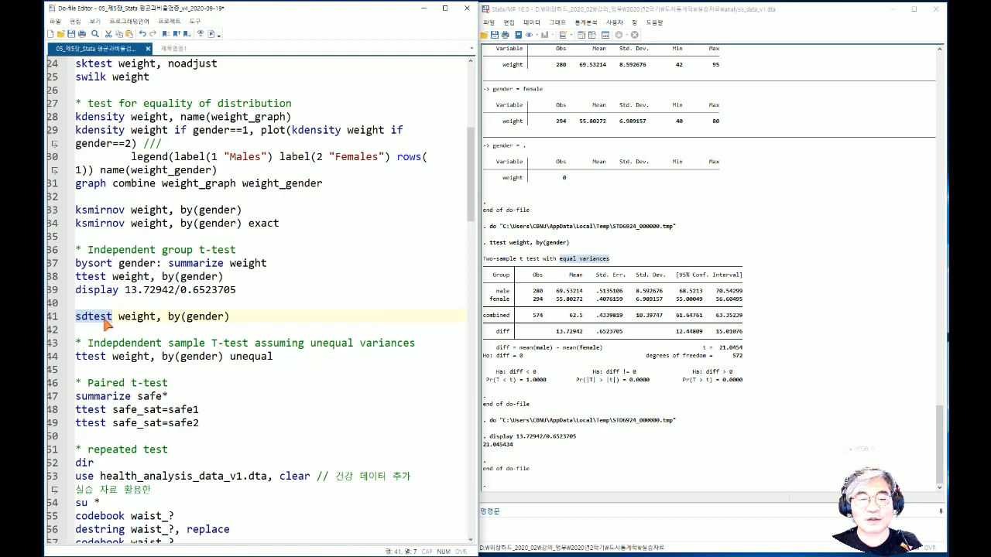
click(112, 316)
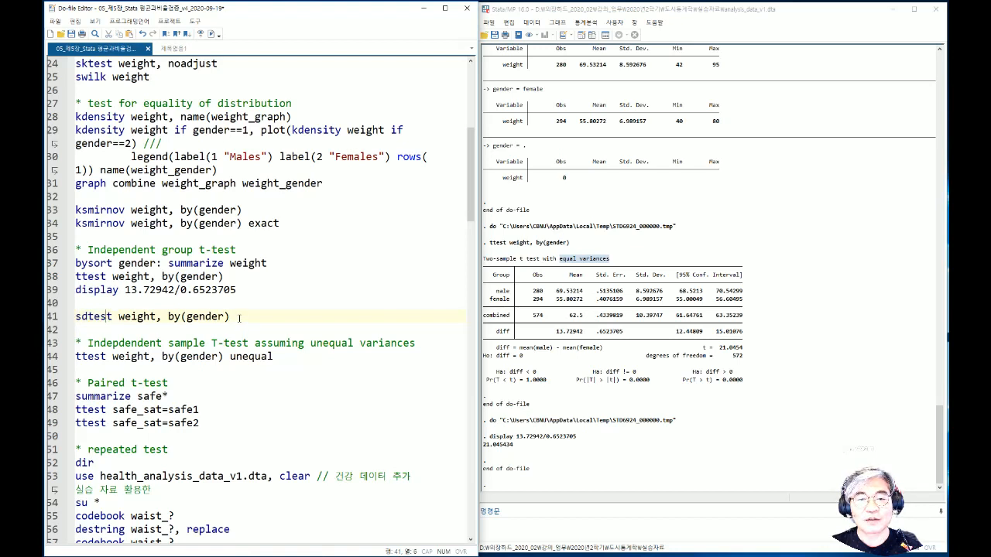
drag(240, 318, 68, 319)
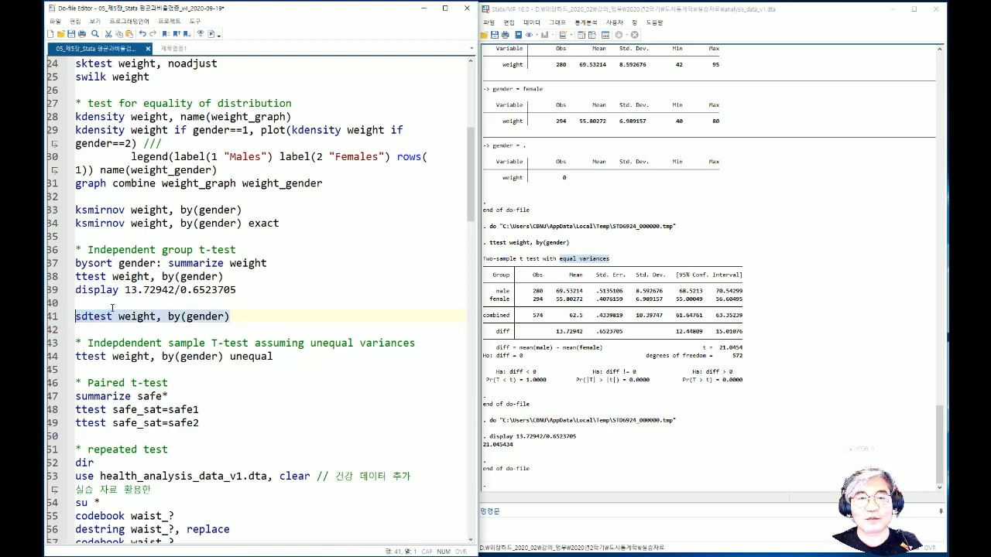
click(212, 35)
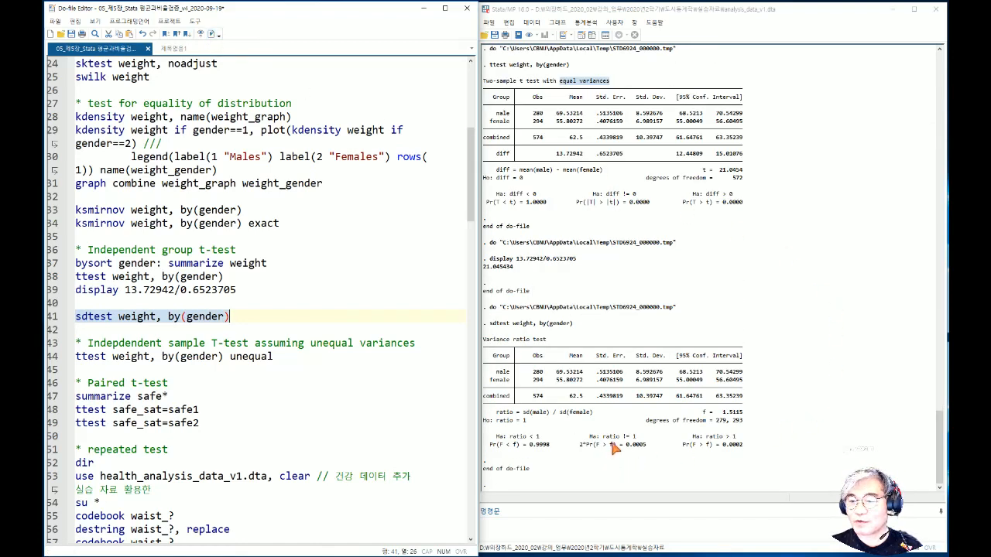
Step: Examine the variance ratio test output, highlighting the p-value of the two-sided alternative hypothesis
drag(609, 449, 649, 449)
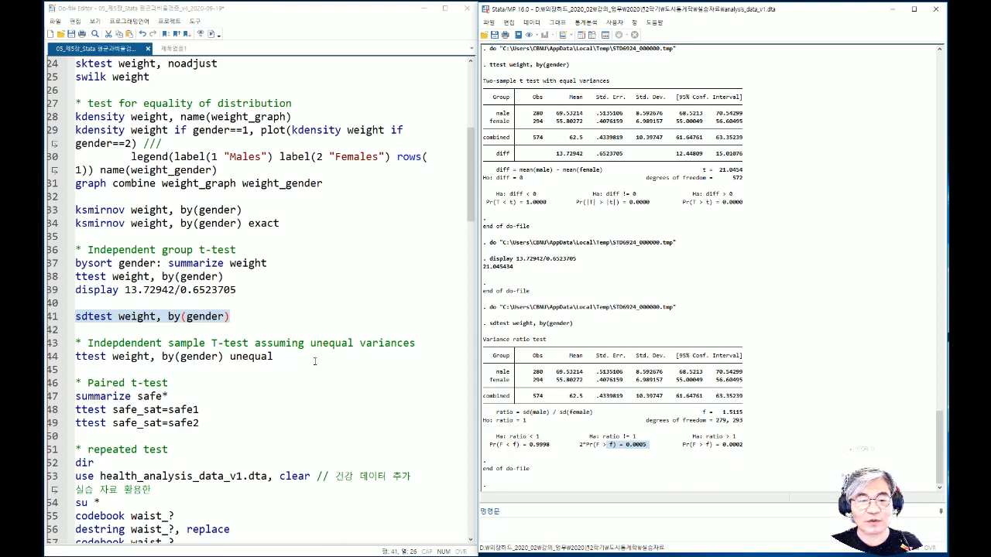
click(84, 347)
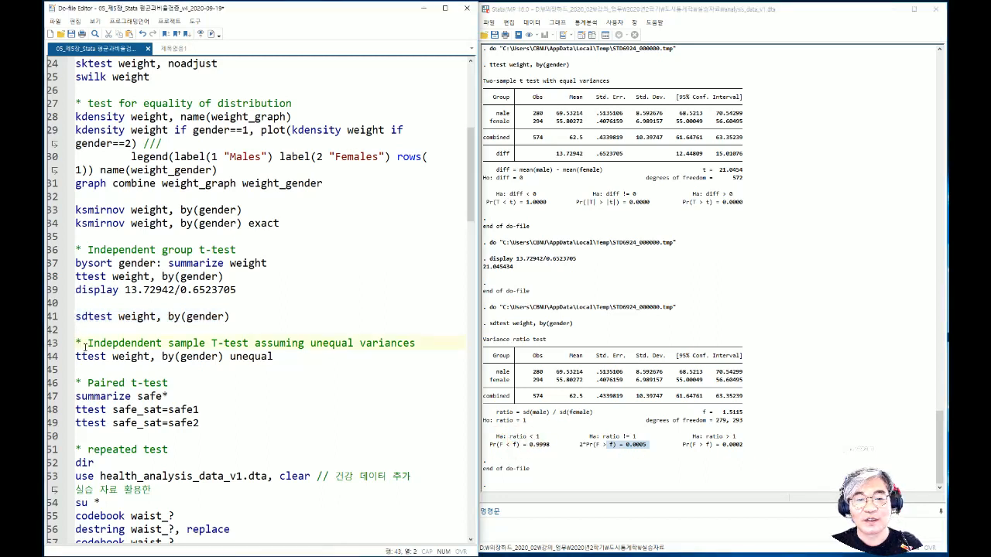
click(582, 408)
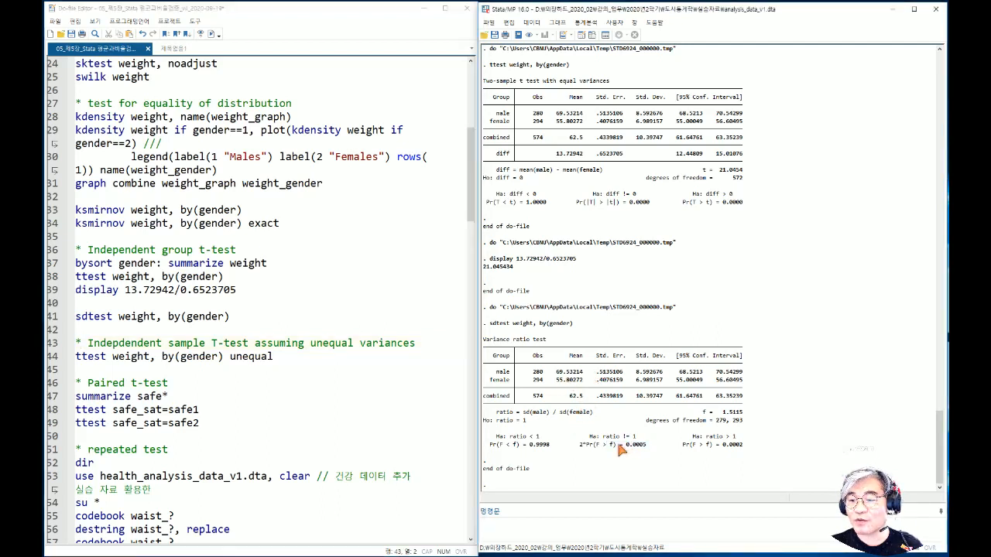
drag(618, 444, 647, 448)
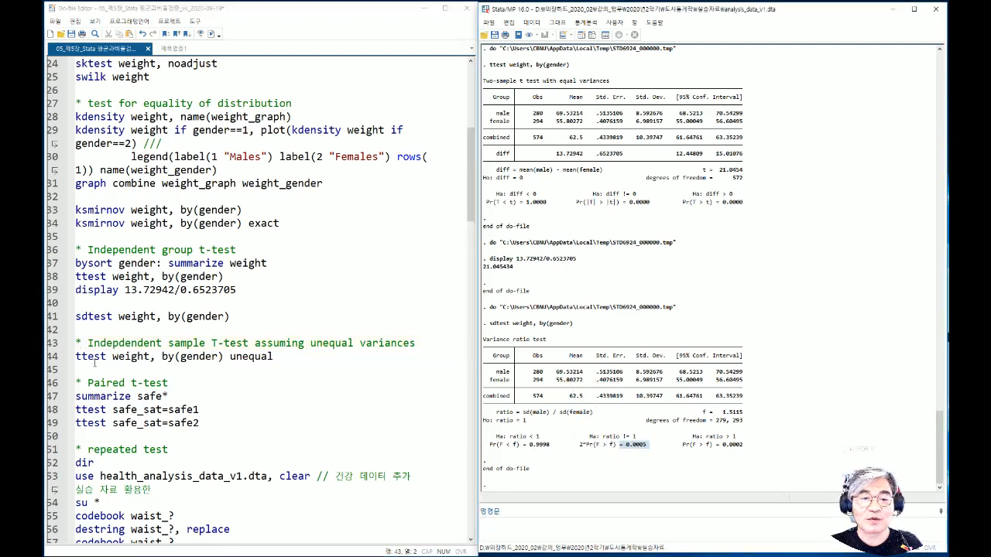
Step: Run the unequal-variances t-test ttest weight, by(gender) unequal on line 44 and highlight its t value and two-sided p-value
drag(226, 357, 273, 357)
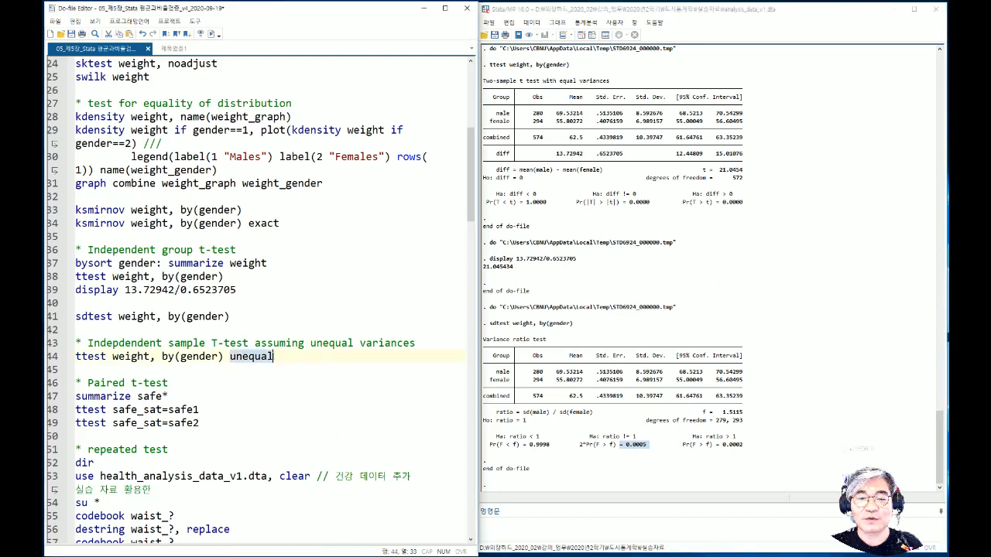
click(274, 358)
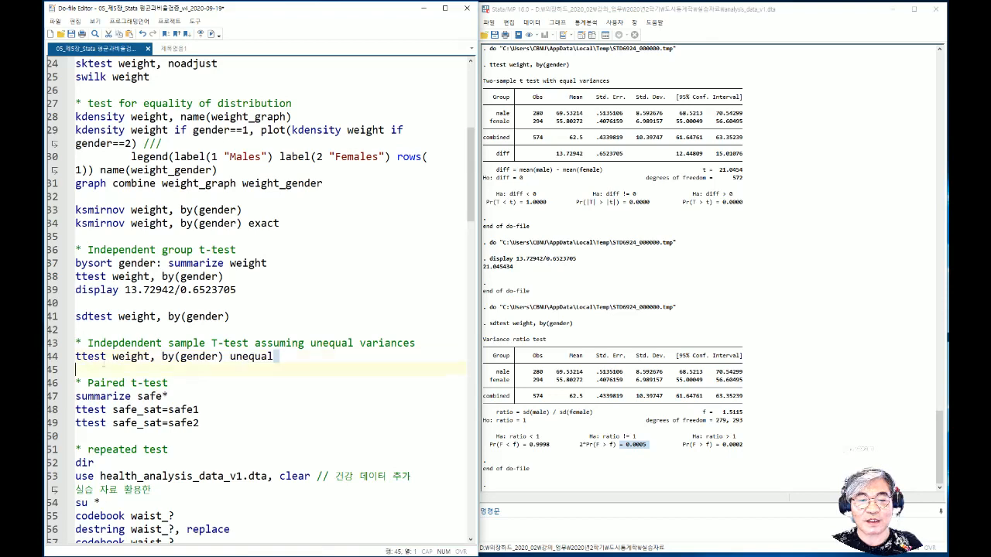
key(shift+Home)
click(213, 34)
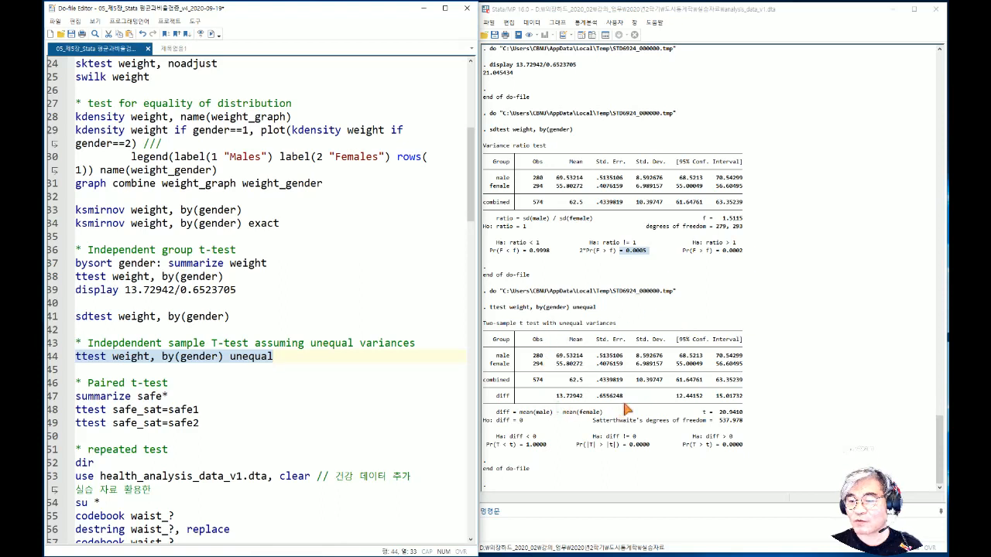
drag(710, 415, 745, 414)
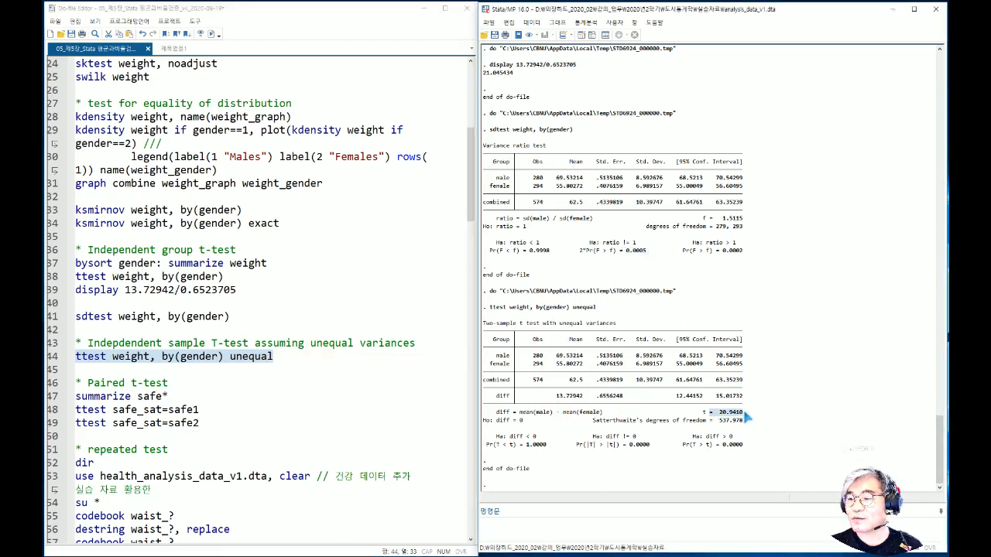
drag(624, 445, 665, 450)
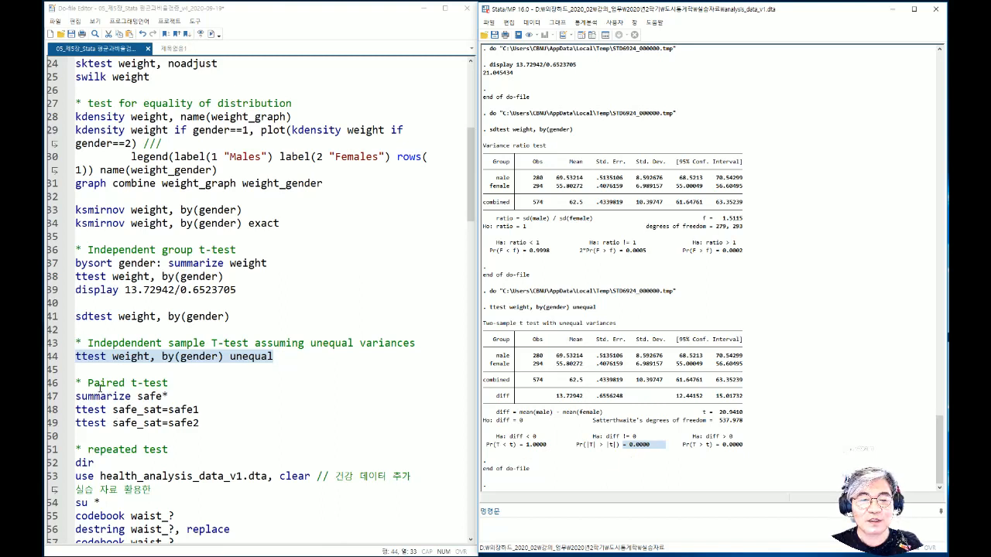
Step: Run summarize safe* on line 47 and highlight the safe1 and safe2 rows in the output
mouse_move(86, 382)
mouse_down()
mouse_move(169, 384)
mouse_move(74, 396)
mouse_up()
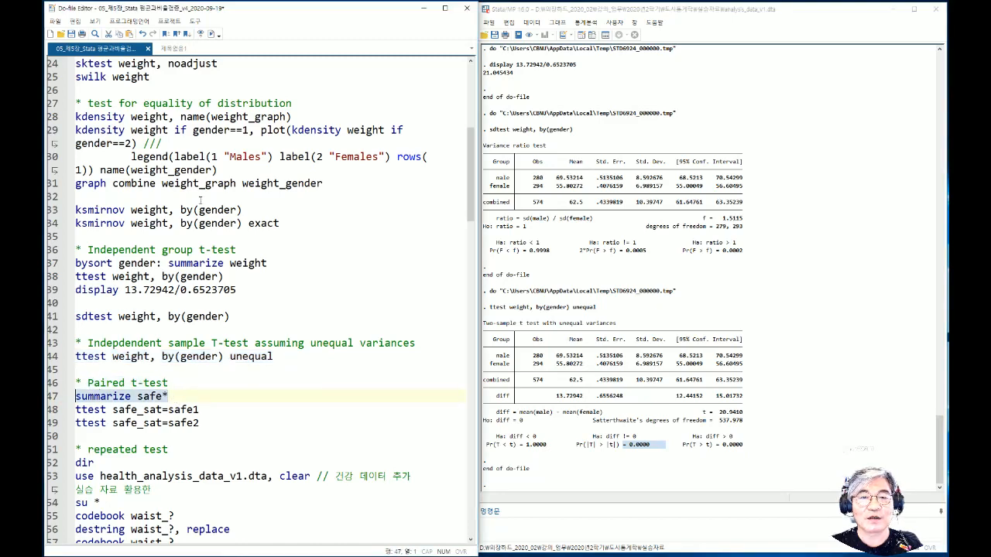
click(211, 34)
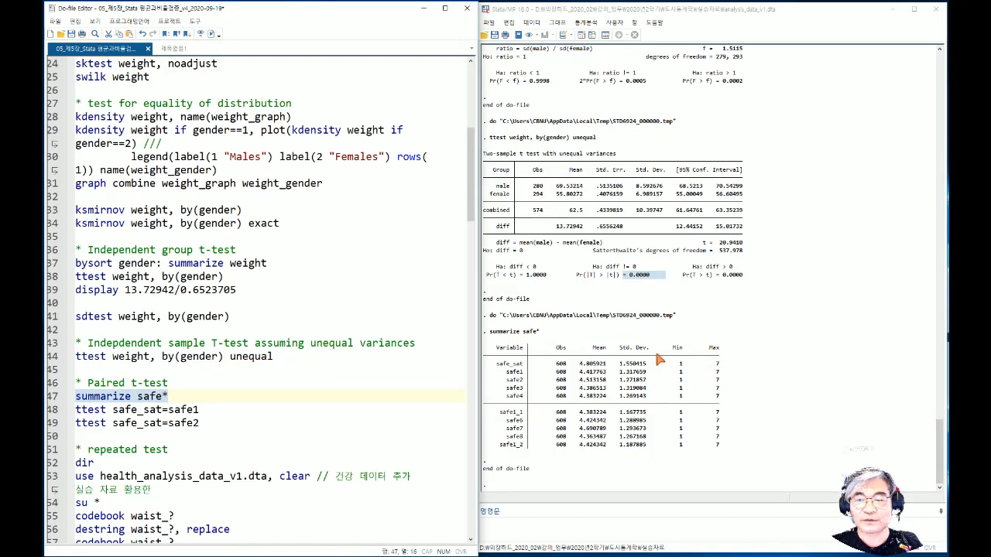
drag(509, 371, 706, 389)
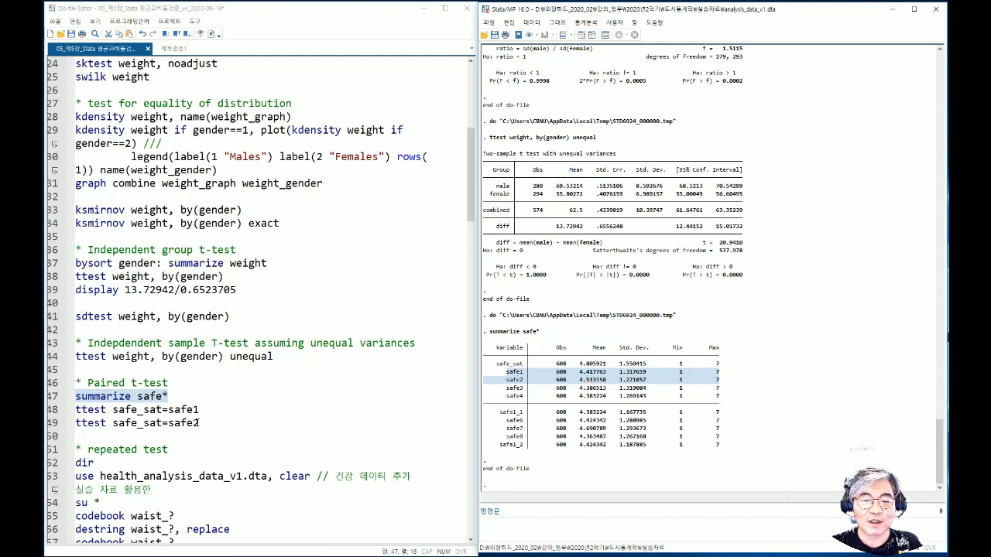
Step: Run the paired t-test ttest safe_sat=safe1 on line 48
click(147, 410)
drag(202, 409, 75, 410)
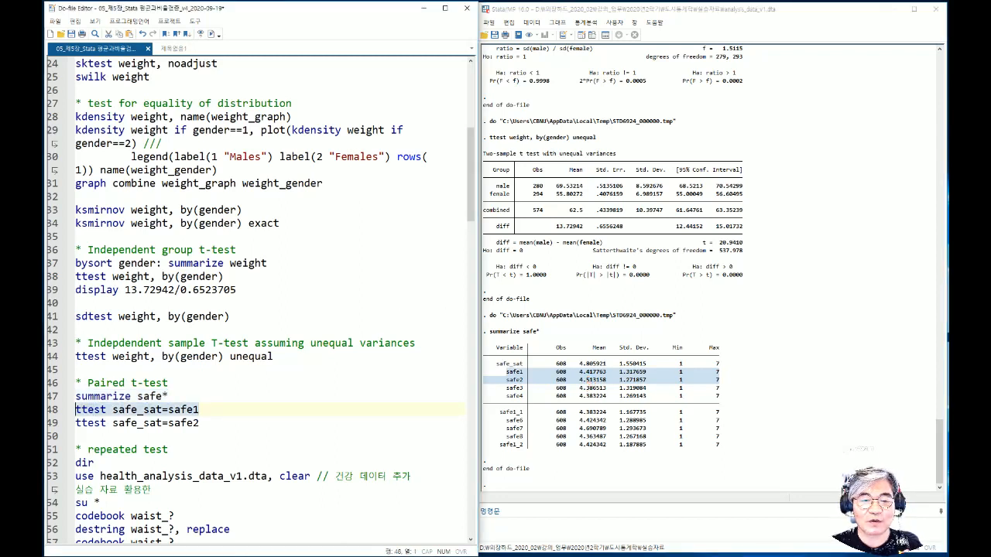
click(211, 34)
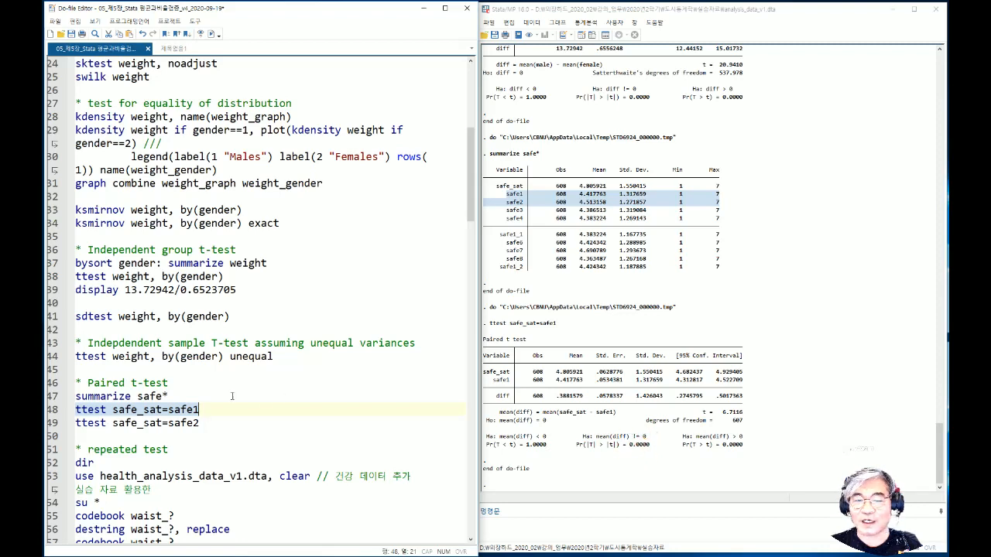
Step: Run the paired t-test ttest safe_sat=safe2 on line 49
key(Down)
key(shift+Home)
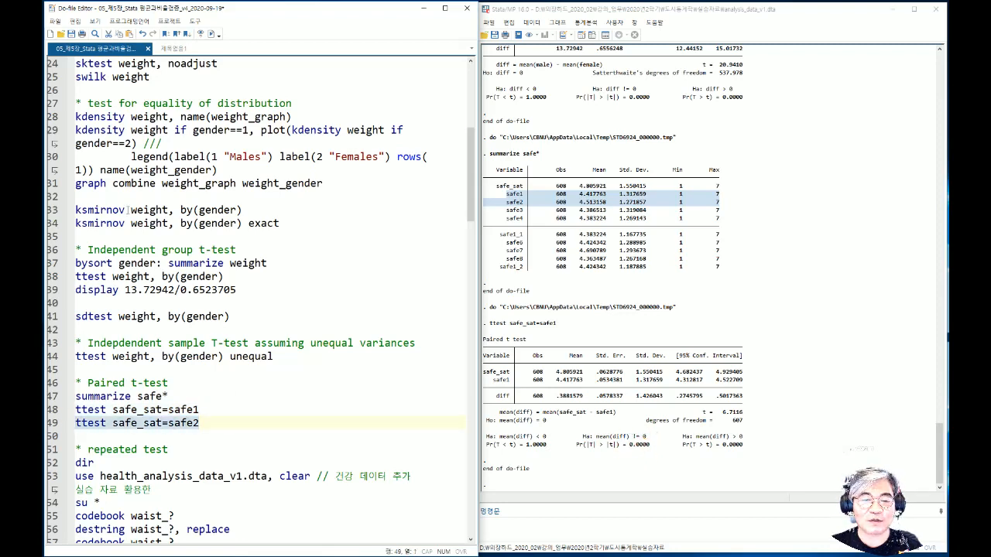
click(211, 34)
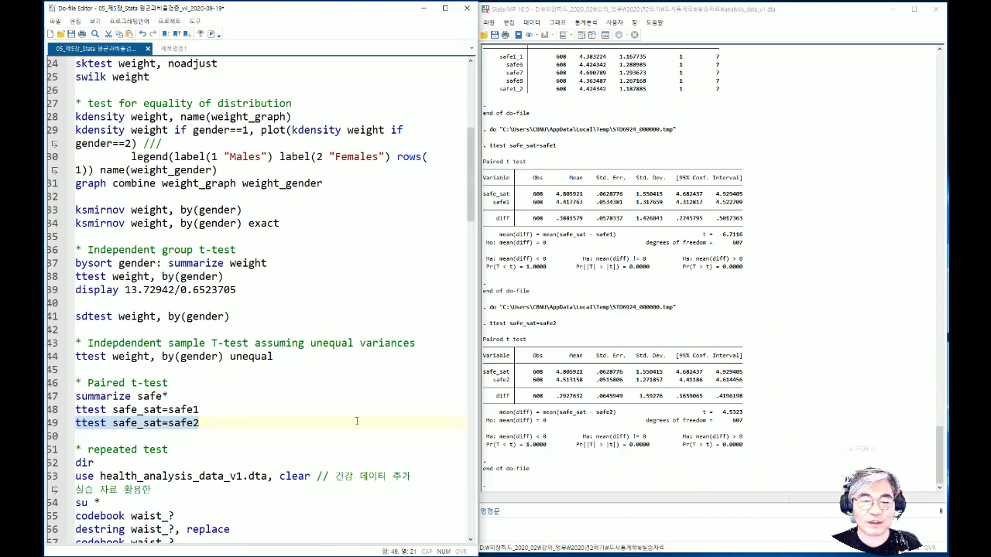
Step: Run dir on line 52 of the repeated test section and highlight health_analysis_data_v1.dta in the file listing
scroll(357, 421, down, 4)
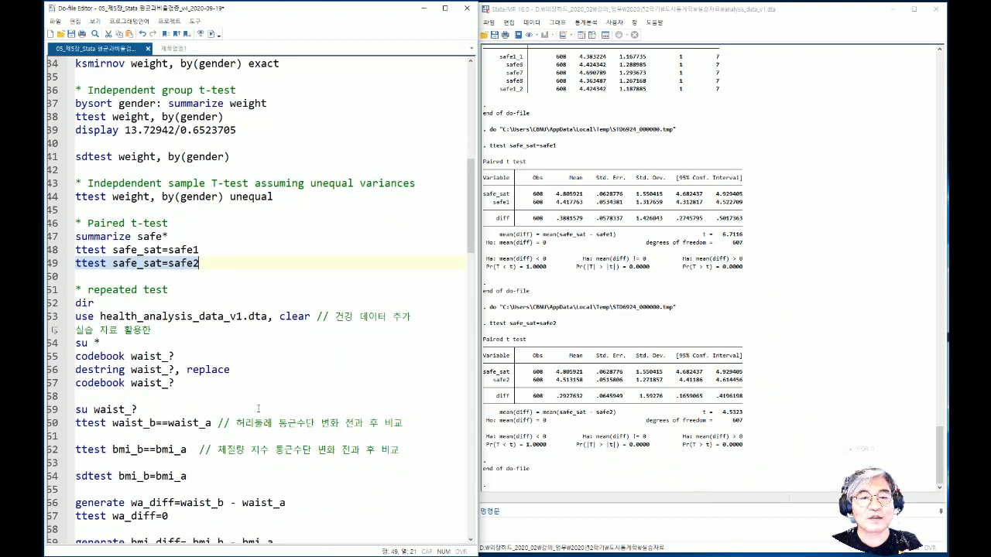
drag(100, 303, 66, 305)
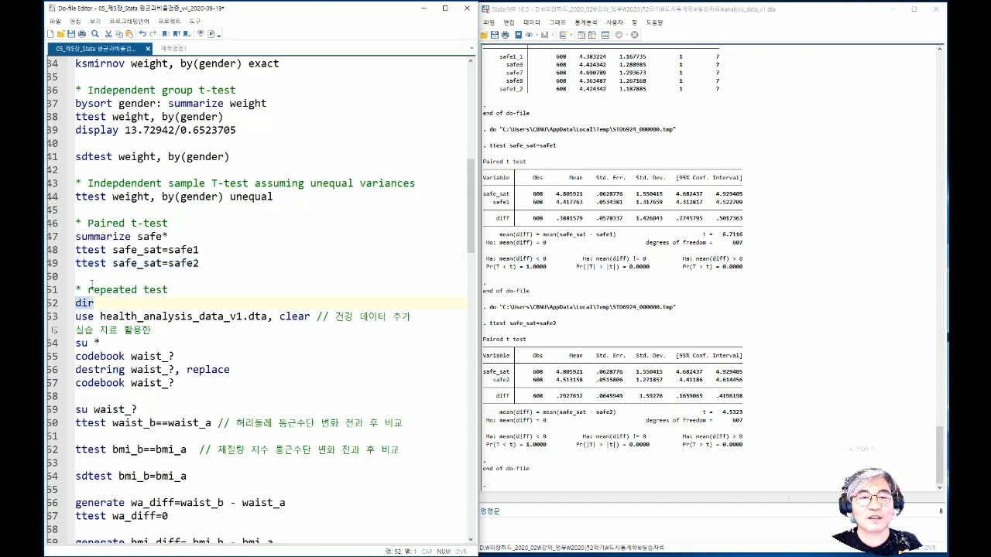
click(210, 34)
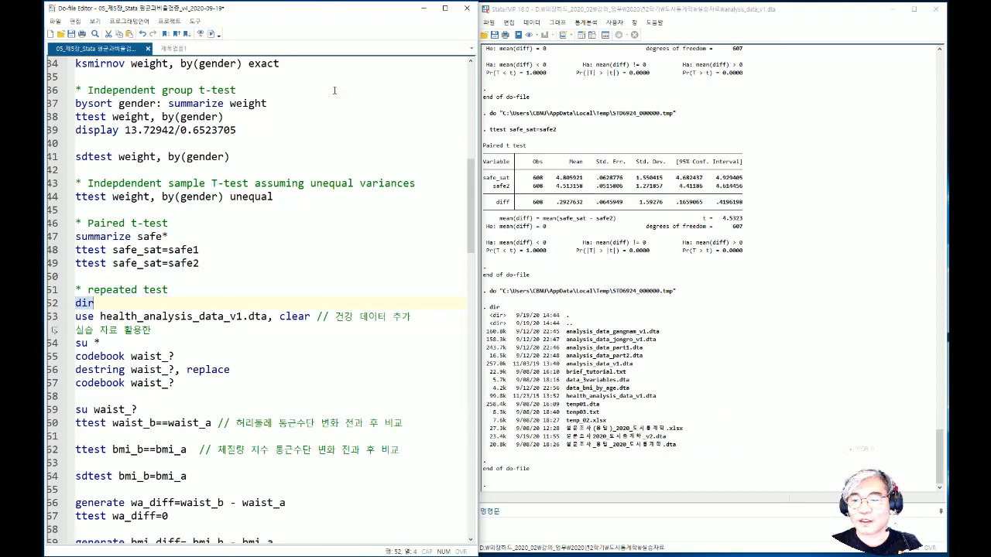
drag(567, 396, 658, 399)
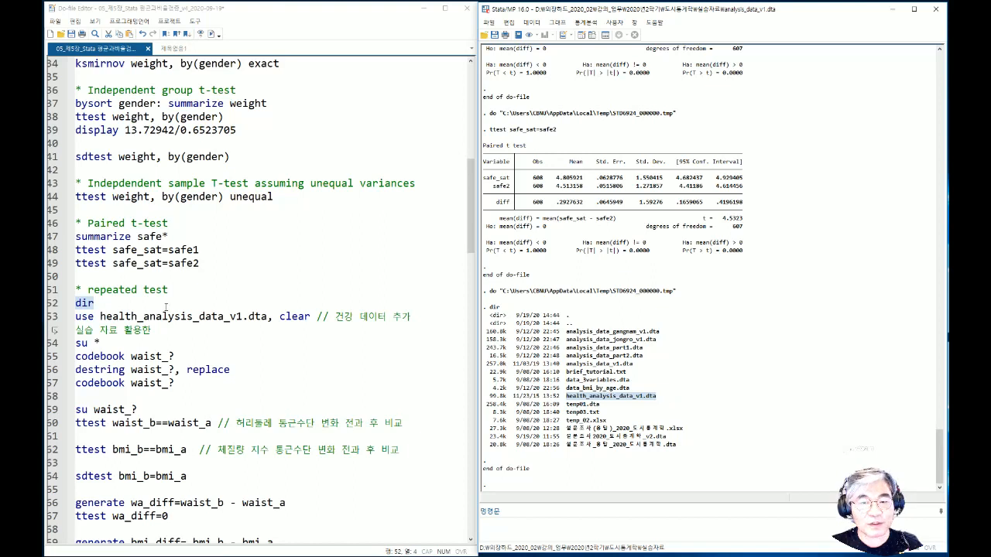
Step: Highlight the dataset name in the use command on line 53 and view the currently loaded dataset in the data browser, closing it again
drag(100, 316, 268, 316)
click(268, 315)
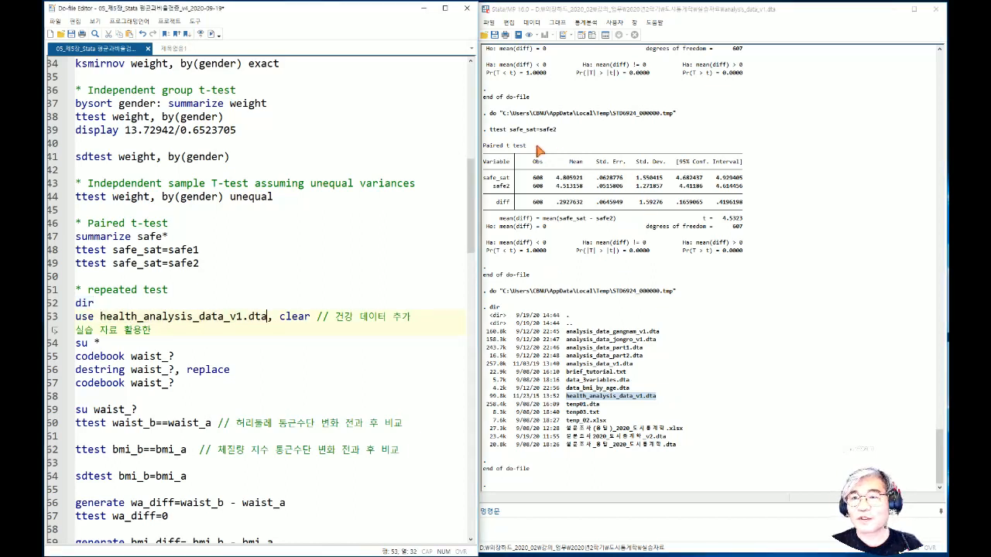
click(595, 36)
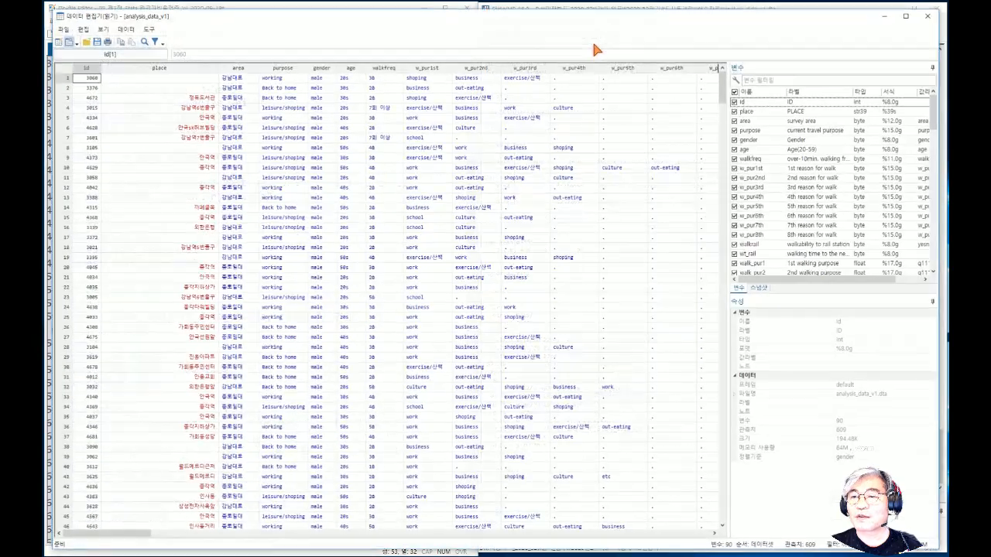
click(928, 15)
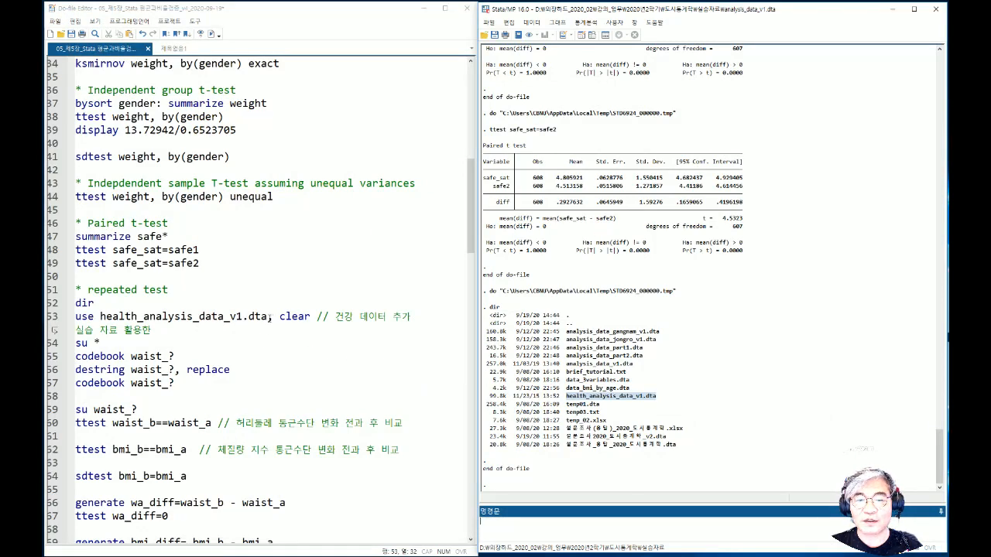
Step: Load health_analysis_data_v1.dta by running the use command with the clear option on line 53
drag(269, 316, 323, 316)
click(223, 319)
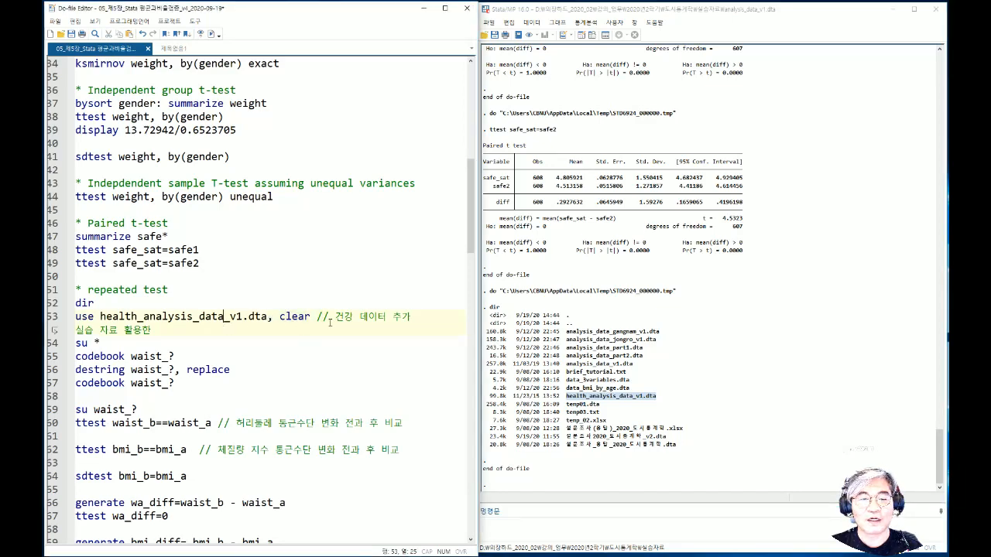
drag(162, 329, 75, 317)
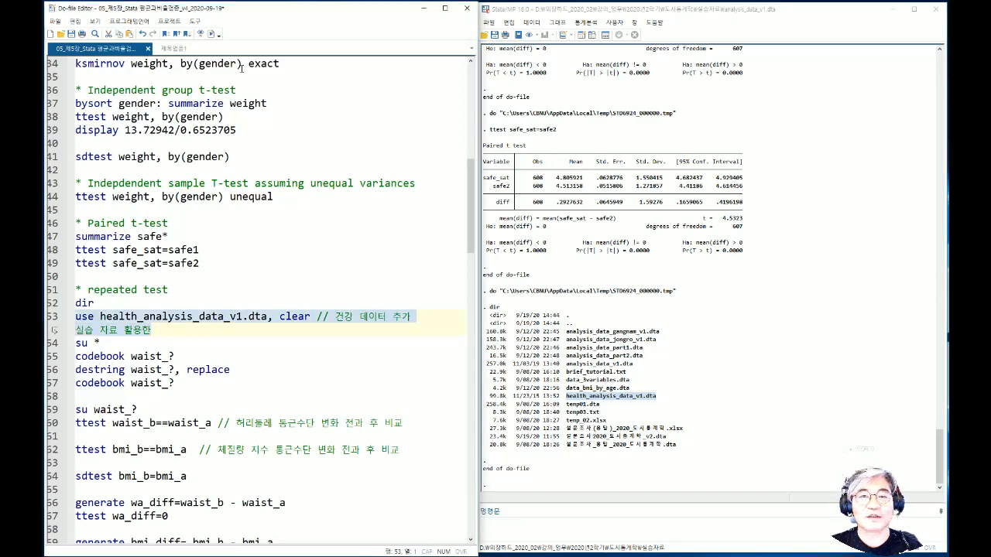
click(212, 34)
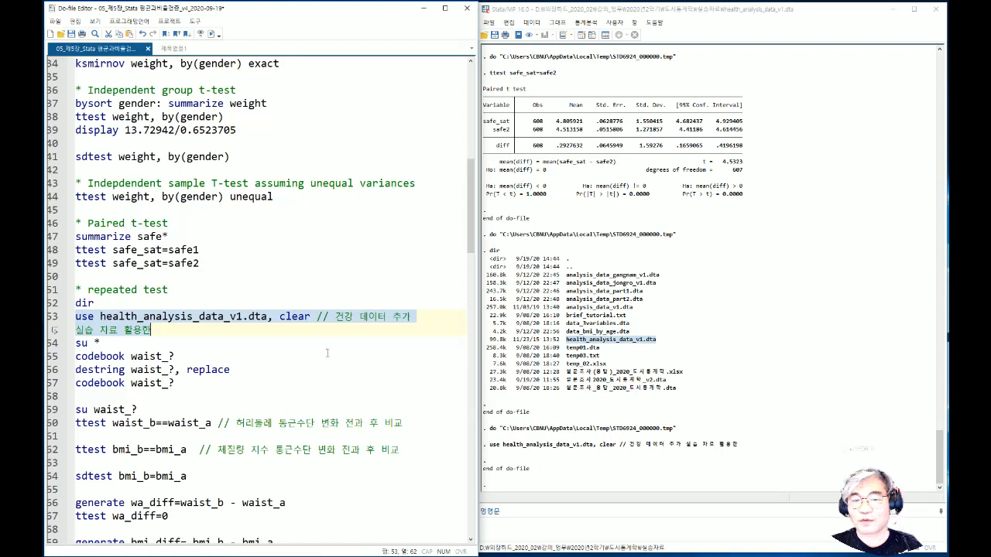
Step: Run su * on line 54 and review the summary of all variables, highlighting the observation count of the variable no
drag(113, 343, 82, 342)
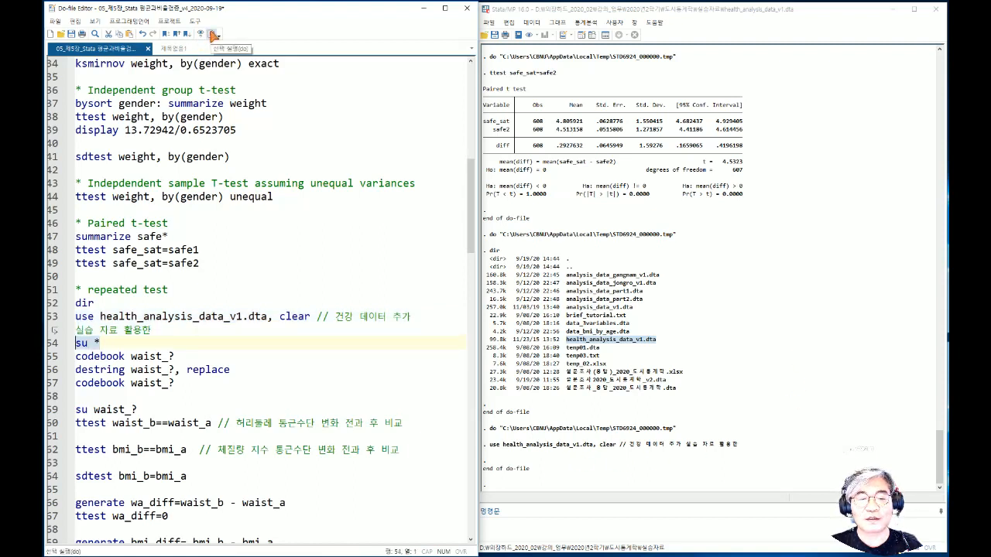
click(211, 34)
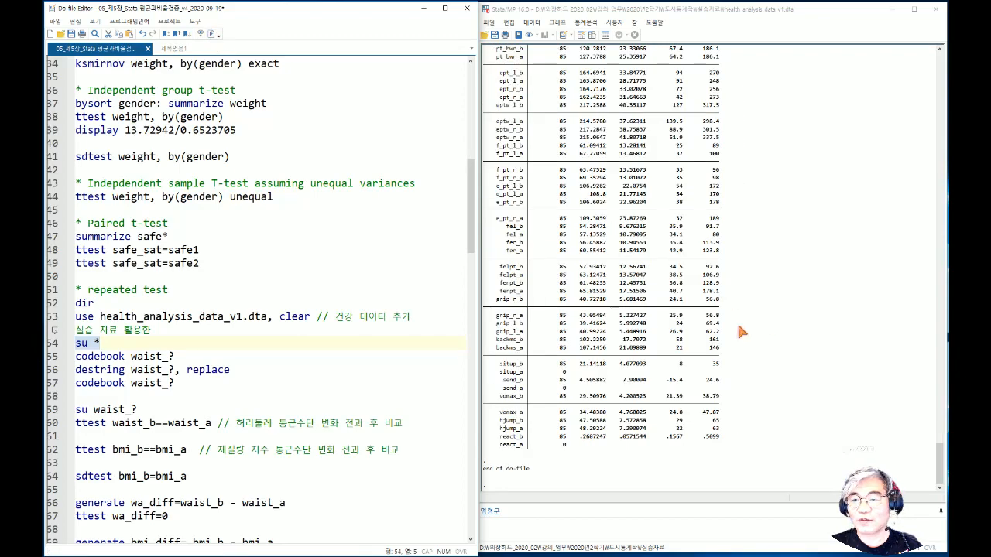
scroll(742, 333, up, 20)
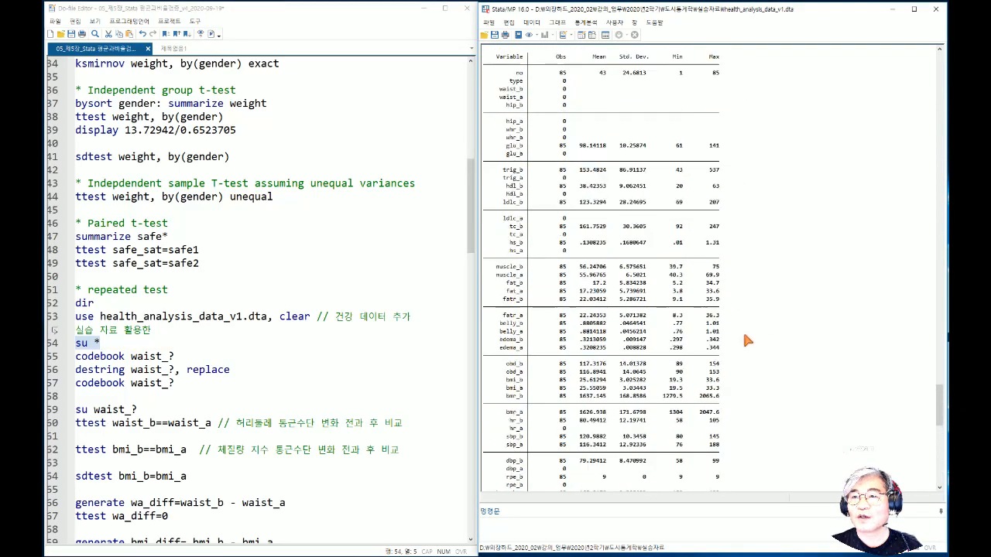
double_click(563, 73)
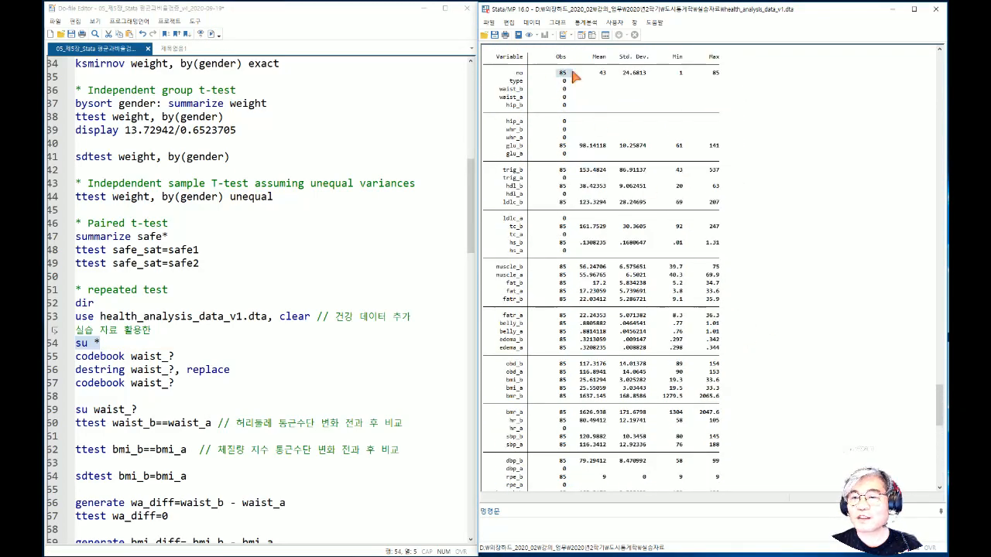
scroll(600, 302, down, 10)
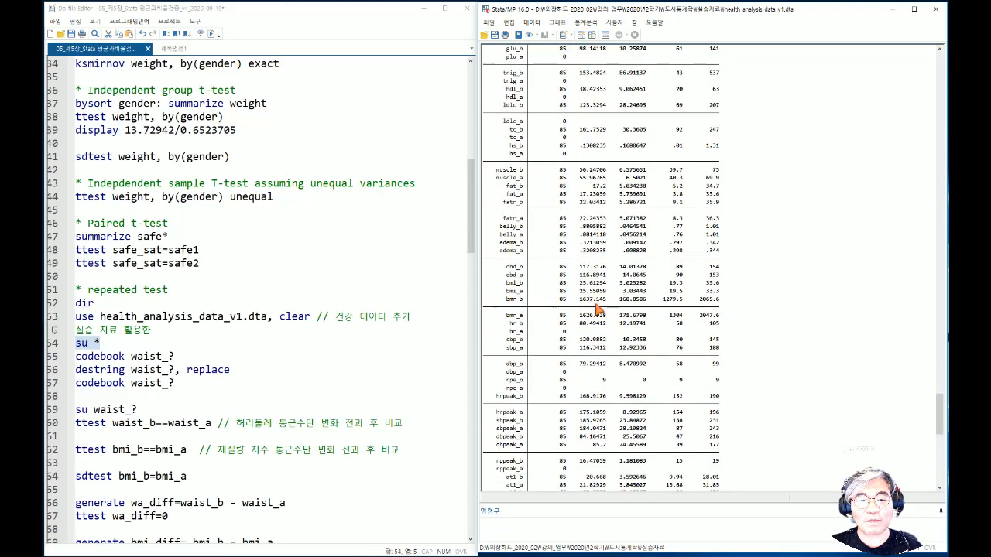
scroll(600, 307, down, 13)
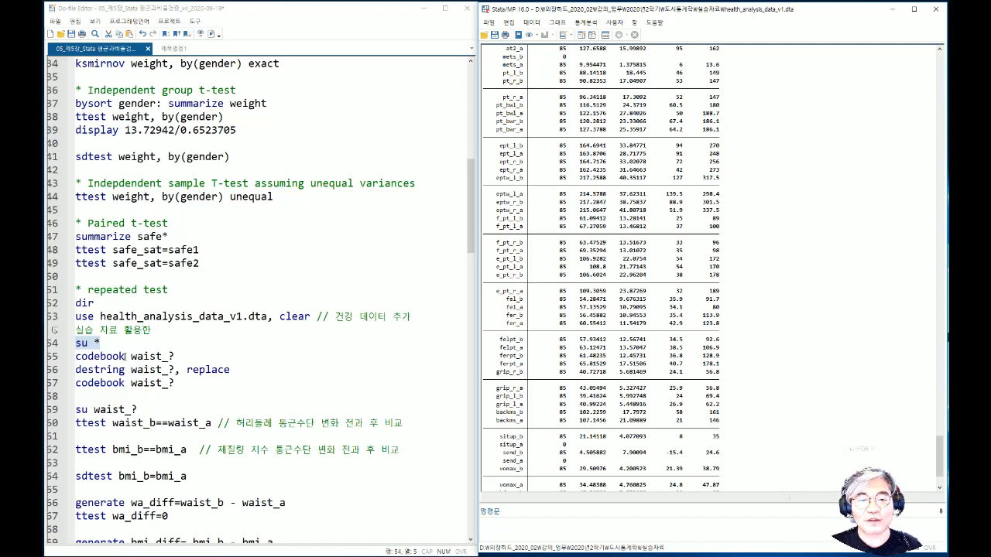
Step: Run codebook waist_? on line 55 and highlight the variable types and an example value in the output
drag(130, 356, 161, 356)
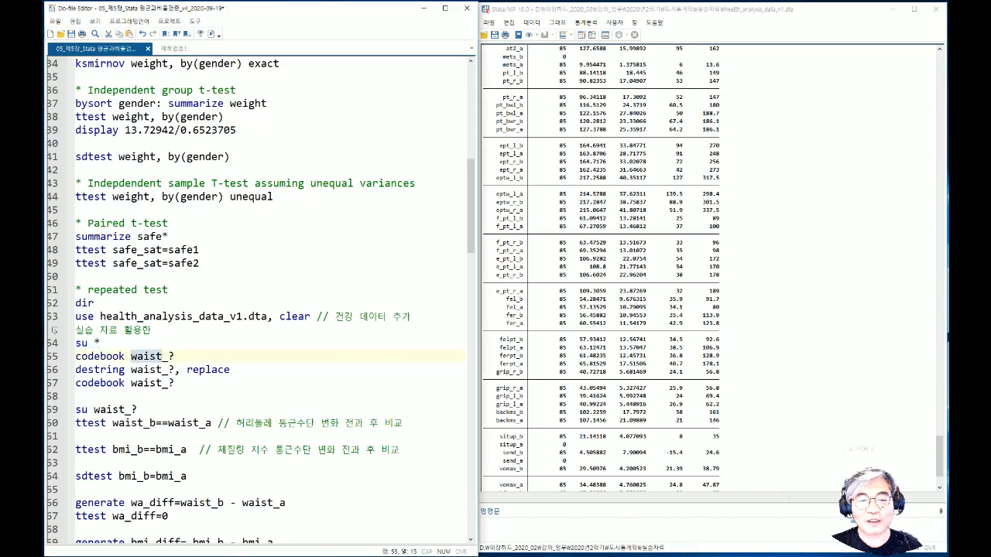
click(160, 356)
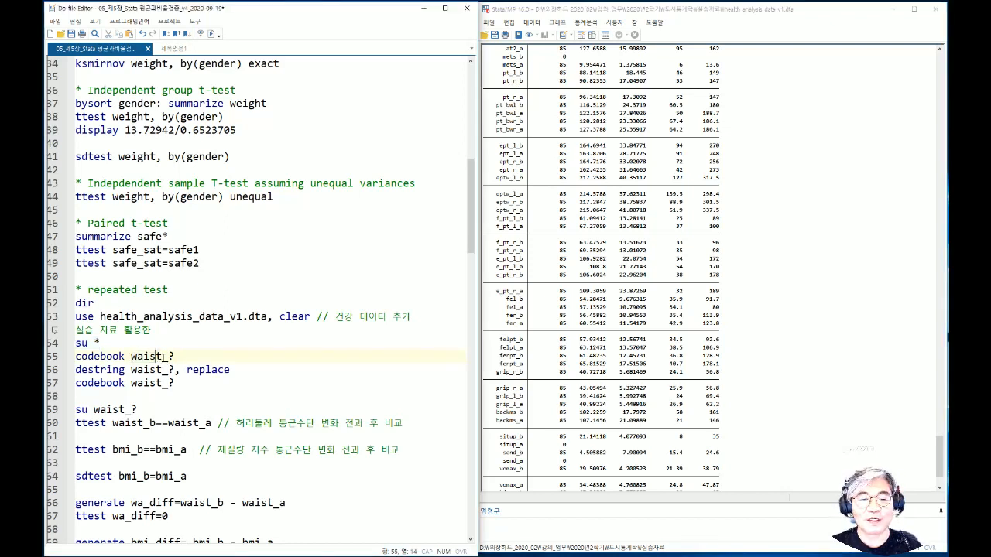
drag(177, 357, 62, 360)
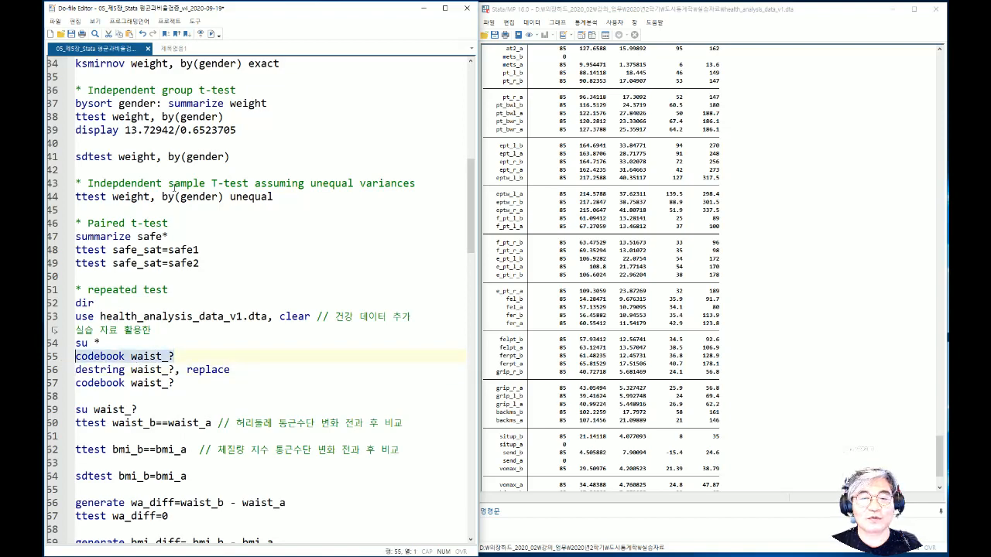
click(212, 34)
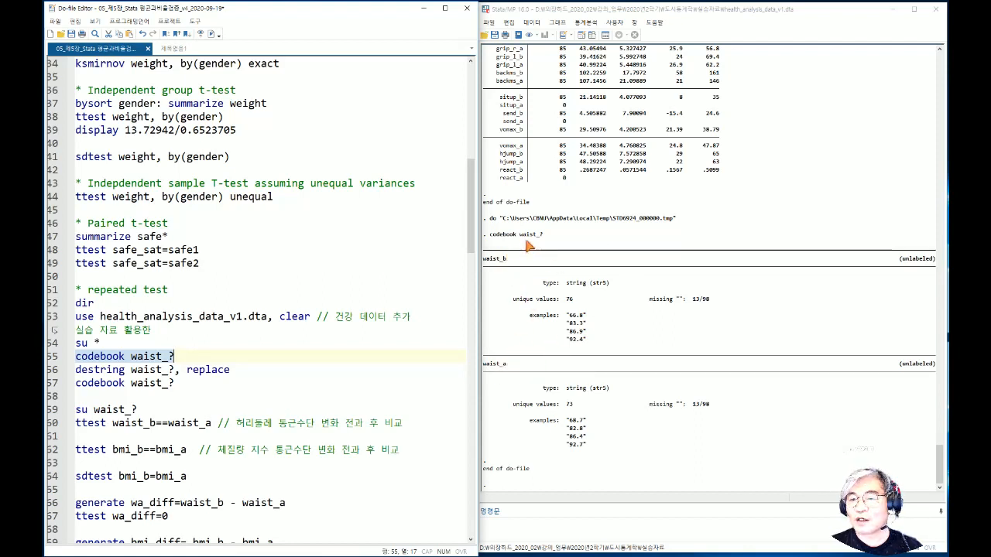
drag(566, 283, 611, 280)
drag(565, 389, 601, 390)
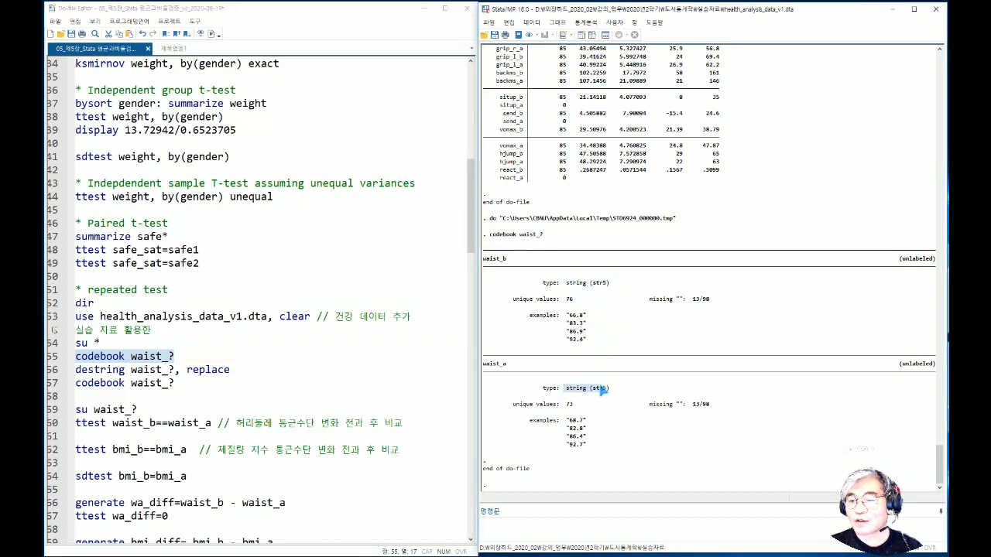
mouse_move(566, 428)
mouse_down()
mouse_move(590, 424)
mouse_move(568, 433)
mouse_move(580, 430)
mouse_up()
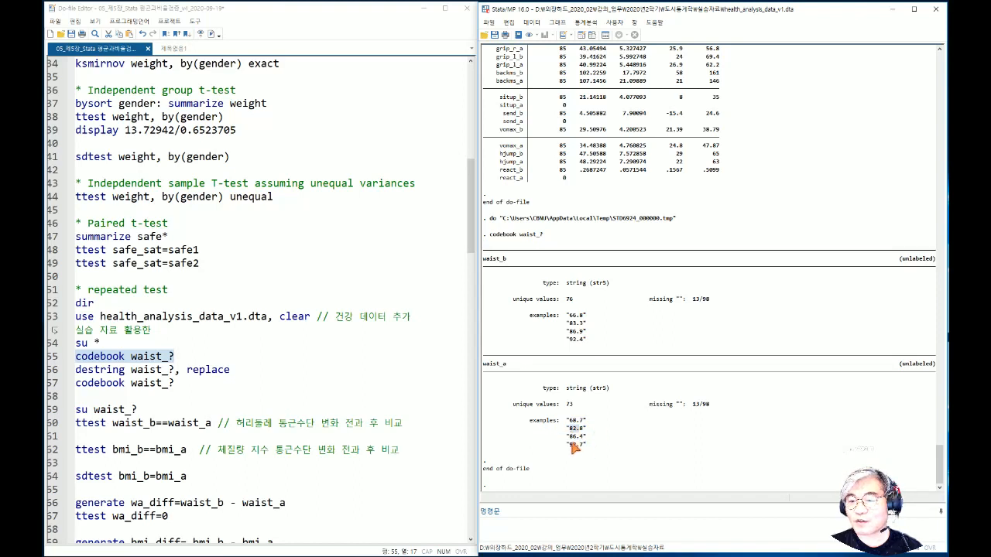
Step: Convert the waist variables to numeric by running destring waist_?, replace on line 56
click(127, 380)
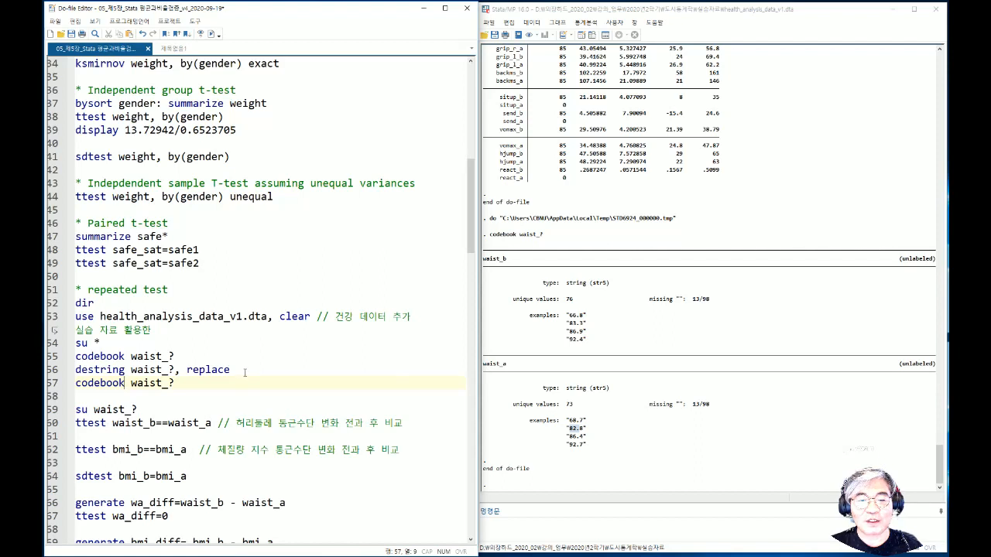
drag(244, 372, 75, 370)
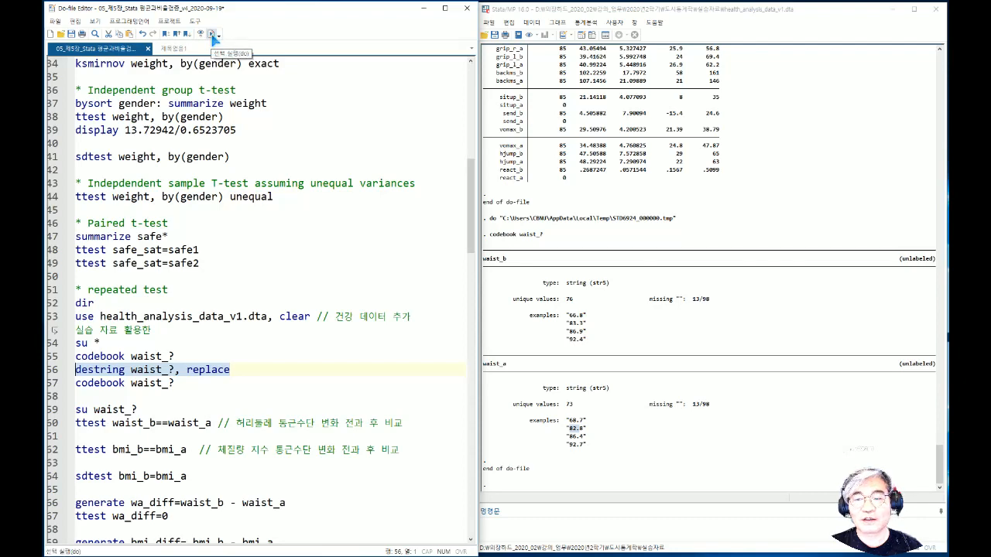
click(215, 35)
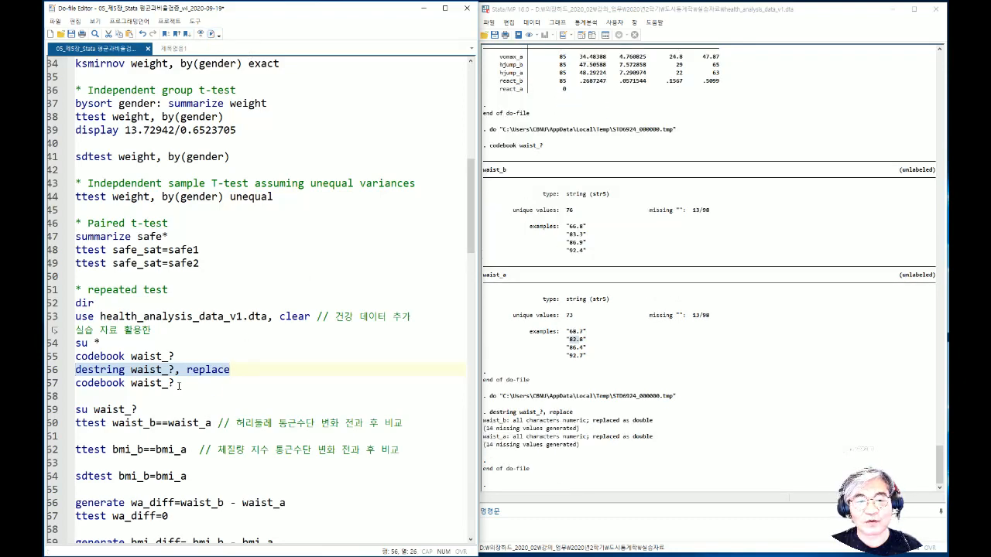
Step: Run codebook waist_? on line 57 and highlight the types and means of waist_b and waist_a
drag(179, 385, 75, 382)
click(215, 36)
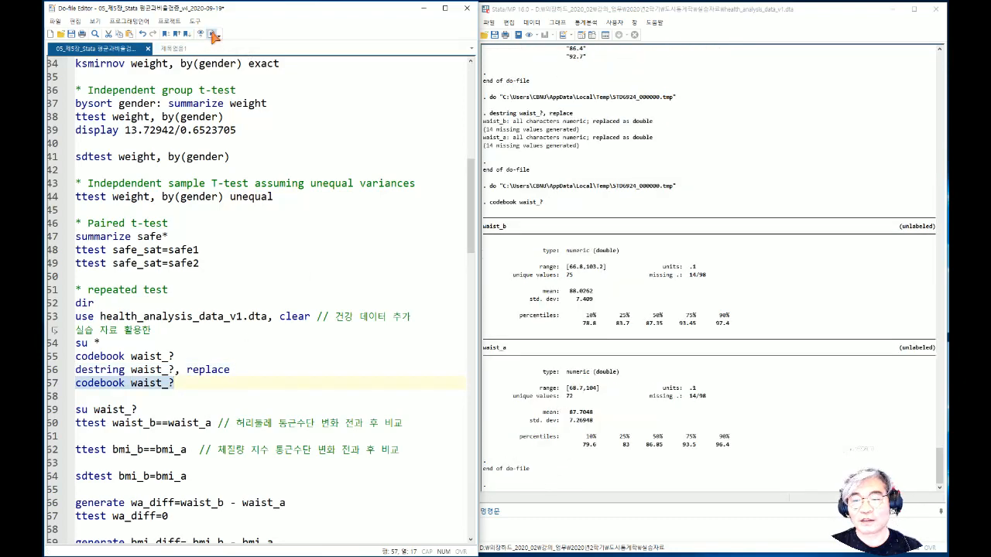
drag(567, 250, 620, 252)
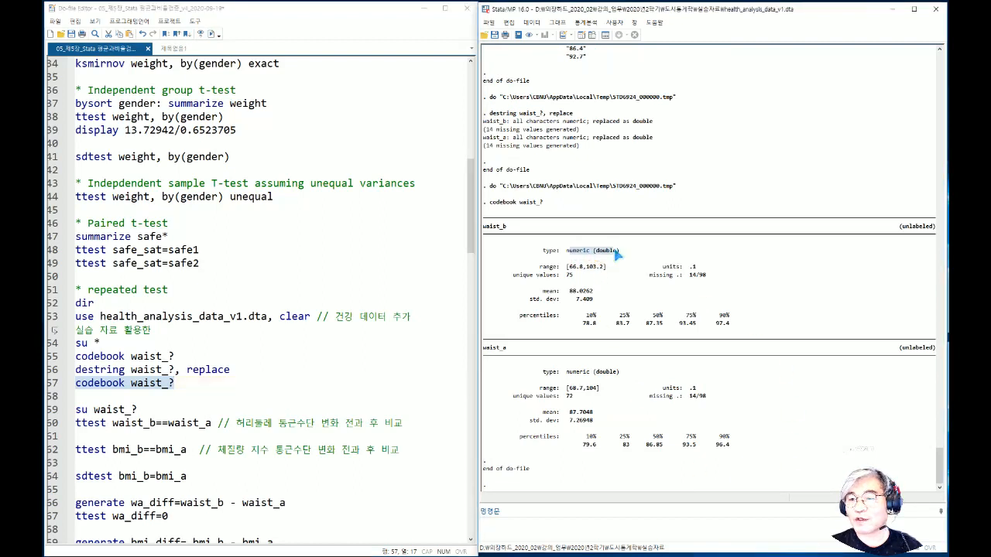
drag(567, 372, 619, 372)
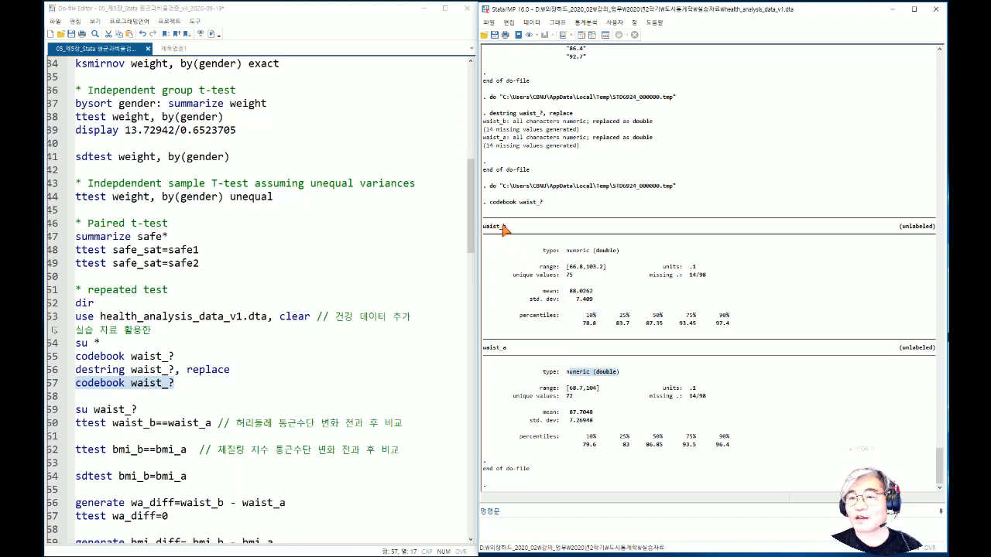
click(573, 294)
drag(573, 293, 598, 295)
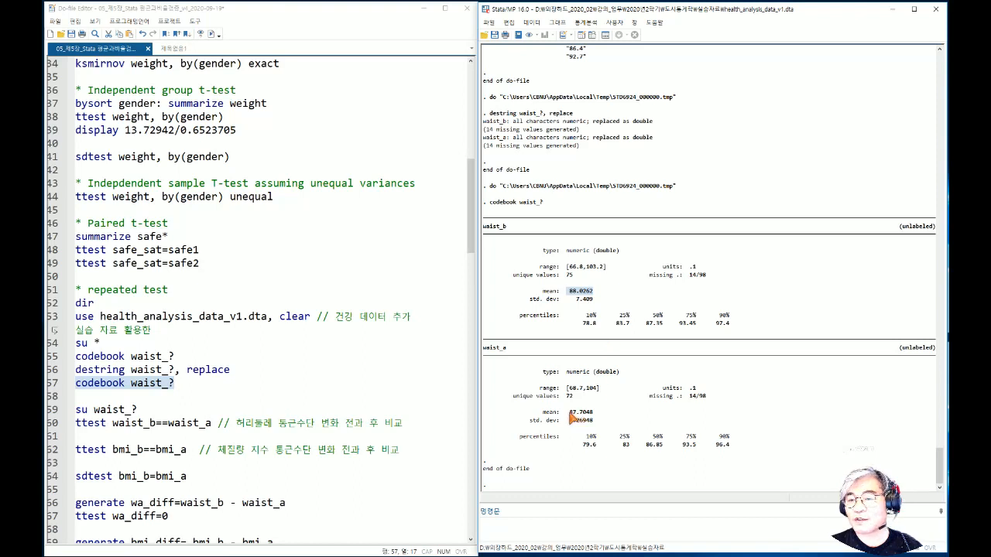
drag(569, 412, 597, 416)
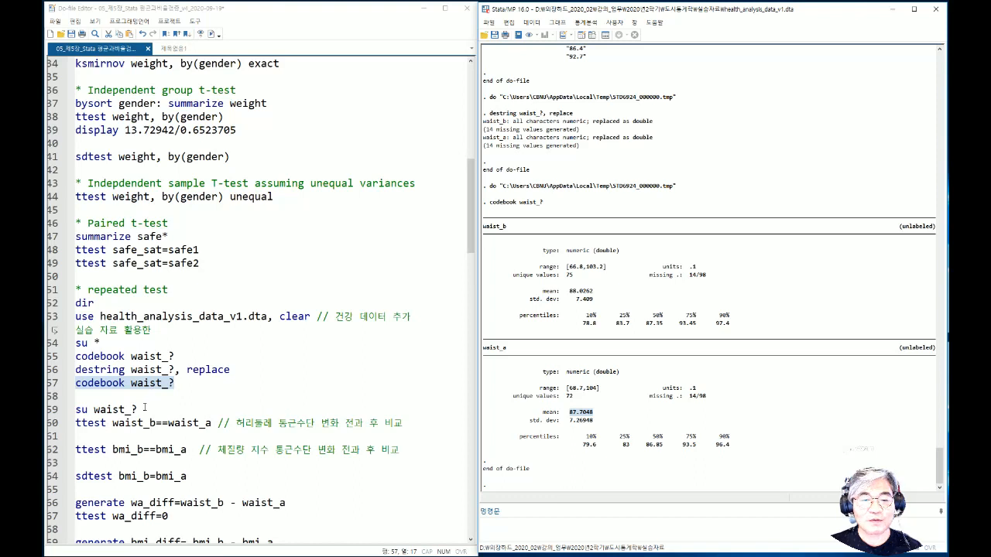
Step: Run su waist_? on line 59 and the paired test ttest waist_b==waist_a on line 60
drag(144, 407, 51, 410)
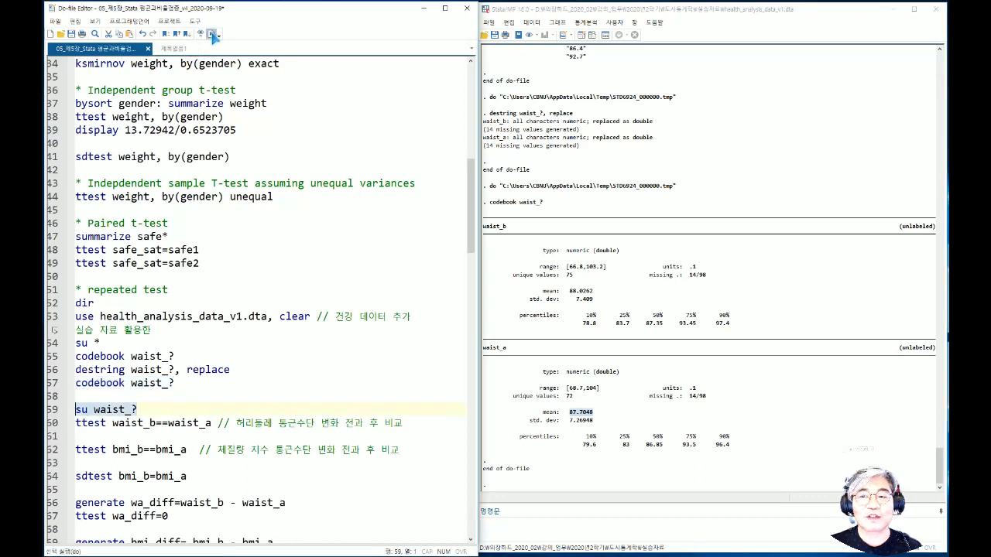
click(212, 37)
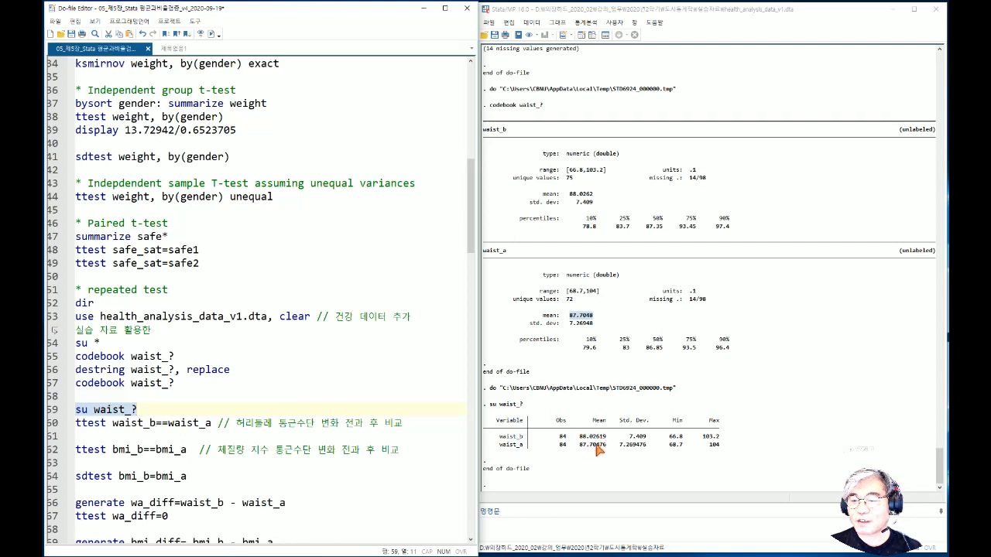
click(105, 423)
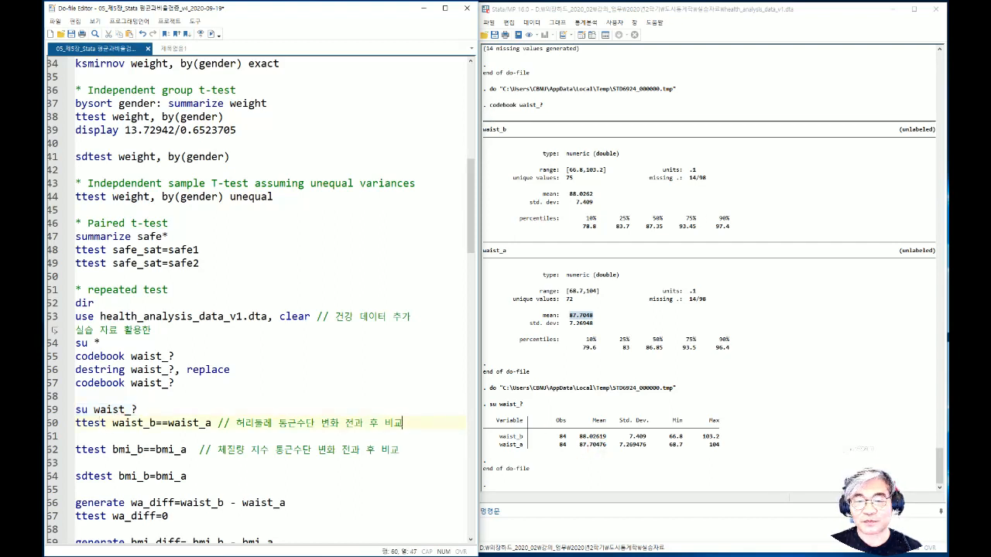
drag(403, 423, 58, 430)
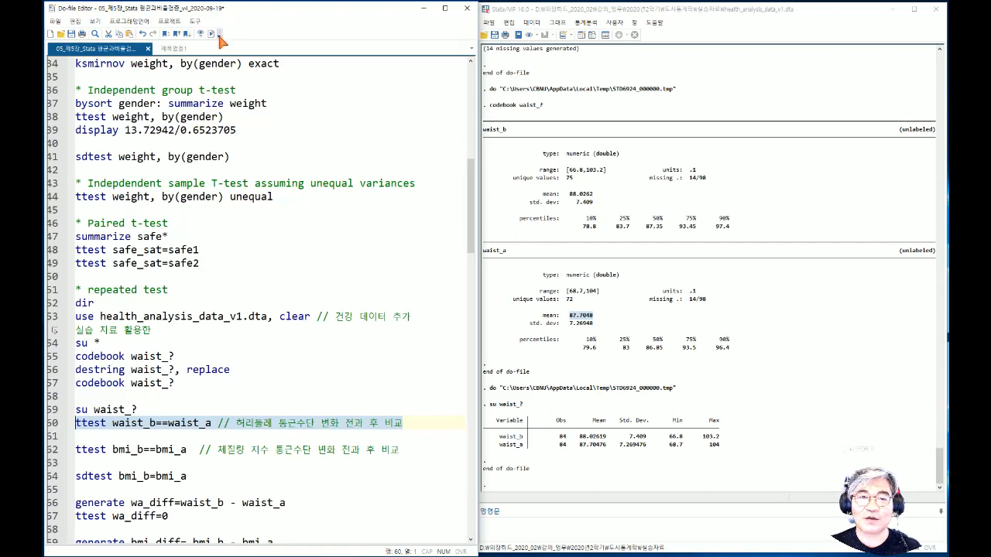
click(213, 35)
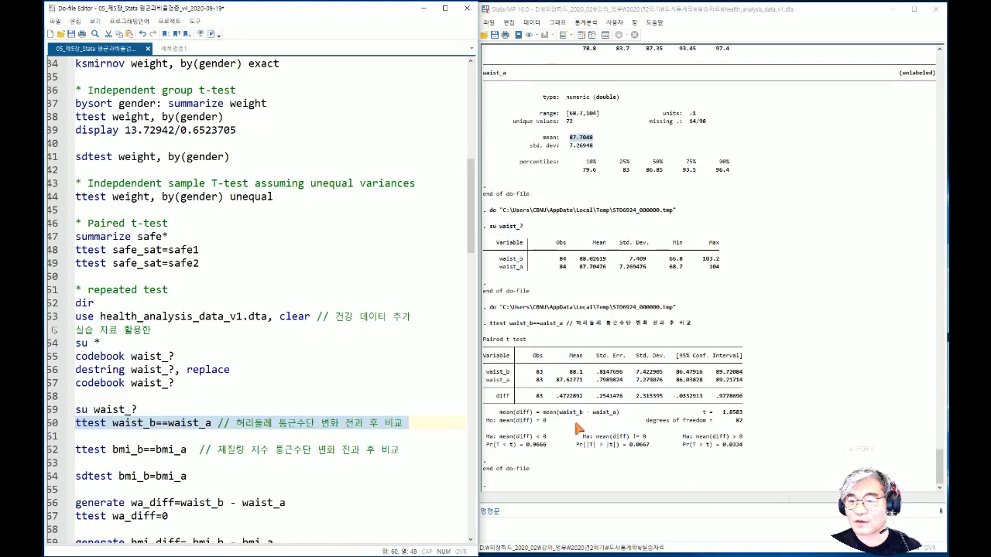
Step: Examine the paired waist t-test output, highlighting the mean difference, null hypothesis value, t statistic and two-sided p-value
drag(554, 395, 582, 397)
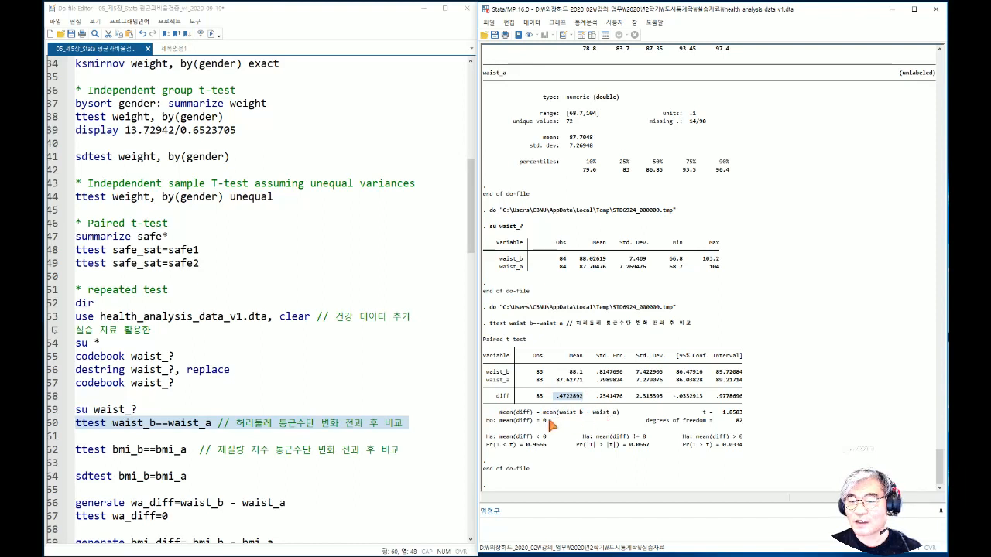
drag(542, 421, 554, 424)
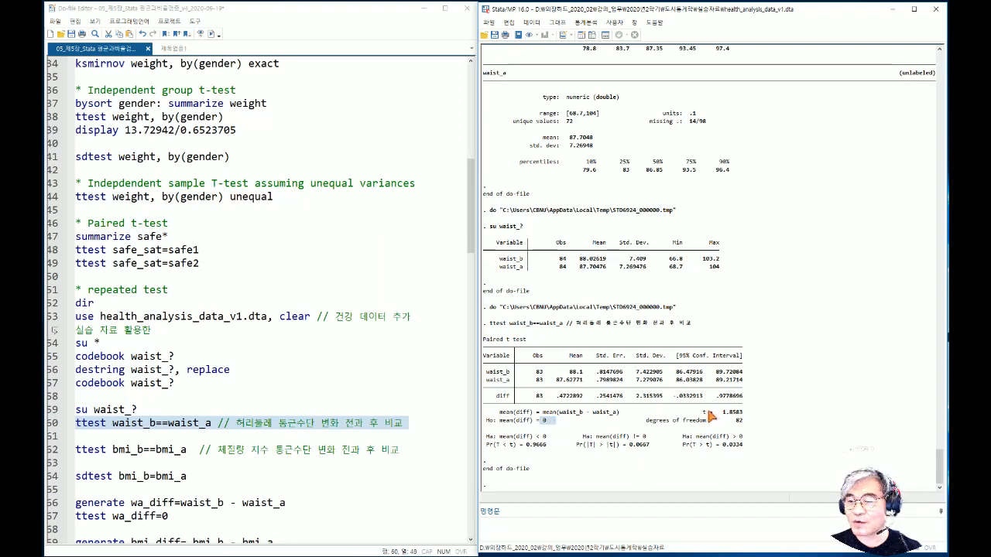
drag(696, 411, 743, 411)
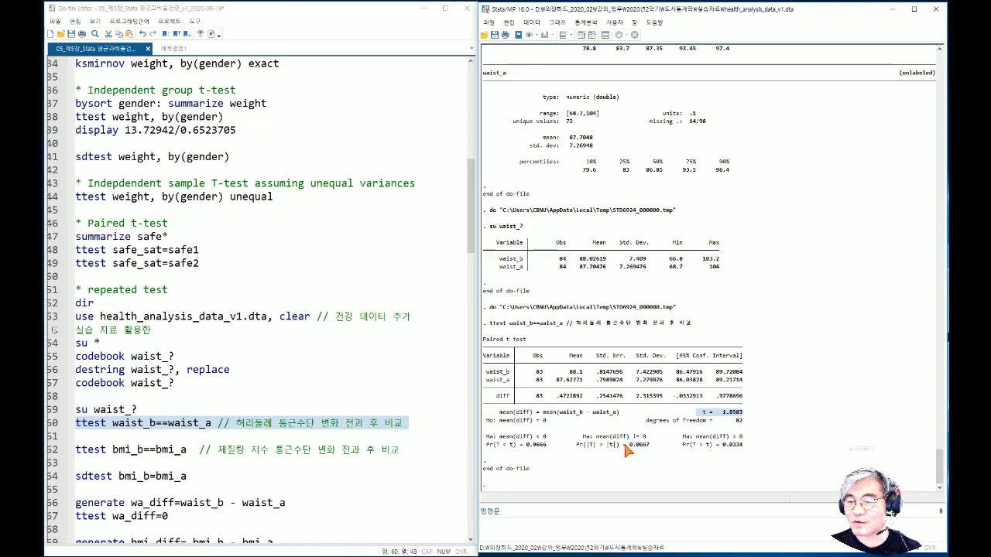
drag(624, 446, 649, 446)
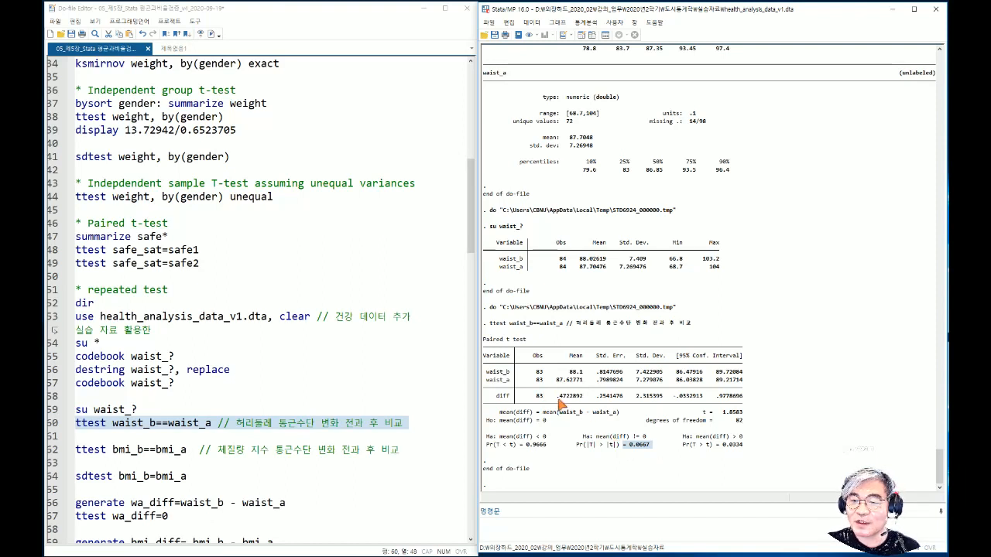
drag(554, 396, 580, 398)
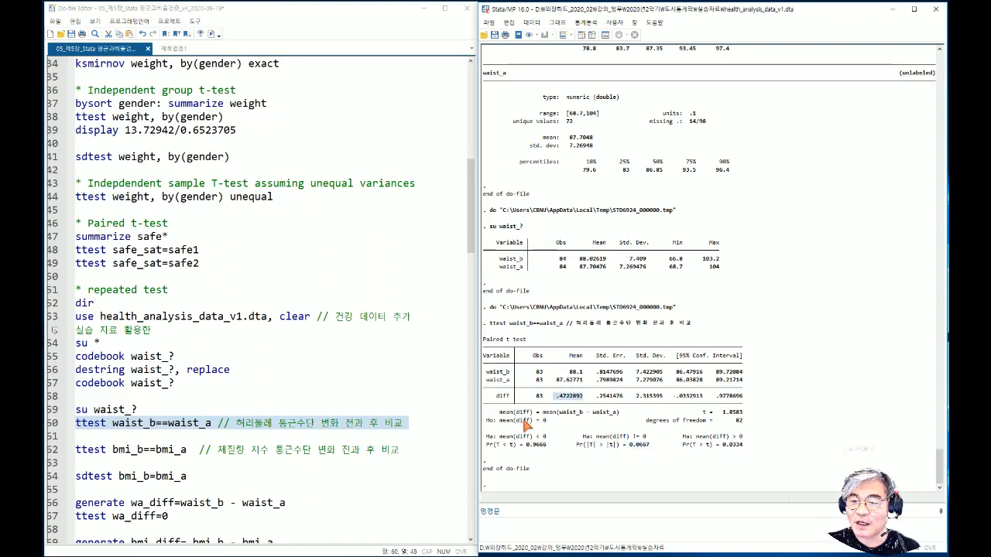
click(551, 424)
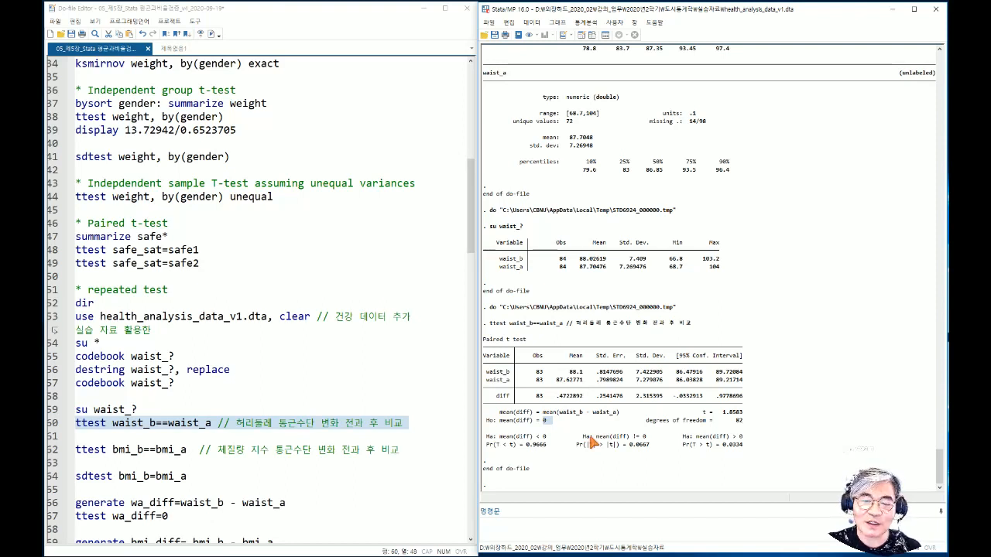
Step: Run the paired test ttest bmi_b==bmi_a on line 62 and review its mean difference, t statistic, two-sided hypothesis and p-value
click(106, 450)
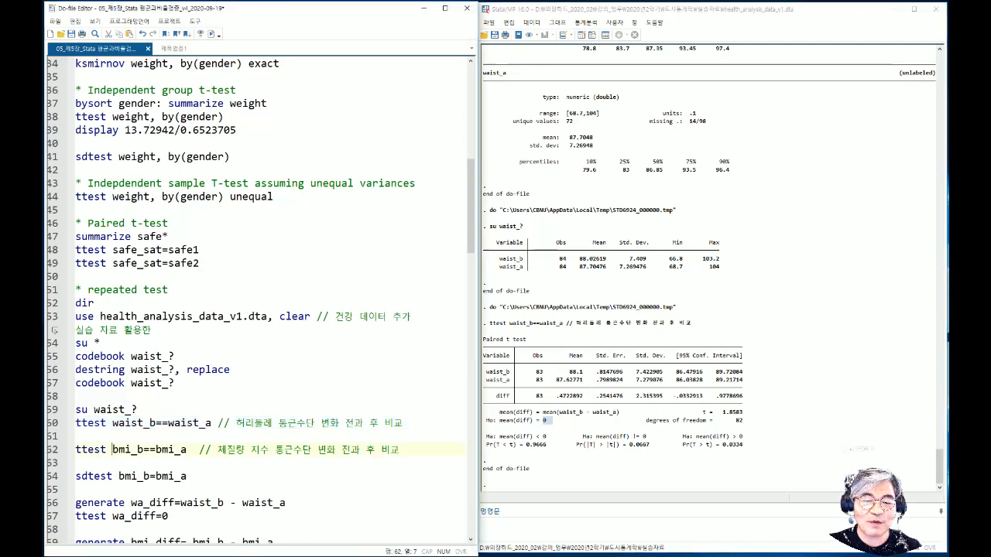
click(402, 449)
key(shift+Home)
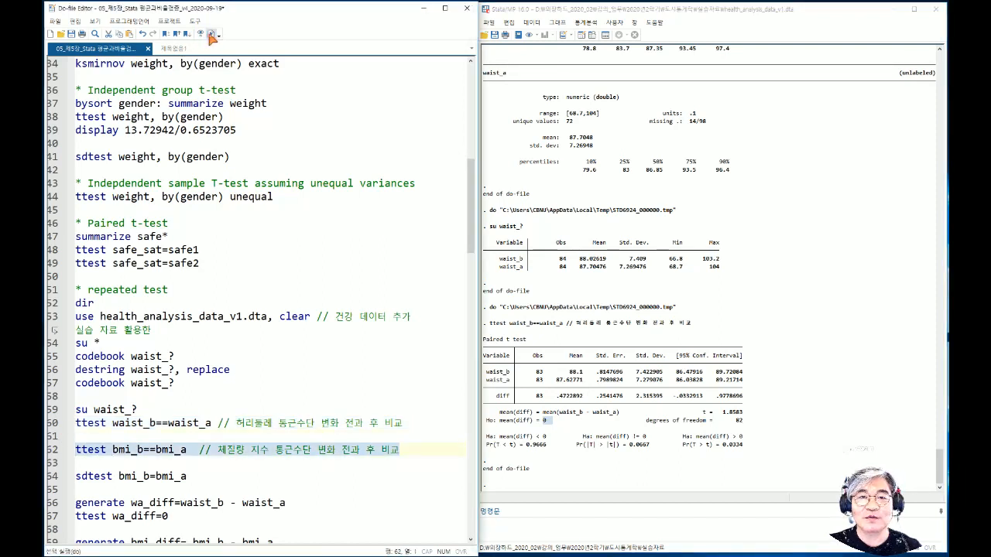
click(201, 35)
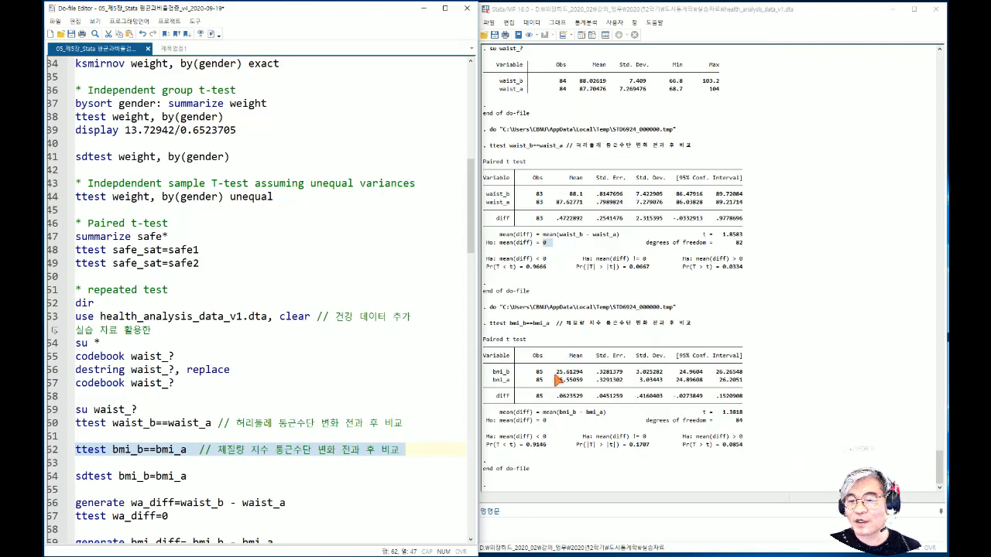
drag(555, 373, 587, 398)
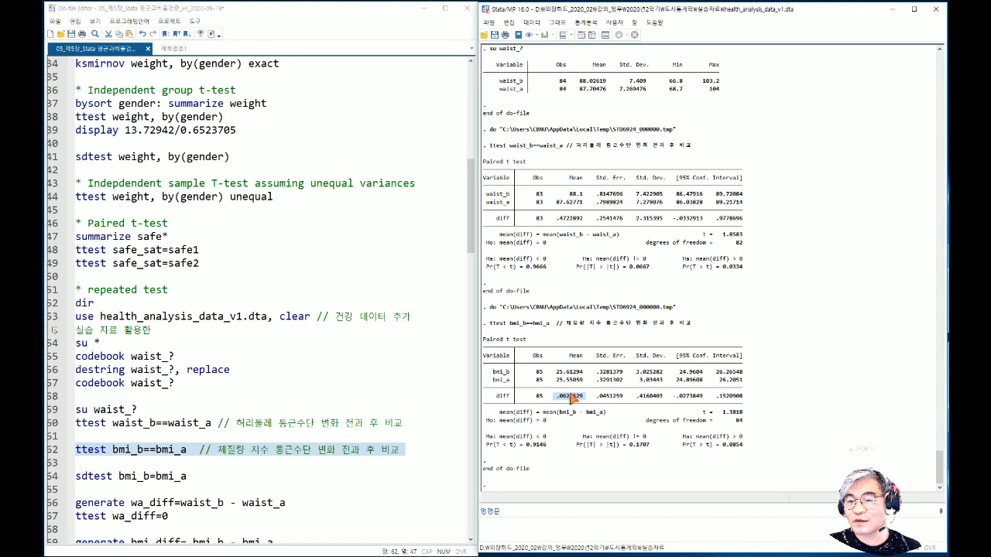
click(509, 430)
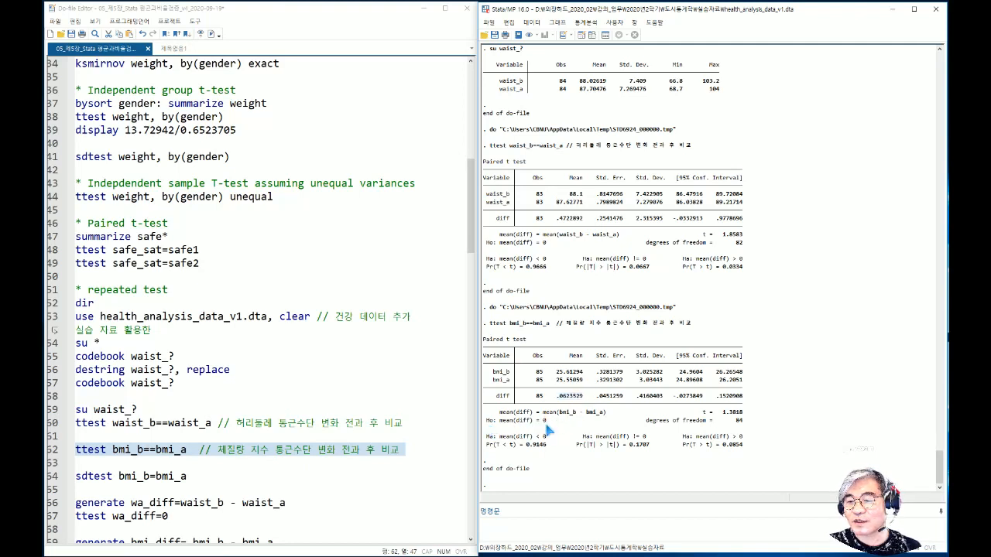
drag(695, 413, 712, 412)
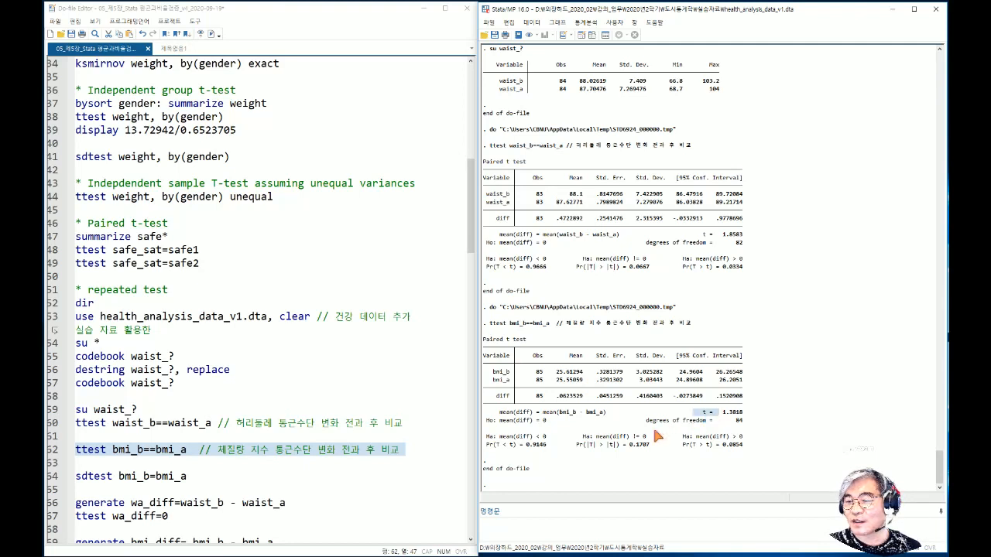
drag(593, 437, 657, 437)
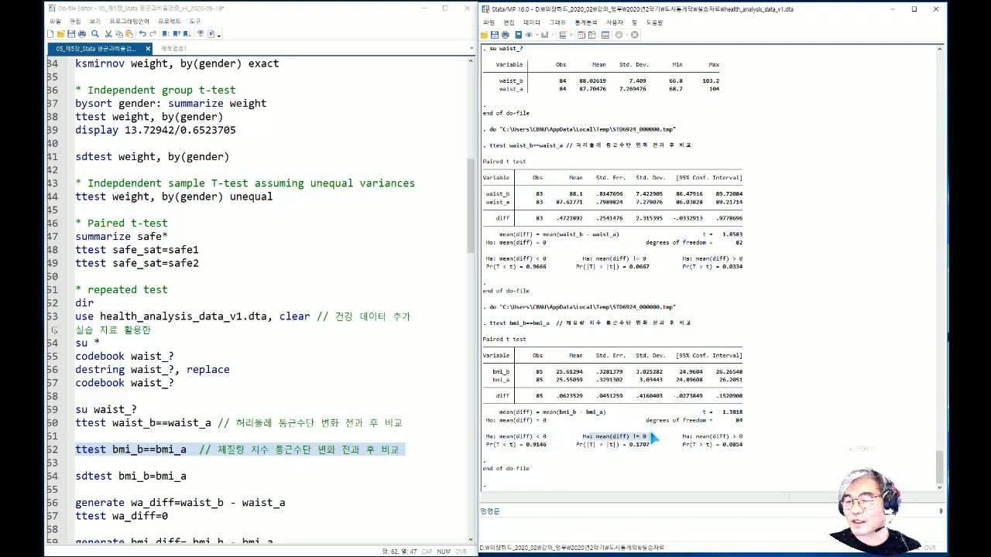
drag(597, 445, 650, 449)
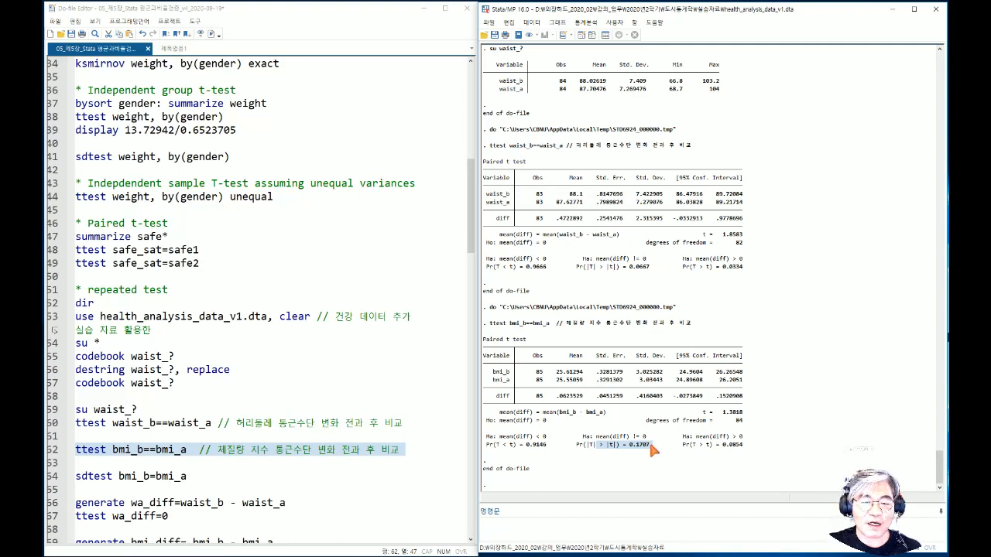
Step: Run the variance ratio test sdtest bmi_b=bmi_a on line 64 and highlight its two-sided p-value
click(165, 476)
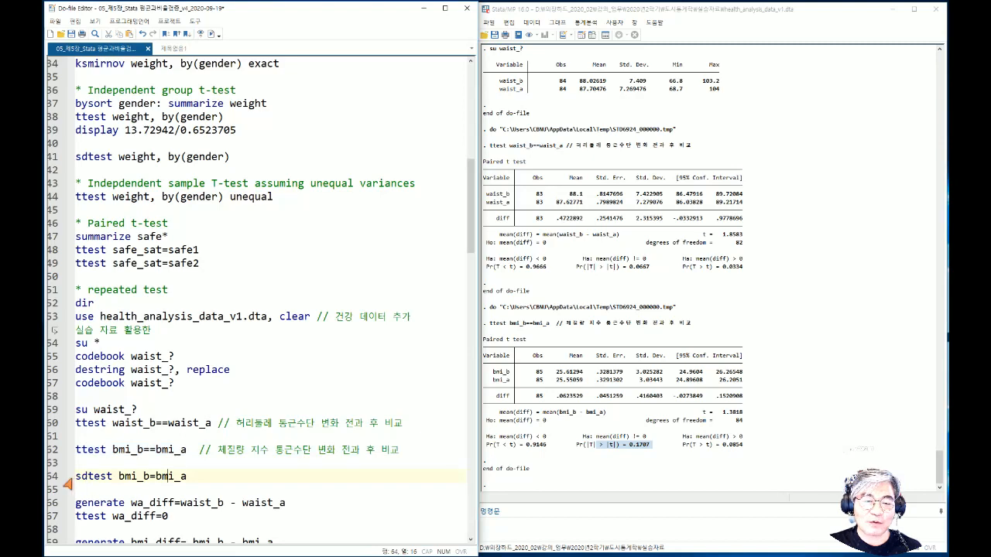
drag(76, 477, 88, 478)
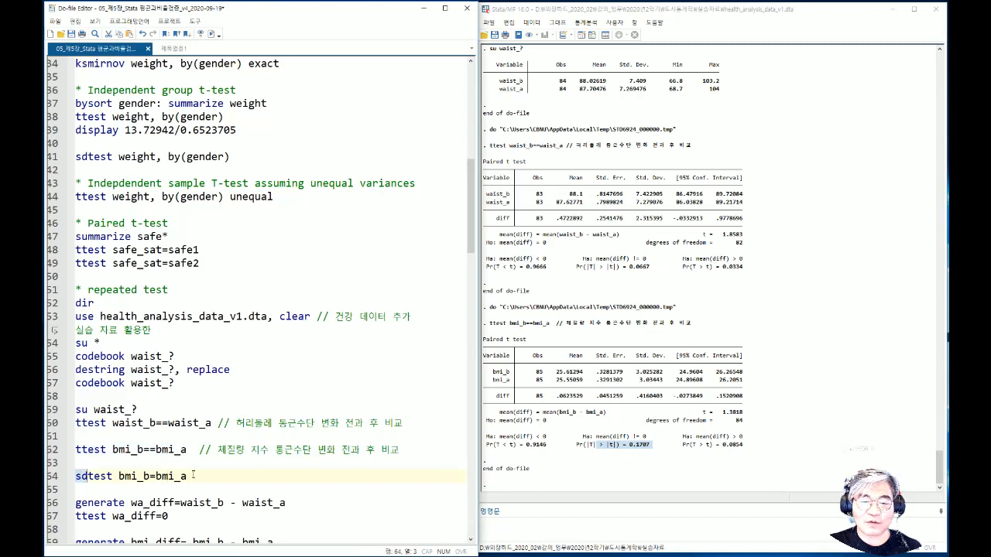
drag(193, 475, 76, 476)
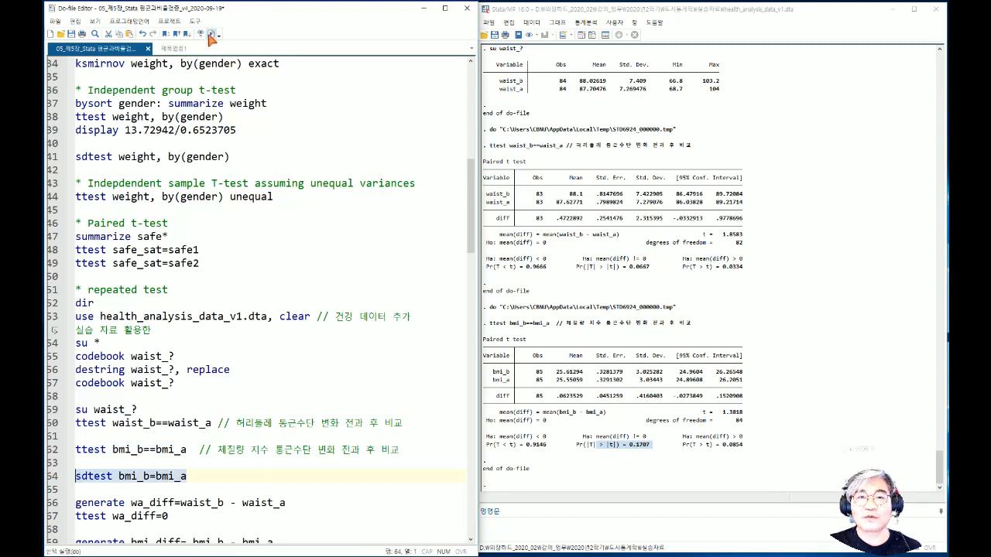
click(210, 34)
drag(619, 445, 649, 448)
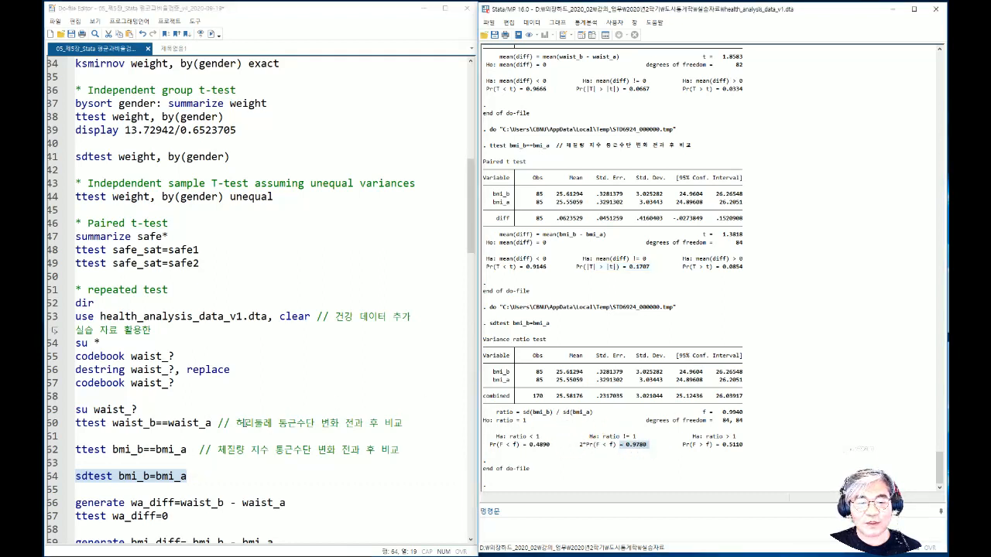
Step: Highlight bmi_b - bmi_a in the paired t-test output and select the generate and ttest commands on lines 66 to 70
scroll(246, 414, down, 4)
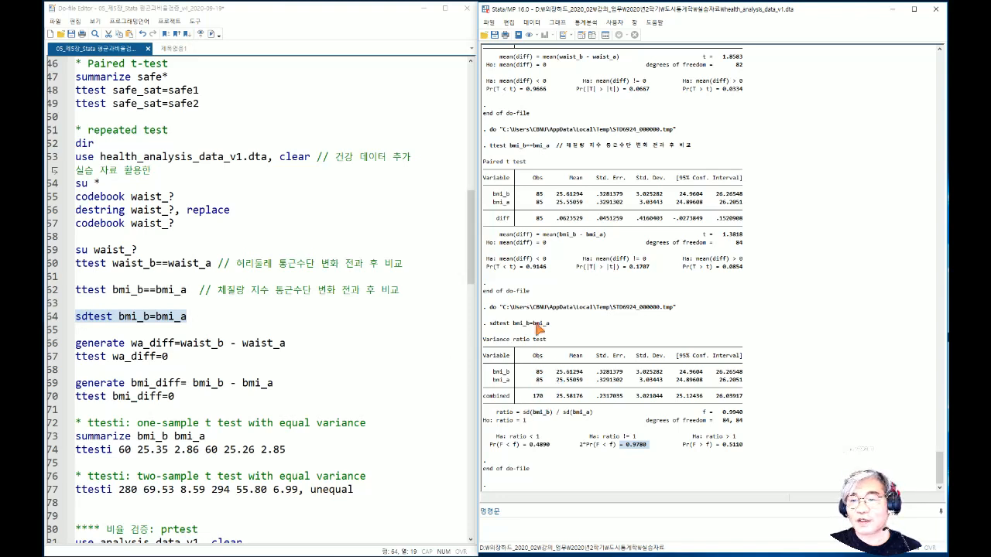
drag(542, 234, 605, 235)
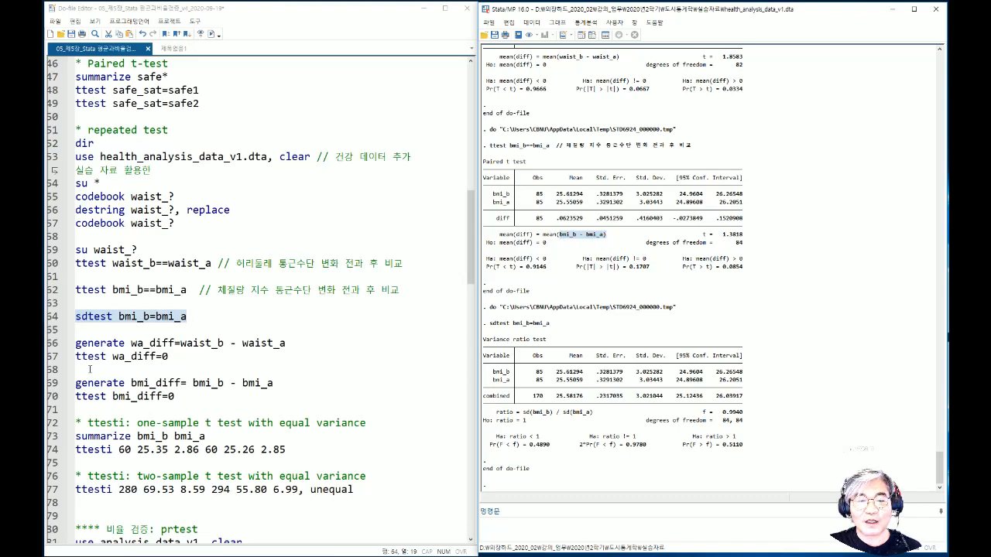
drag(76, 342, 198, 395)
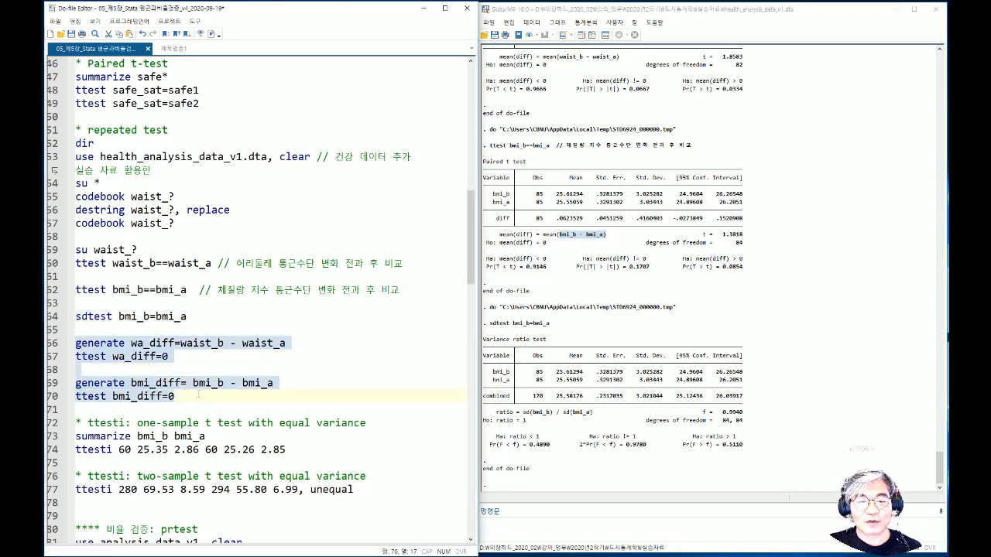
Step: Run the wa_diff and bmi_diff generate and ttest lines, plus the ttesti sections on lines 72 to 77
click(214, 35)
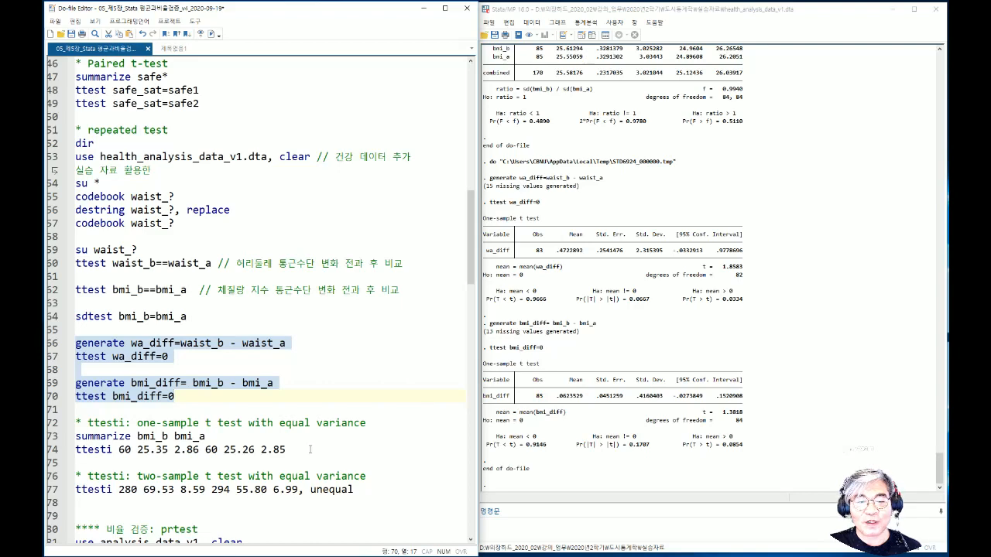
scroll(310, 449, down, 4)
drag(91, 343, 75, 263)
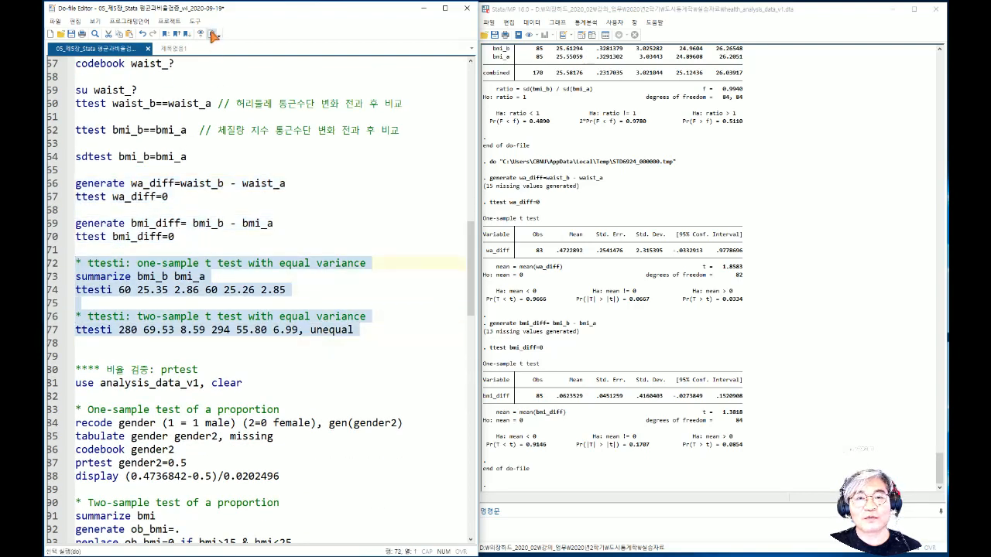
click(211, 34)
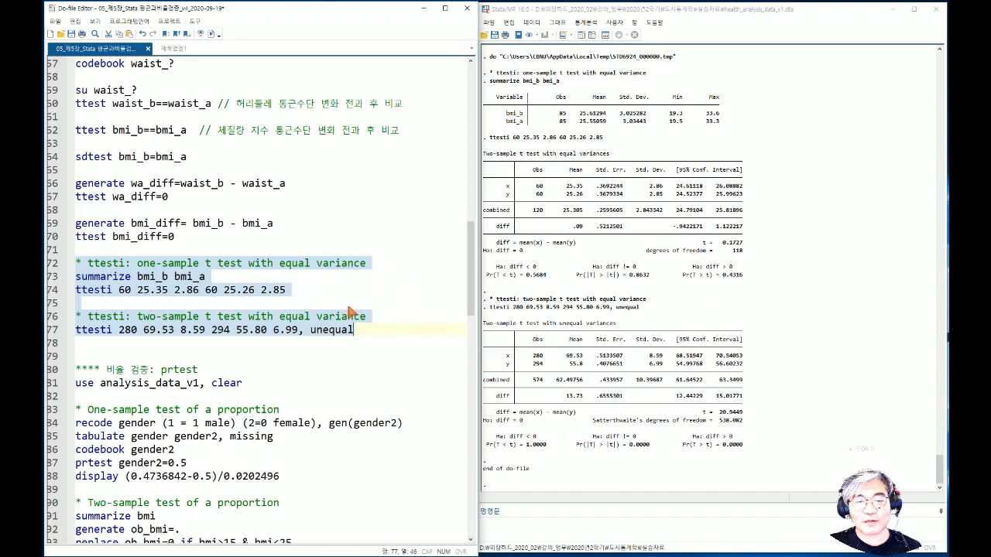
Step: Load analysis_data_v1 with the clear option by running line 81, and view the dataset in the data browser
scroll(333, 332, down, 6)
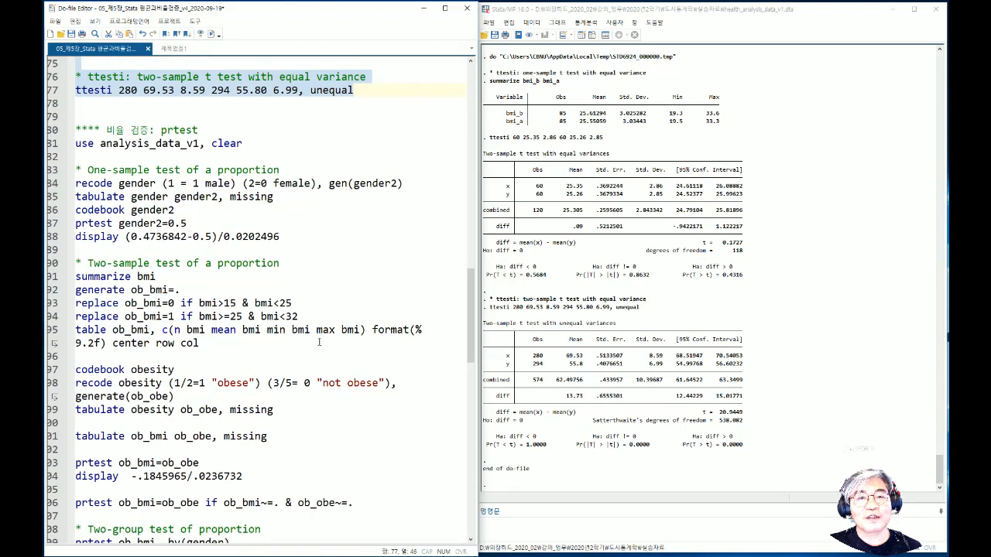
scroll(211, 196, up, 6)
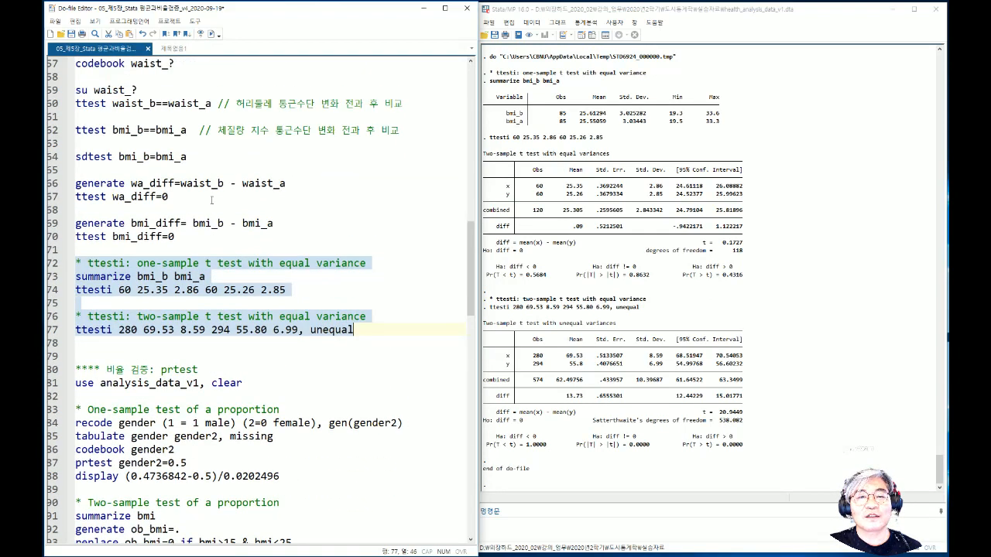
scroll(210, 201, down, 5)
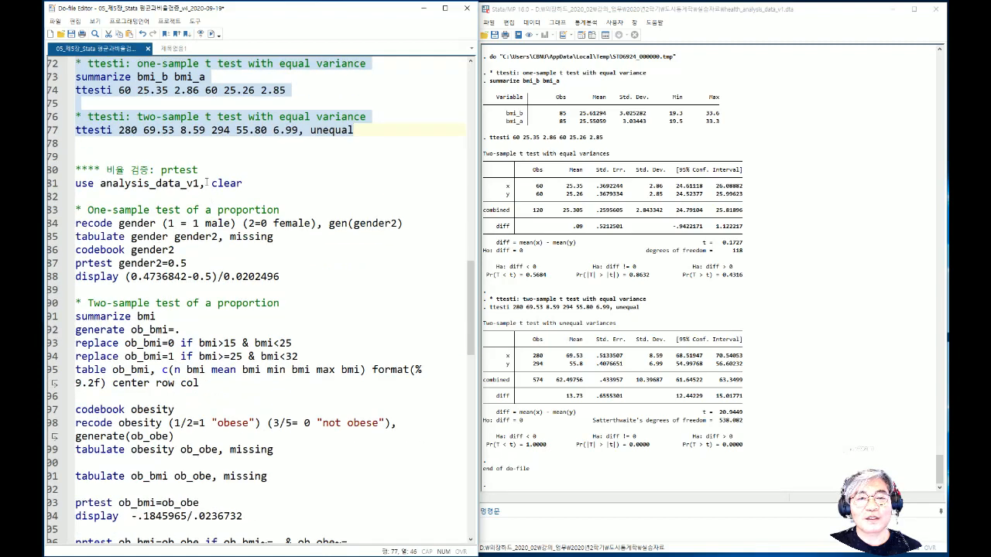
drag(244, 184, 71, 186)
click(211, 34)
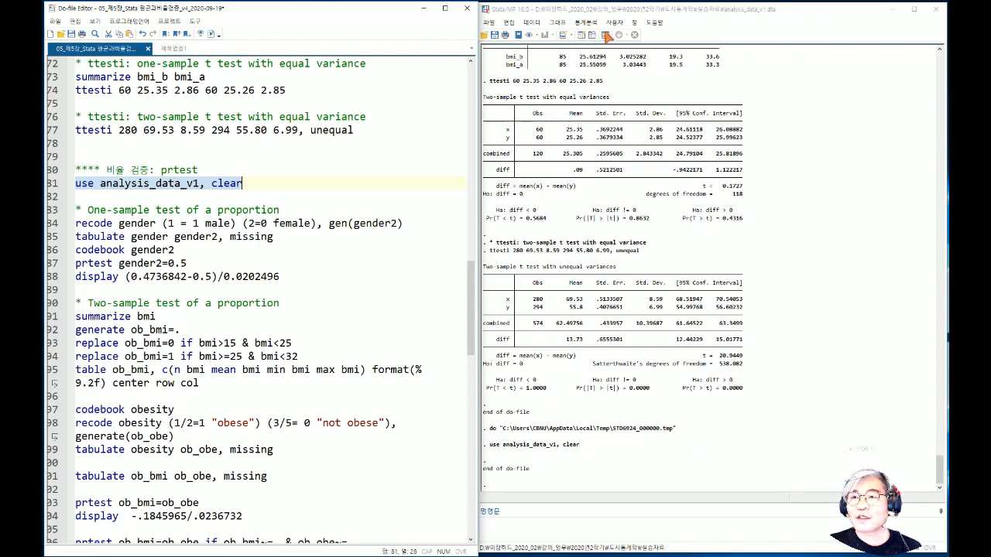
click(596, 37)
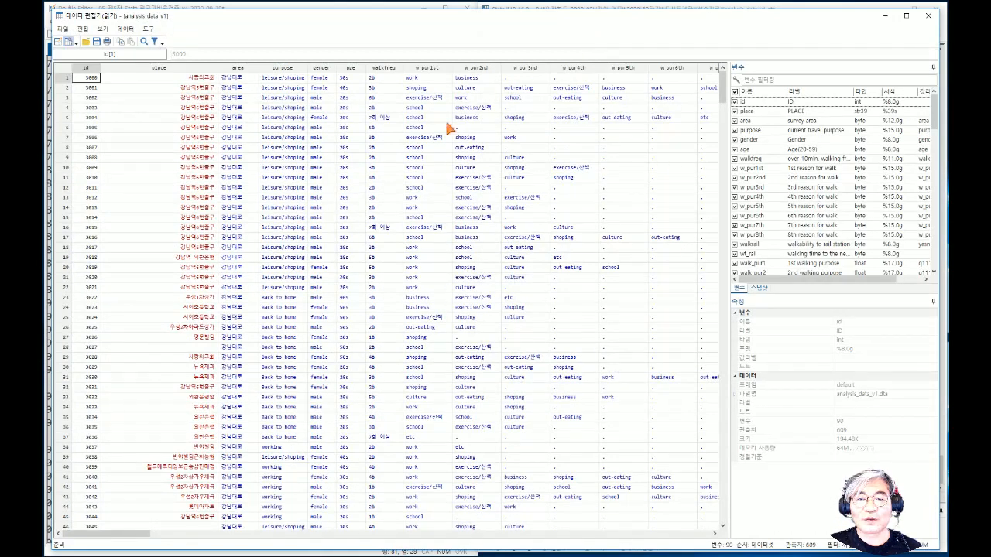
click(928, 16)
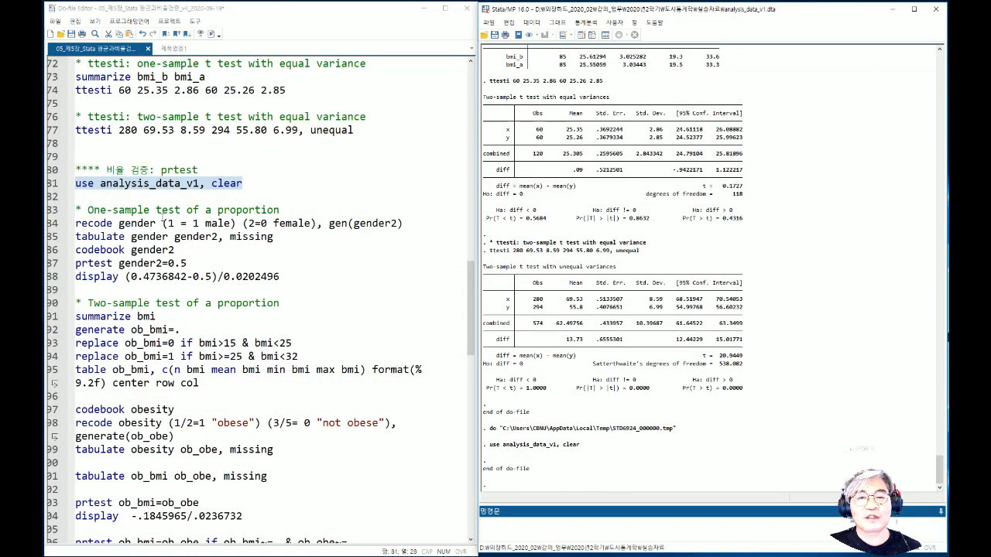
Step: Run the recode line that creates gender2 from gender, with 1 as male and 2 recoded to 0 as female
drag(86, 210, 291, 210)
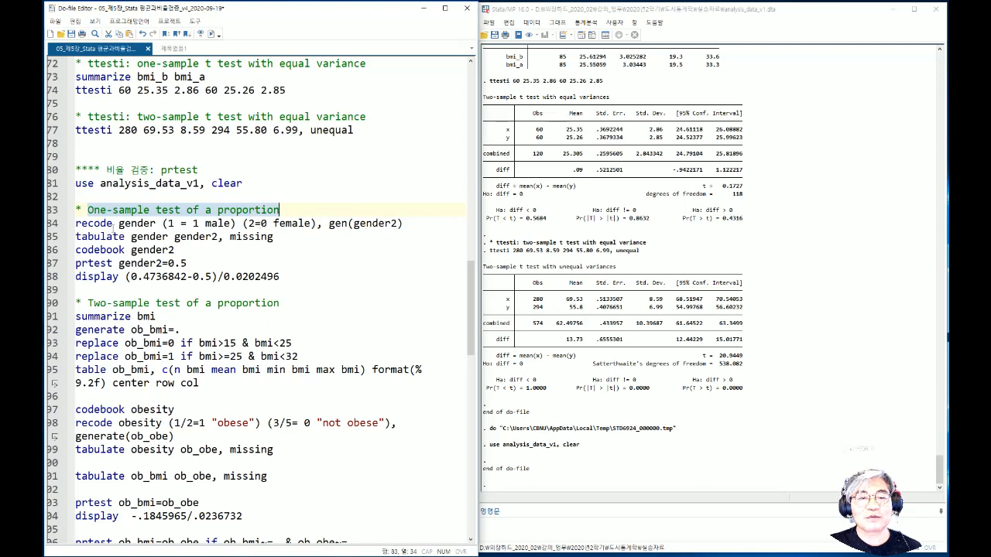
drag(76, 223, 405, 223)
click(253, 223)
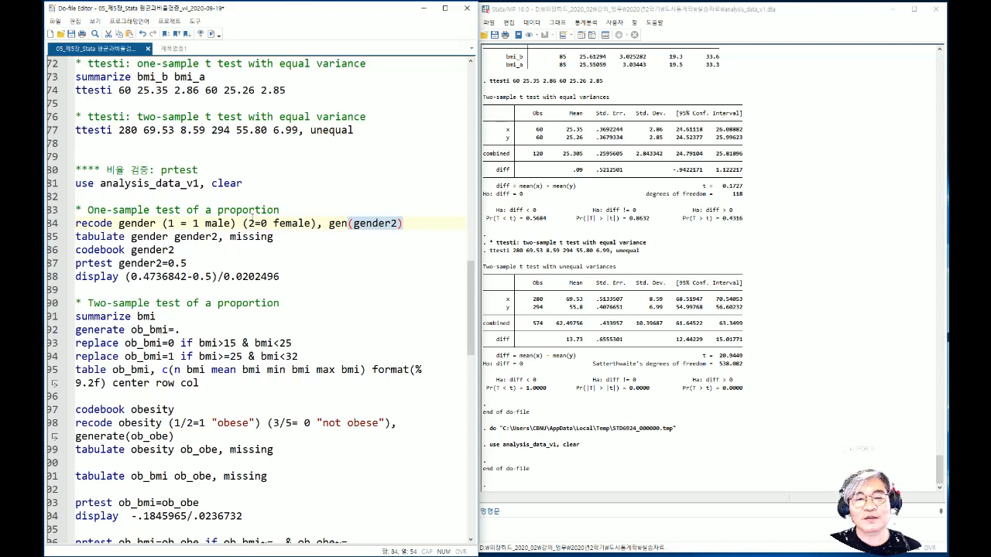
click(232, 223)
drag(406, 223, 75, 223)
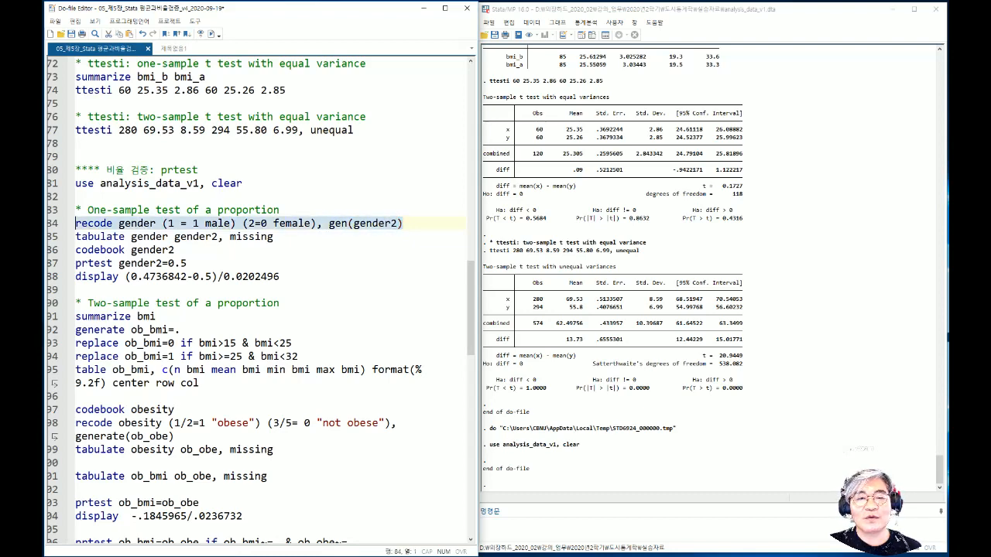
click(210, 33)
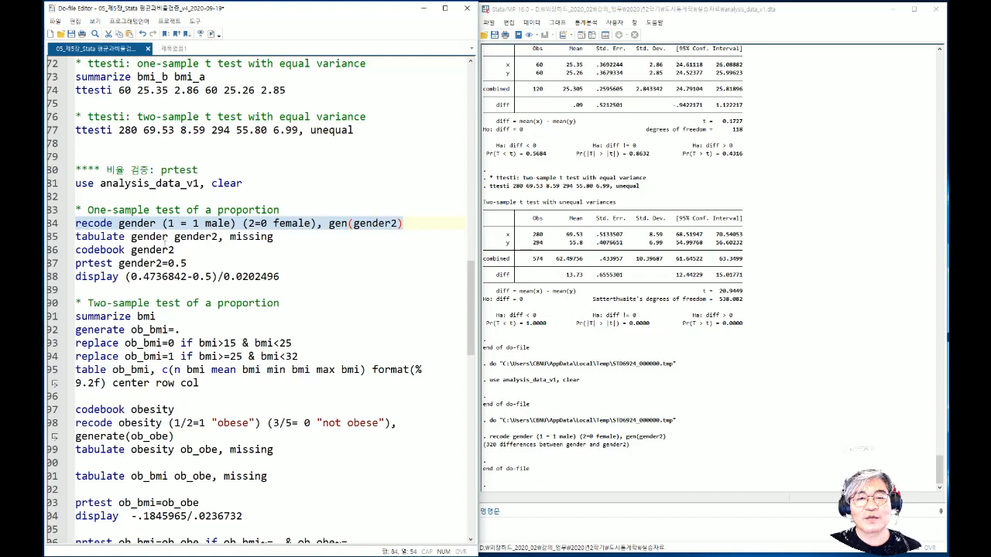
Step: Run the tabulation of gender against gender2 including missing values, and the codebook of gender2
drag(132, 237, 75, 237)
click(280, 236)
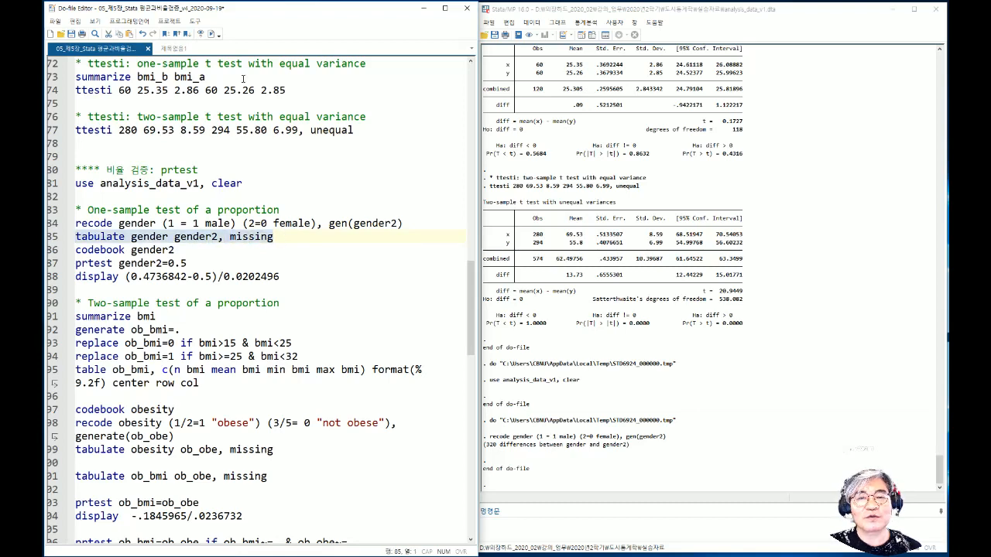
click(213, 34)
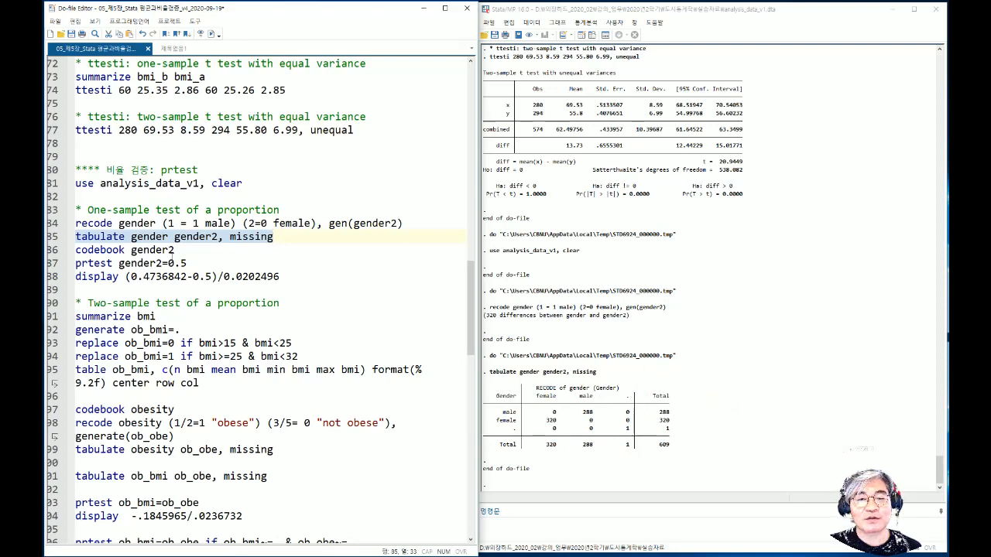
drag(182, 252, 75, 250)
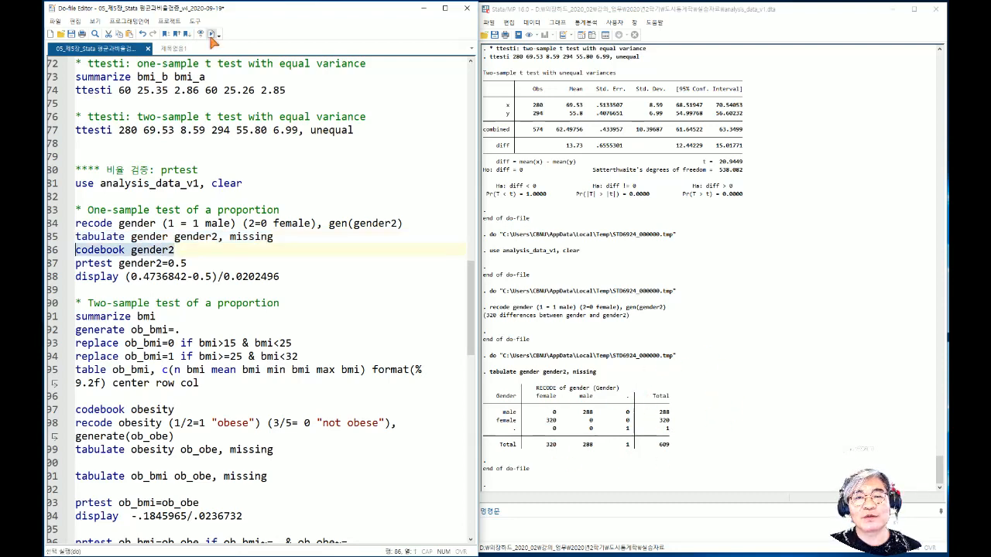
click(211, 35)
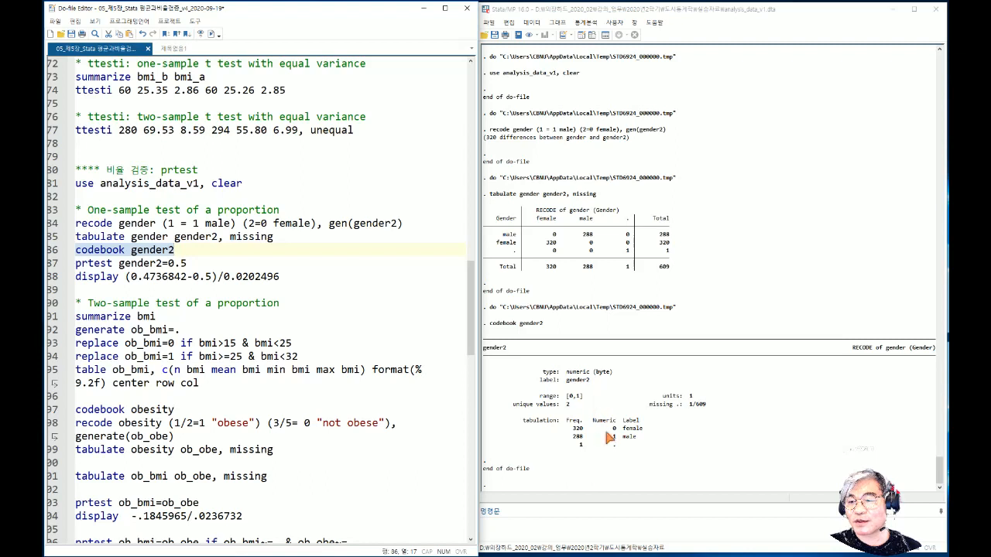
drag(613, 436, 647, 439)
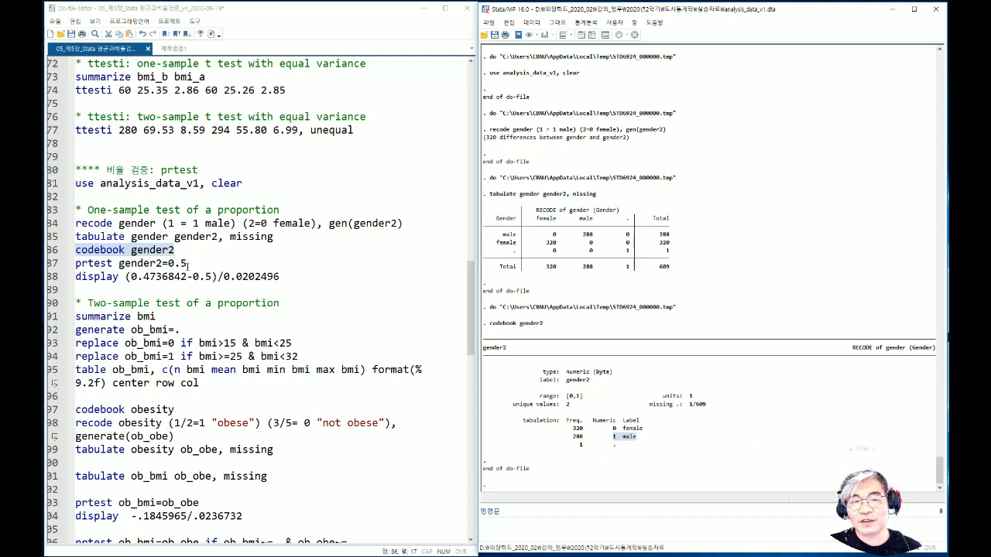
Step: Run the one-sample proportion test prtest gender2=0.5 from line 87
drag(188, 264, 70, 265)
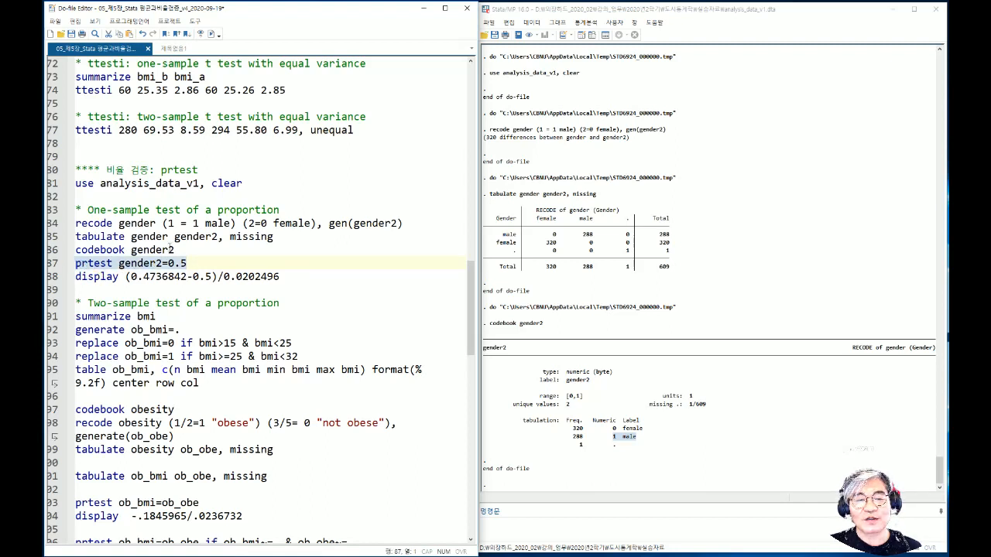
click(212, 34)
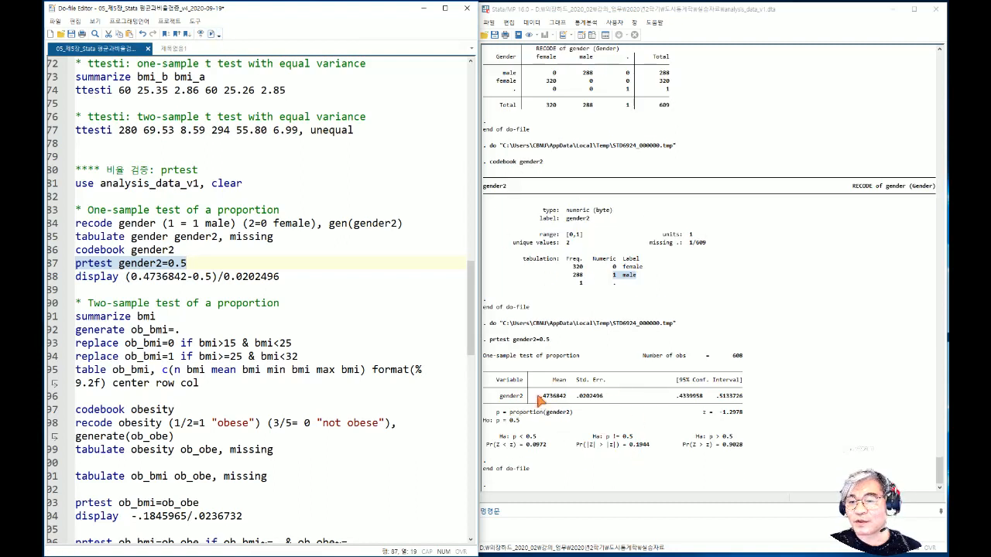
Step: Examine the prtest output: the sample proportion of males, the hypothesised proportion and the two-sided p-value
drag(538, 397, 563, 398)
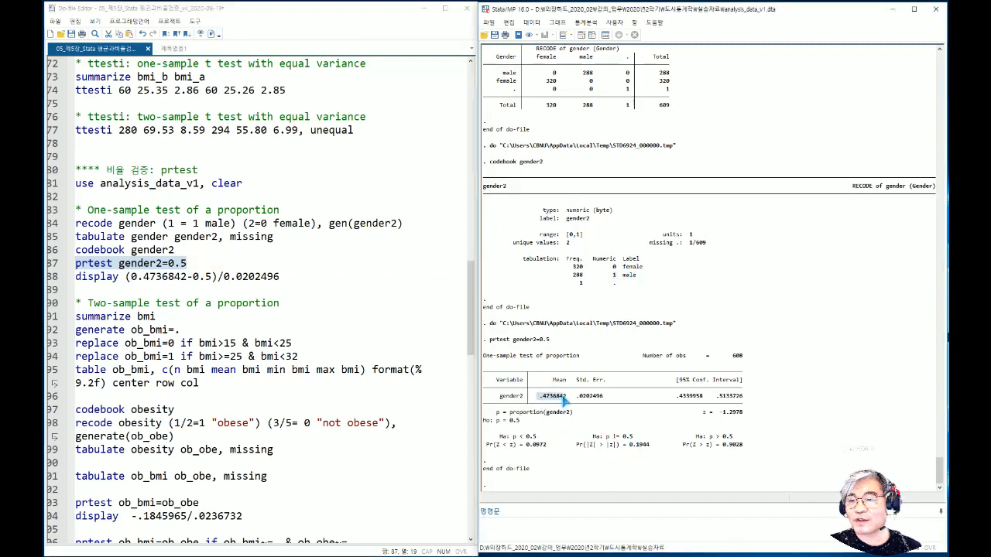
drag(612, 275, 641, 280)
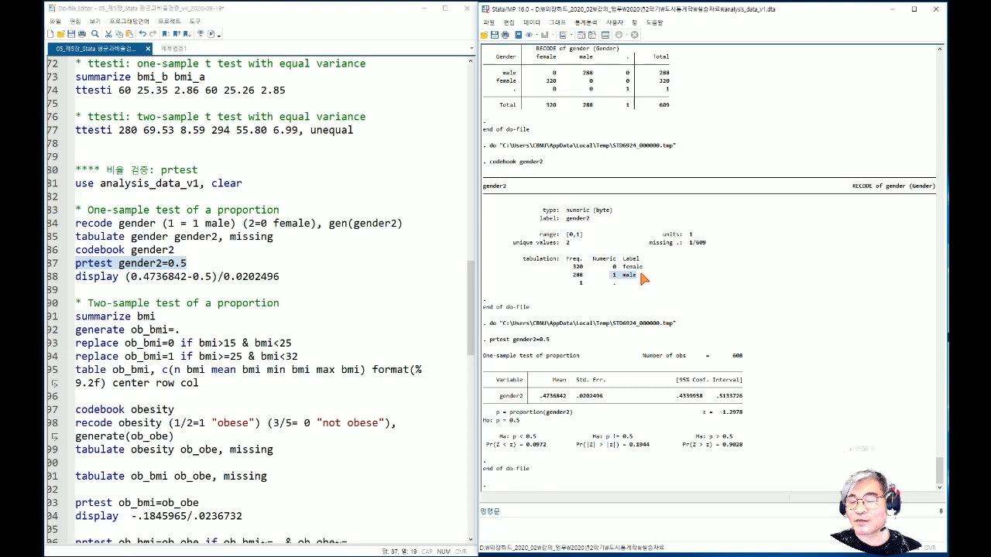
double_click(551, 399)
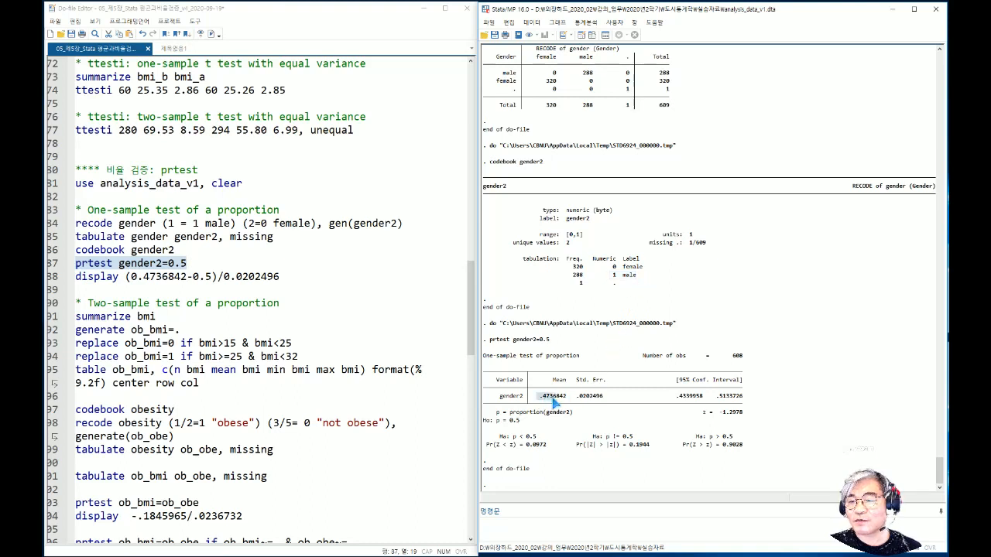
double_click(512, 420)
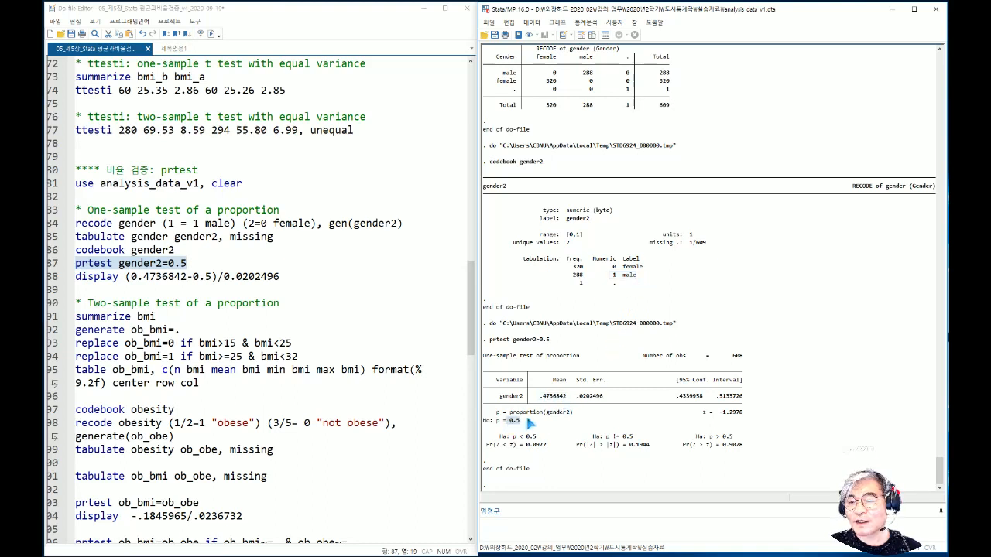
double_click(639, 445)
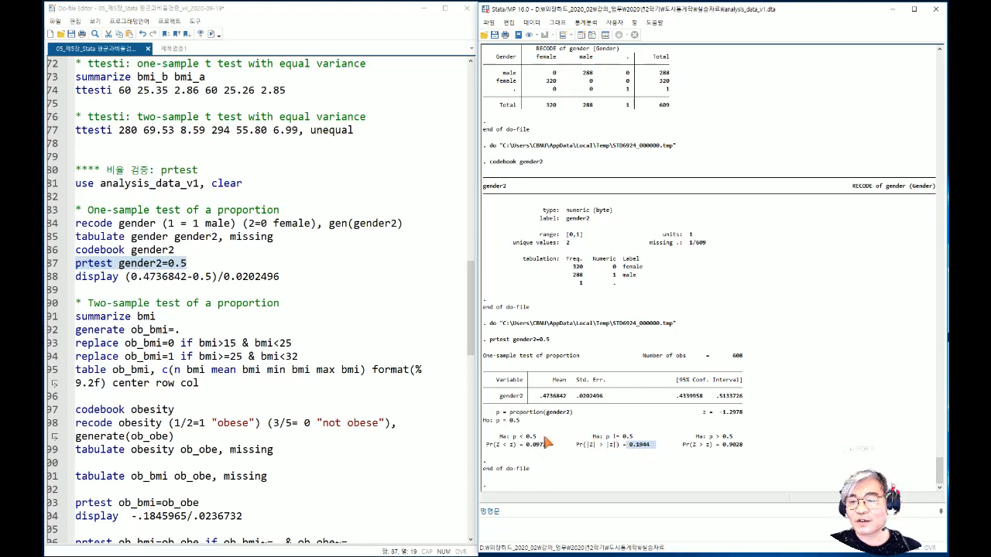
double_click(511, 420)
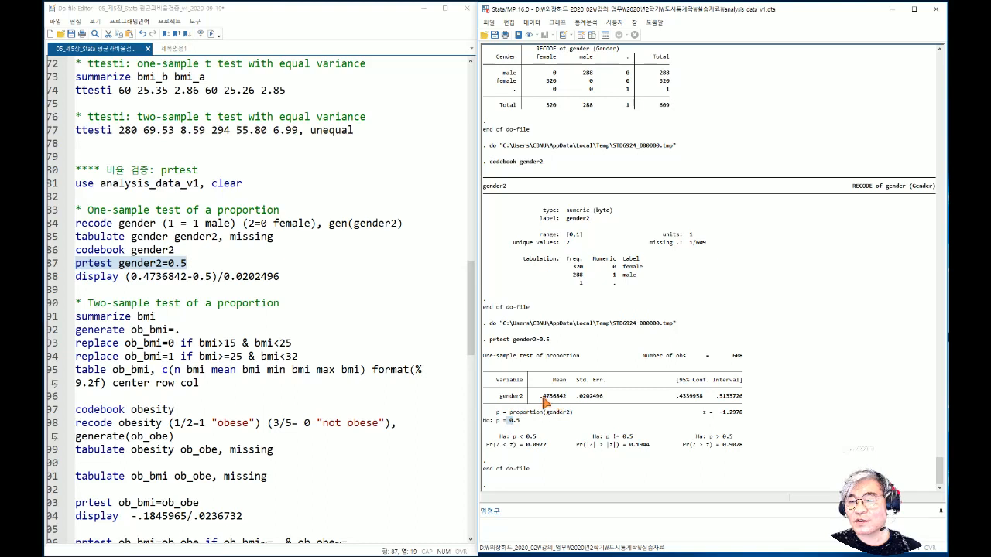
drag(537, 397, 566, 398)
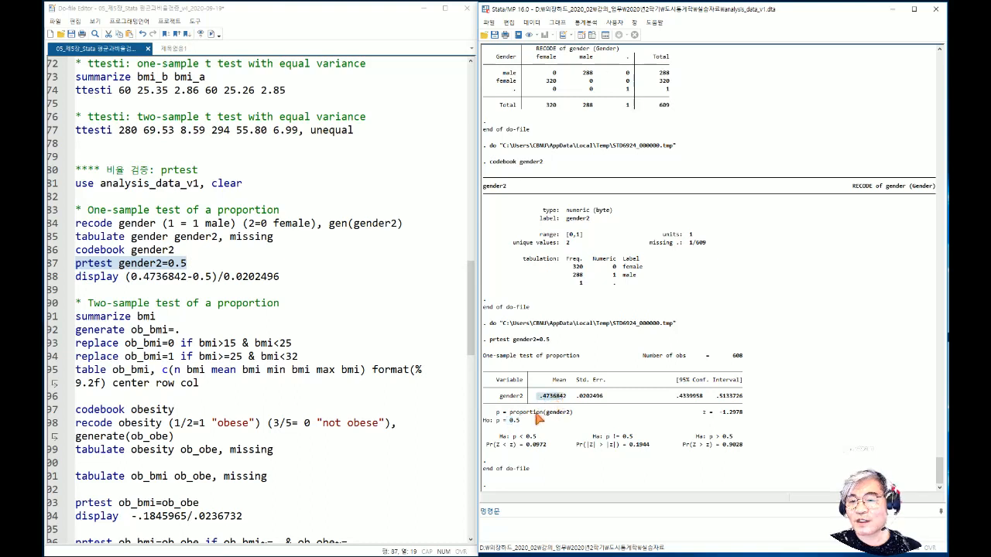
double_click(511, 420)
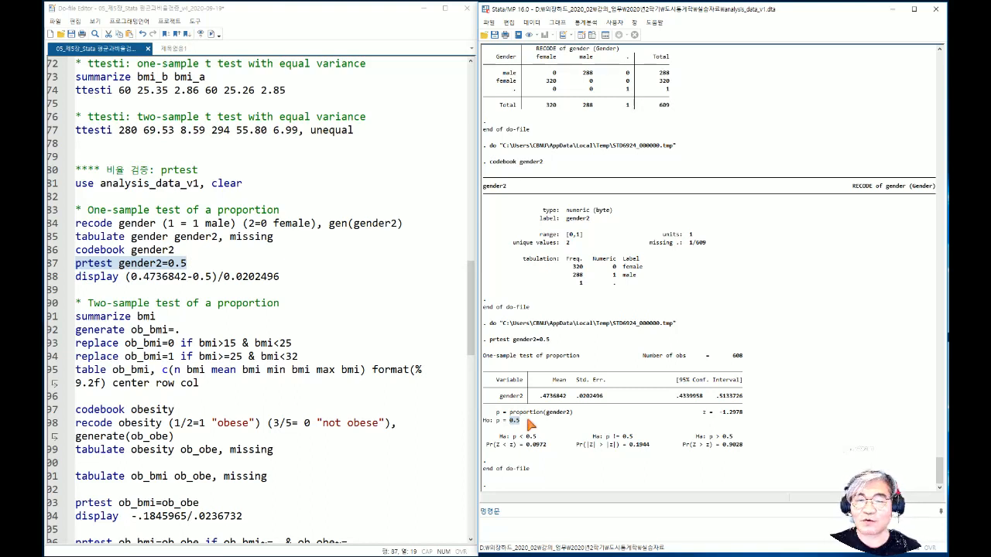
Step: Run display (0.4736842-0.5)/0.0202496 to compute the z statistic by hand and compare it with the prtest z value
drag(278, 276, 68, 276)
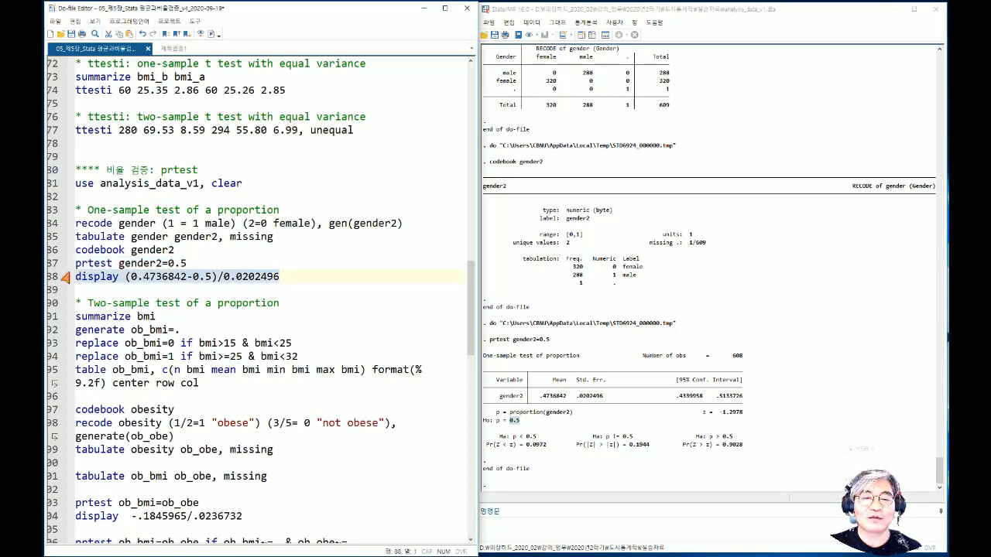
click(212, 34)
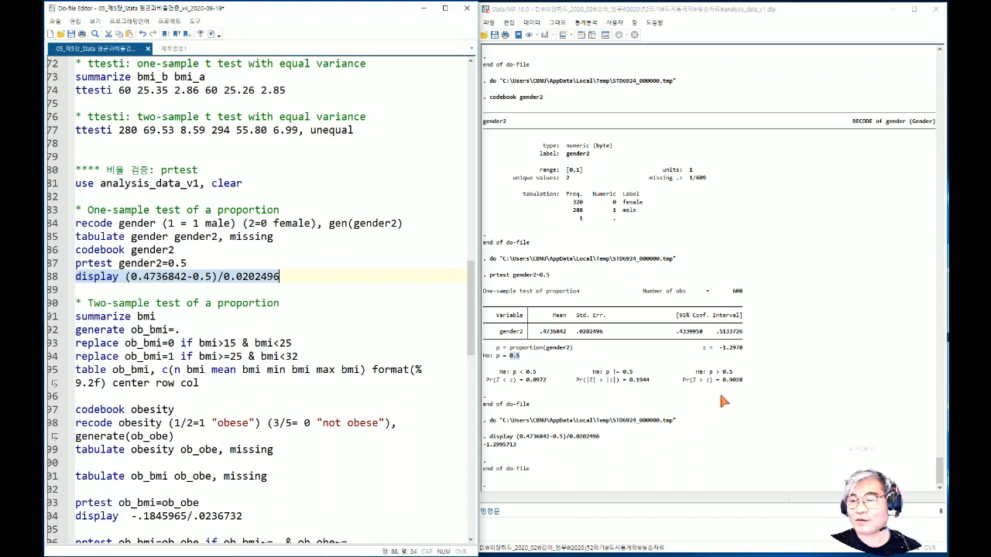
drag(699, 347, 743, 350)
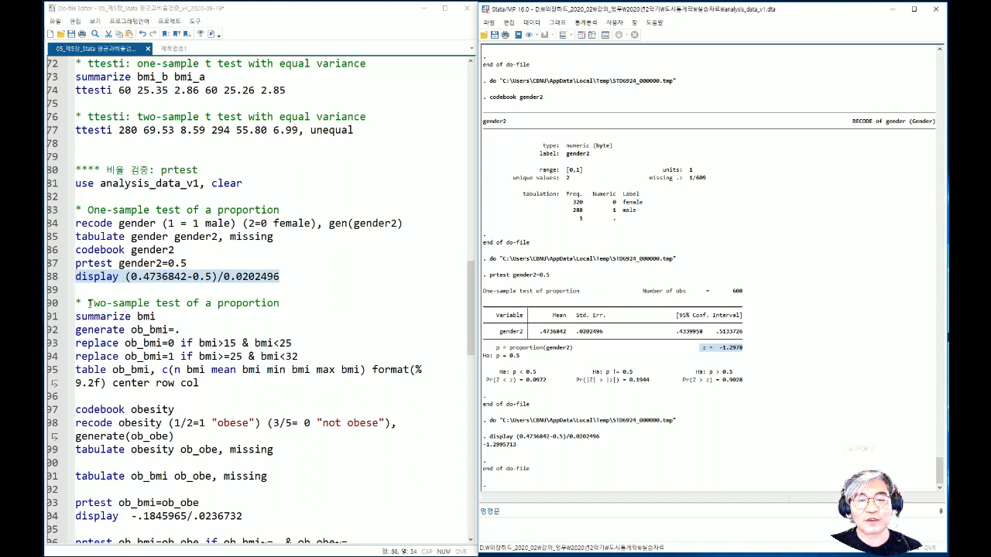
Step: Run summarize bmi in the two-sample proportion test section
drag(162, 316, 75, 316)
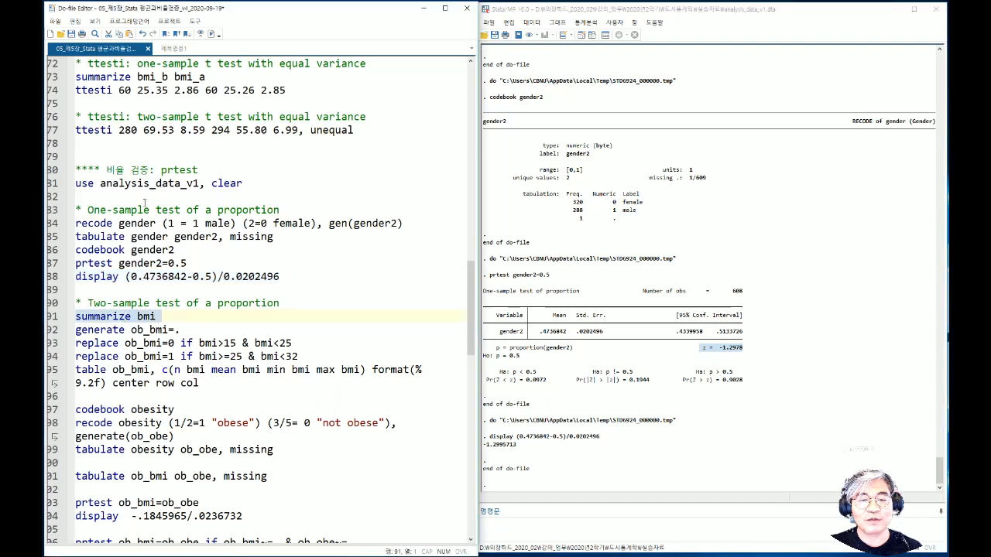
click(211, 34)
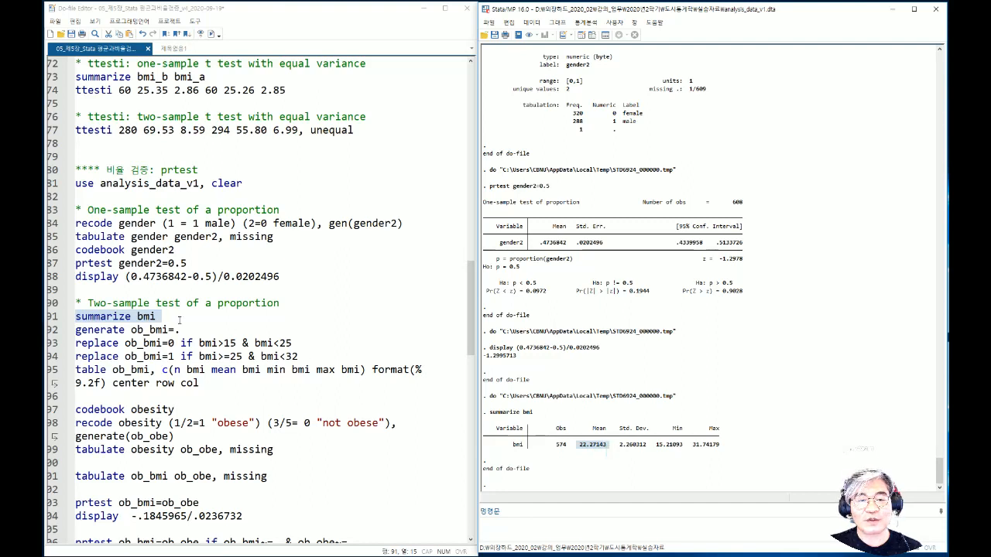
Step: Run generate ob_bmi=. from line 92 to create the obesity variable with missing values
drag(149, 331, 167, 330)
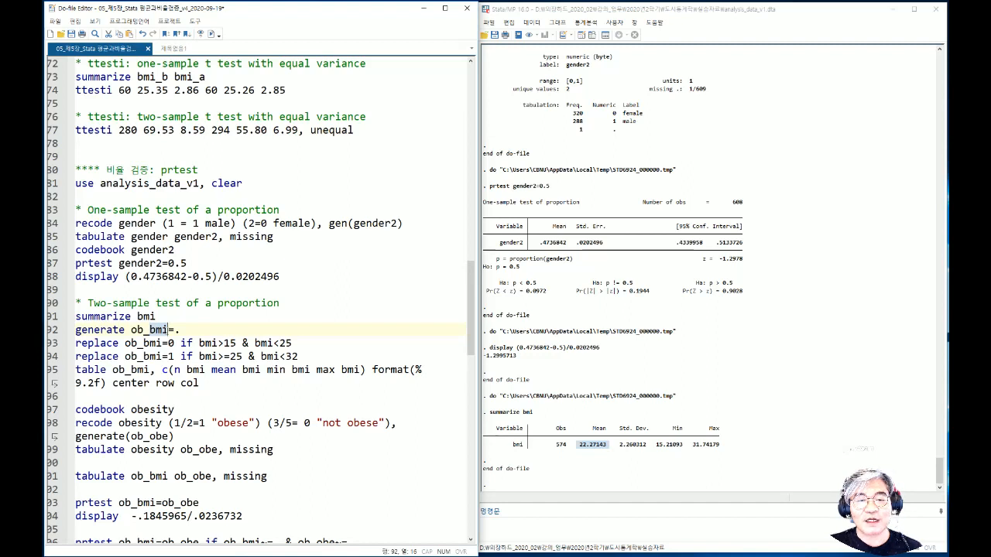
drag(187, 330, 75, 330)
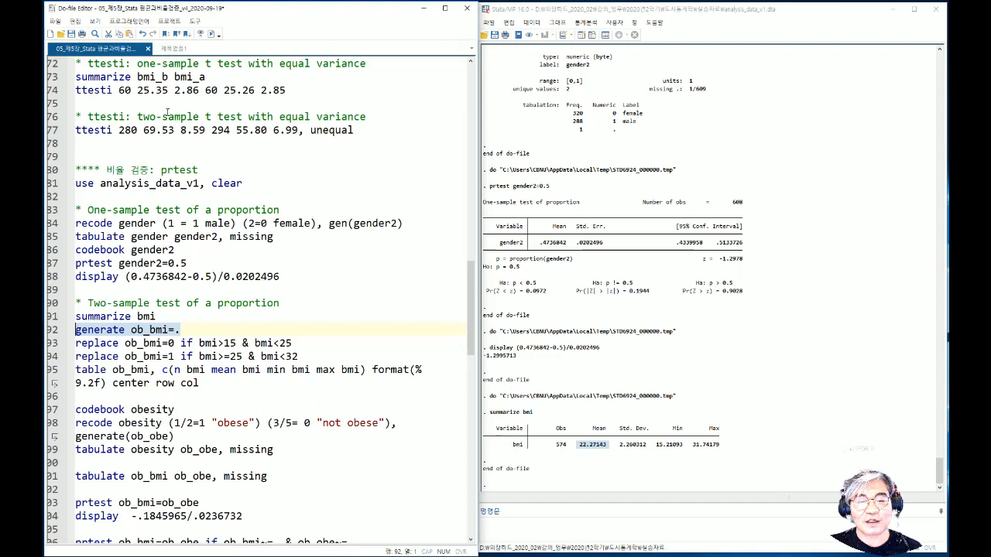
click(211, 34)
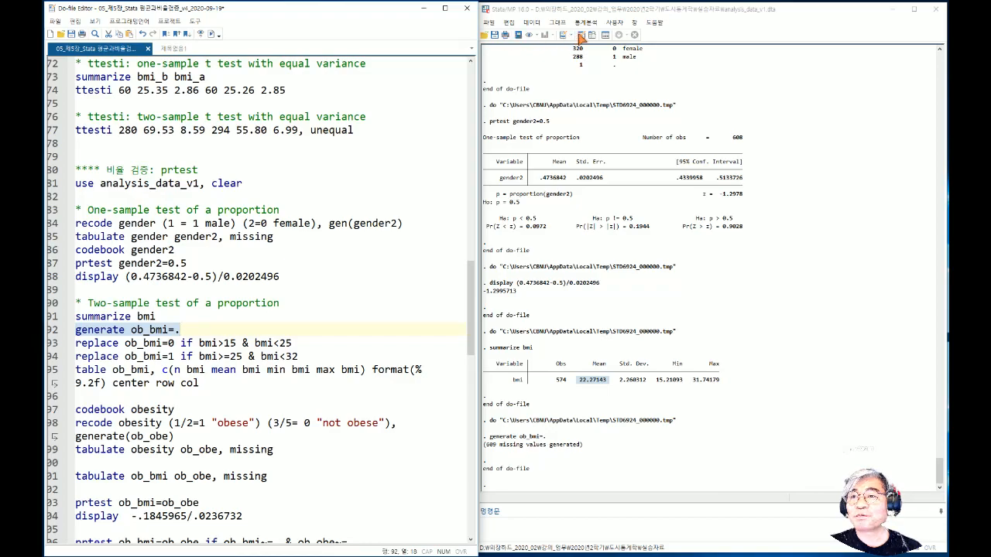
Step: Inspect the new ob_bmi column at the end of the dataset in the data browser, then close the browser
click(592, 34)
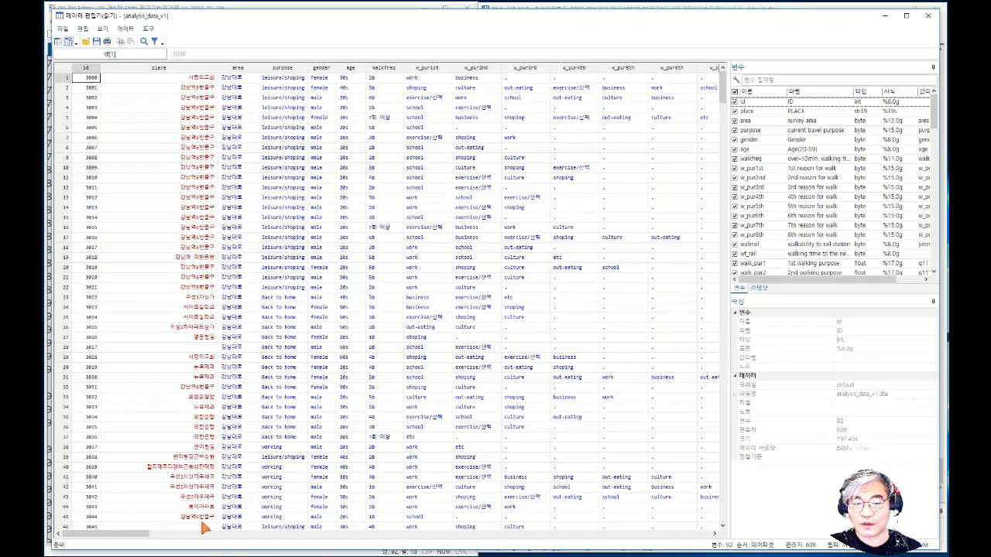
drag(122, 534, 615, 535)
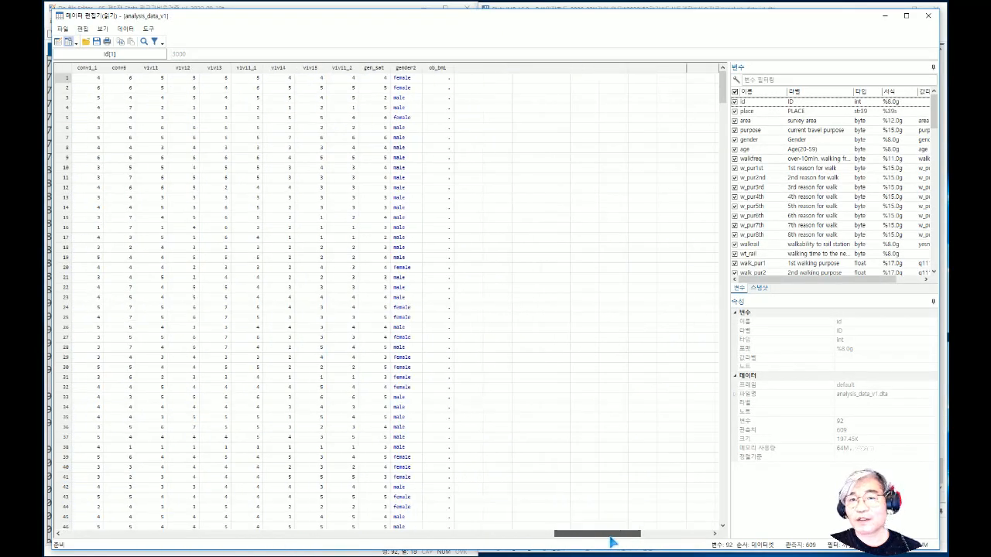
click(436, 68)
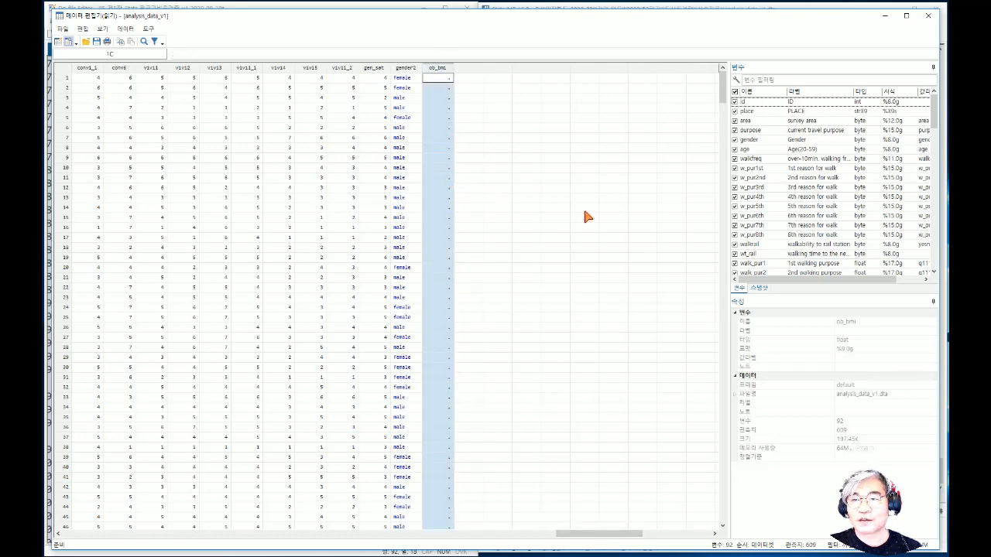
click(927, 15)
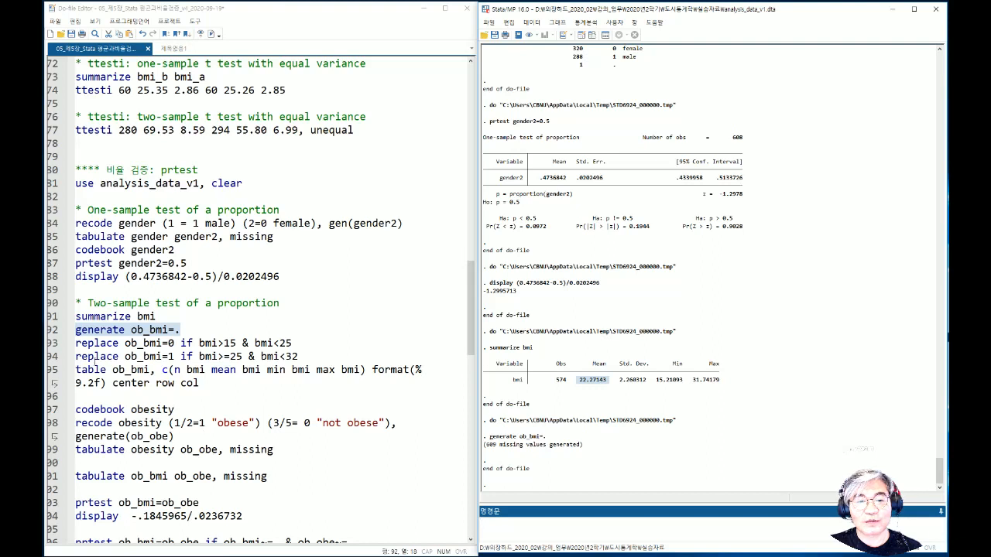
Step: Run replace ob_bmi=0 if bmi>15 & bmi<25 from line 93 to code the non-obese group
click(114, 343)
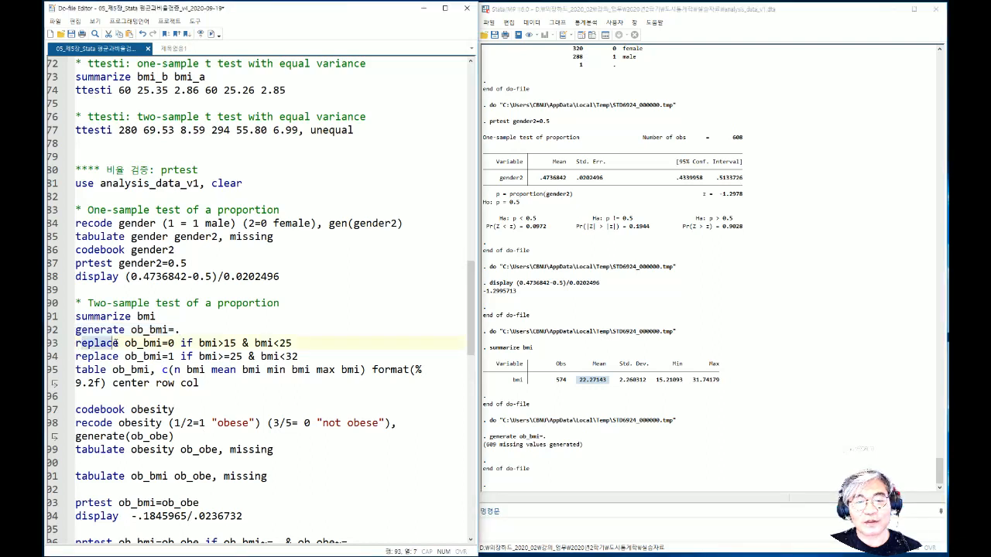
drag(124, 343, 76, 343)
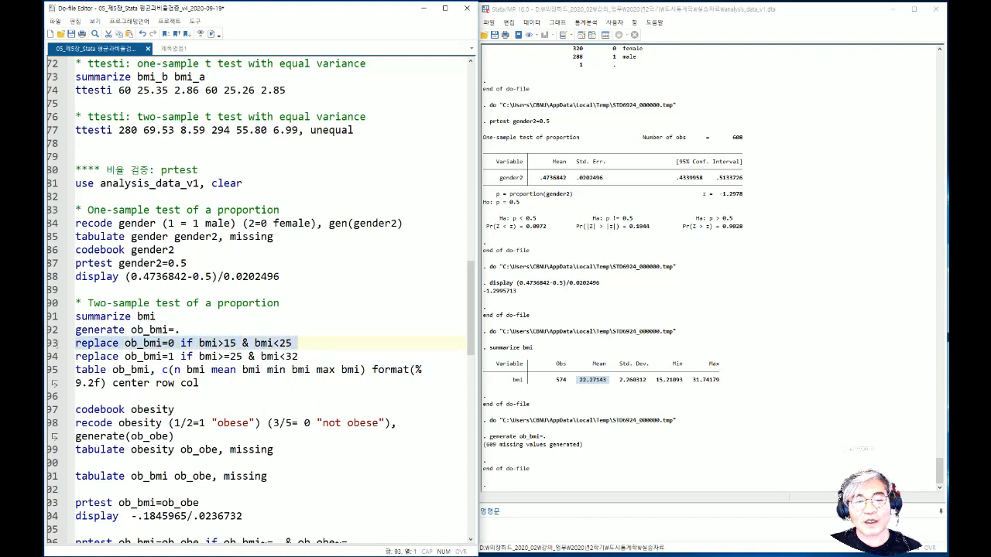
click(210, 34)
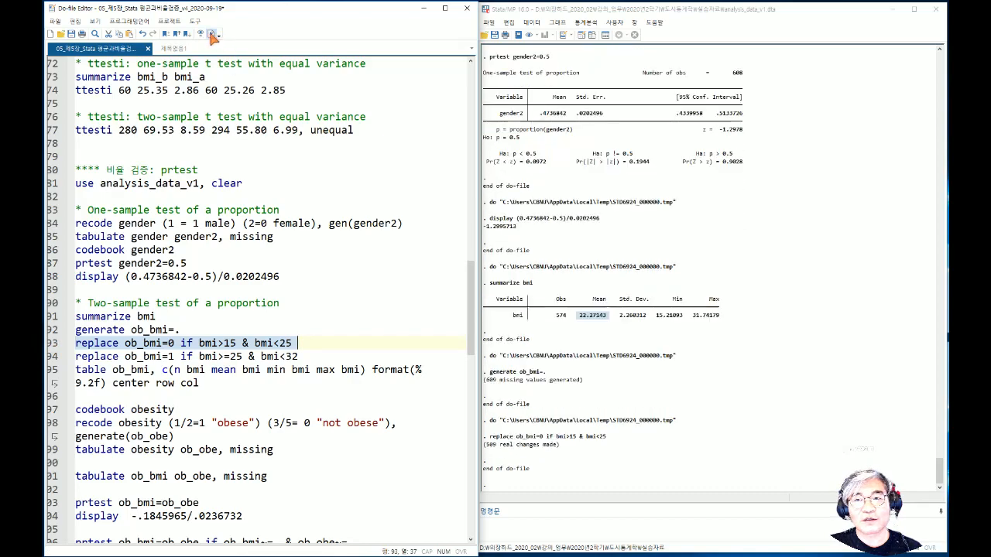
Step: Check in the data browser which ob_bmi values the zero coding filled in, and close the browser
click(606, 36)
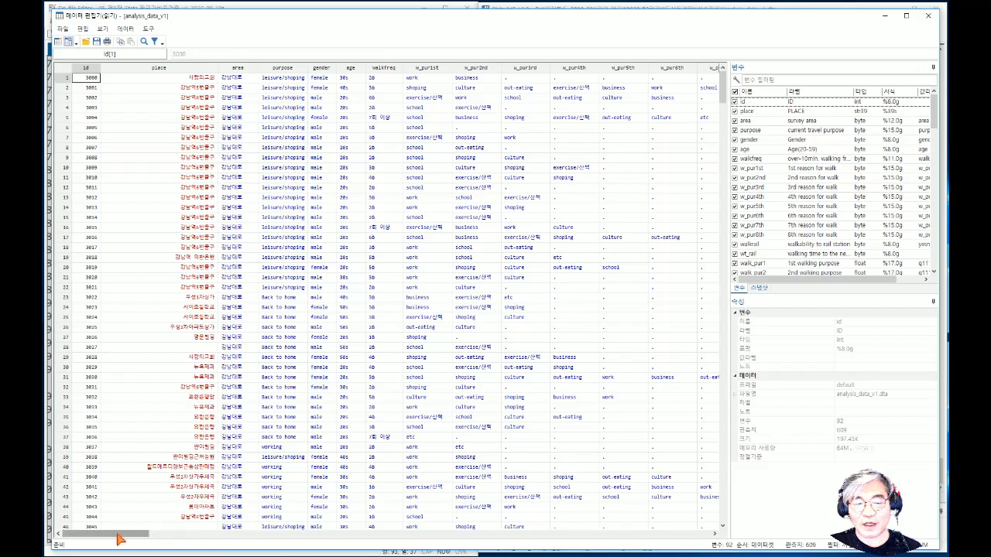
drag(97, 533, 573, 534)
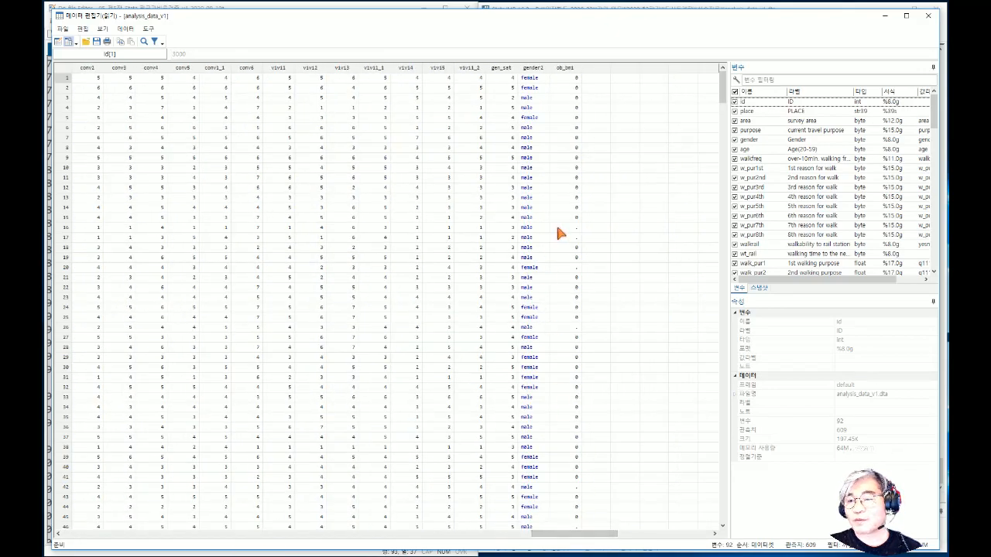
click(928, 16)
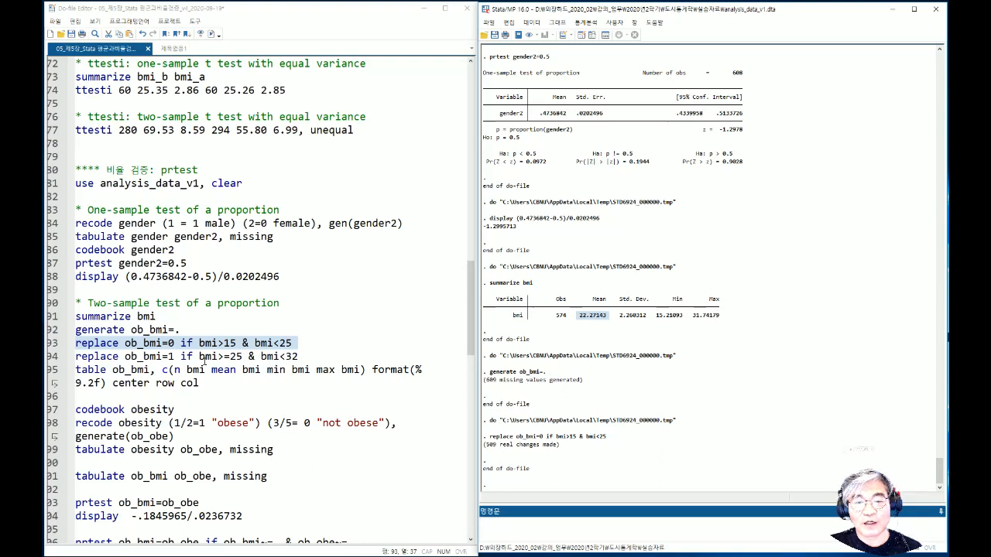
Step: Run replace ob_bmi=1 if bmi>=25 & bmi<32 from line 94 to code the obese group
drag(199, 359, 308, 357)
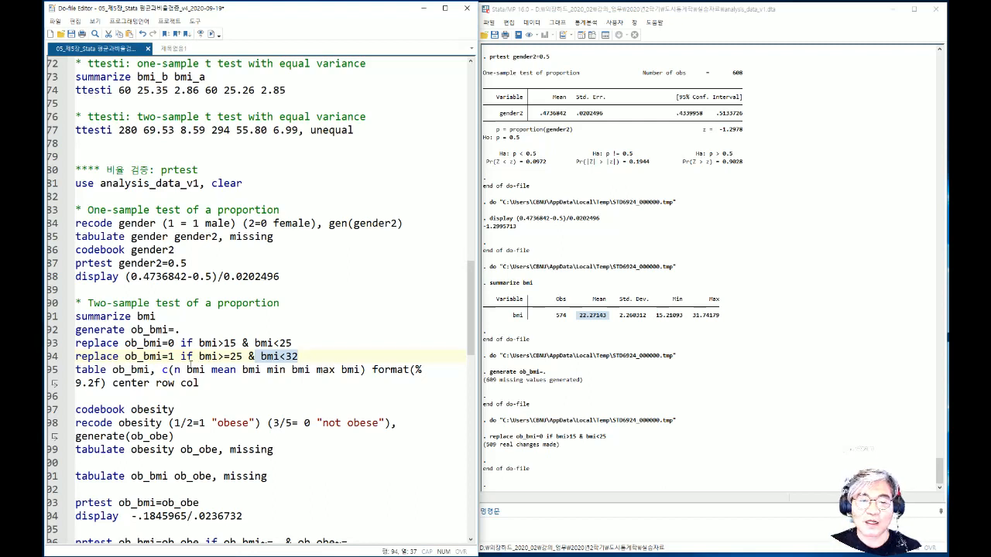
click(169, 356)
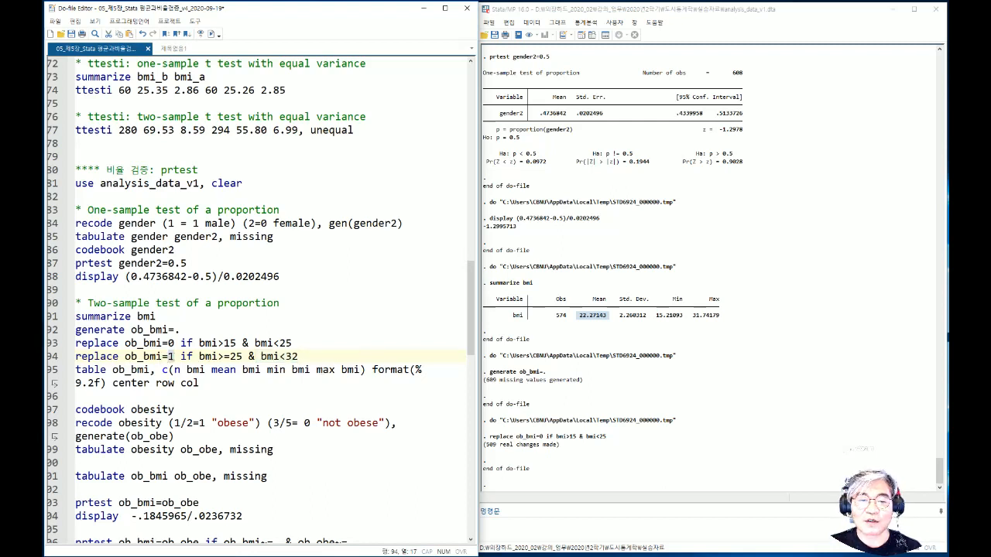
drag(298, 356, 75, 356)
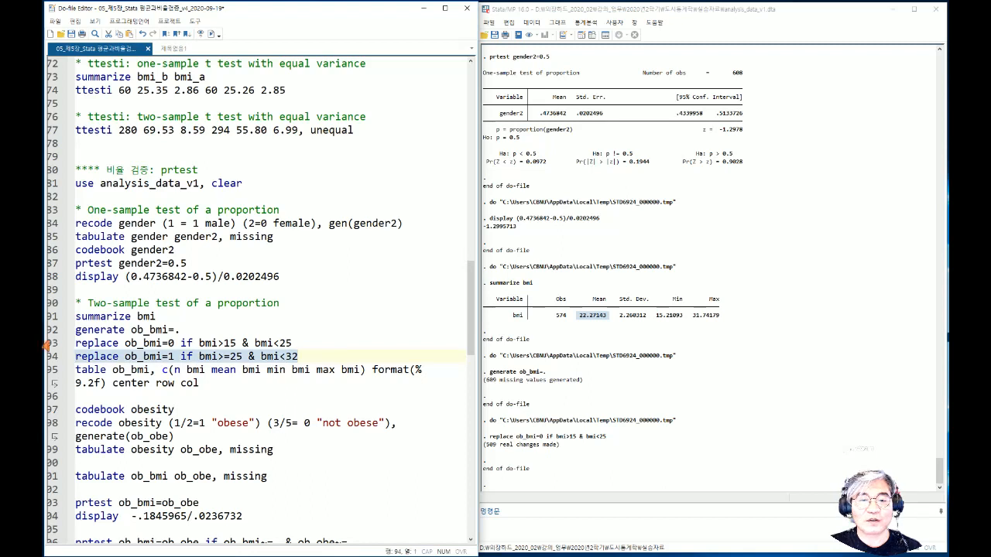
click(211, 34)
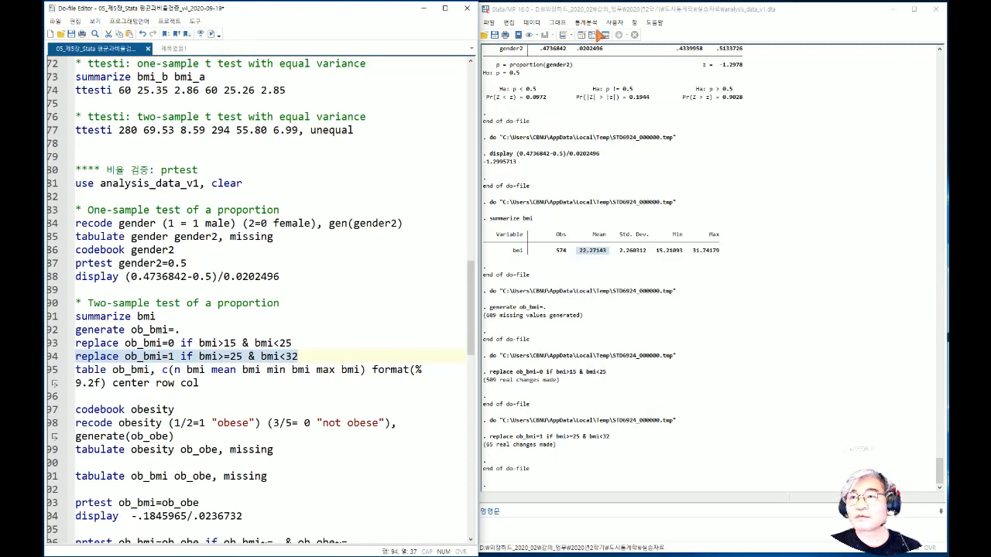
Step: Review the ob_bmi column in the data browser for both the 0 and 1 codes, and close the browser
click(592, 36)
click(592, 36)
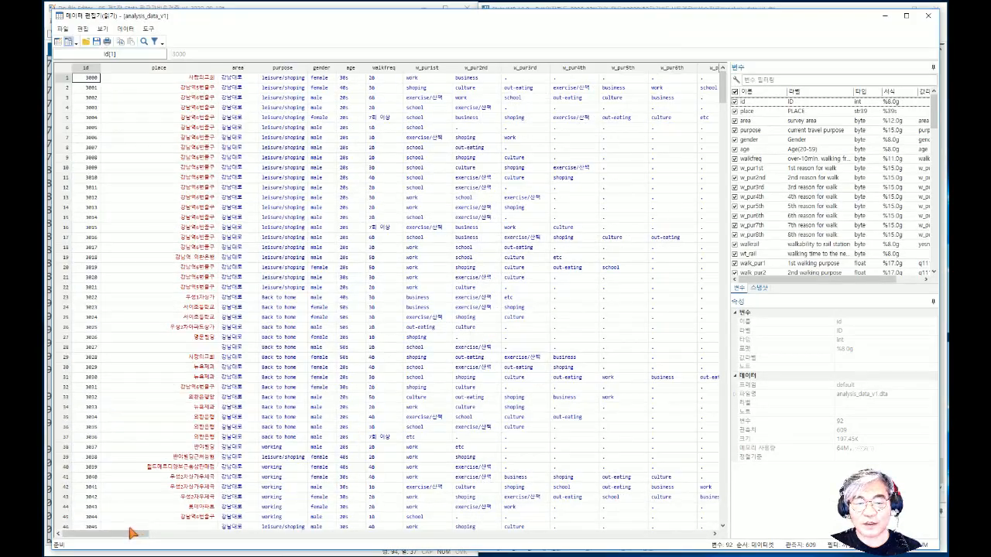
drag(134, 533, 619, 534)
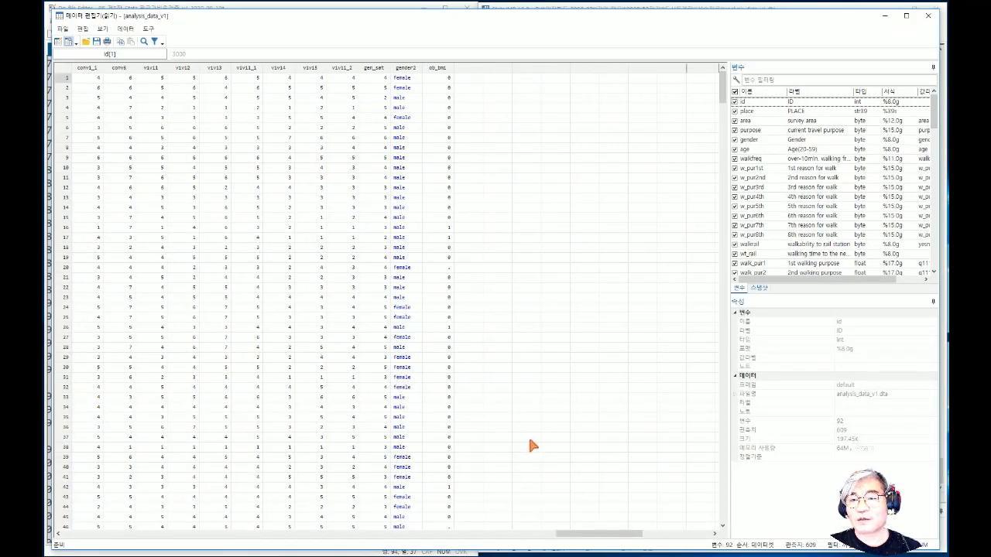
click(928, 16)
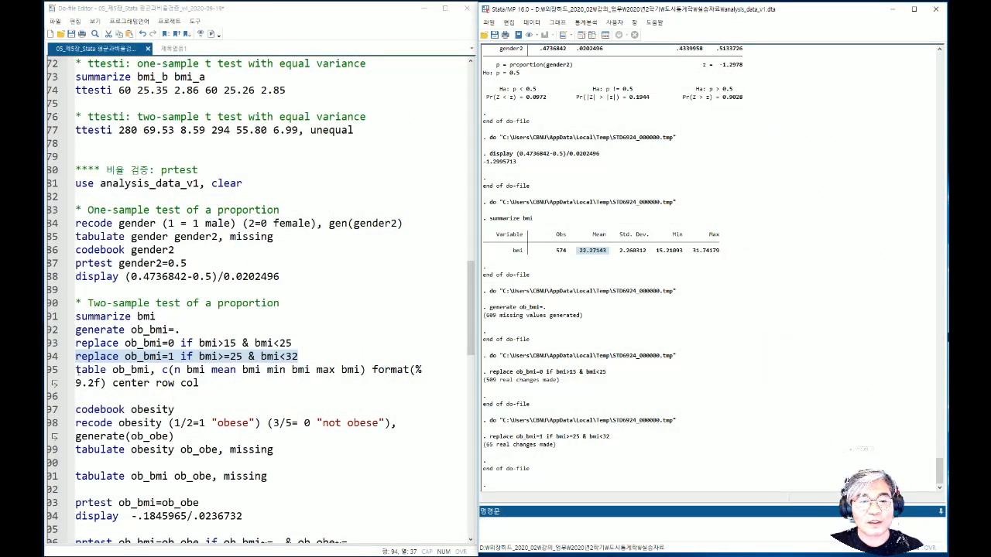
Step: Run table ob_bmi, c(n bmi mean bmi min bmi max bmi) format(%9.2f) center row col after reviewing its options
drag(76, 370, 106, 370)
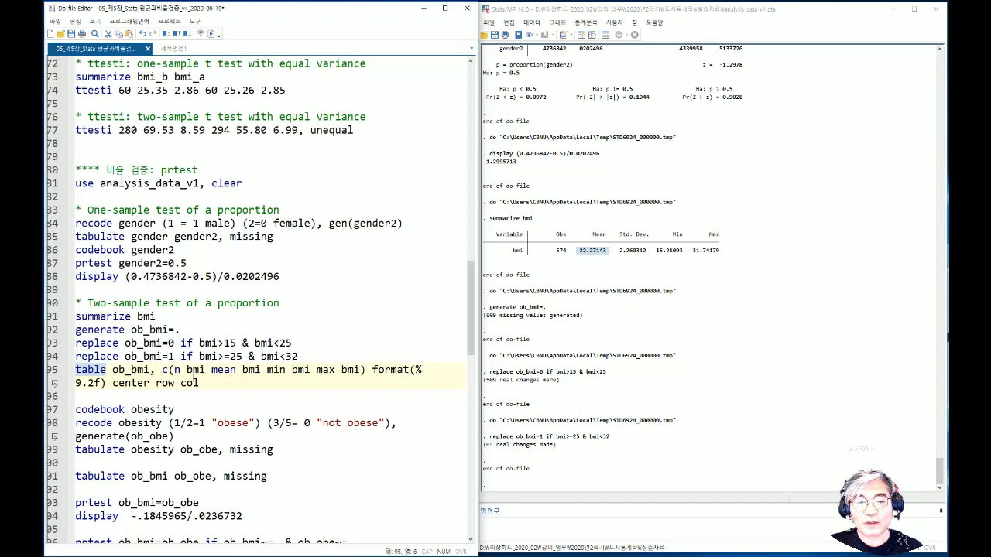
drag(173, 370, 330, 369)
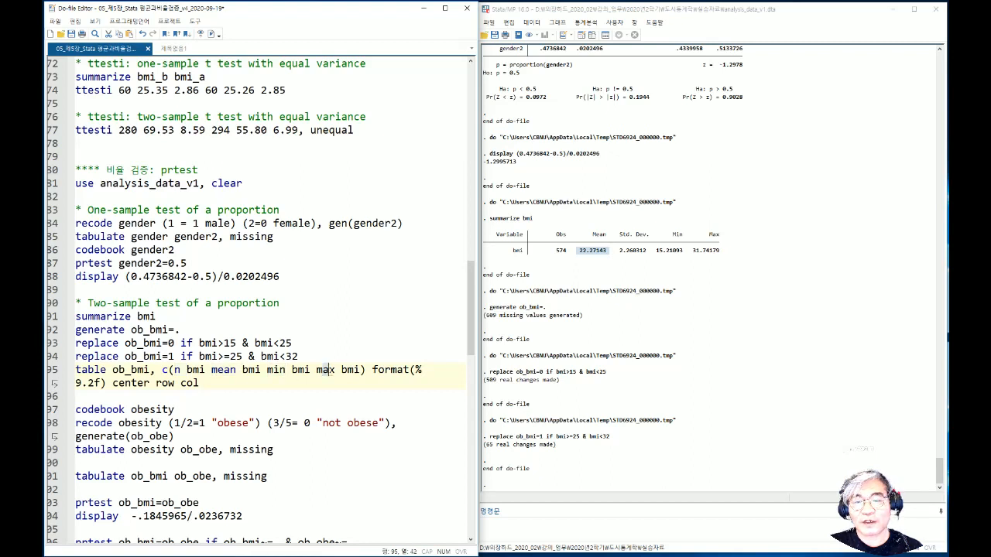
drag(113, 370, 149, 370)
click(168, 343)
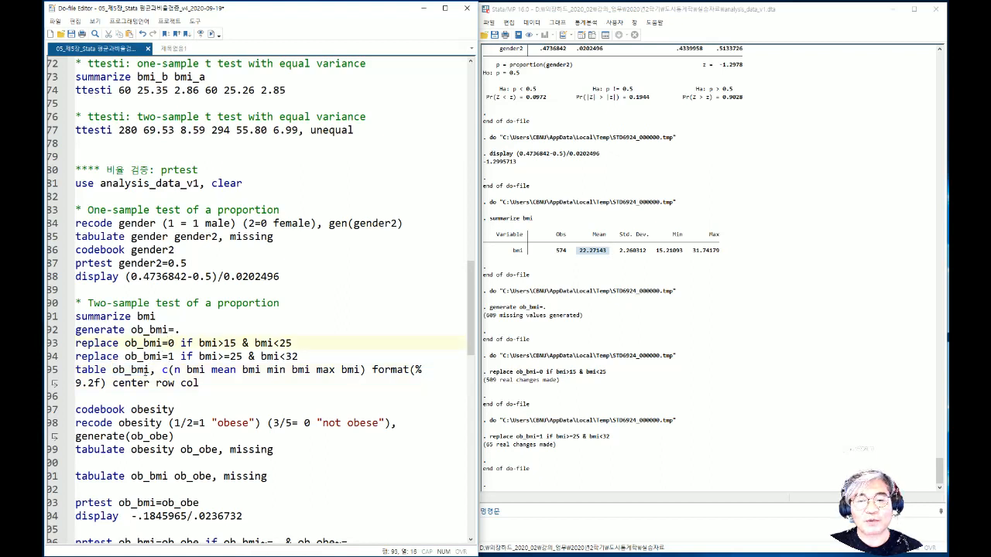
drag(372, 369, 425, 371)
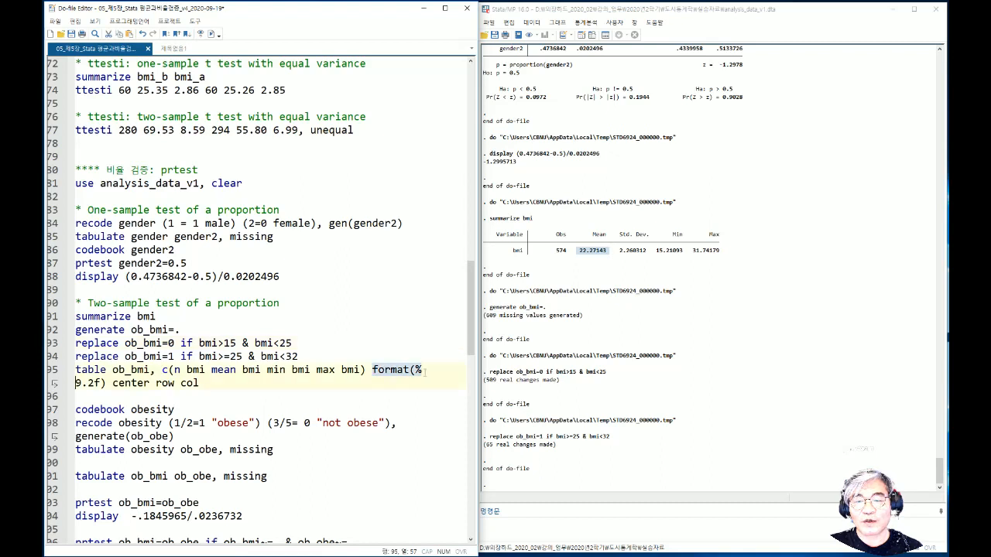
double_click(93, 383)
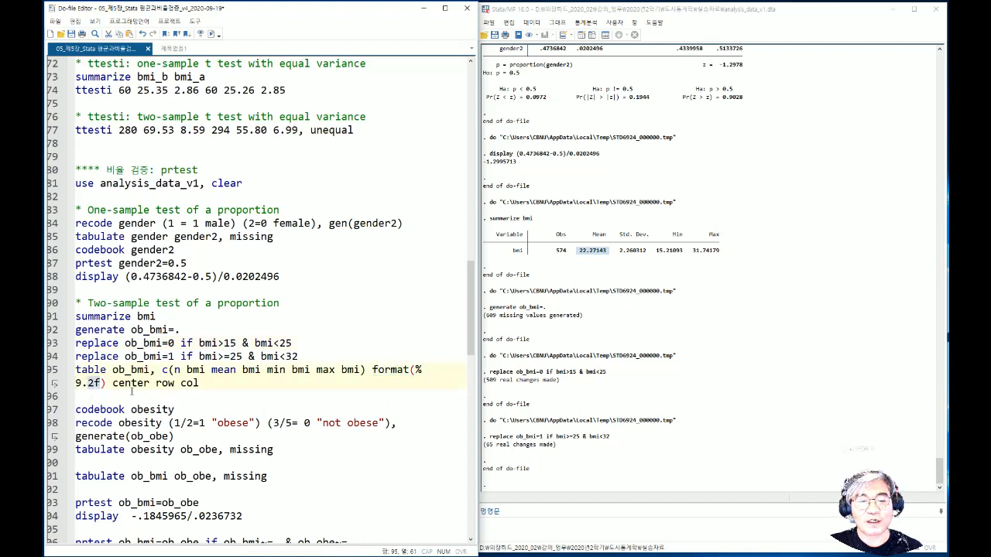
drag(112, 383, 199, 383)
double_click(164, 383)
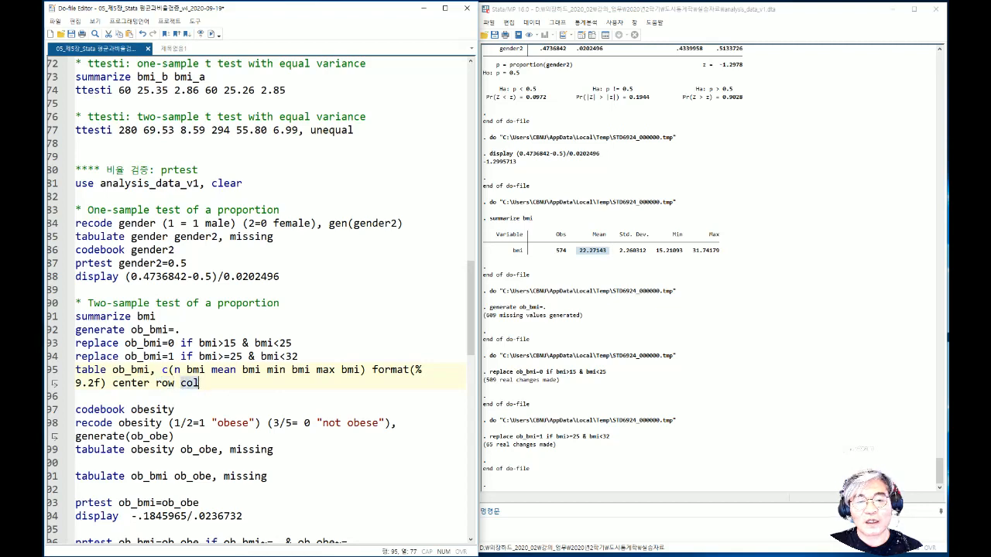
key(shift+Home)
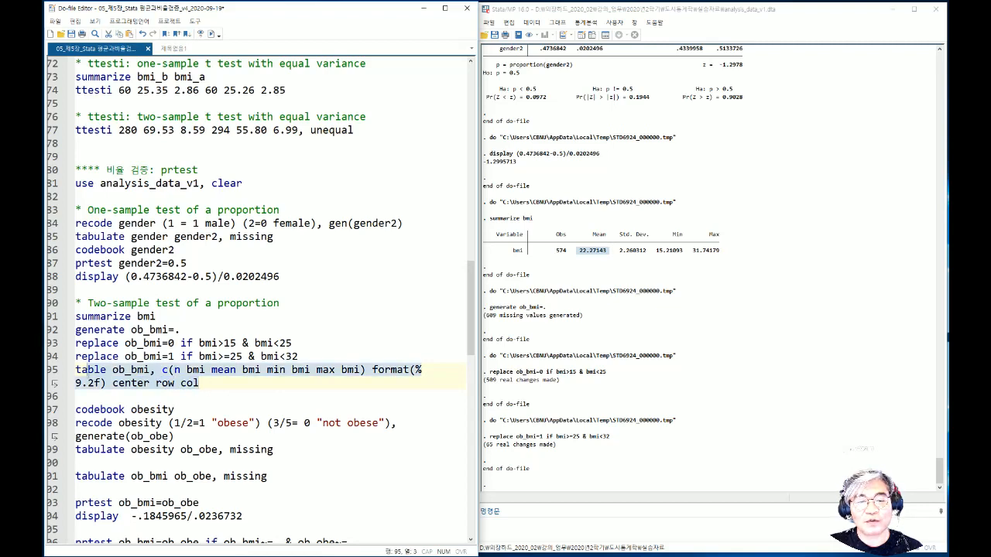
click(210, 34)
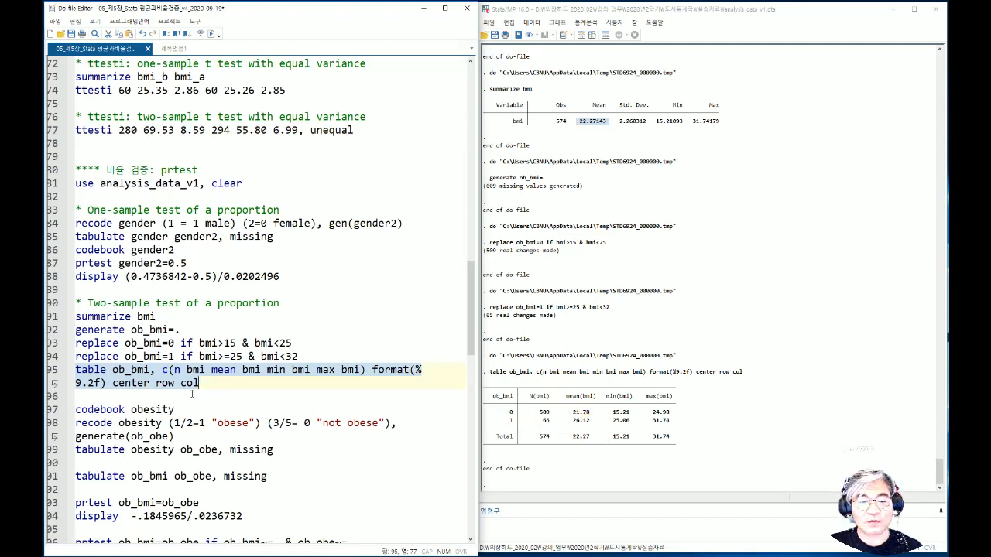
Step: Run codebook obesity and examine how categories 1–2 and 3–5 are labelled in its tabulation
click(195, 410)
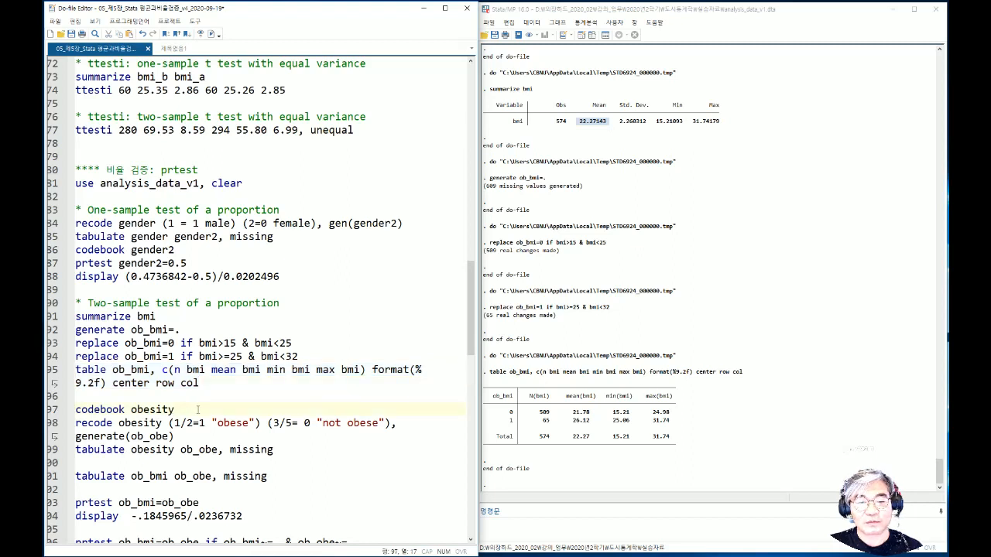
drag(197, 410, 75, 410)
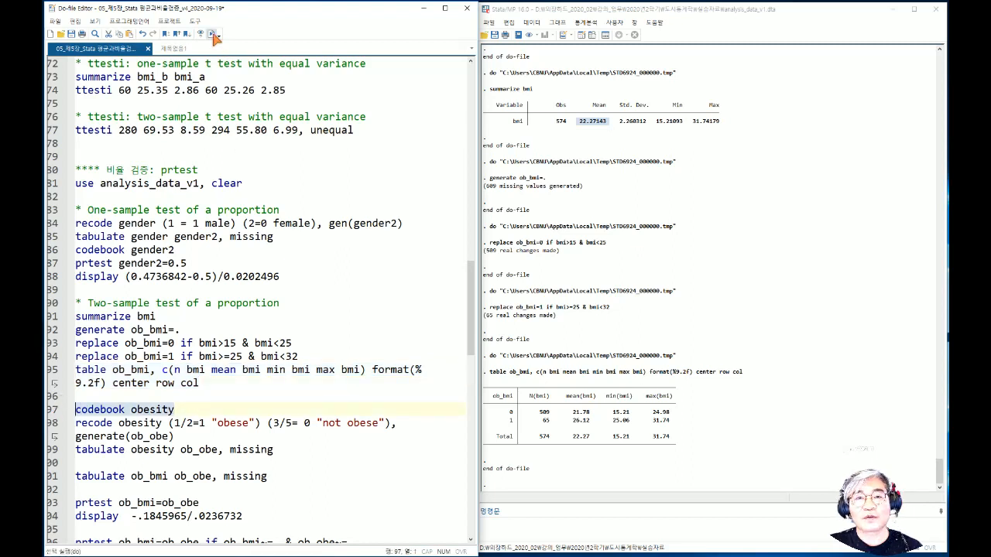
click(209, 34)
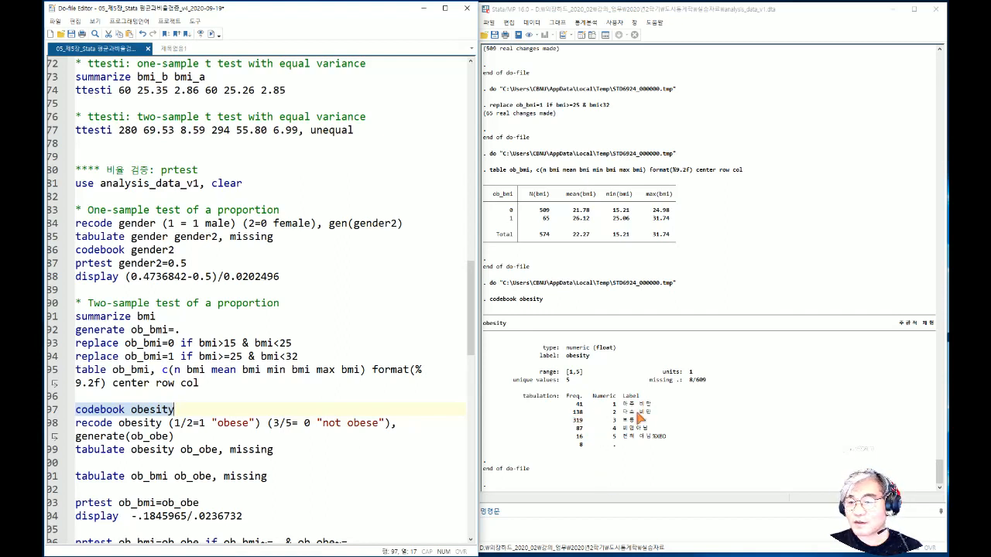
drag(657, 411, 570, 408)
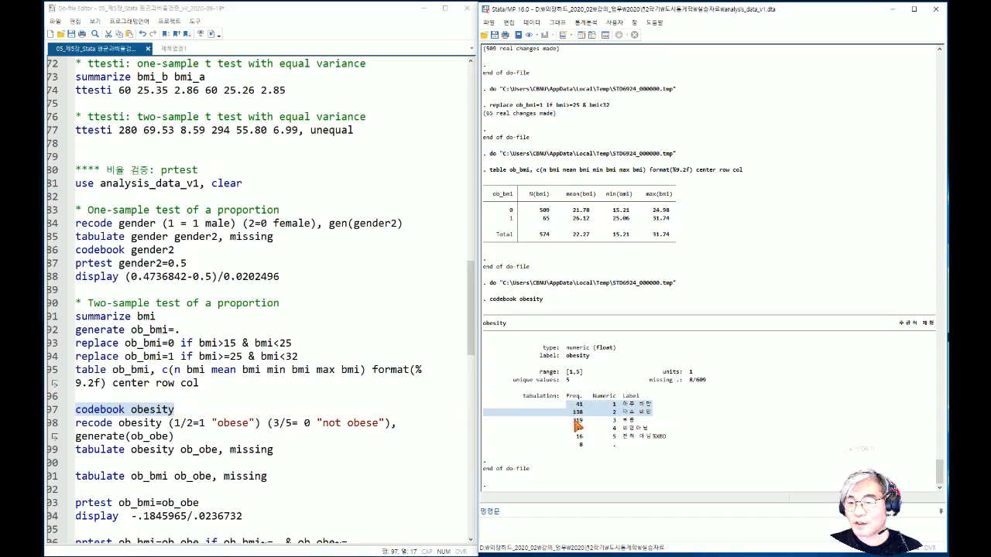
drag(573, 420, 660, 438)
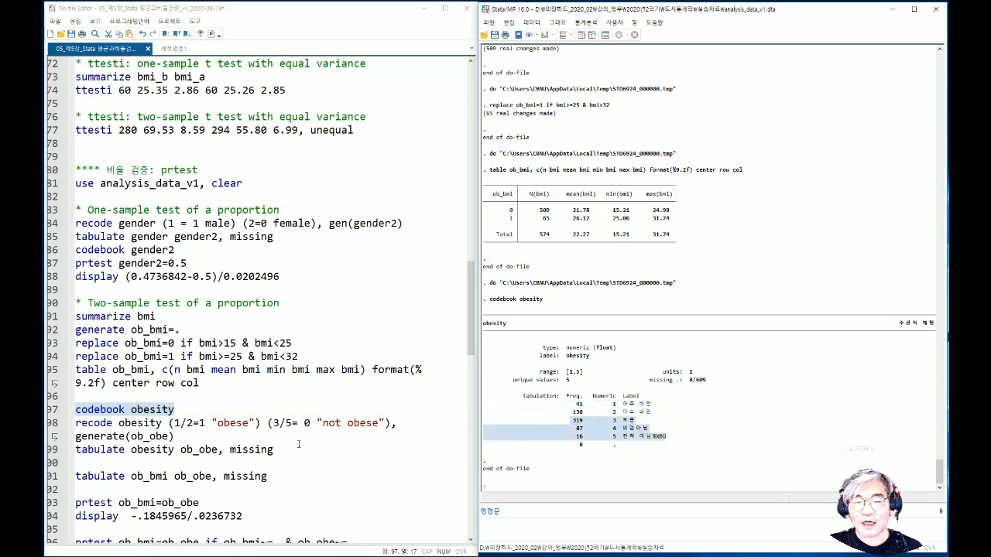
Step: Run the line 98 recode of obesity (1/2=1 "obese") (3/5= 0 "not obese") with generate(ob_obe), including its wrapped continuation
click(152, 423)
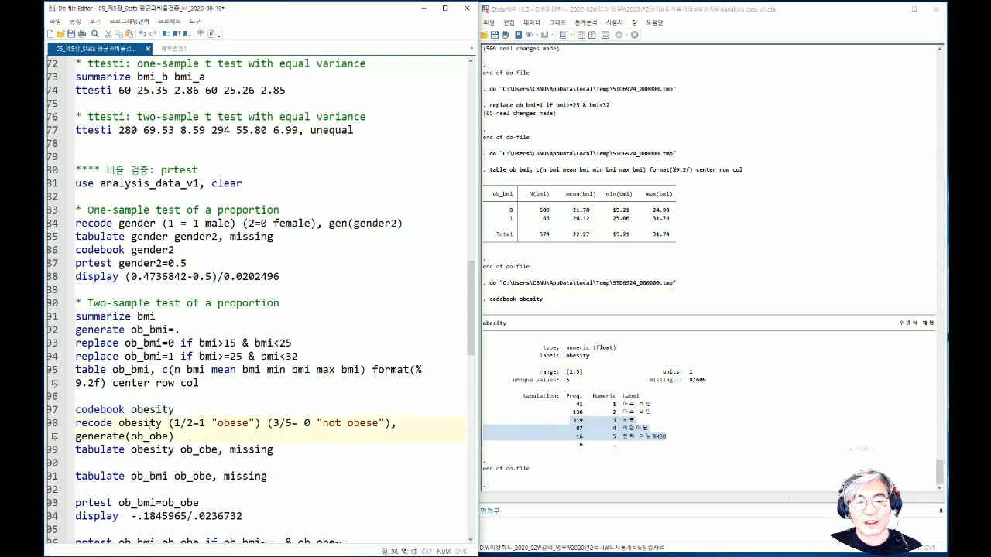
drag(76, 423, 401, 423)
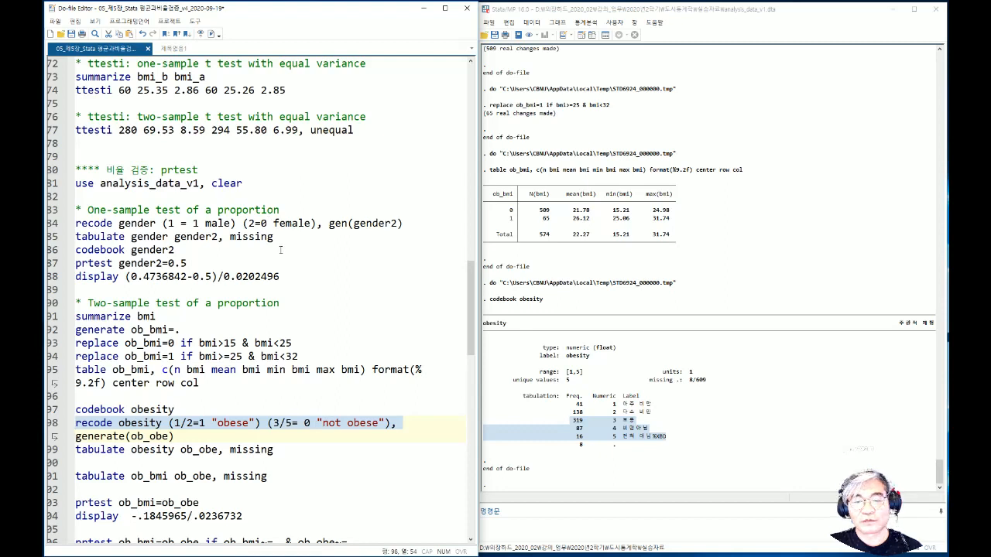
drag(174, 436, 75, 423)
click(212, 36)
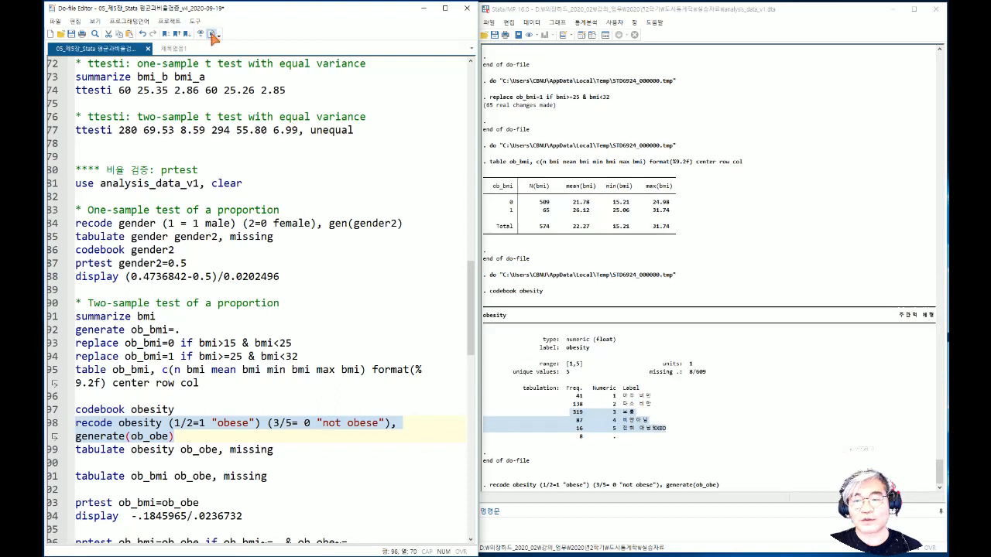
Step: Run tabulate obesity ob_obe, missing from line 99 to cross-check the recoded variable against the original
click(103, 448)
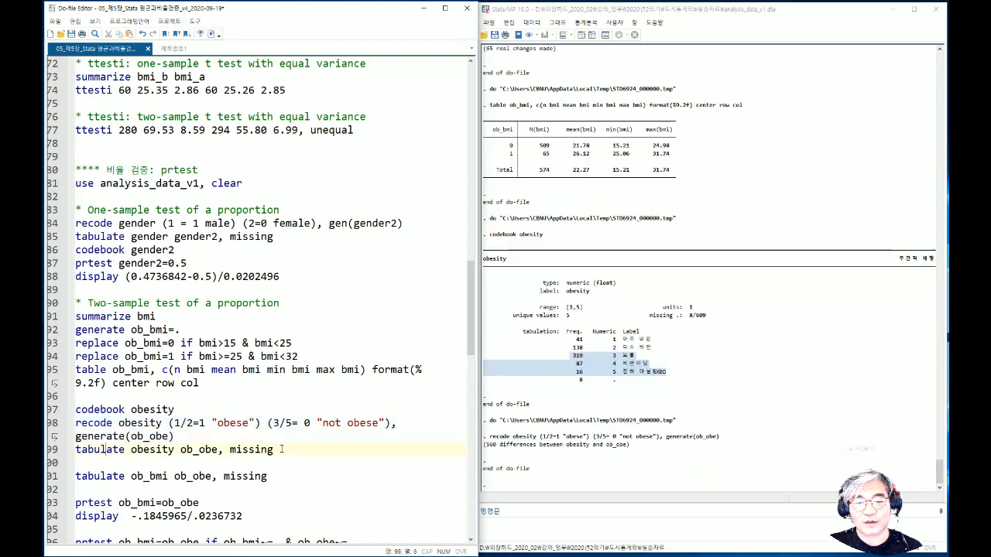
drag(282, 449, 75, 448)
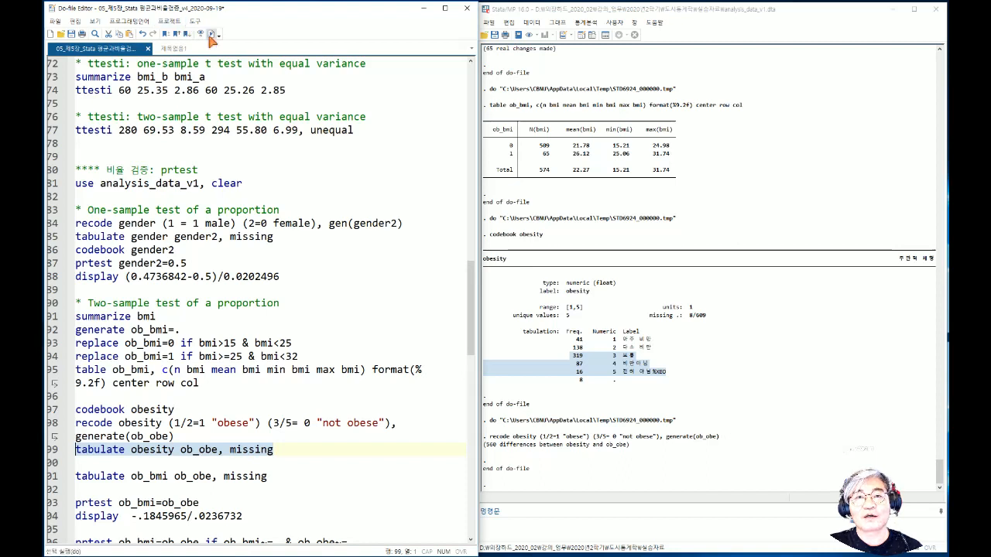
click(211, 36)
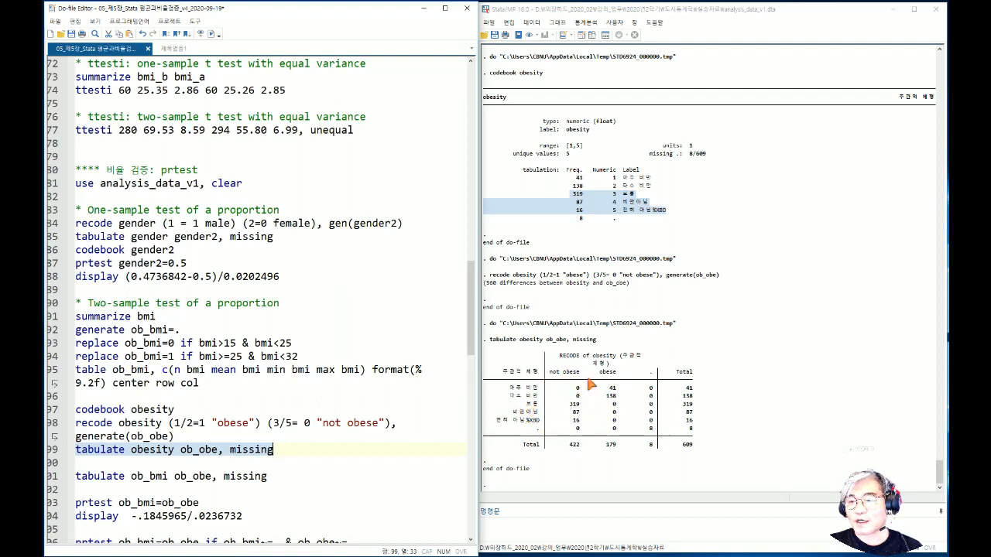
Step: Run tabulate ob_bmi ob_obe, missing from line 101 to cross-tabulate the two binary obesity variables
click(130, 476)
drag(275, 476, 75, 476)
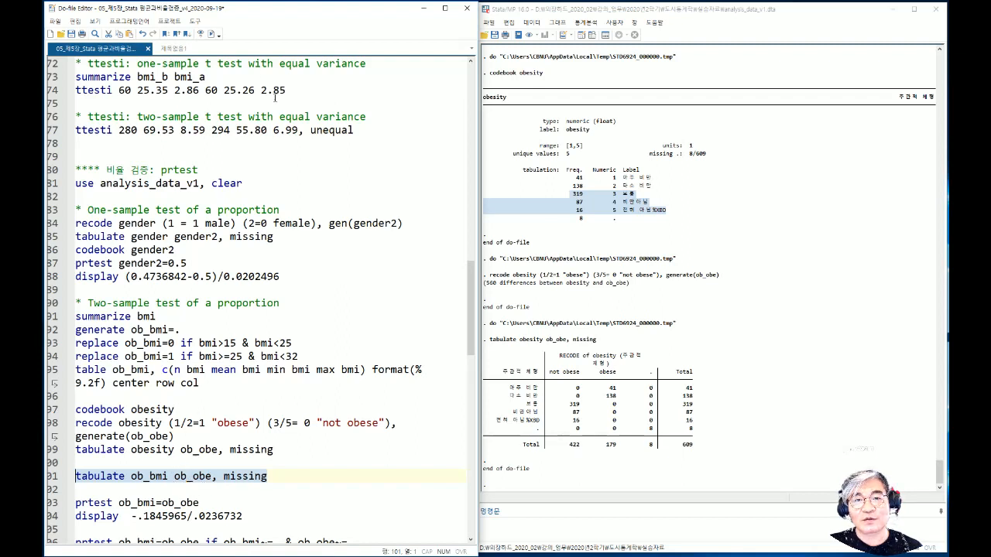
click(210, 34)
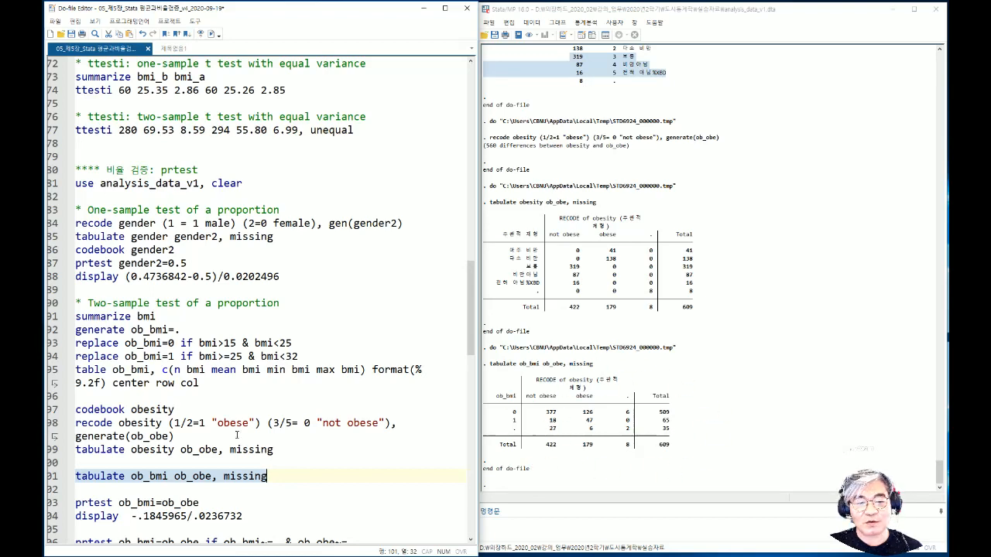
Step: Run the two-sample proportion test prtest ob_bmi=ob_obe from line 103
scroll(236, 435, down, 3)
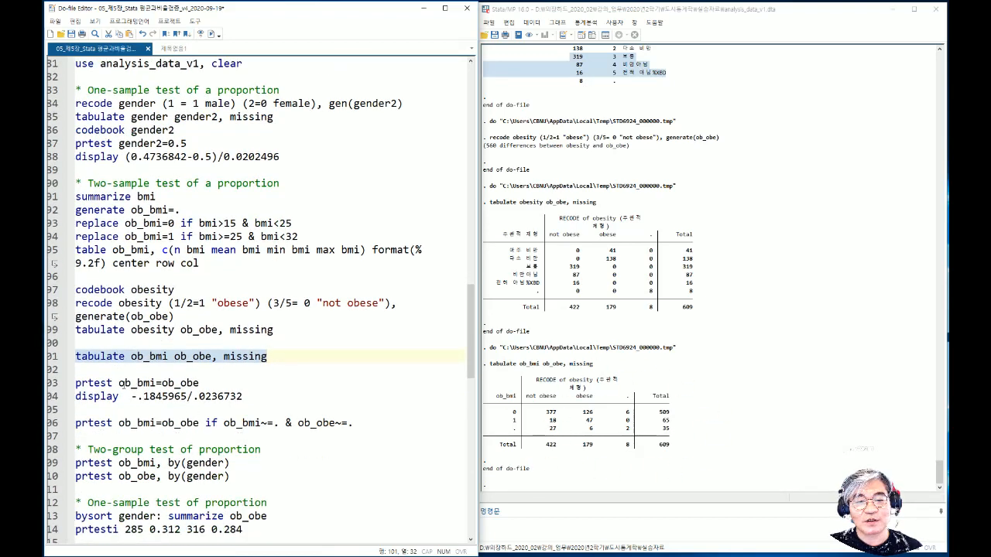
click(139, 382)
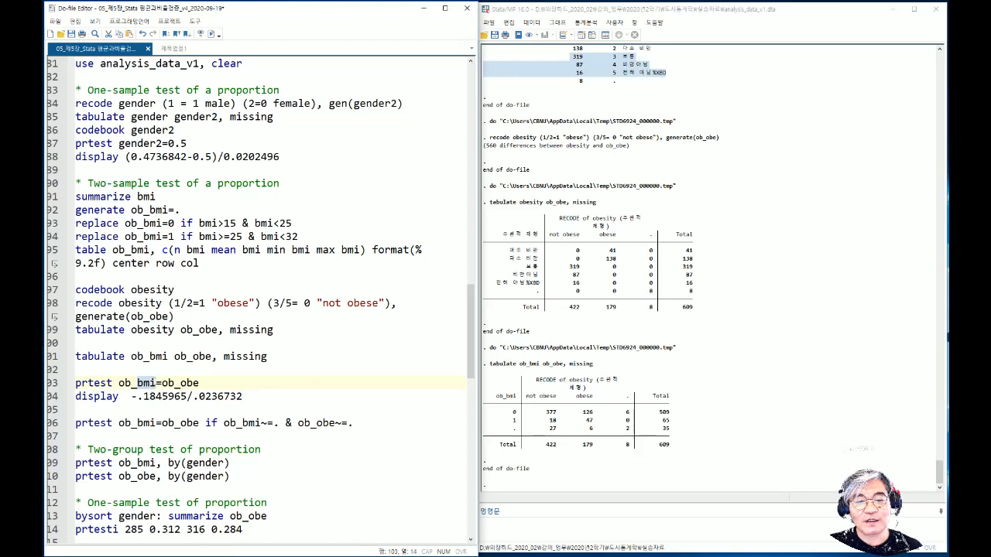
drag(120, 382, 200, 382)
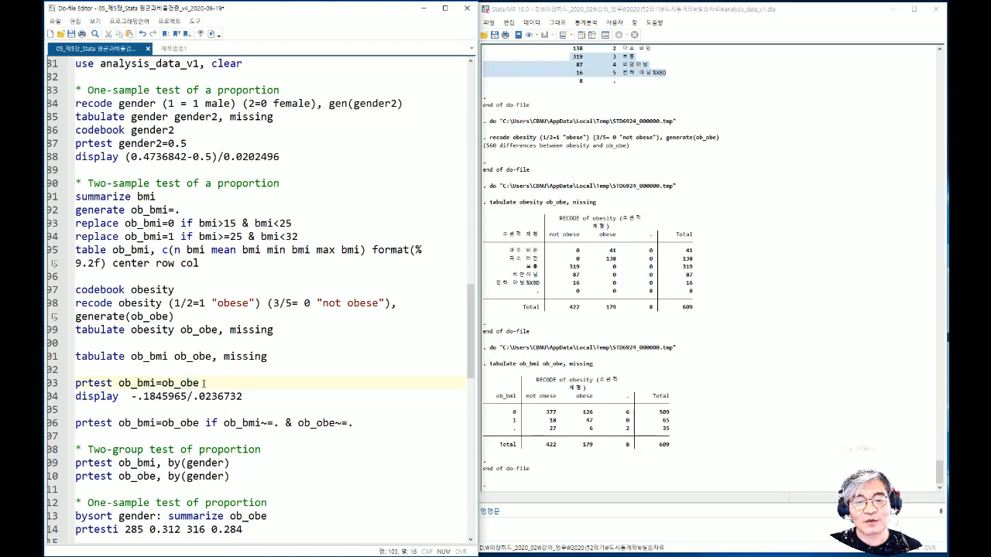
drag(203, 384, 58, 387)
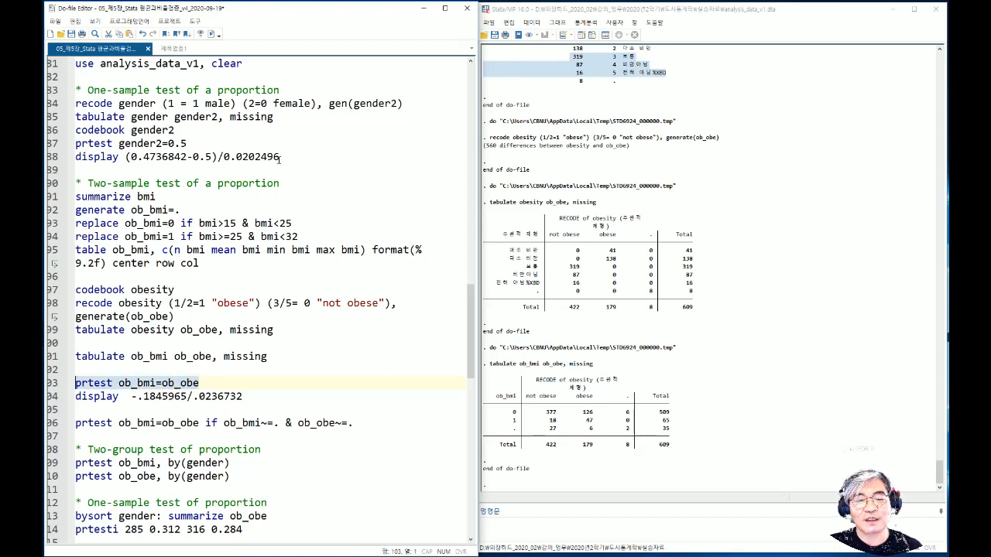
click(209, 34)
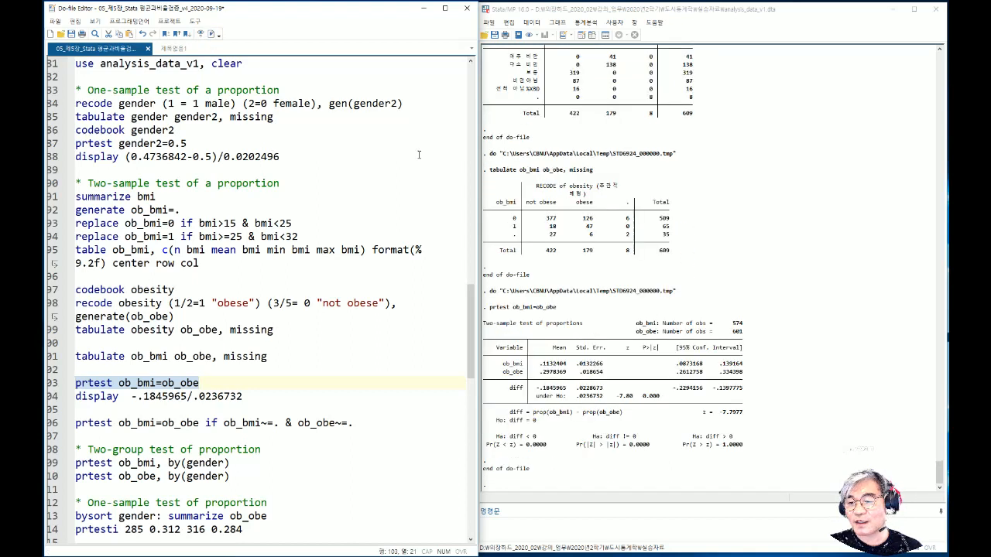
Step: Examine the prtest output: both variables' proportions, their difference, the hypotheses, the z statistic and the two-sided p-value
click(519, 371)
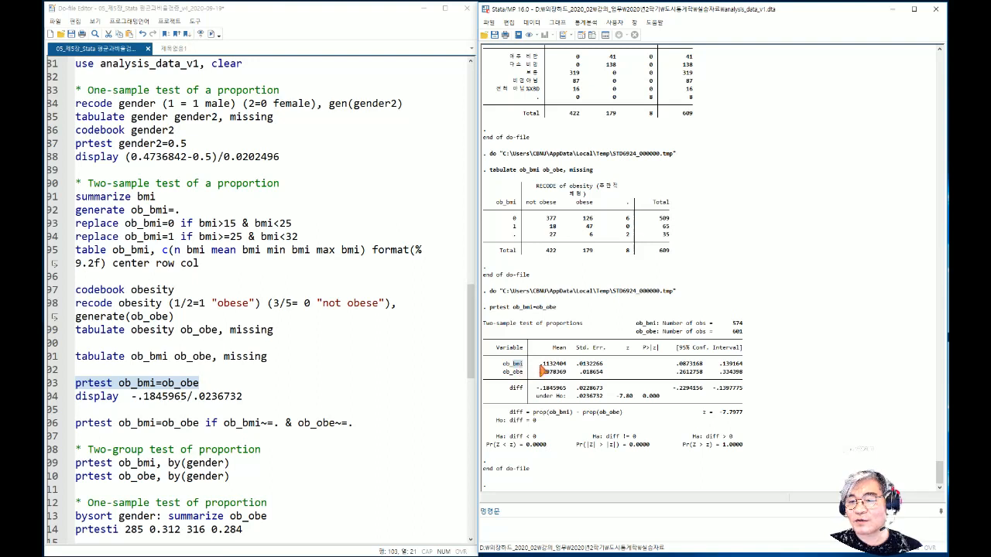
drag(539, 363, 559, 370)
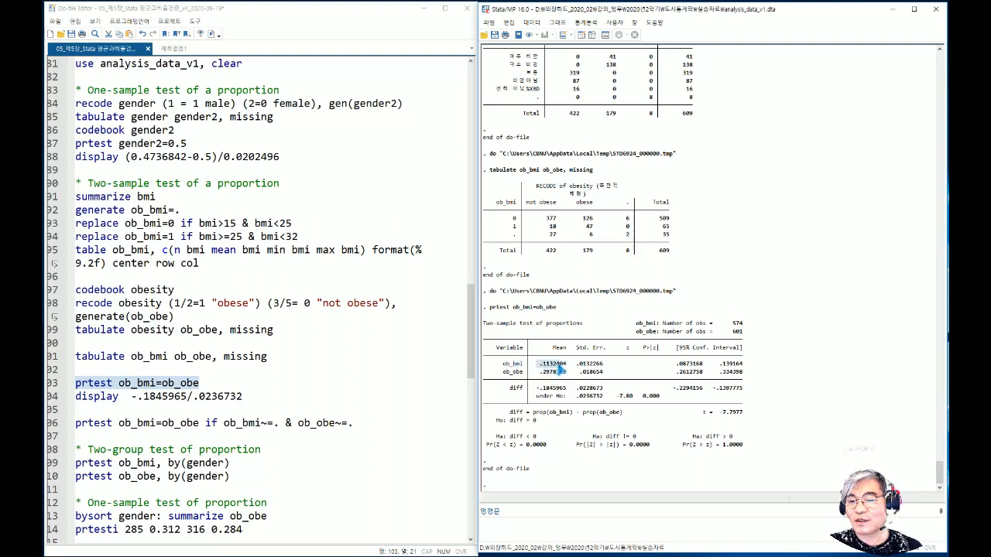
double_click(514, 372)
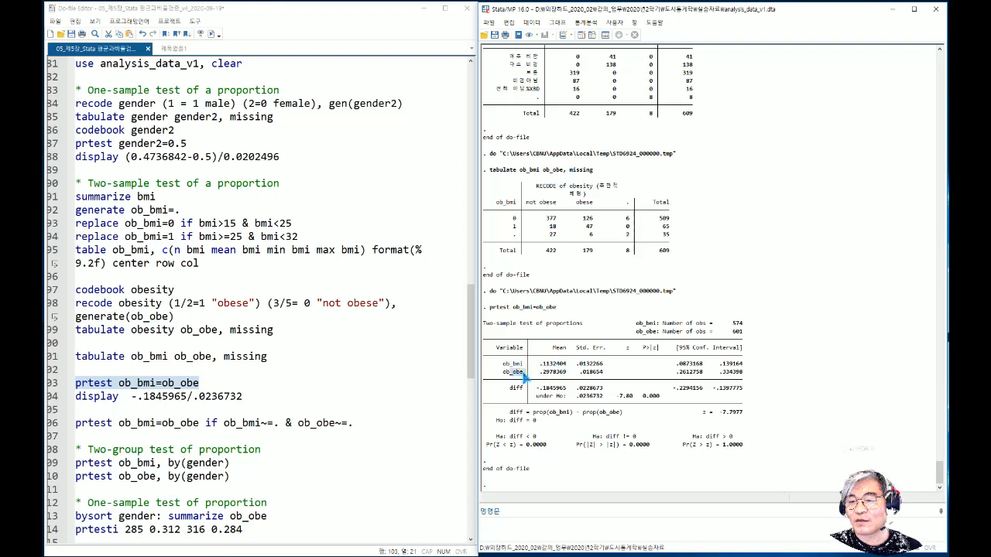
drag(534, 372, 566, 373)
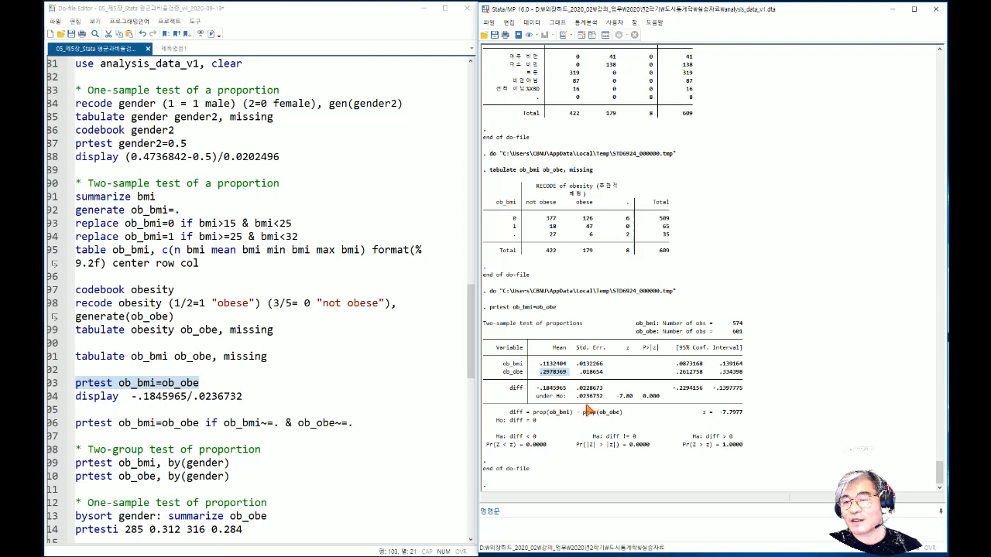
drag(534, 388, 565, 393)
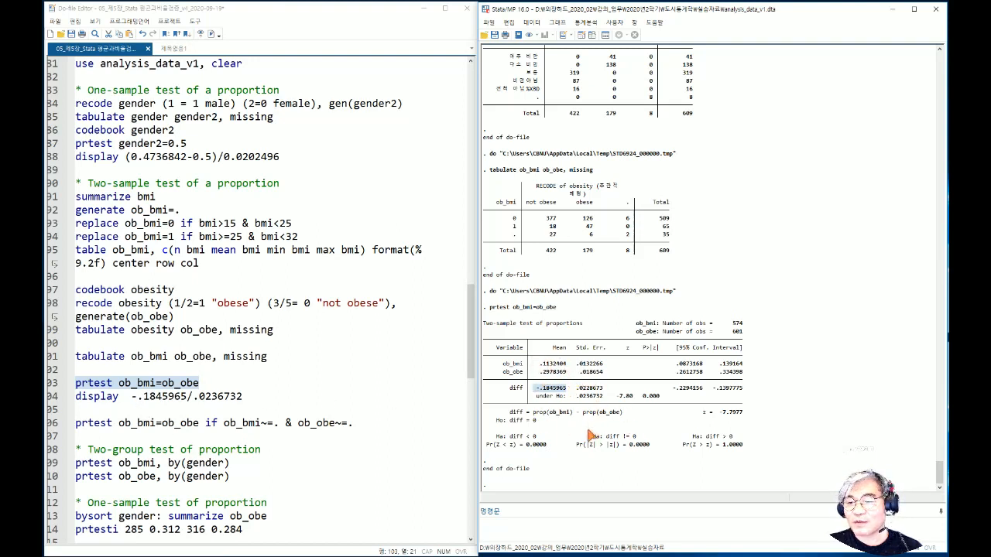
drag(532, 414, 574, 417)
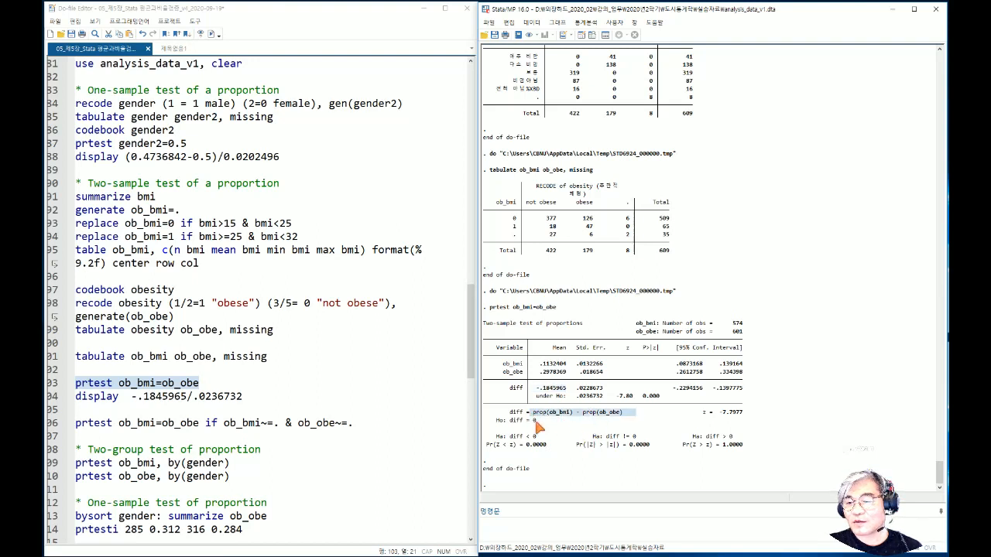
drag(507, 422, 643, 438)
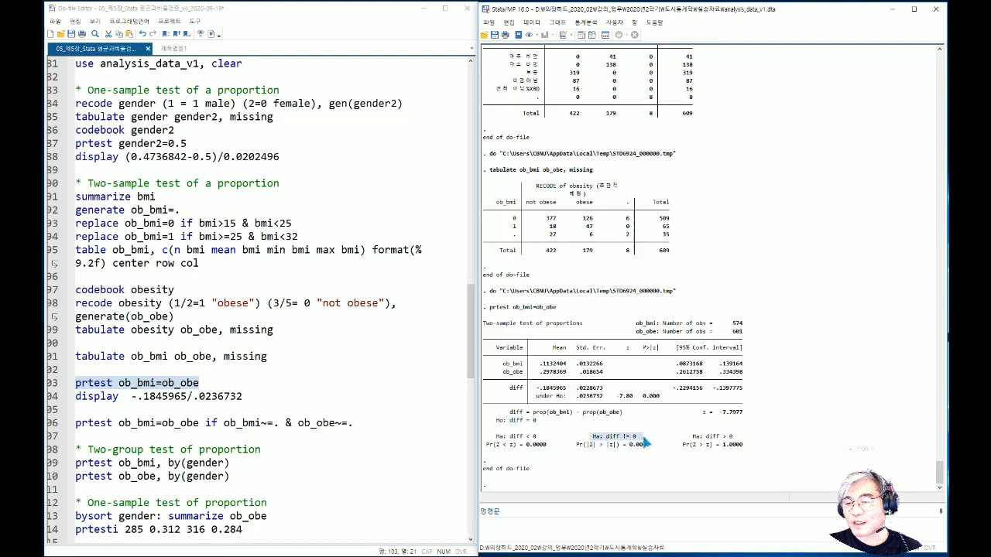
drag(700, 412, 739, 415)
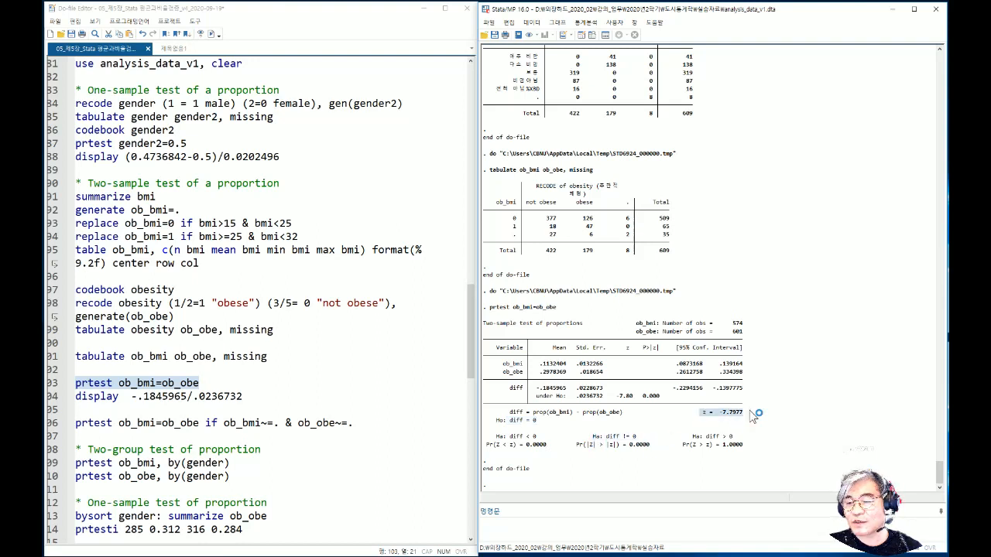
drag(627, 444, 655, 447)
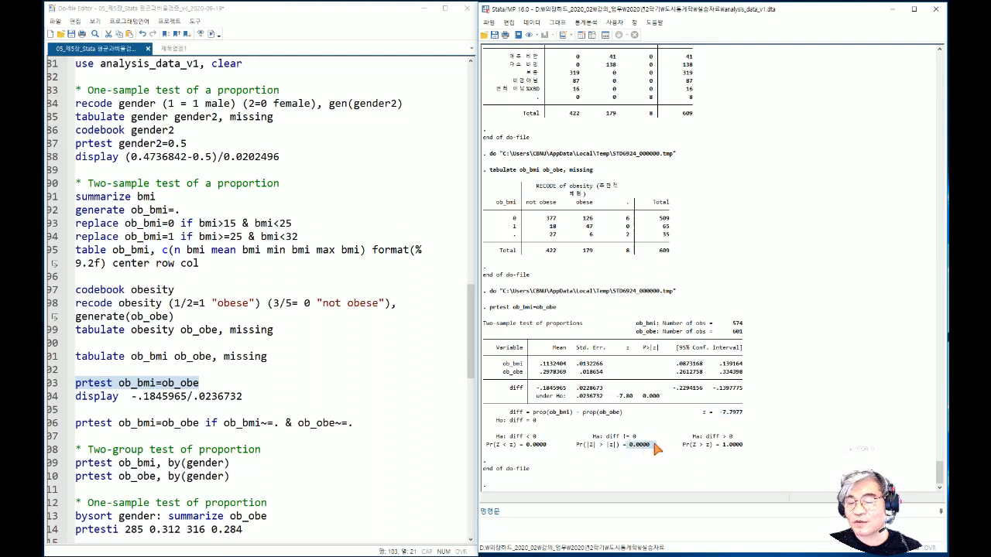
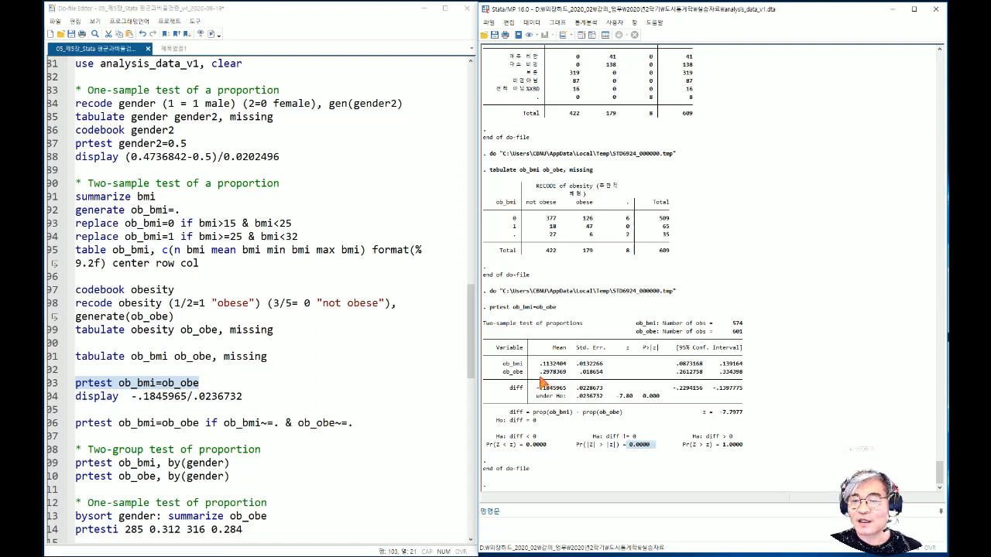
drag(540, 374, 569, 374)
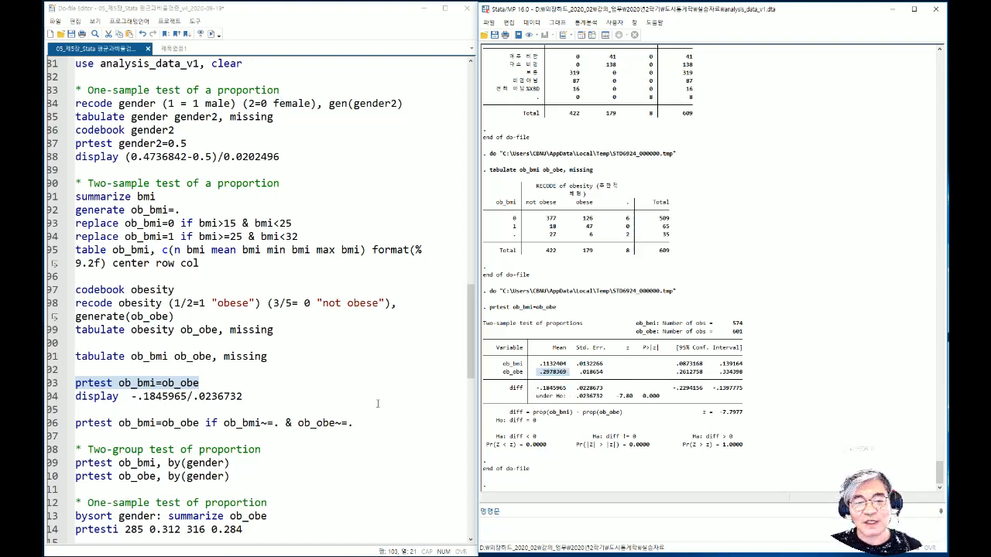
Step: Run display -.1845965/.0236732 from line 104 and compare its result with the z statistic of the proportion test
click(242, 396)
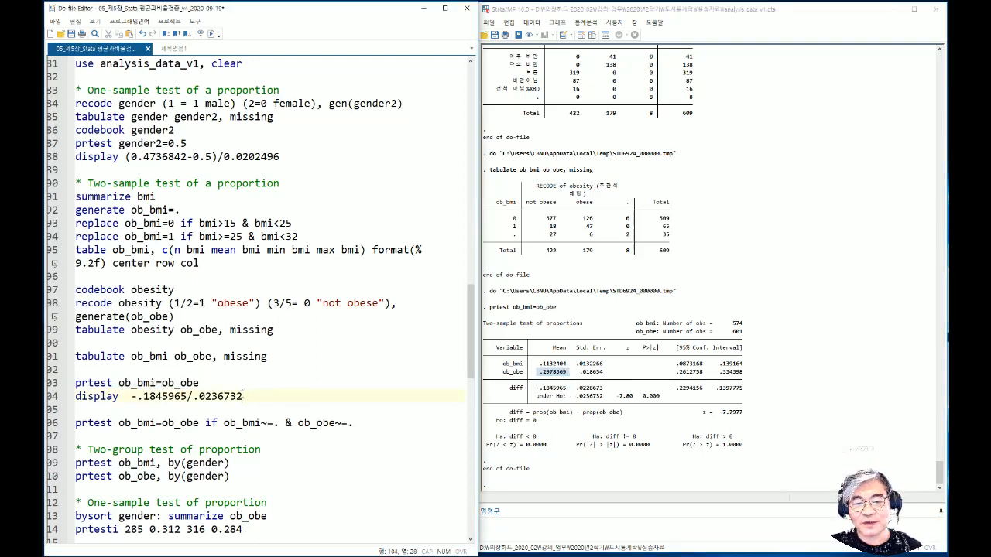
drag(243, 396, 75, 396)
click(214, 34)
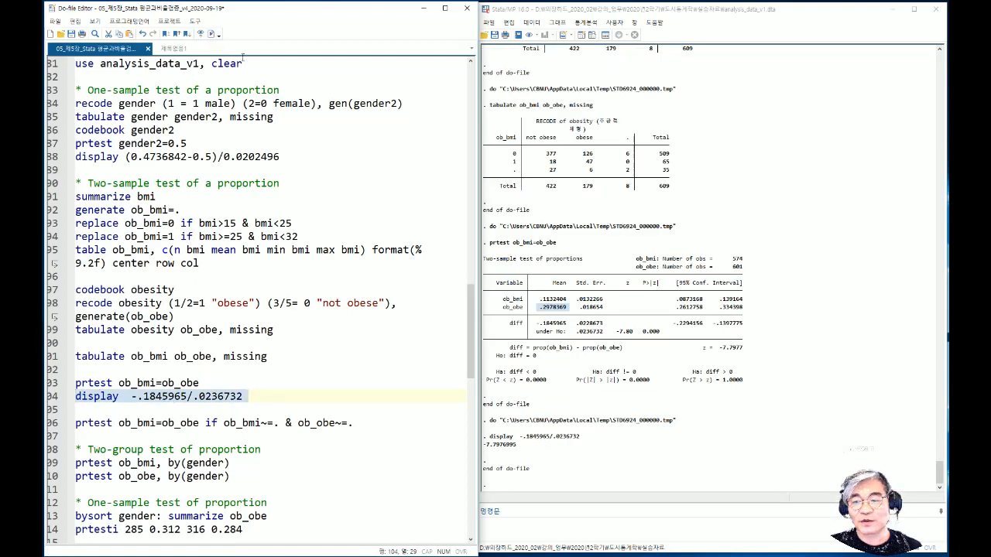
drag(742, 347, 719, 347)
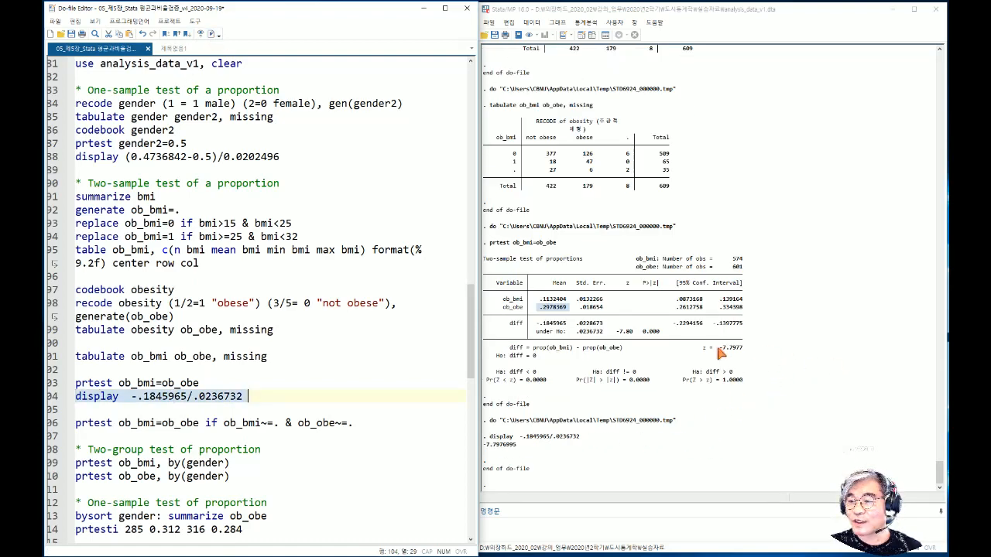
click(523, 448)
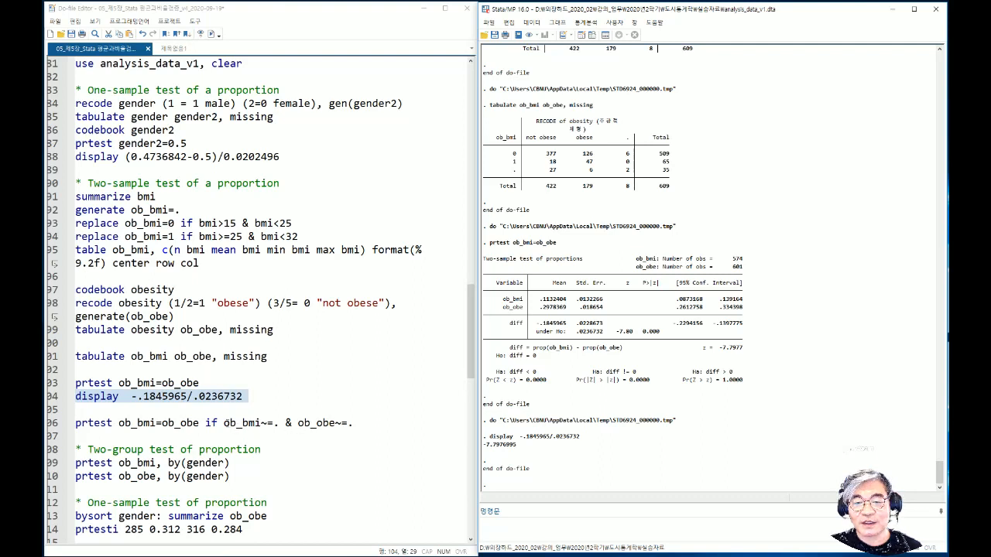
Step: Run prtest ob_bmi=ob_obe if ob_bmi~=. & ob_obe~=. from line 106 and check its two-sided p-value and numbers of observations
drag(224, 422, 75, 422)
click(362, 423)
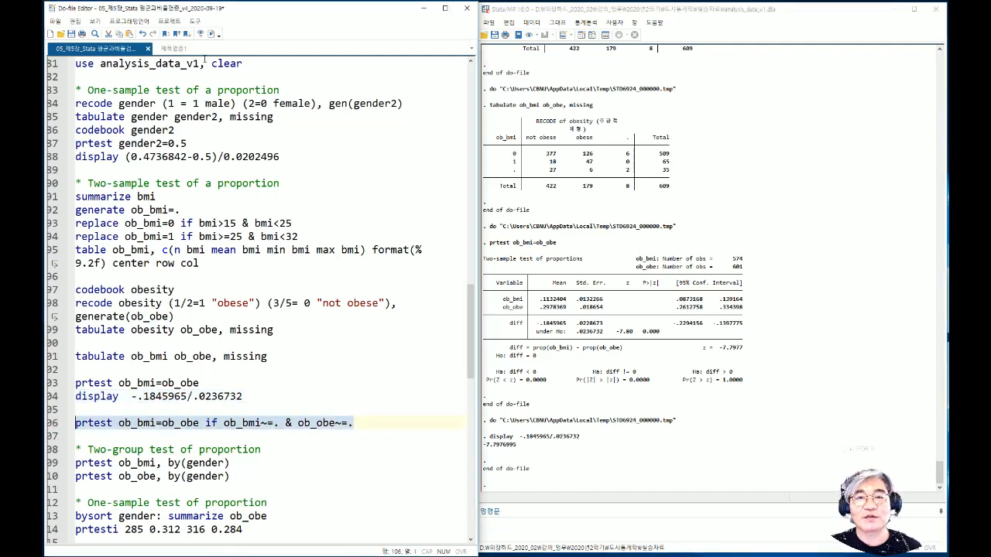
click(215, 34)
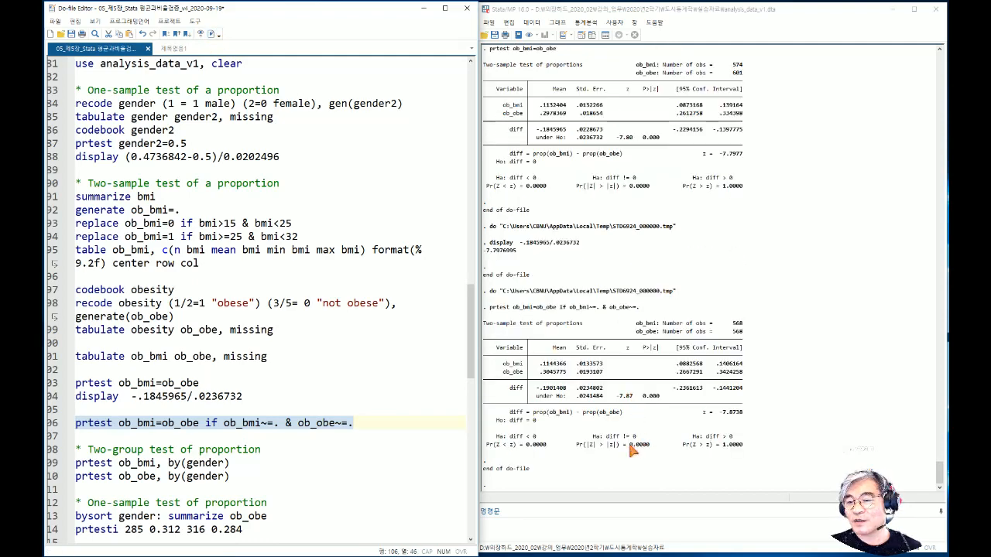
drag(629, 446, 660, 446)
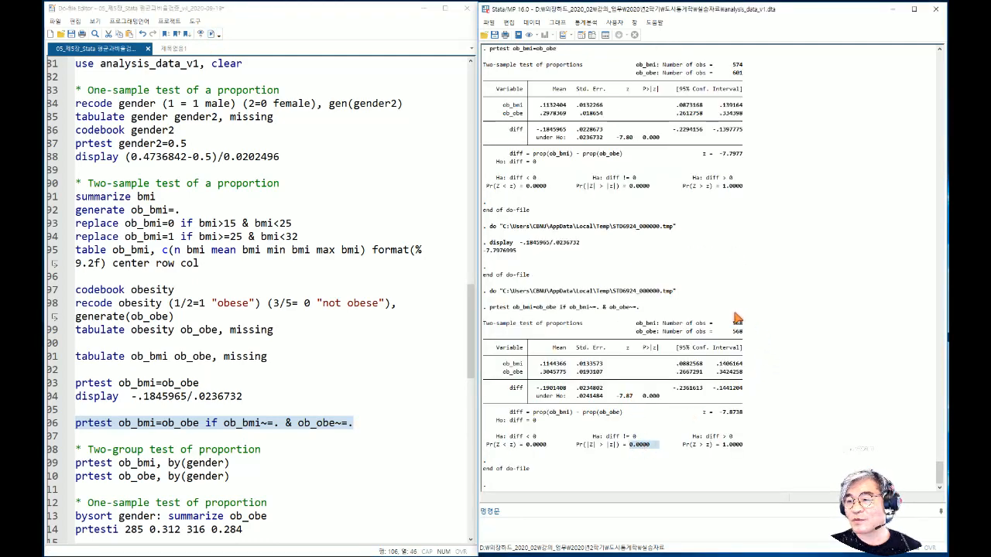
drag(736, 317, 744, 339)
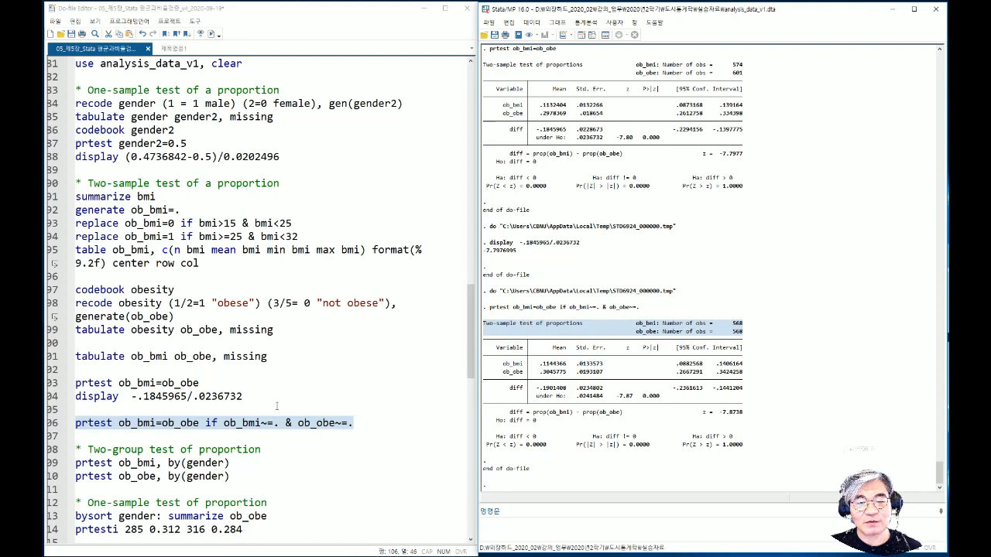
Step: Run the two-group proportion test prtest ob_bmi, by(gender) from line 109 of the do-file
scroll(277, 405, down, 4)
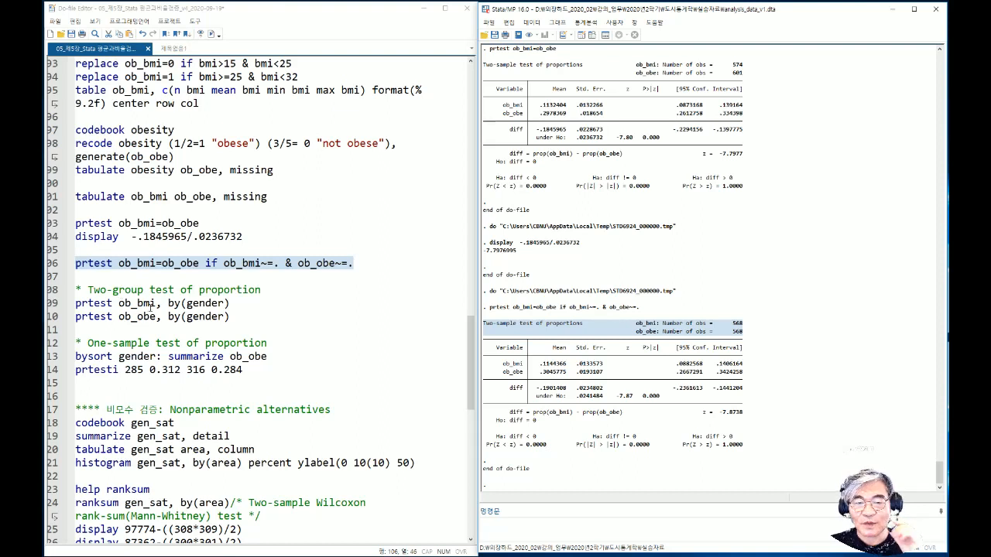
drag(138, 303, 156, 304)
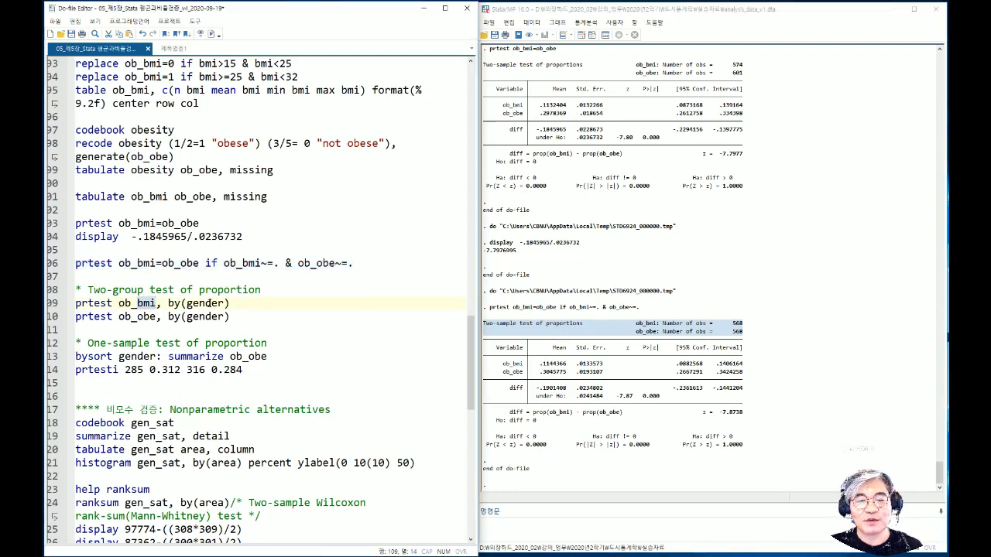
drag(230, 303, 75, 304)
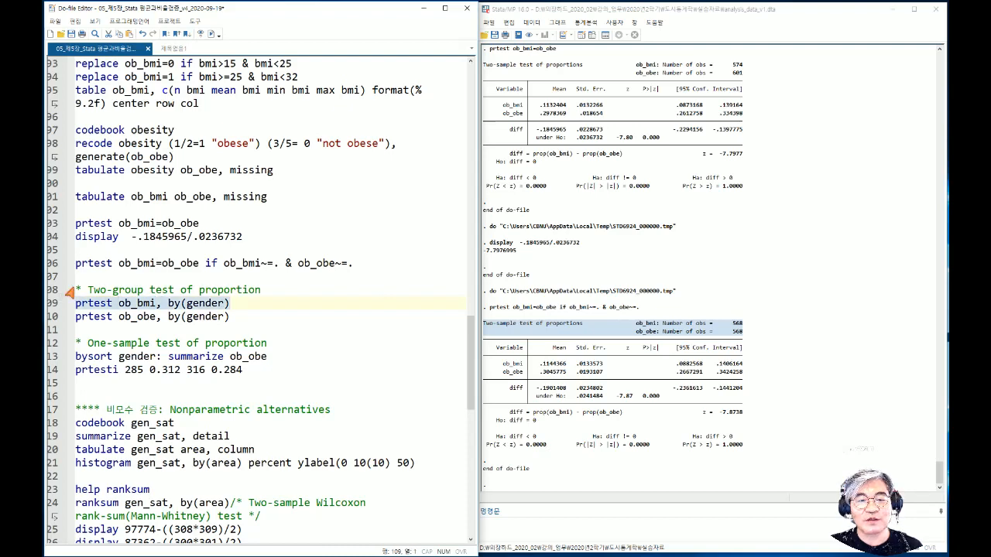
click(214, 34)
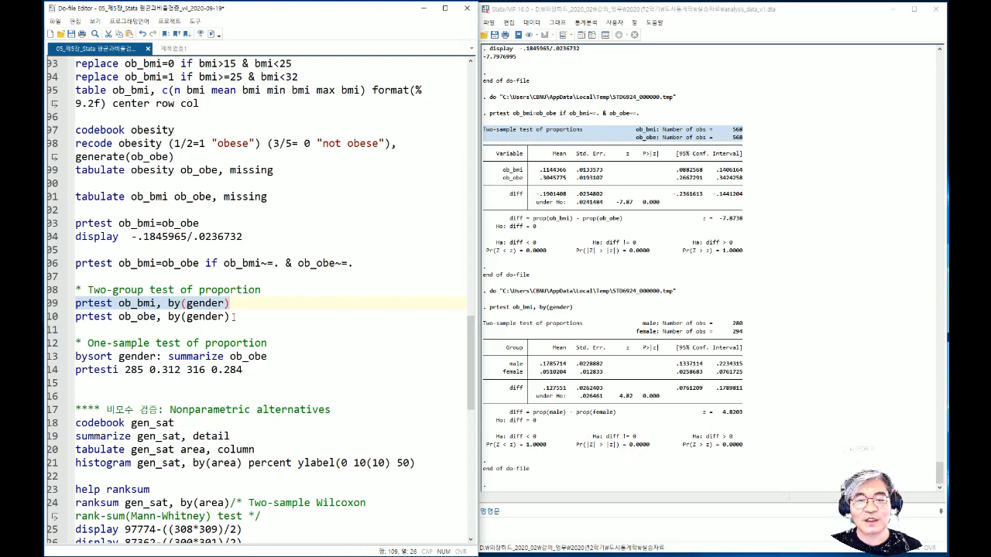
Step: Run prtest ob_obe, by(gender) from line 110 and check its male and female proportions and two-sided p-value
drag(233, 316, 45, 316)
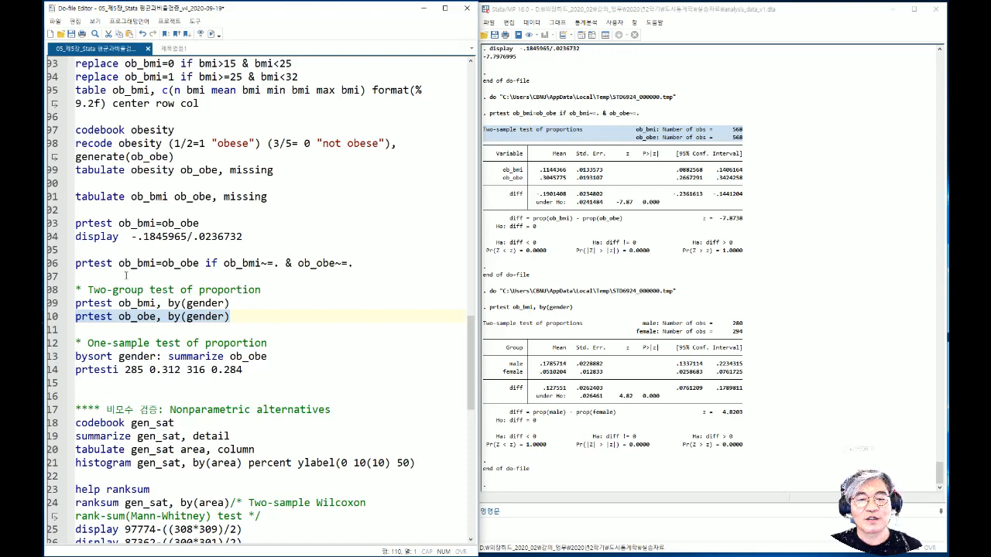
click(212, 34)
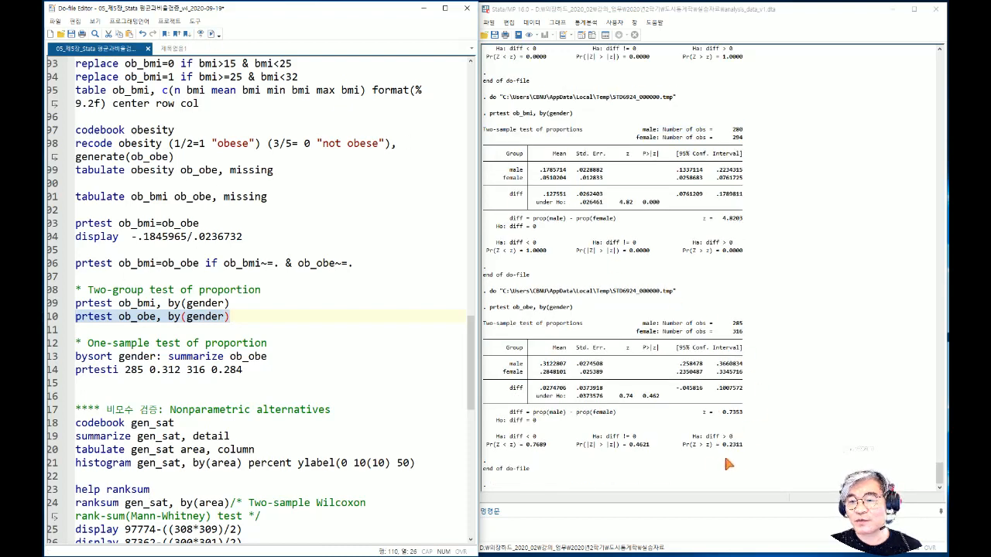
click(636, 448)
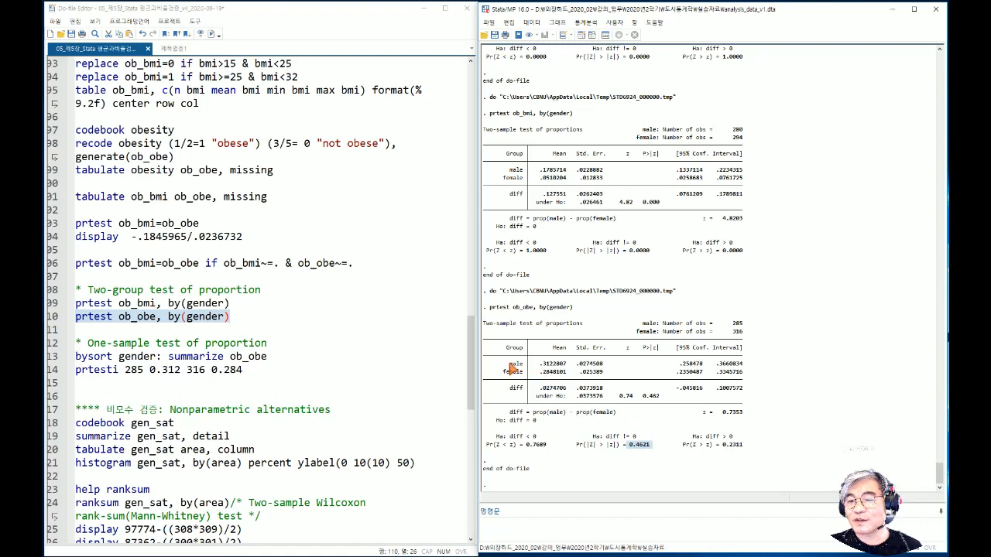
drag(509, 363, 555, 370)
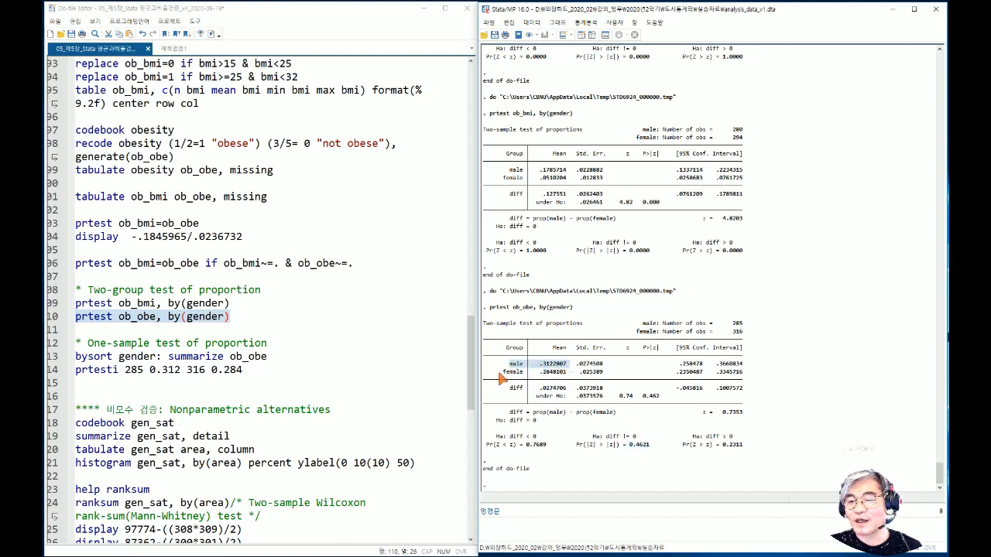
drag(496, 372, 557, 376)
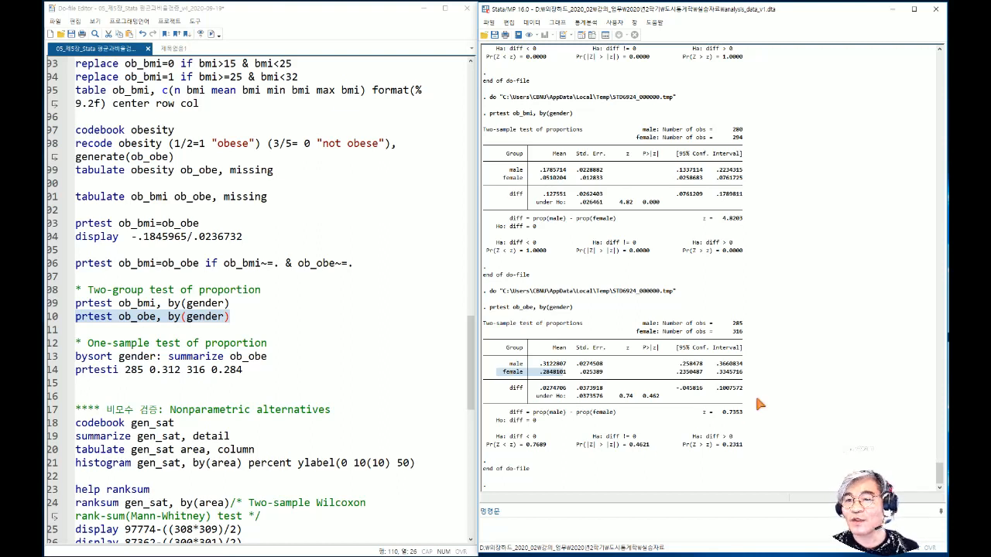
drag(503, 178, 570, 162)
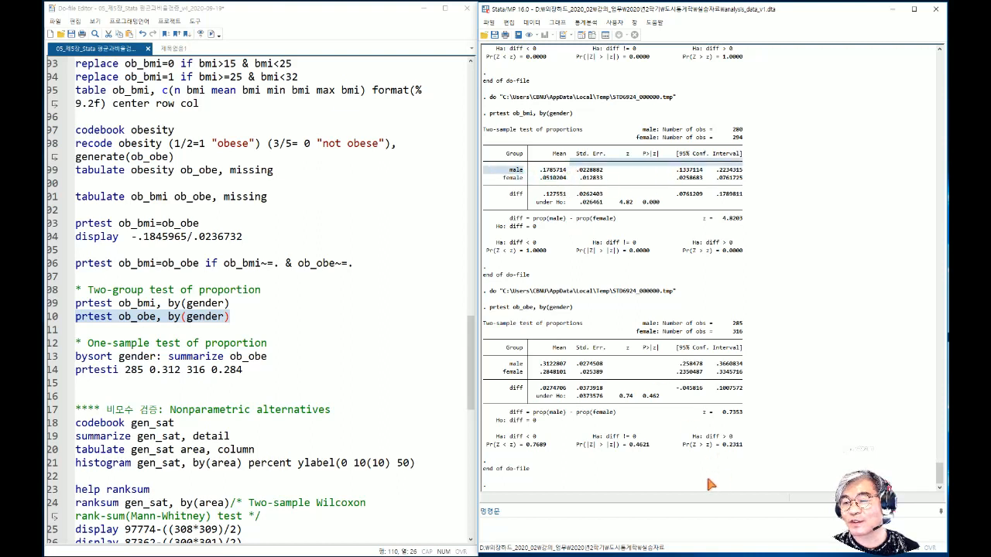
drag(627, 444, 656, 448)
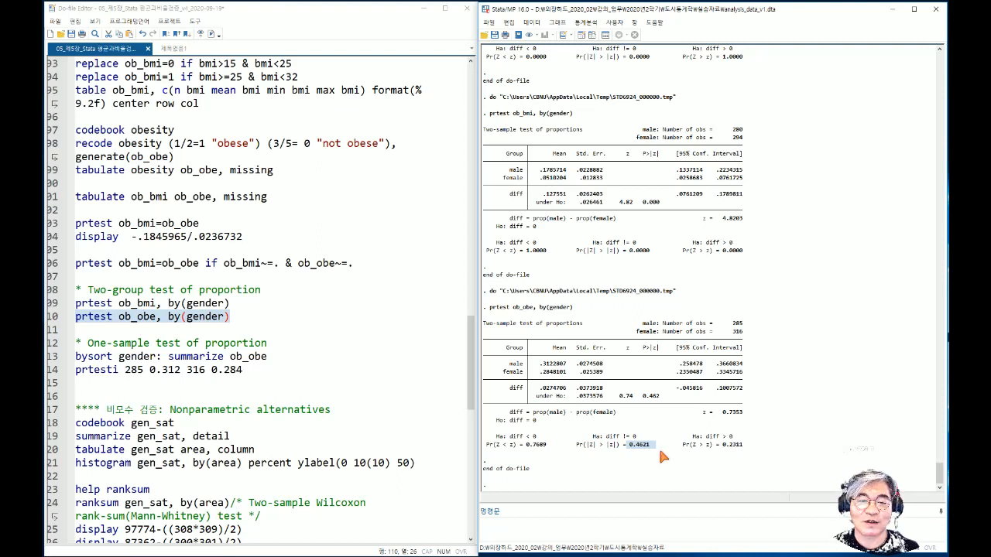
click(106, 370)
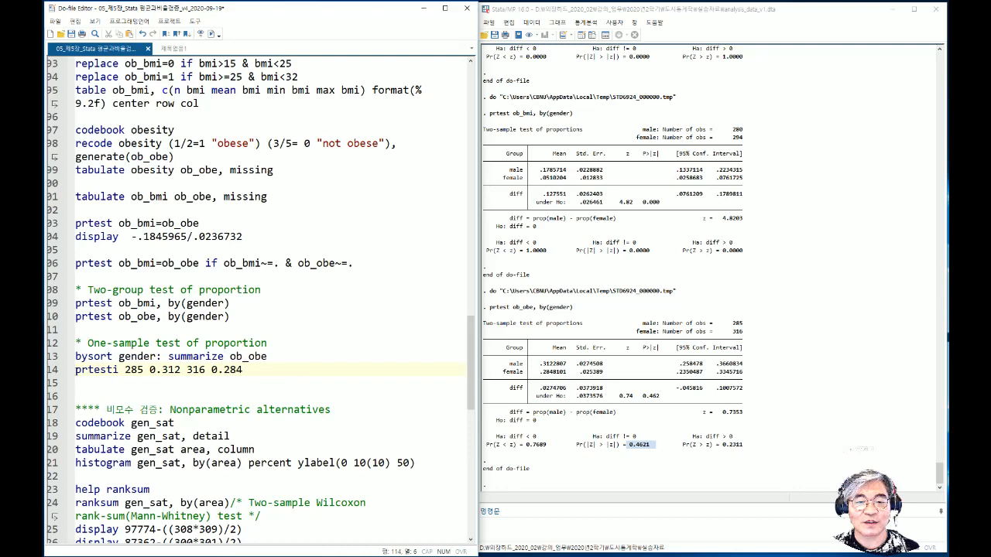
drag(75, 370, 254, 371)
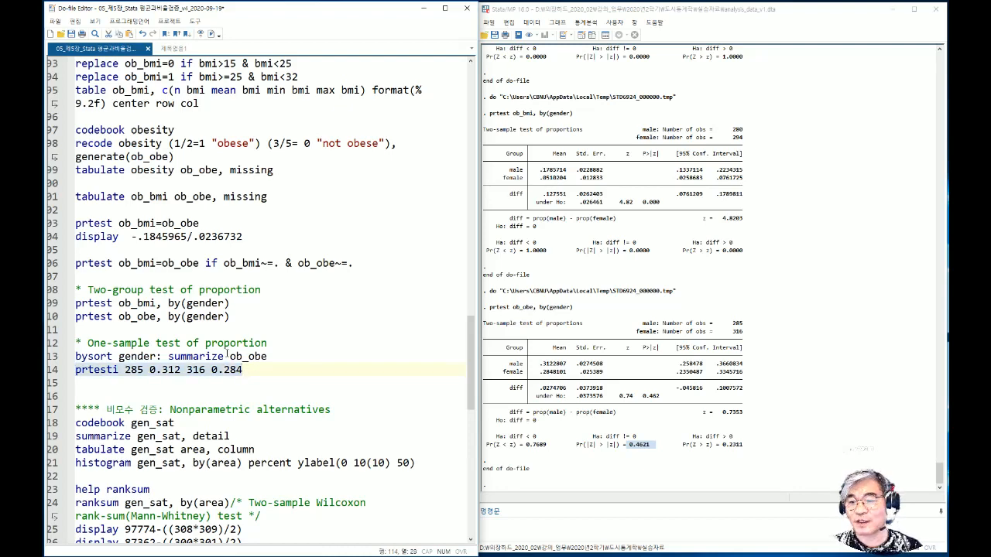
Step: Run codebook gen_sat from line 118 in the nonparametric section and check the variable's type, value tabulation and missing values
scroll(227, 354, down, 6)
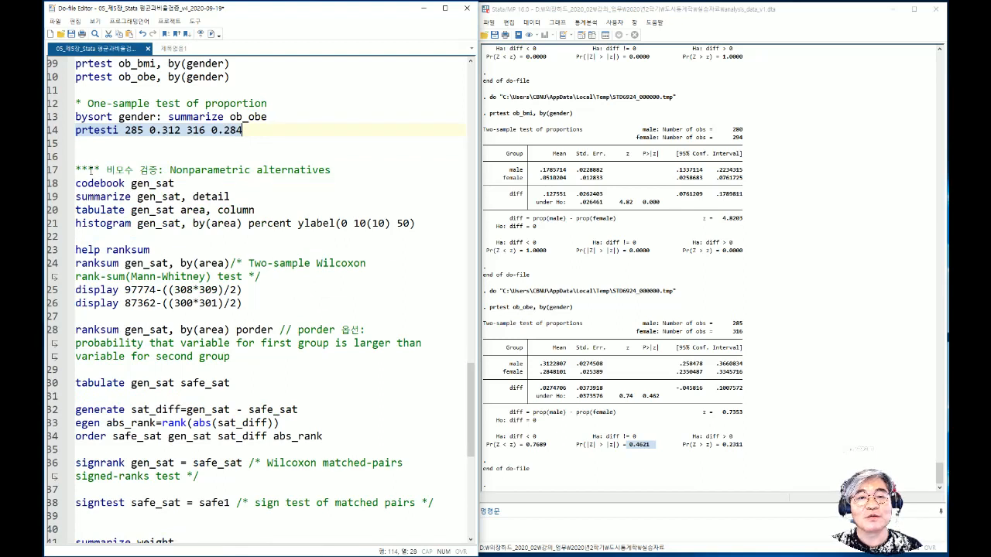
drag(106, 170, 332, 169)
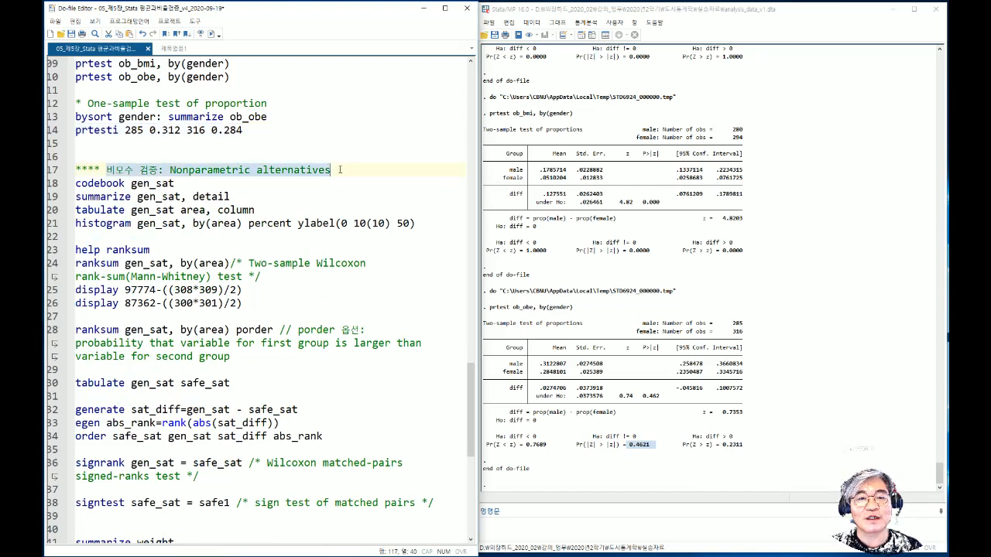
click(75, 184)
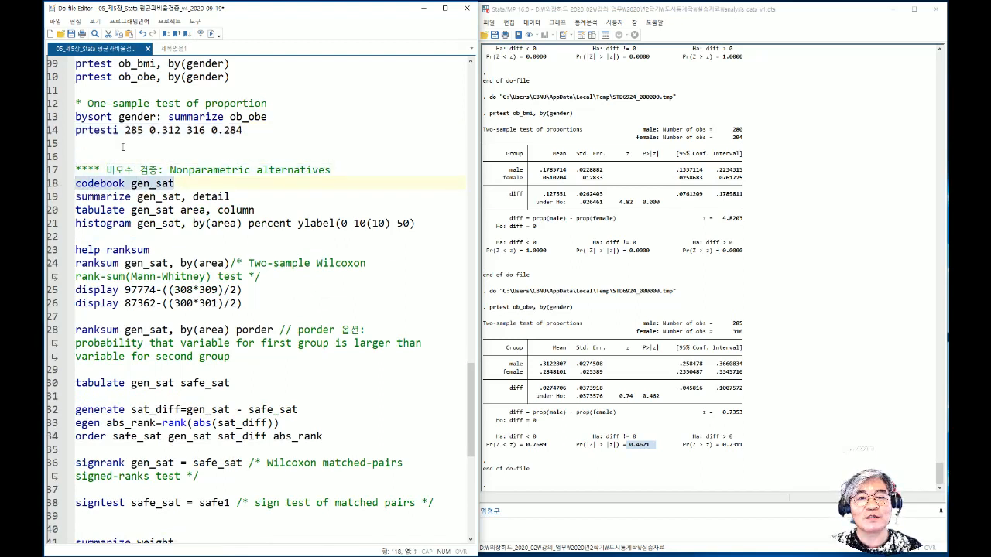
click(210, 34)
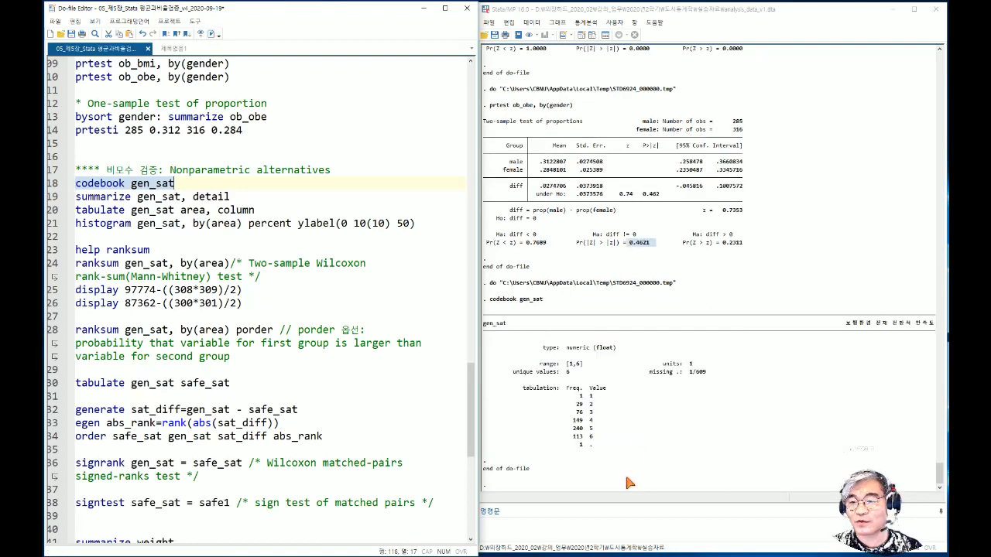
drag(590, 394, 596, 439)
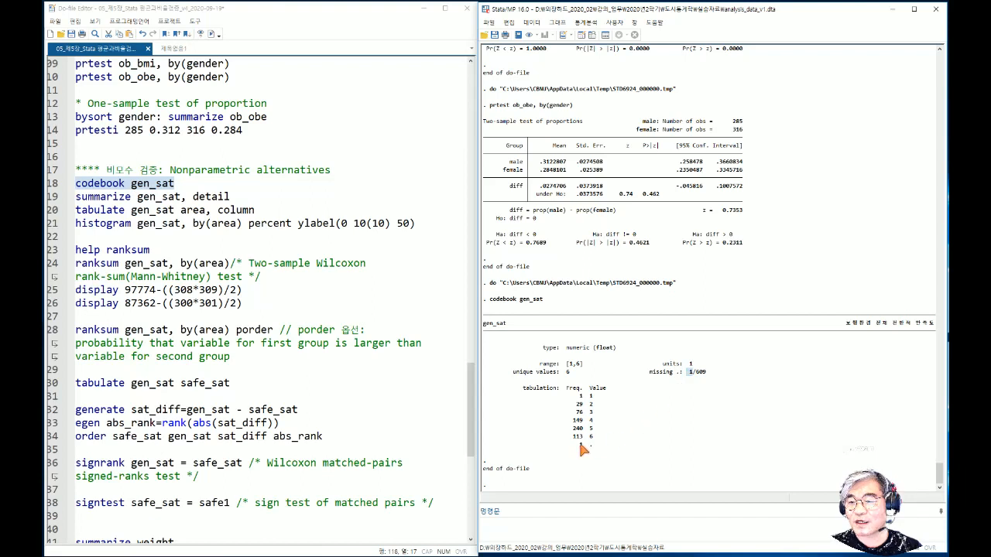
drag(577, 445, 595, 444)
drag(569, 365, 616, 348)
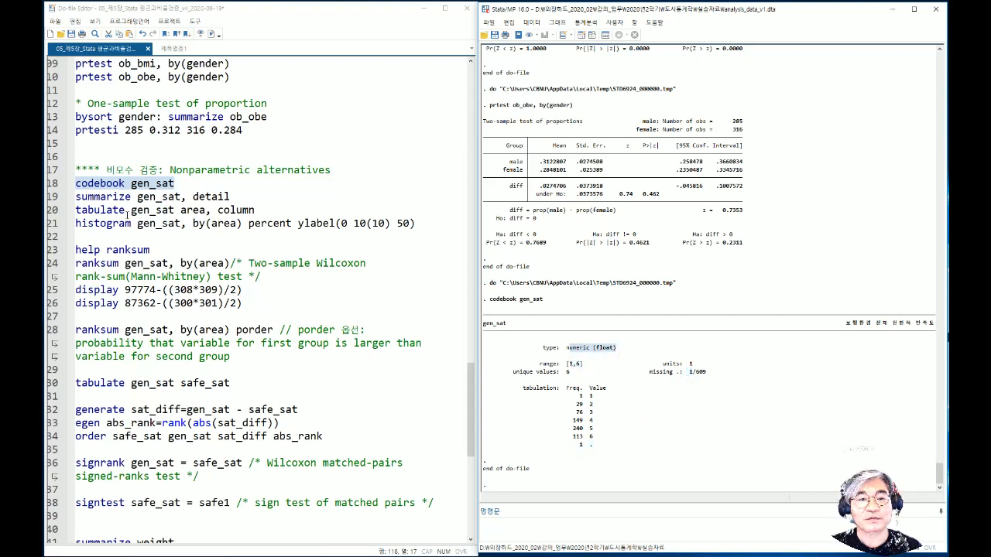
Step: Run summarize gen_sat, detail from line 119 and check the mean, median, skewness and kurtosis
drag(243, 195, 75, 183)
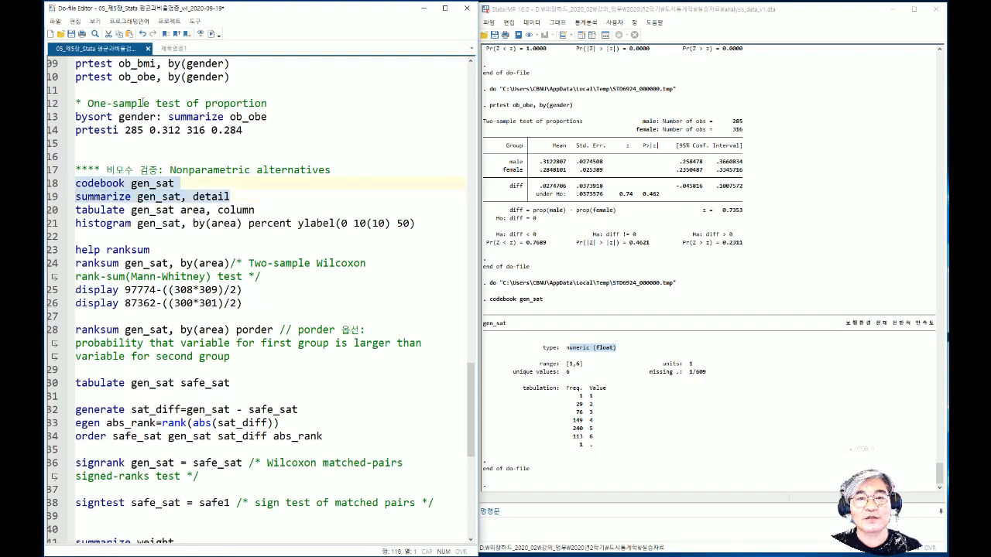
click(130, 197)
drag(243, 197, 75, 197)
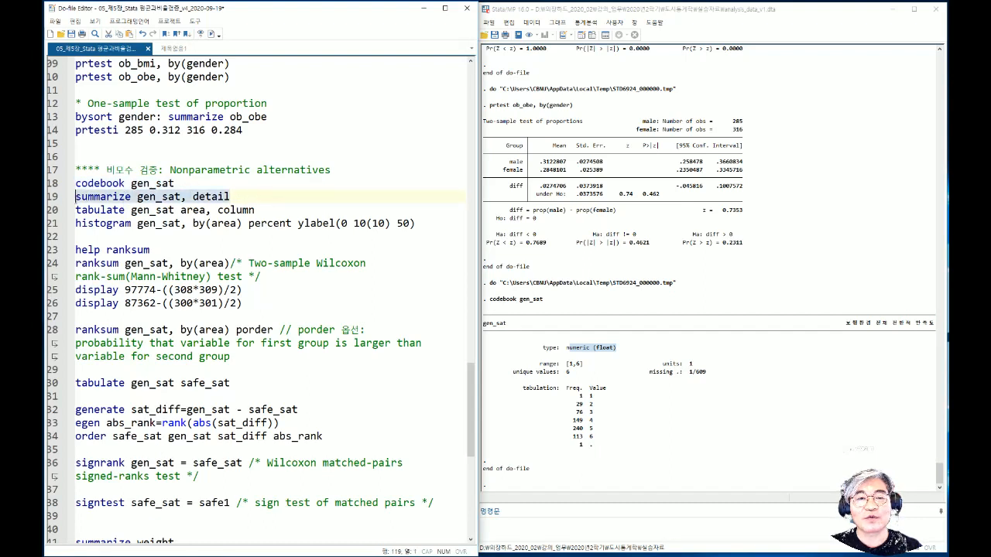
click(209, 34)
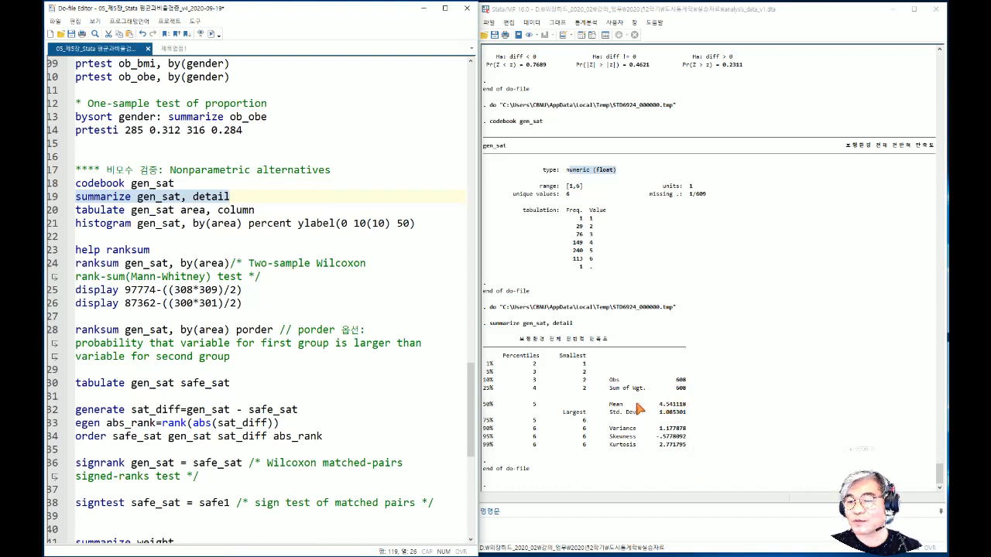
drag(659, 403, 686, 405)
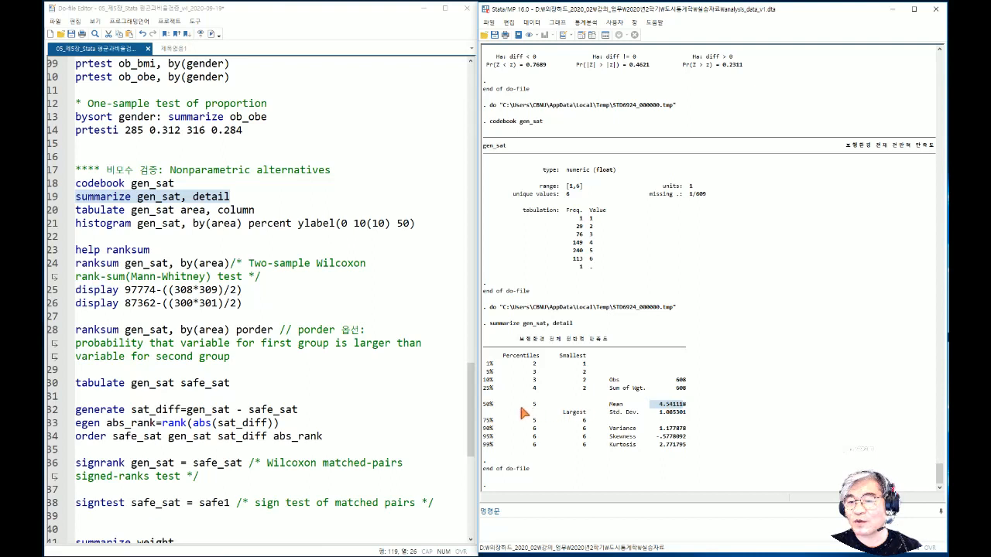
drag(531, 404, 554, 407)
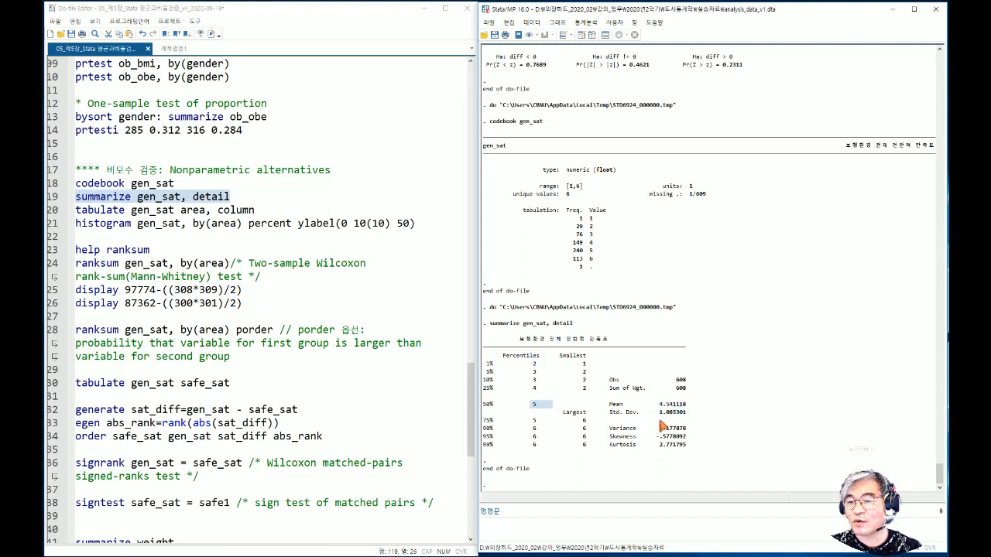
drag(660, 427, 683, 447)
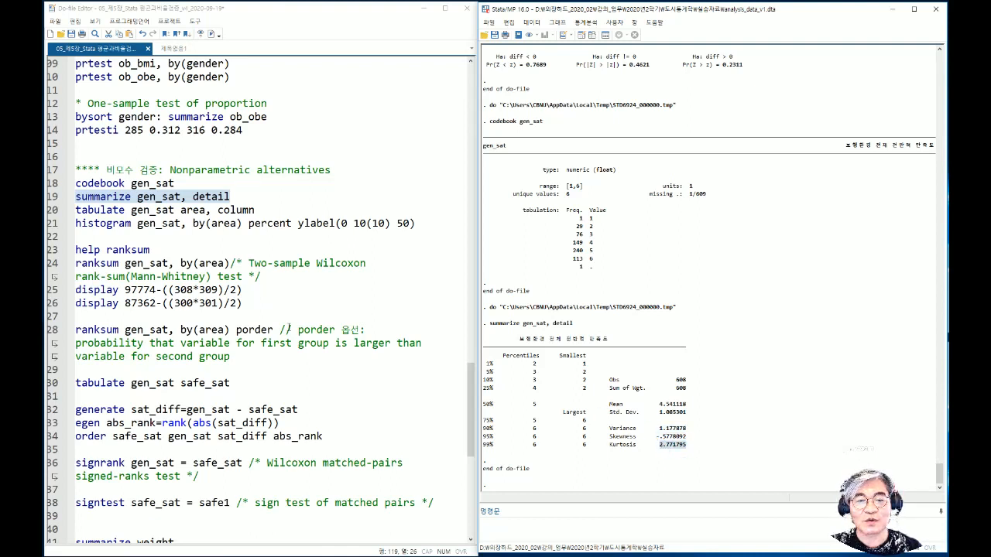
Step: Run tabulate gen_sat area, column from line 120 to cross-tabulate satisfaction by survey area
click(167, 210)
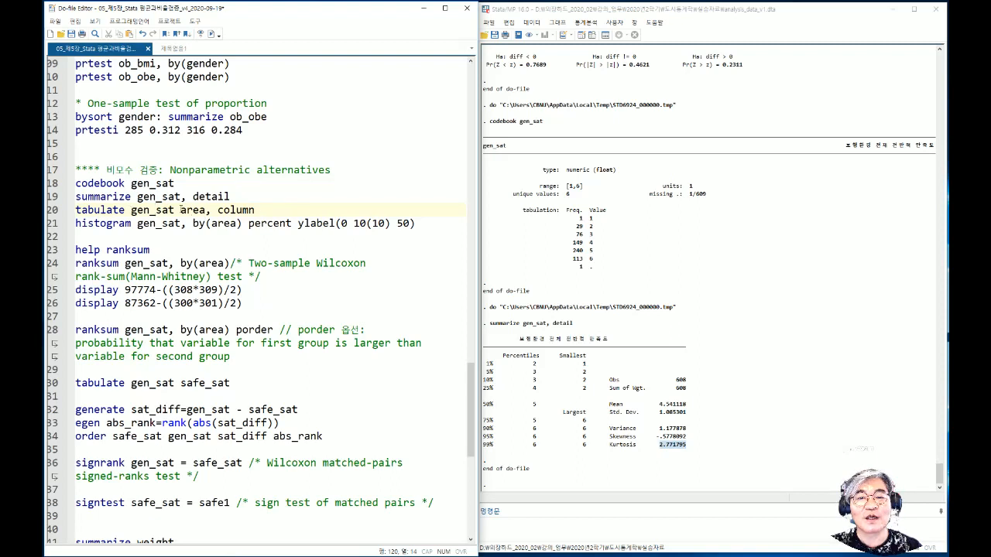
drag(181, 210, 205, 210)
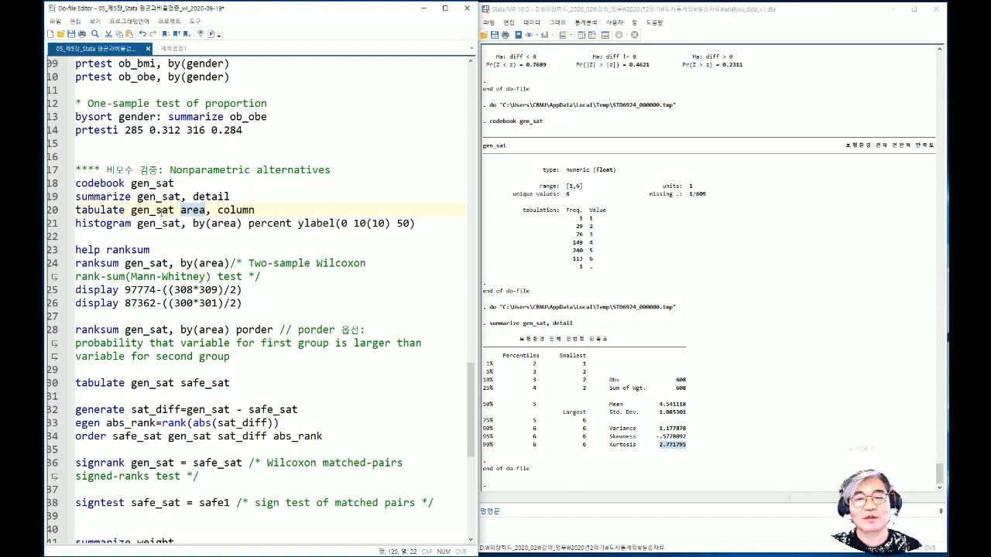
click(156, 209)
drag(262, 210, 75, 210)
click(214, 35)
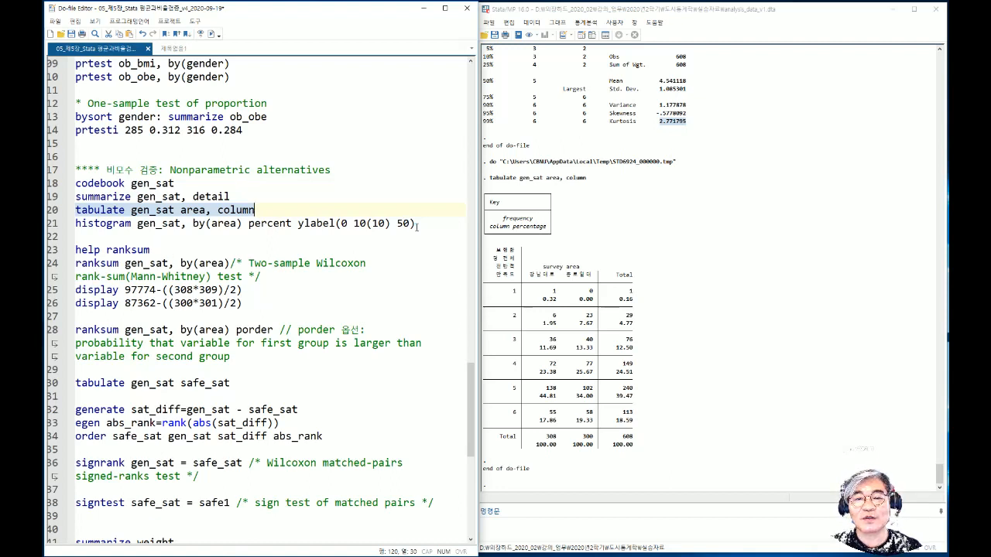
Step: Run histogram gen_sat, by(area) percent ylabel(0 10(10) 50) from line 121, close the graph and compare it with the cross-tabulation
drag(419, 223, 75, 223)
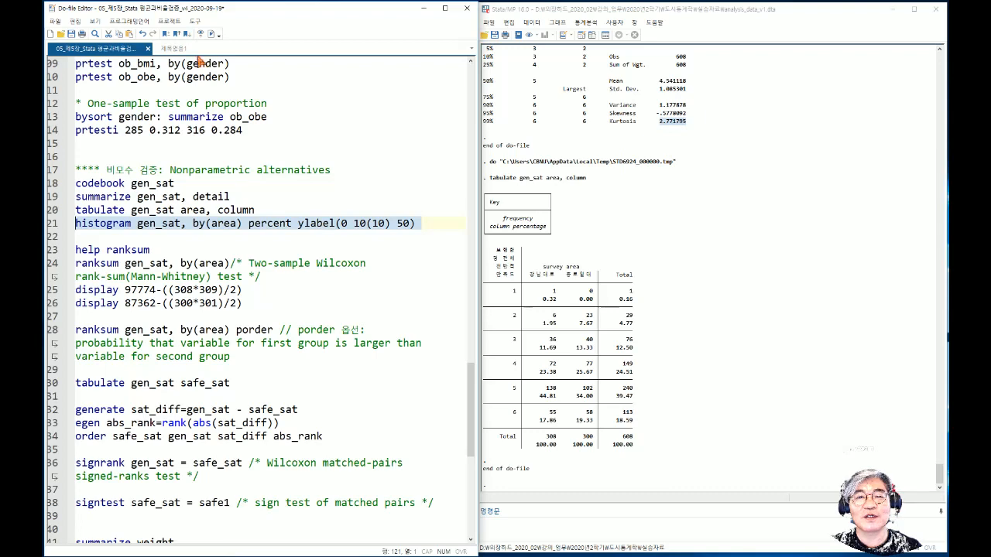
click(213, 34)
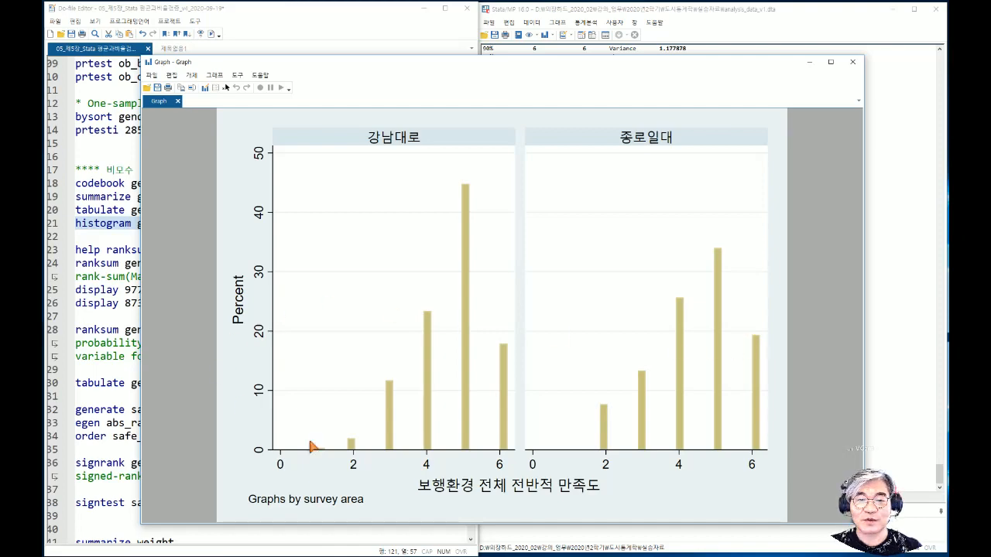
click(852, 62)
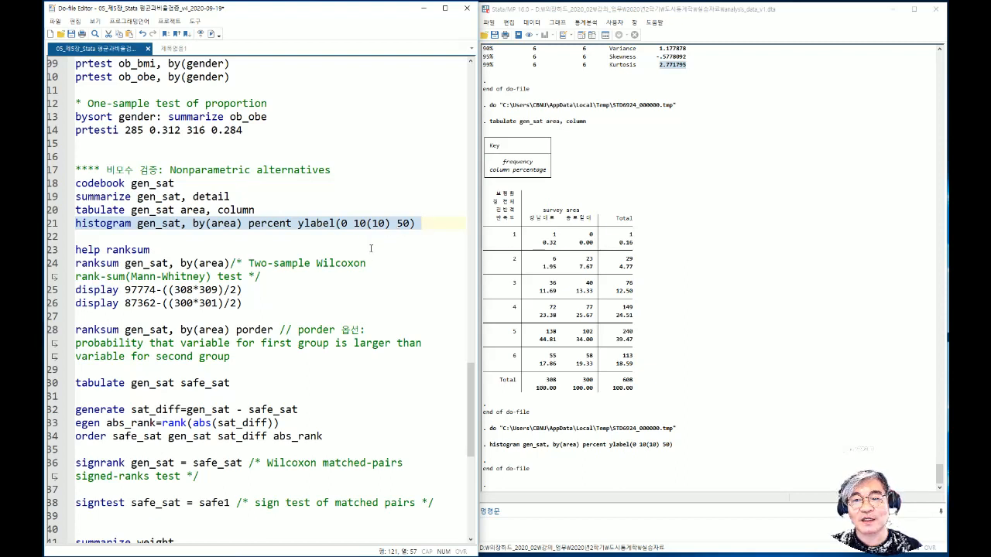
drag(517, 234, 517, 287)
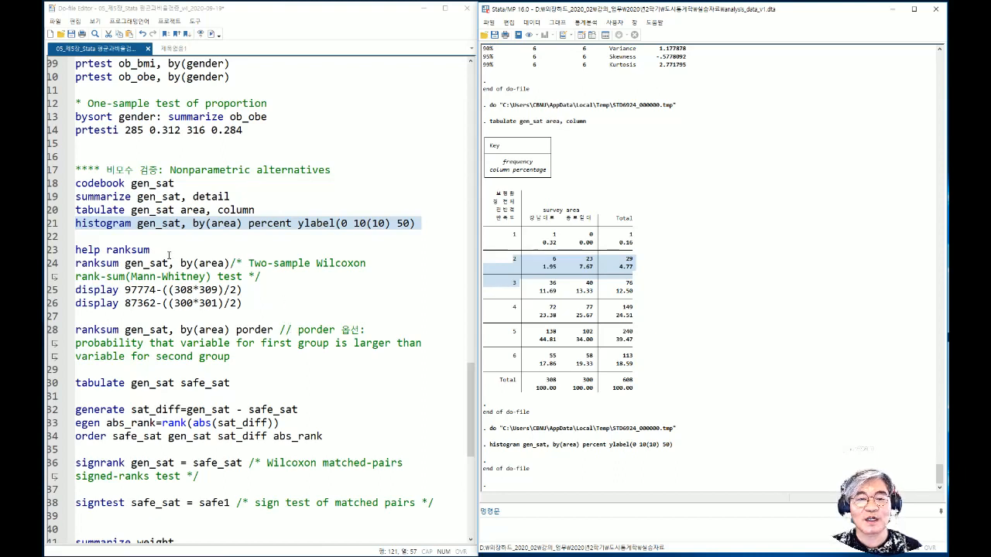
Step: Run ranksum gen_sat, by(area) from line 124 and check the null hypothesis, z statistic and two-sided p-value
drag(107, 250, 153, 248)
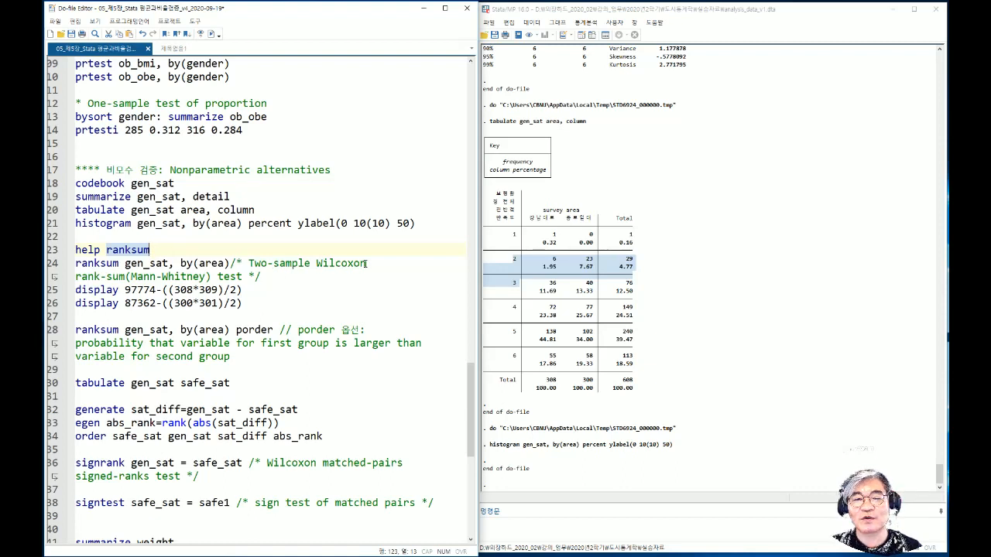
drag(179, 264, 223, 263)
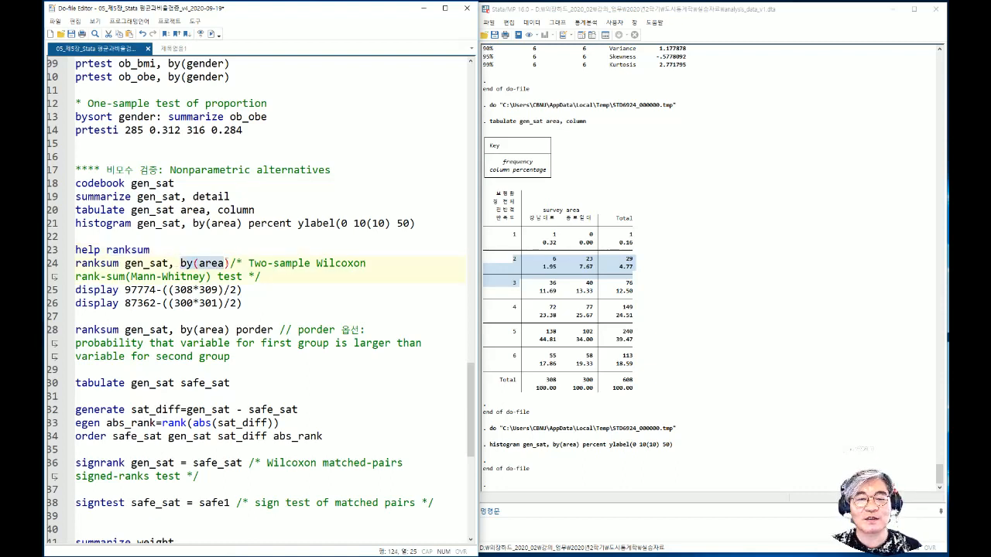
drag(124, 264, 169, 263)
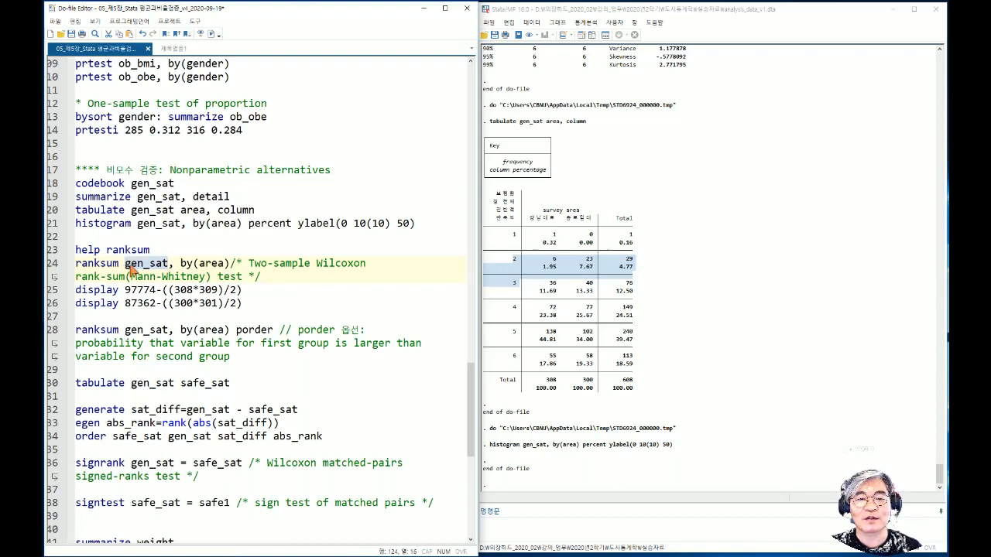
click(231, 263)
drag(262, 276, 75, 264)
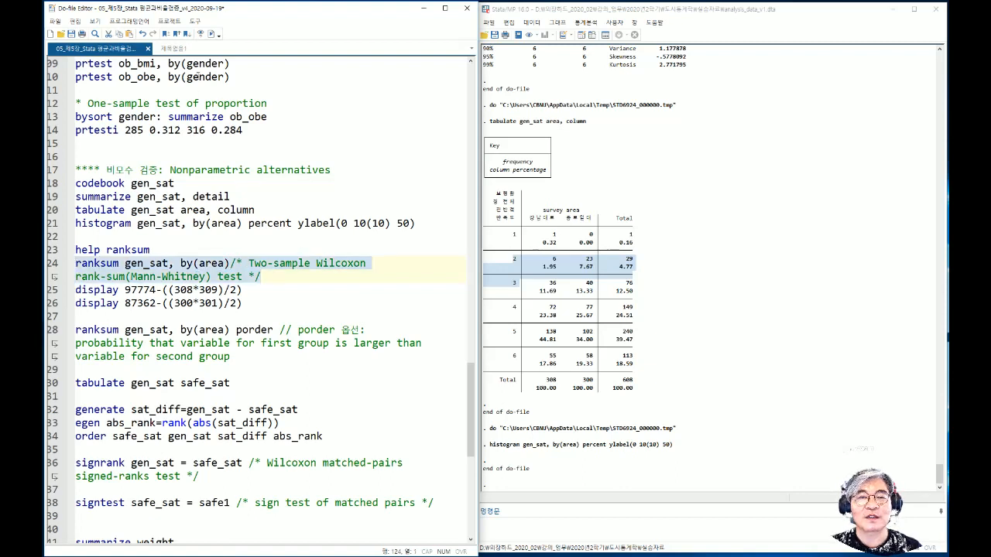
click(211, 34)
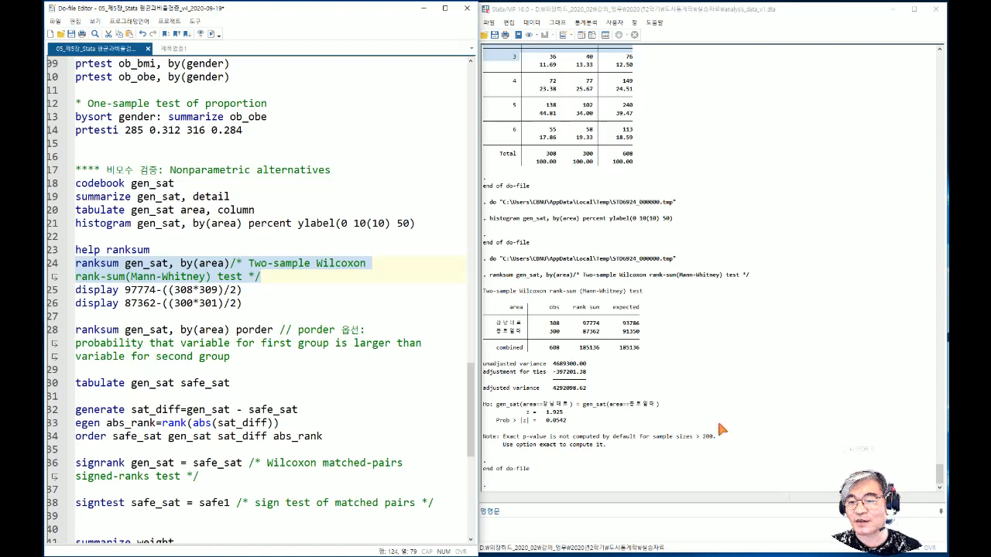
drag(527, 411, 568, 417)
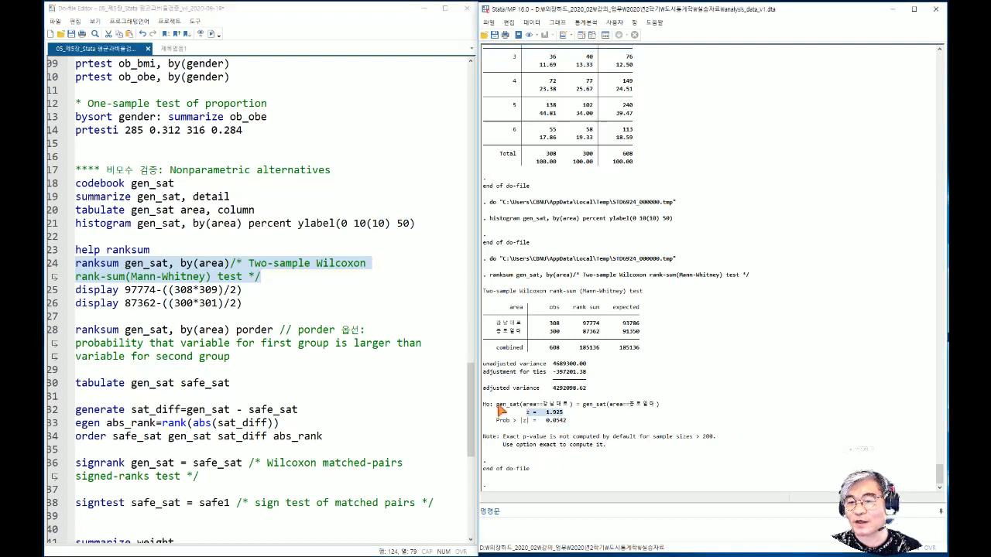
drag(496, 404, 657, 406)
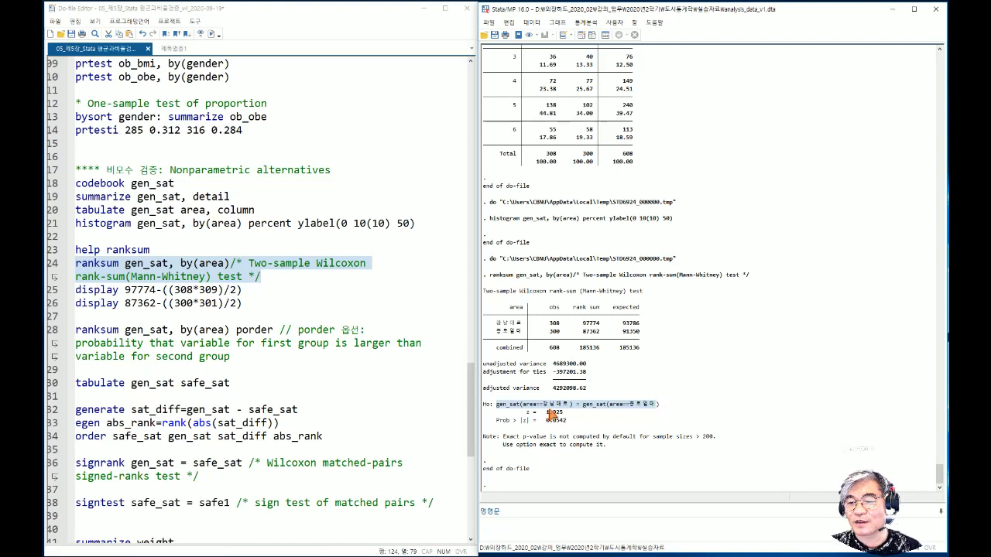
drag(562, 404, 569, 426)
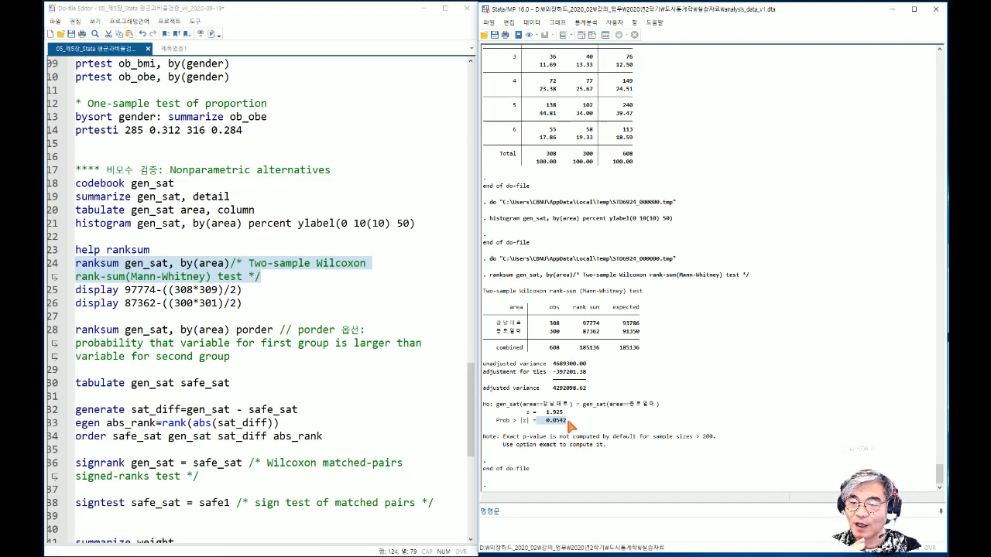
drag(529, 403, 670, 400)
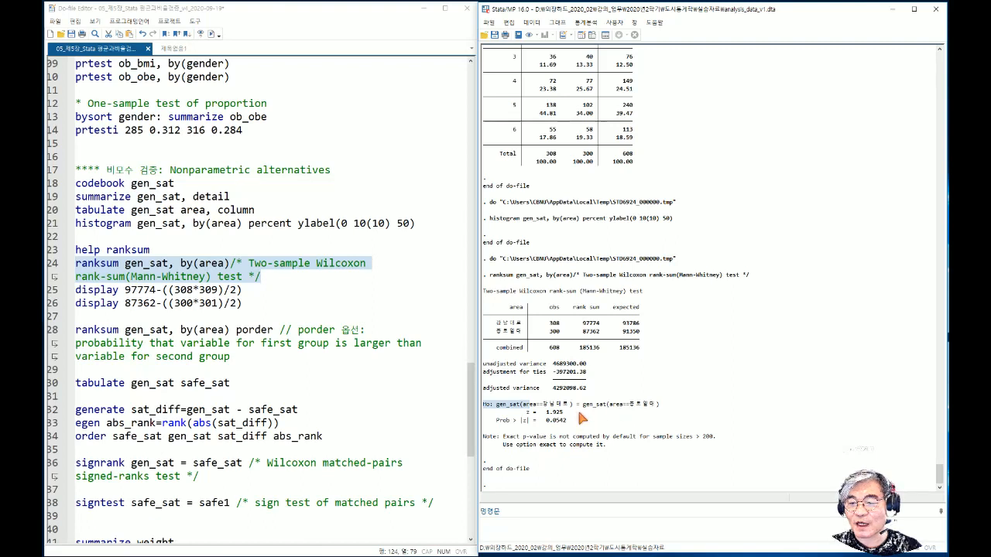
drag(510, 404, 656, 403)
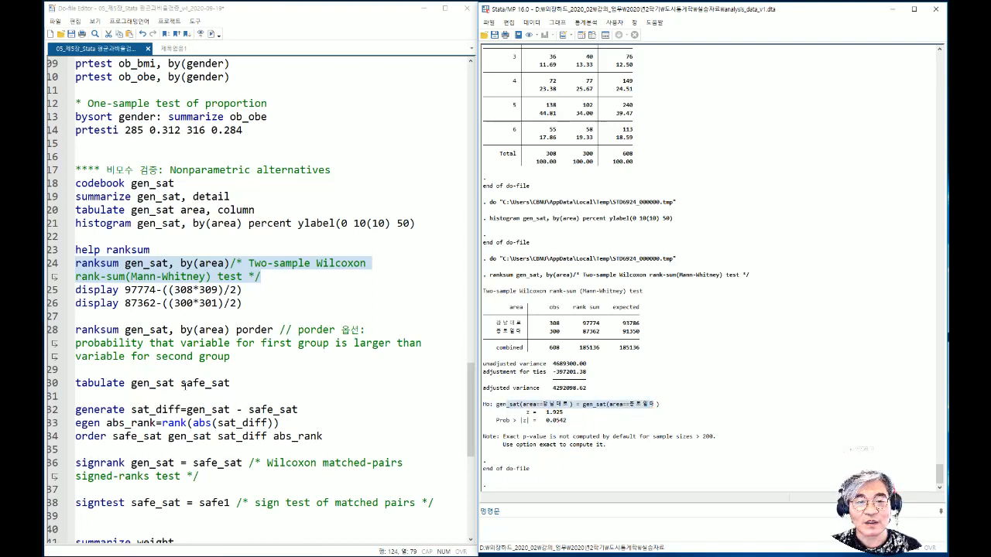
Step: Run the display calculations on lines 125–126 and ranksum gen_sat, by(area) porder from line 128, checking the probability reported by porder
drag(244, 304, 69, 291)
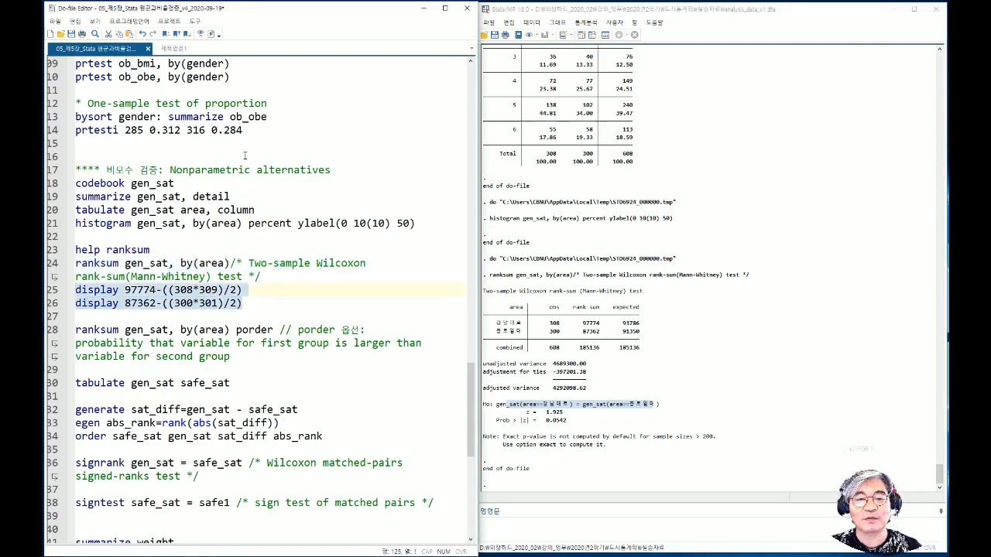
click(210, 35)
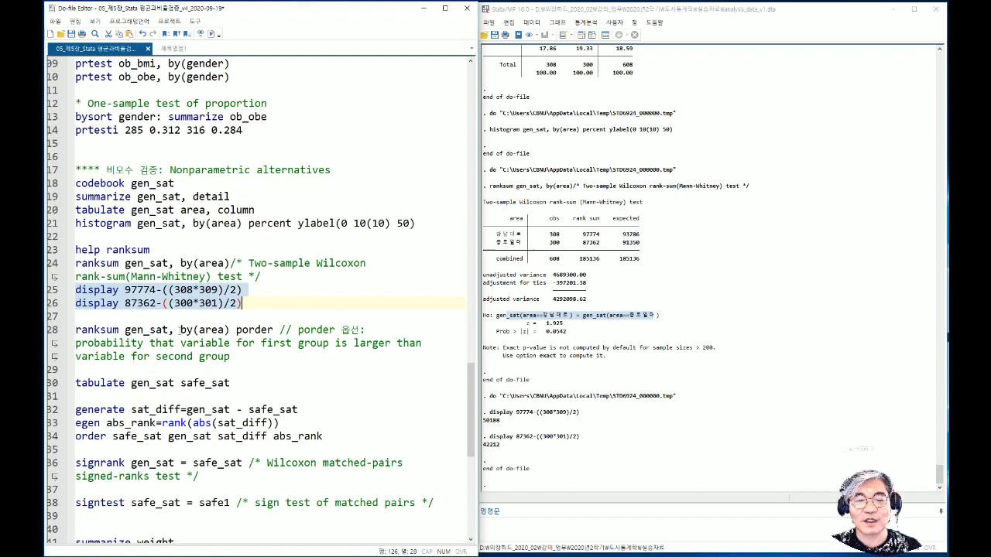
drag(180, 330, 273, 330)
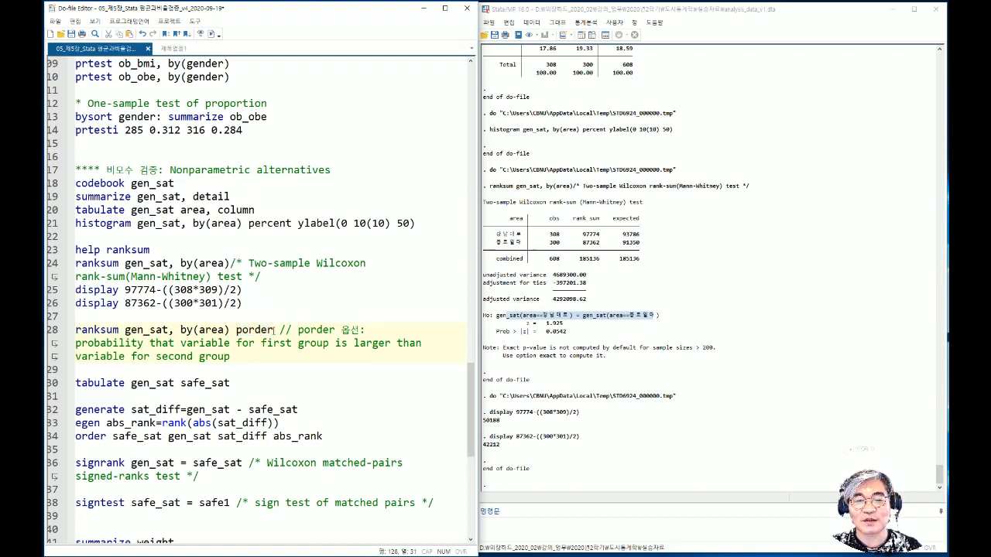
drag(273, 331, 75, 331)
click(213, 34)
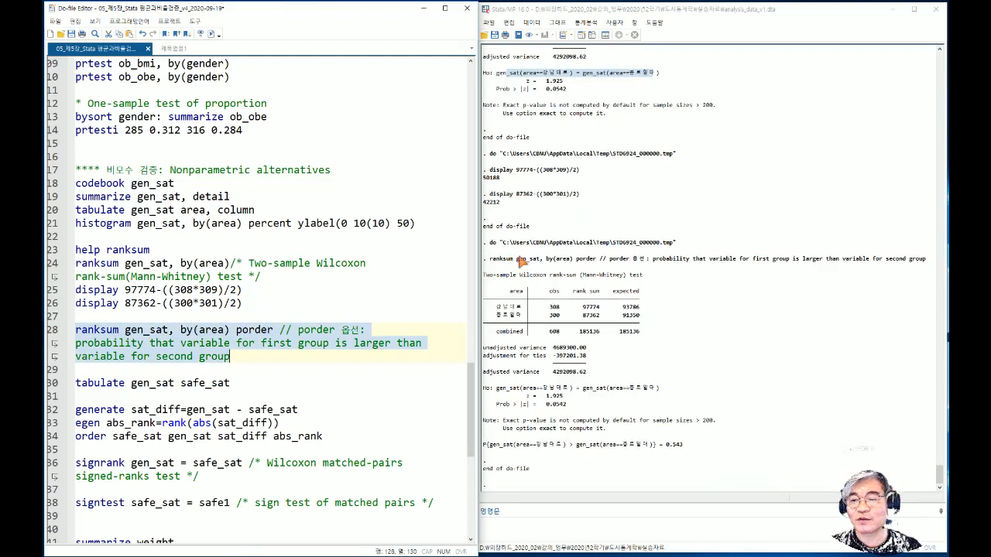
drag(655, 446, 684, 449)
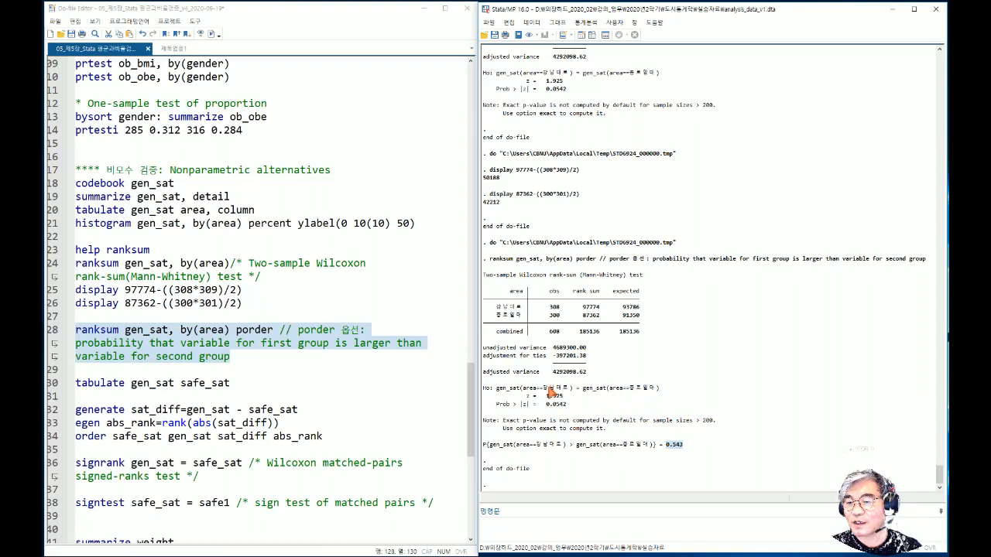
drag(518, 388, 574, 393)
drag(664, 446, 685, 447)
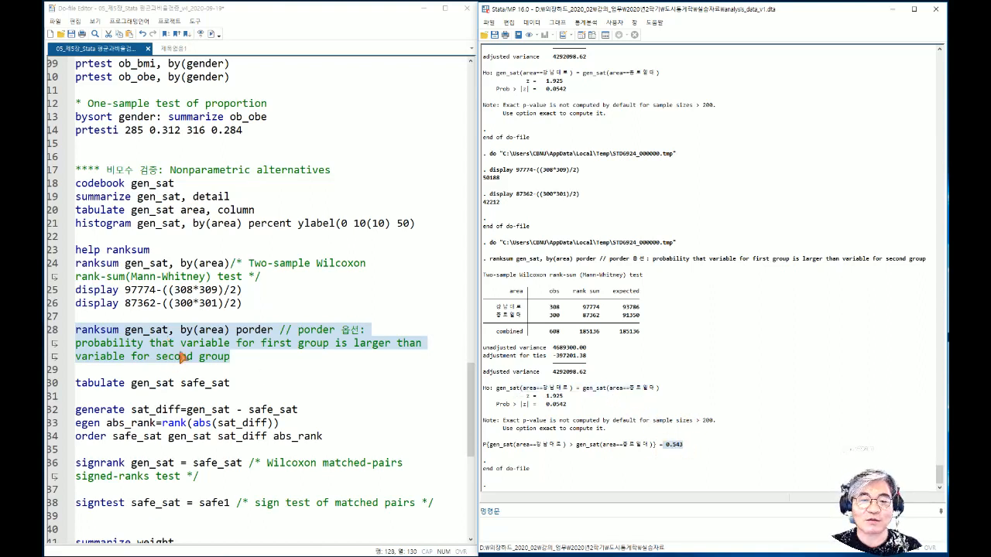
Step: Run tabulate gen_sat safe_sat from line 130 to cross-tabulate overall satisfaction against safety satisfaction
scroll(185, 354, down, 2)
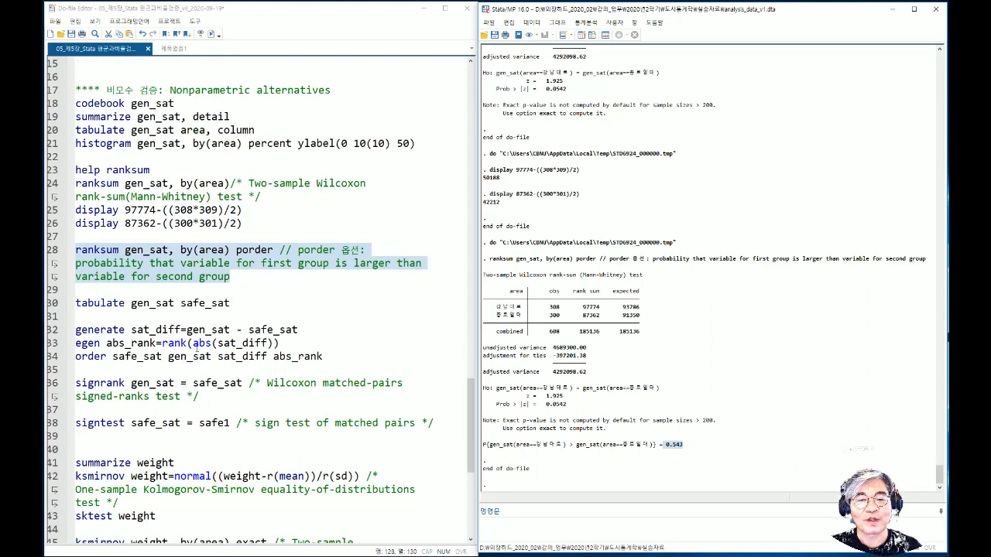
drag(181, 304, 230, 304)
drag(133, 303, 161, 303)
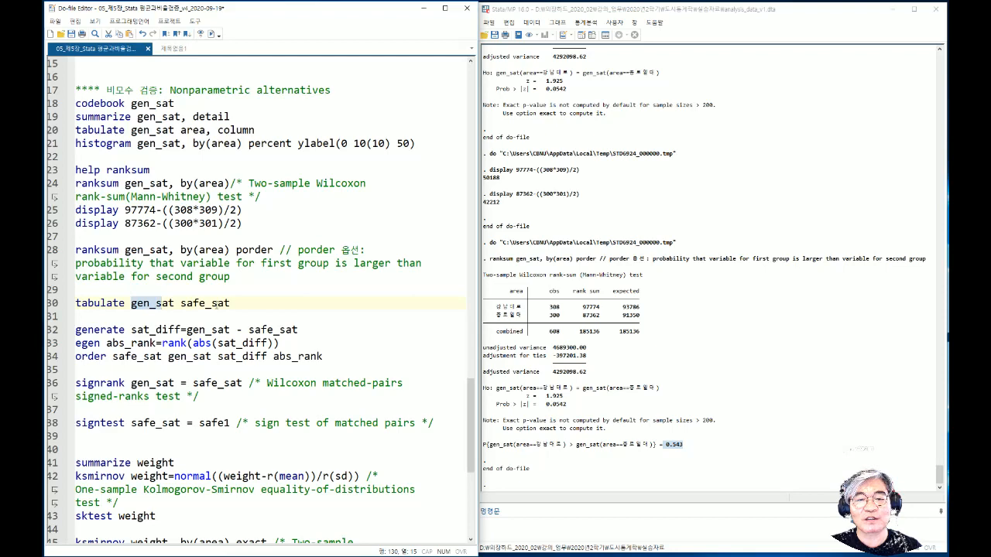
drag(235, 303, 75, 303)
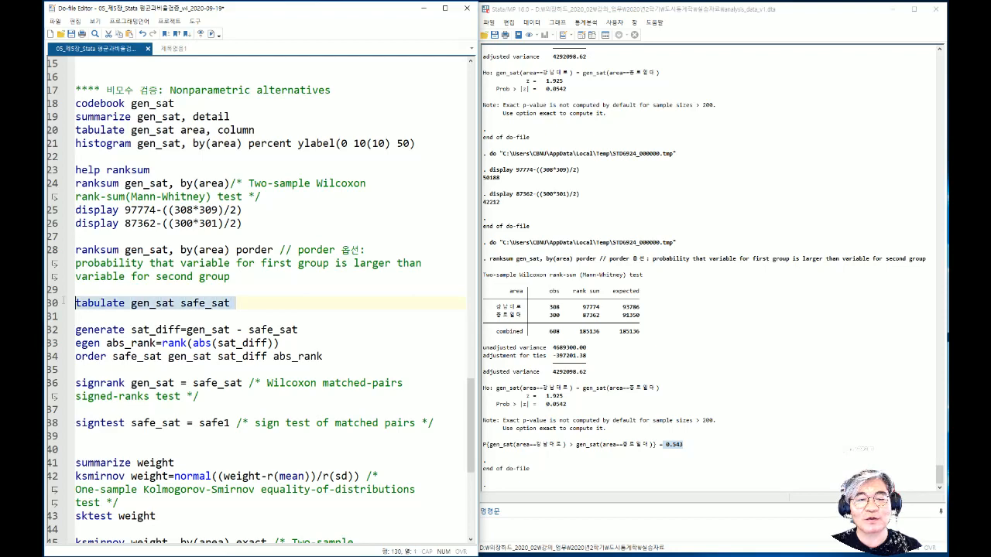
click(211, 34)
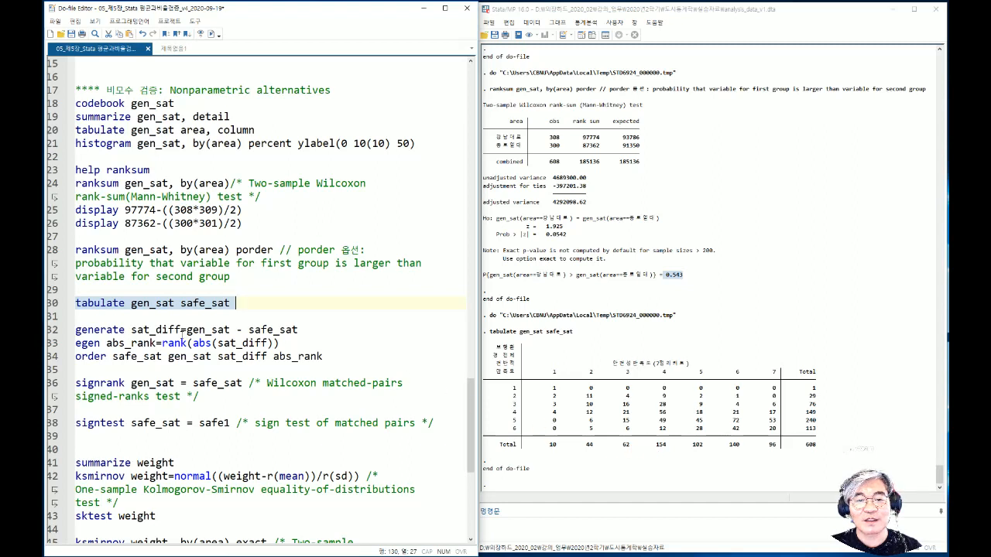
Step: Run line 132 to generate the variable sat_diff as gen_sat - safe_sat
click(300, 330)
click(76, 329)
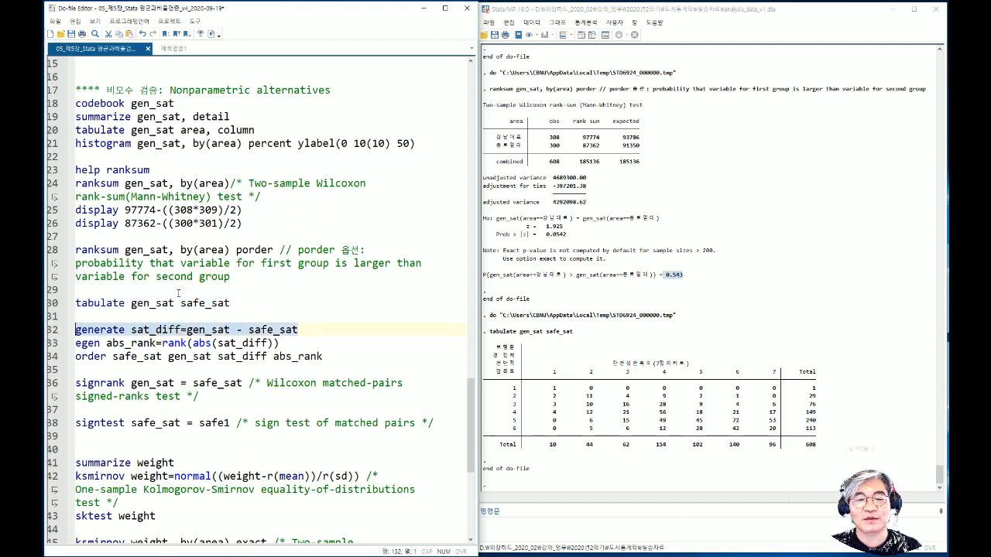
click(218, 34)
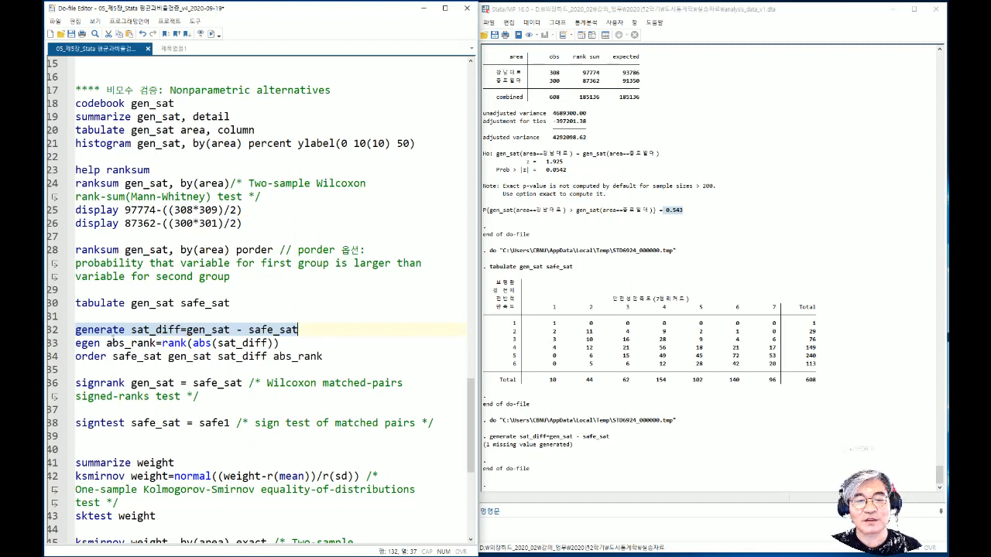
Step: Run lines 133–134 to create abs_rank from rank(abs(sat_diff)) and order safe_sat, gen_sat, sat_diff and abs_rank first
click(99, 342)
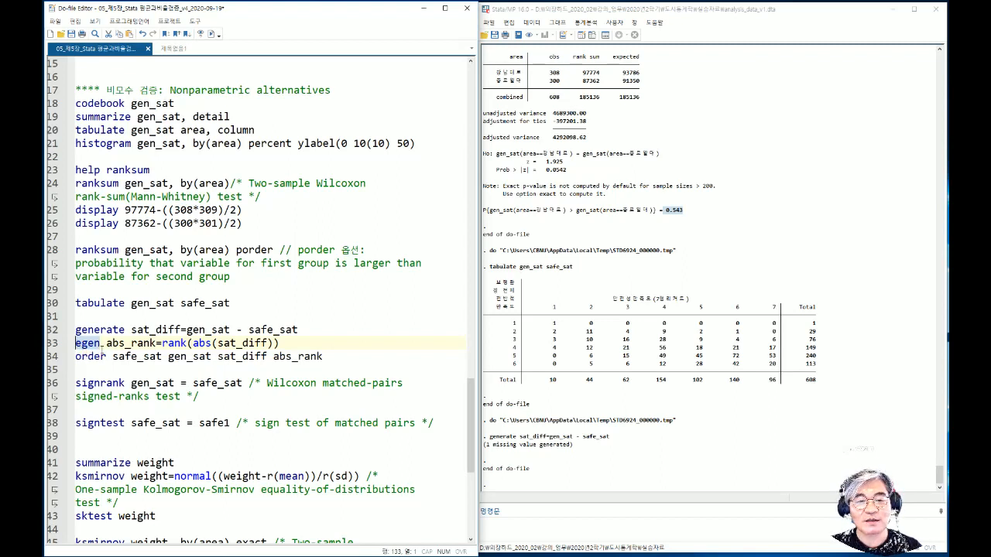
drag(106, 346, 157, 346)
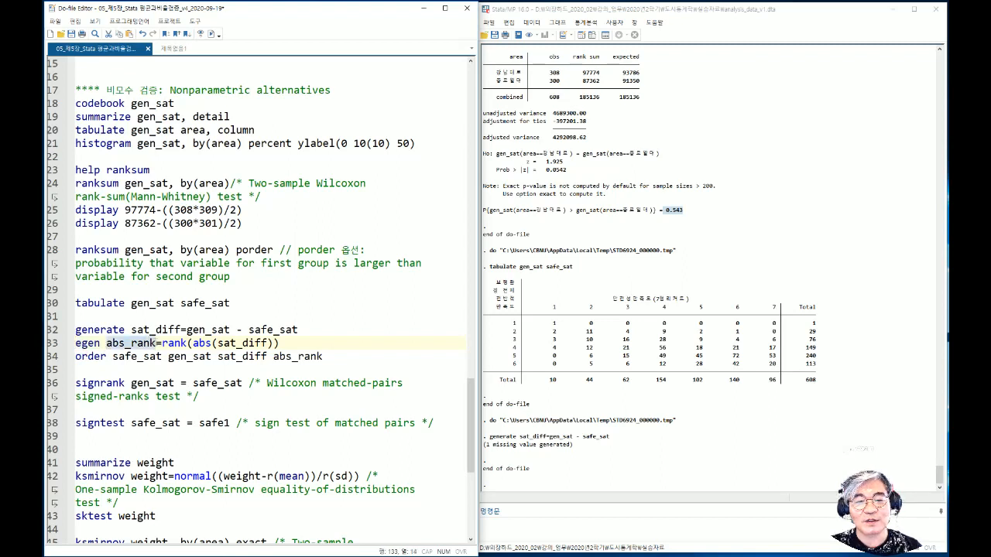
click(160, 342)
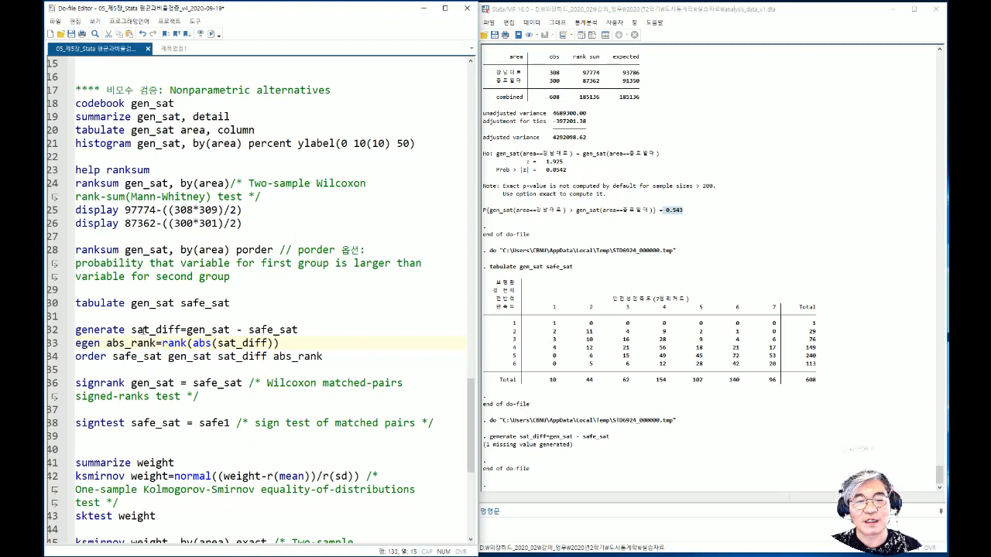
drag(132, 329, 262, 343)
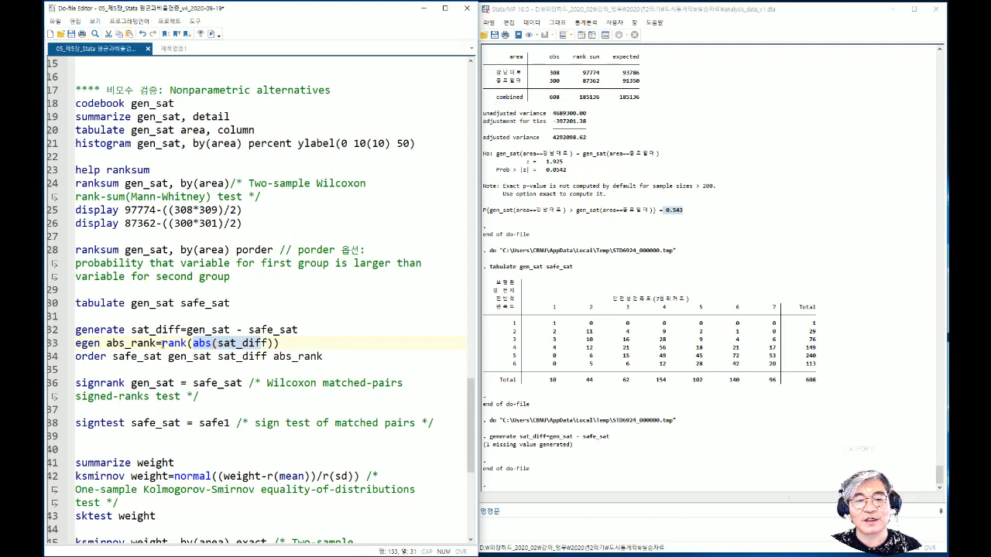
drag(162, 344, 295, 345)
click(295, 344)
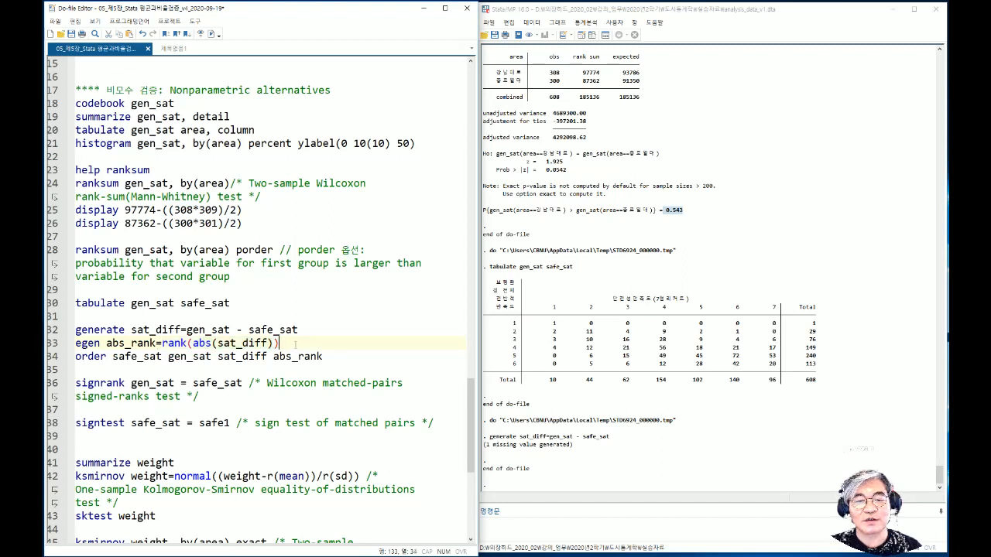
double_click(105, 357)
click(241, 342)
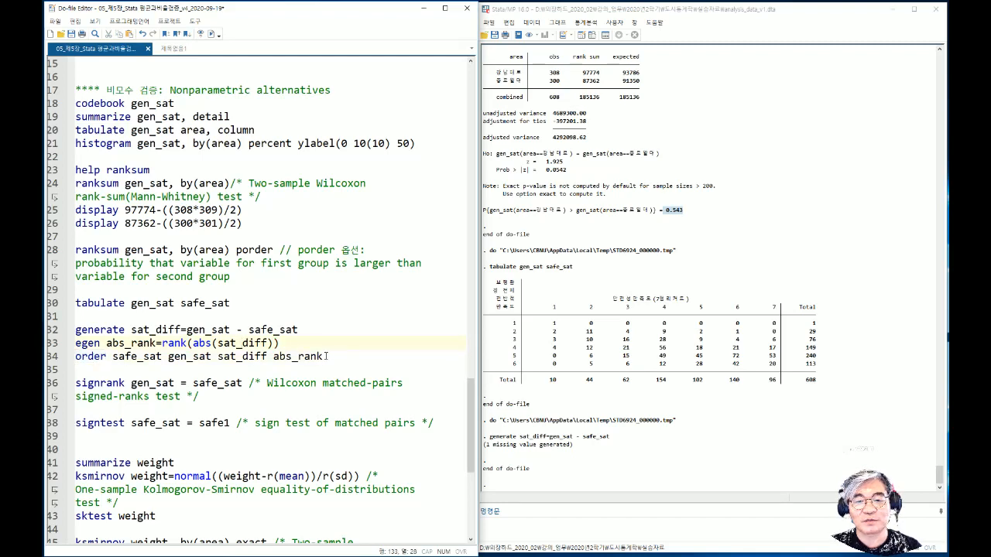
drag(326, 356, 75, 343)
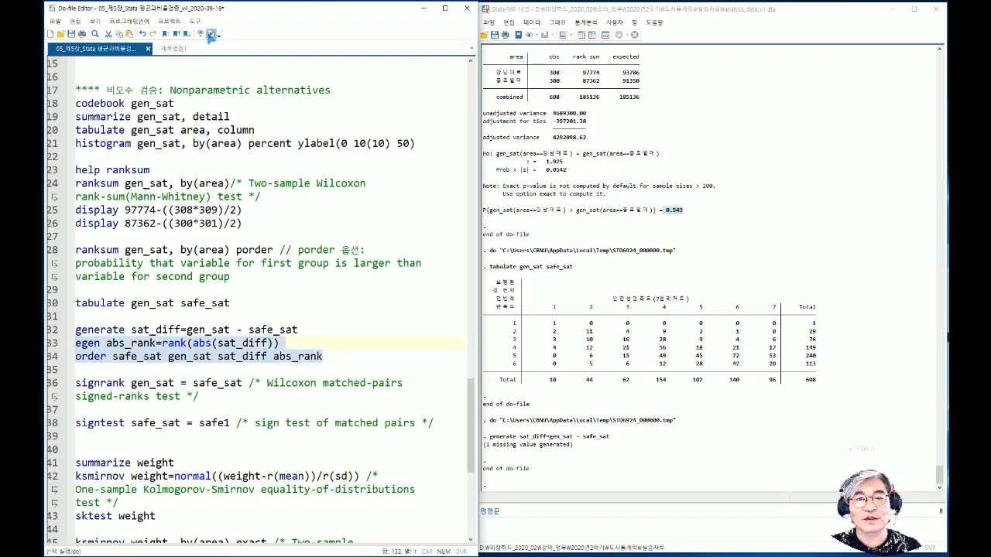
click(210, 34)
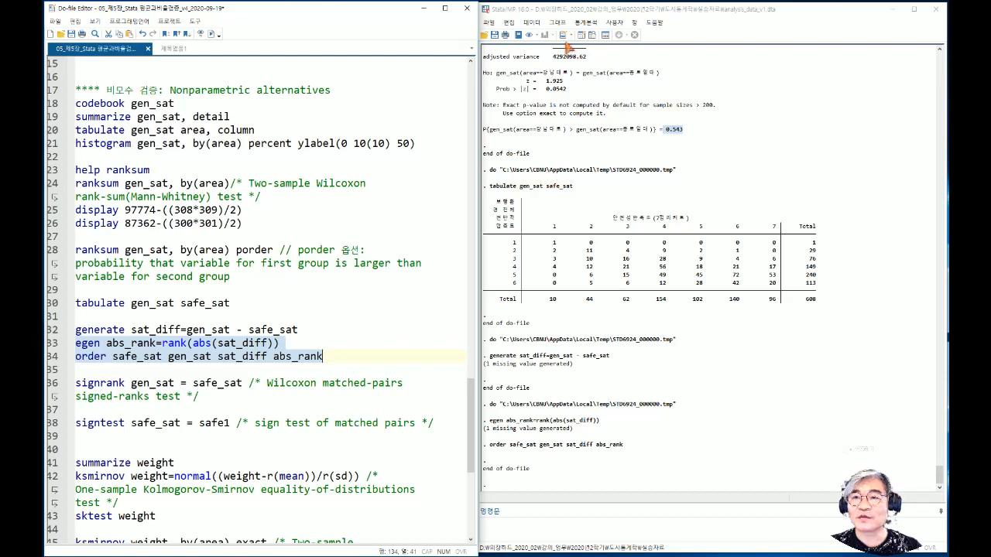
Step: Browse the dataset to examine the safe_sat, gen_sat, sat_diff and abs_rank columns, and close the data view
click(596, 36)
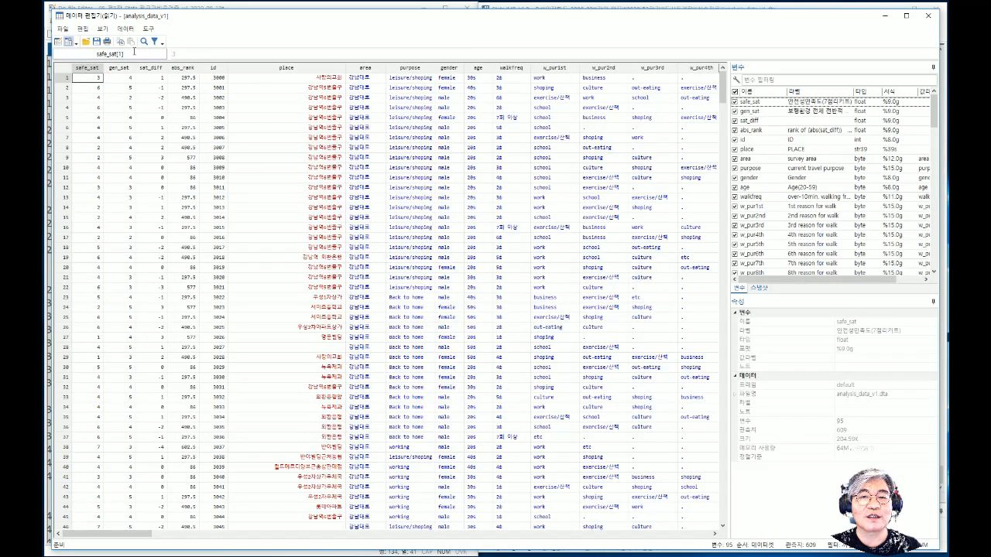
drag(123, 532, 83, 495)
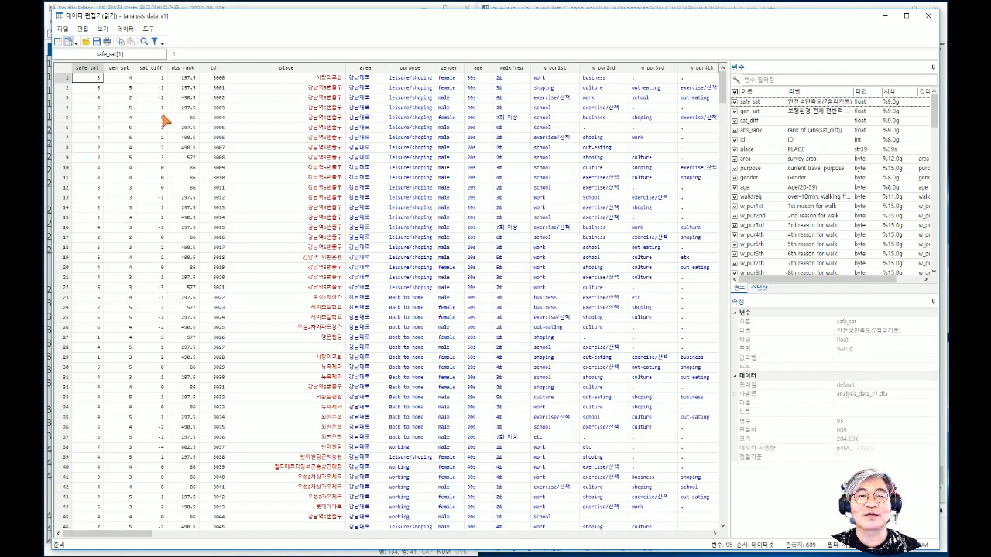
click(86, 68)
click(117, 68)
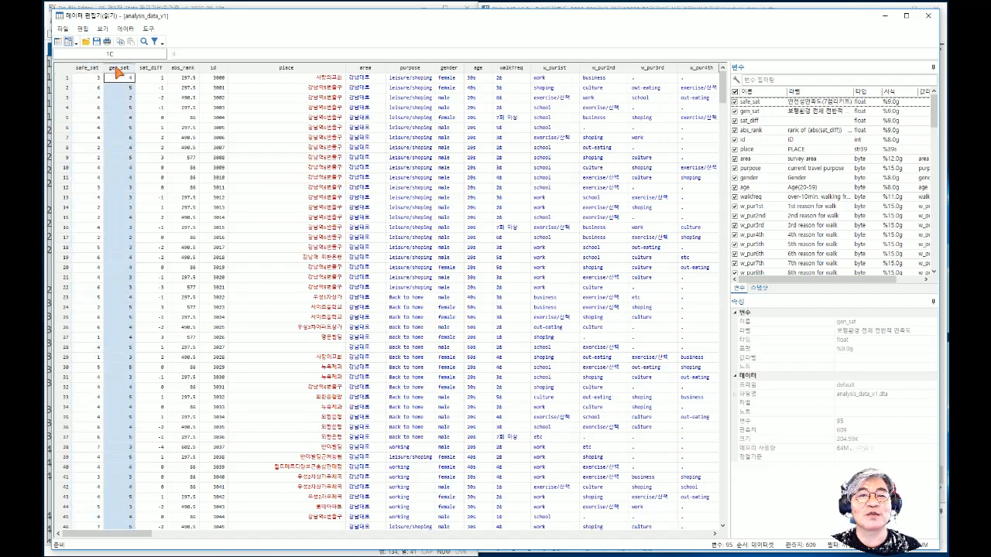
click(147, 69)
click(103, 68)
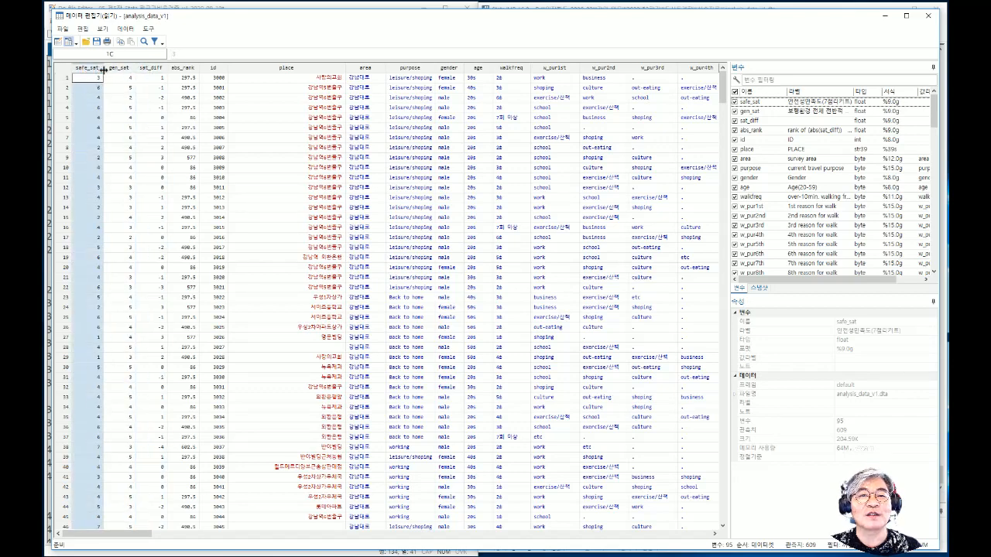
click(124, 69)
click(147, 69)
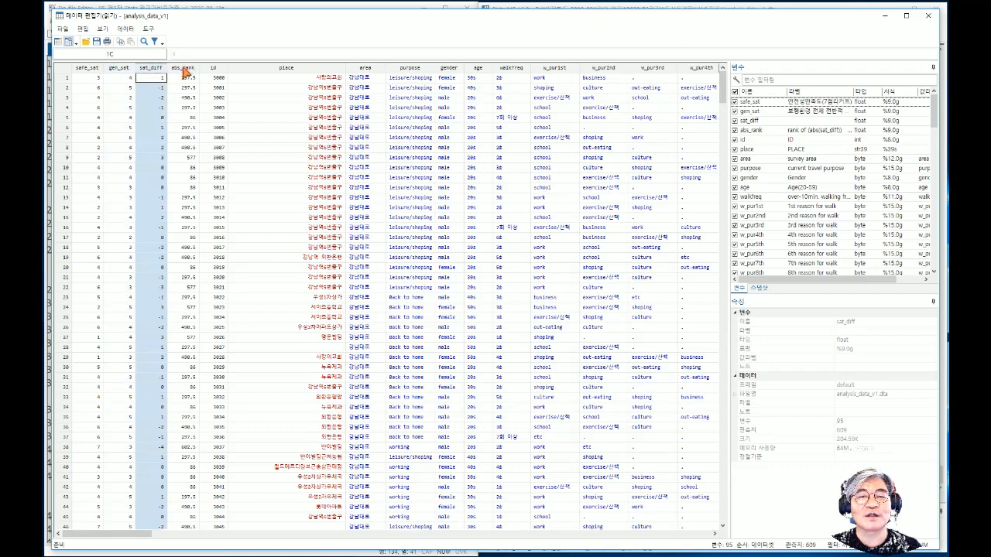
click(184, 70)
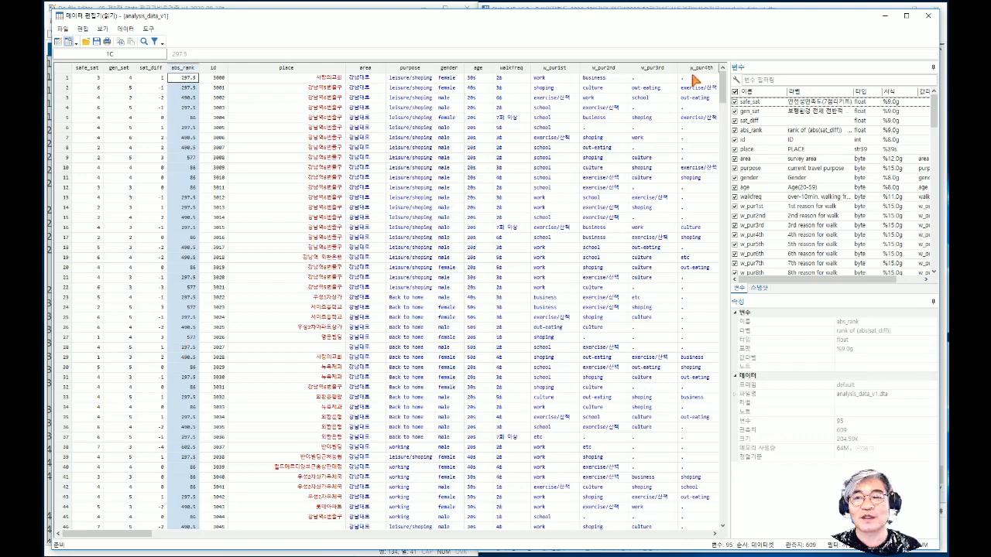
click(928, 15)
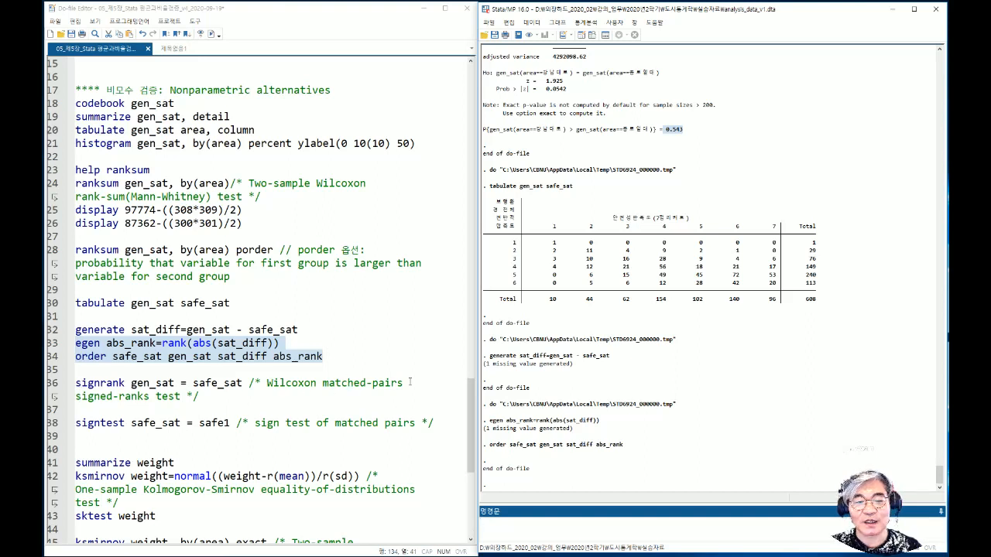
Step: Run signrank gen_sat = safe_sat from line 136 and check the z statistic and p-value of the Wilcoxon signed-rank test
drag(212, 400, 75, 382)
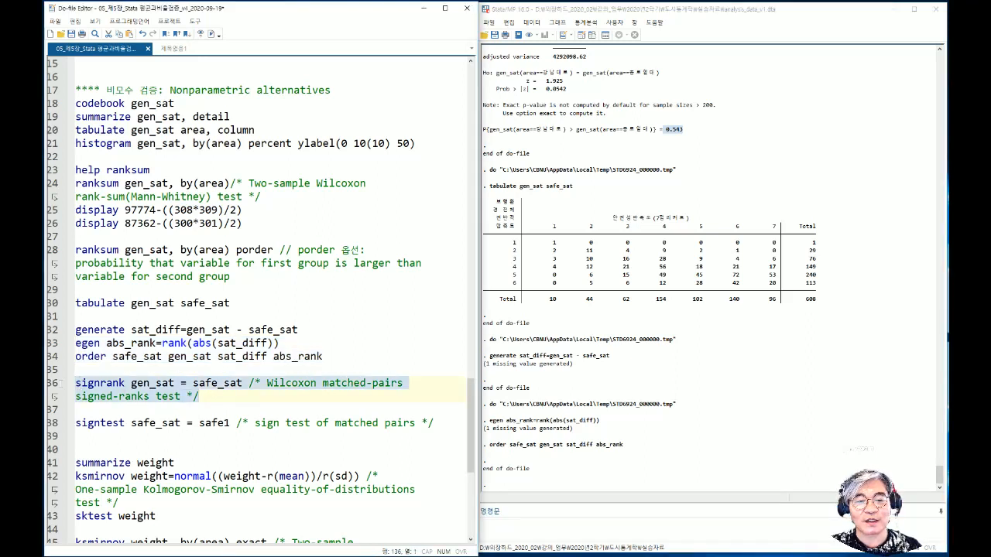
click(210, 34)
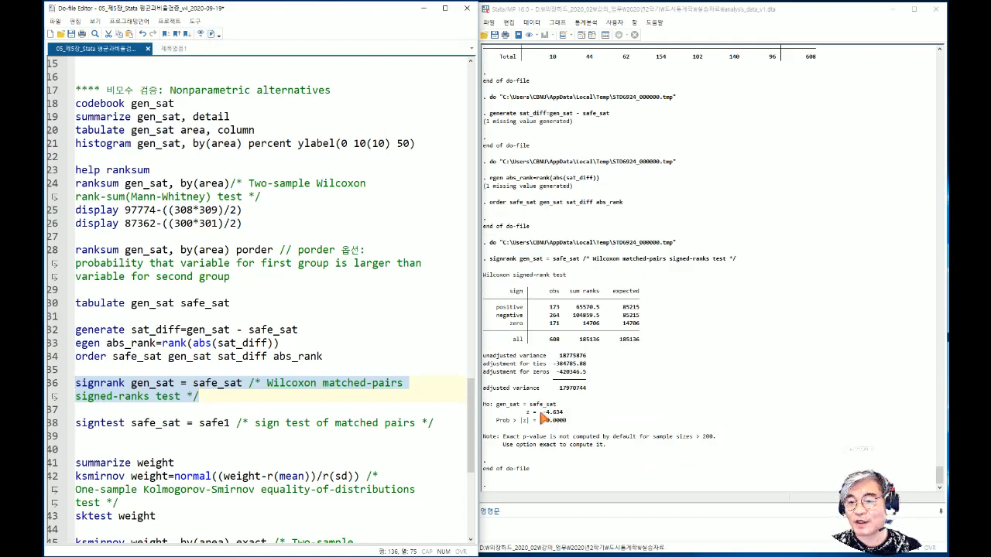
drag(520, 412, 576, 418)
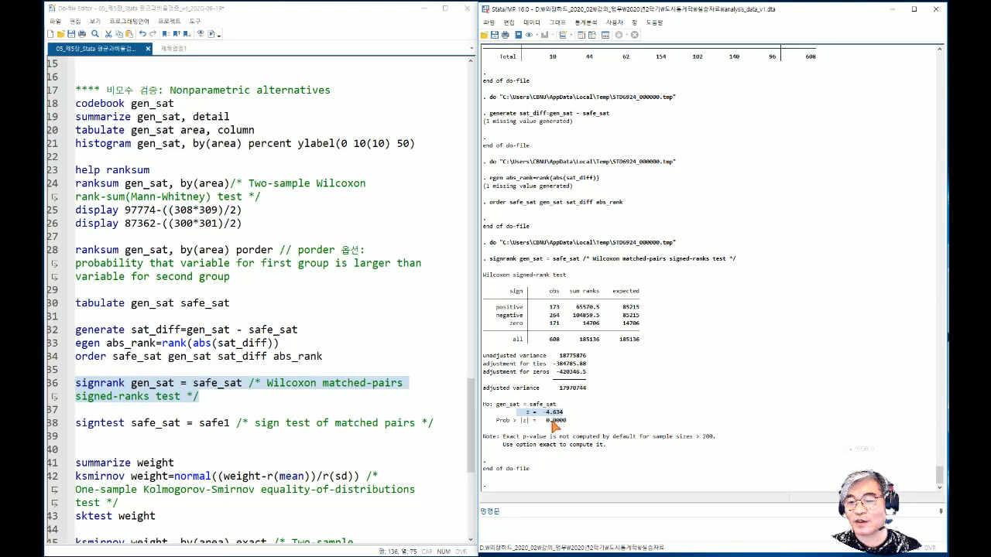
drag(523, 420, 577, 425)
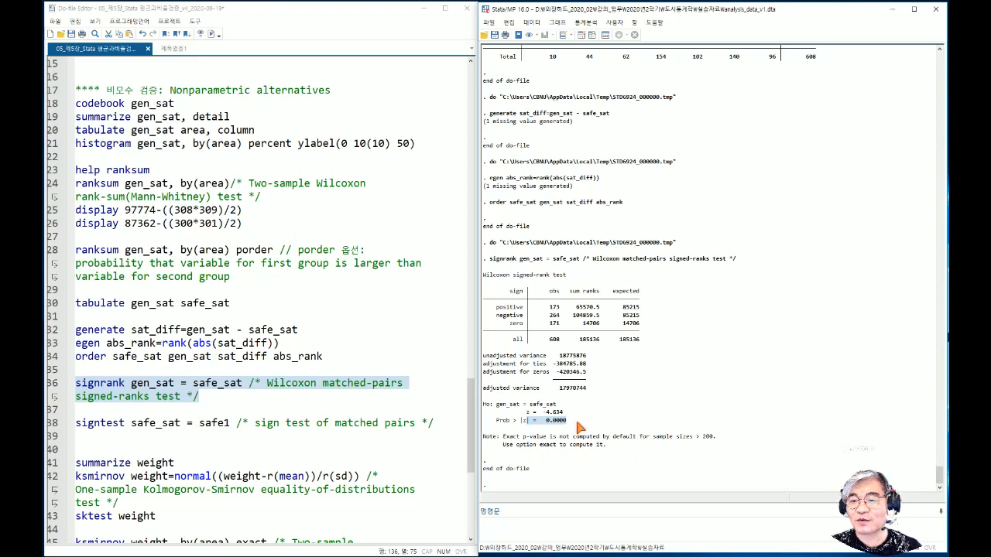
Step: Run the sign test of matched pairs, signtest safe_sat = safe1, from line 138
click(187, 425)
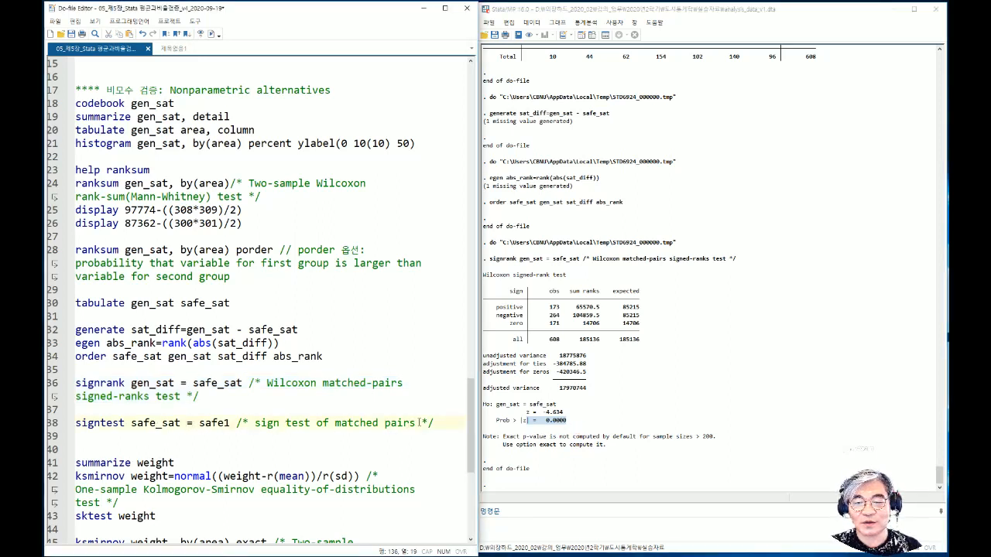
drag(438, 423, 75, 409)
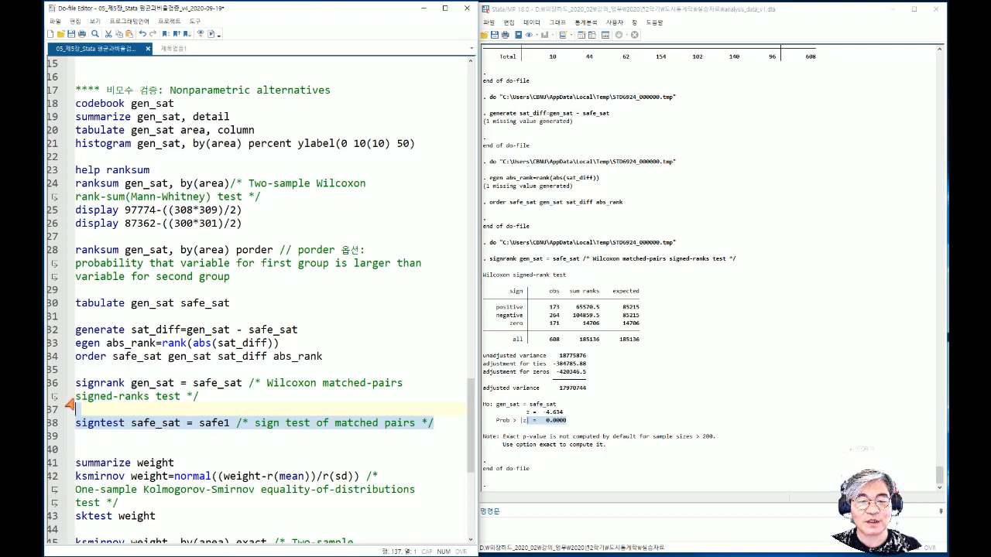
click(210, 34)
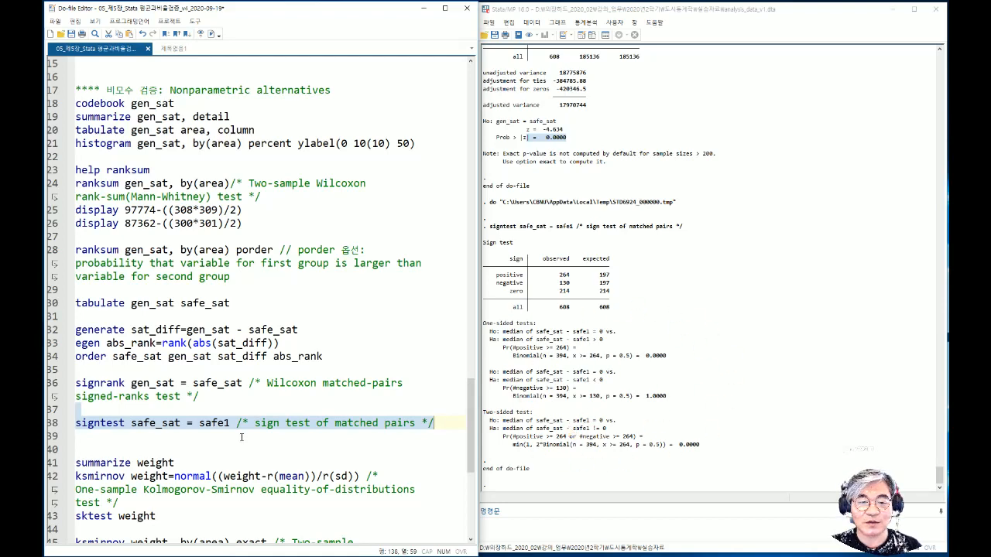
Step: Run summarize weight from line 141 to get the mean and standard deviation of weight
scroll(242, 437, down, 8)
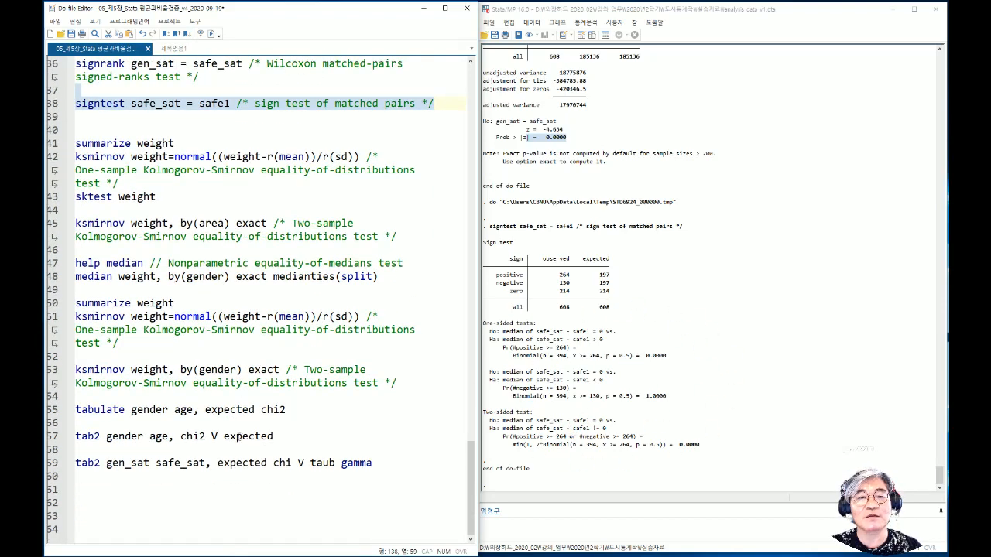
drag(180, 142, 75, 143)
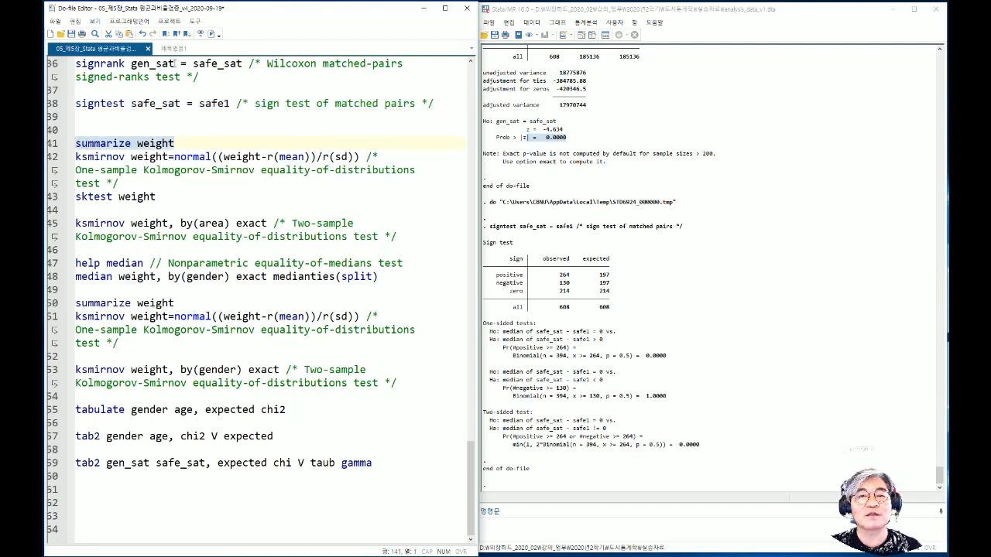
click(212, 34)
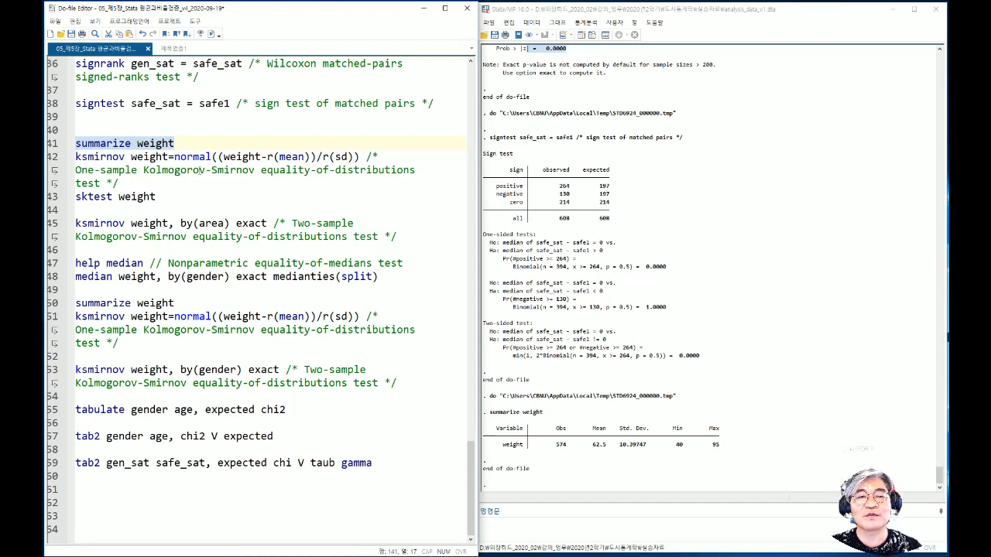
Step: Run the one-sample ksmirnov test of weight and sktest weight on lines 142–143, checking the normality test's joint probability
drag(167, 197, 75, 157)
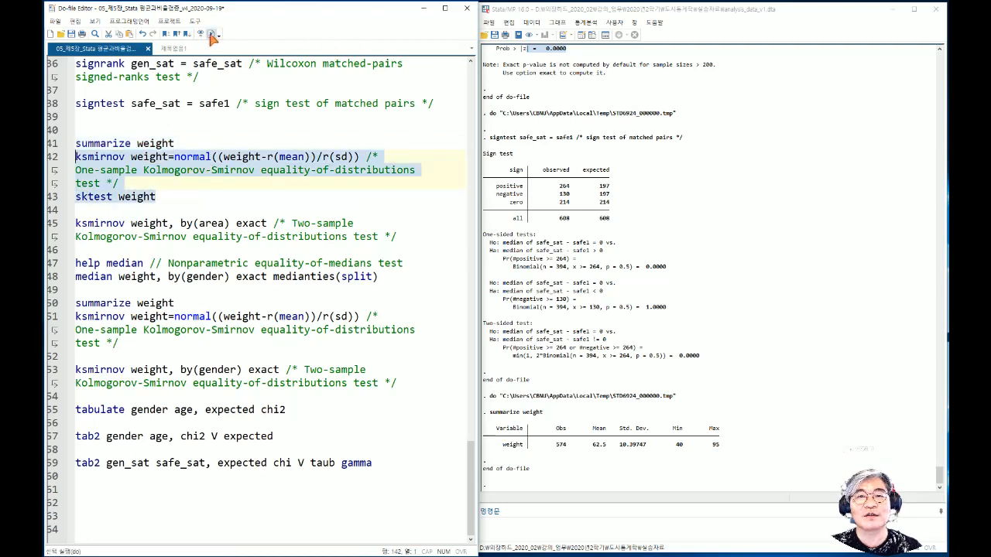
click(211, 34)
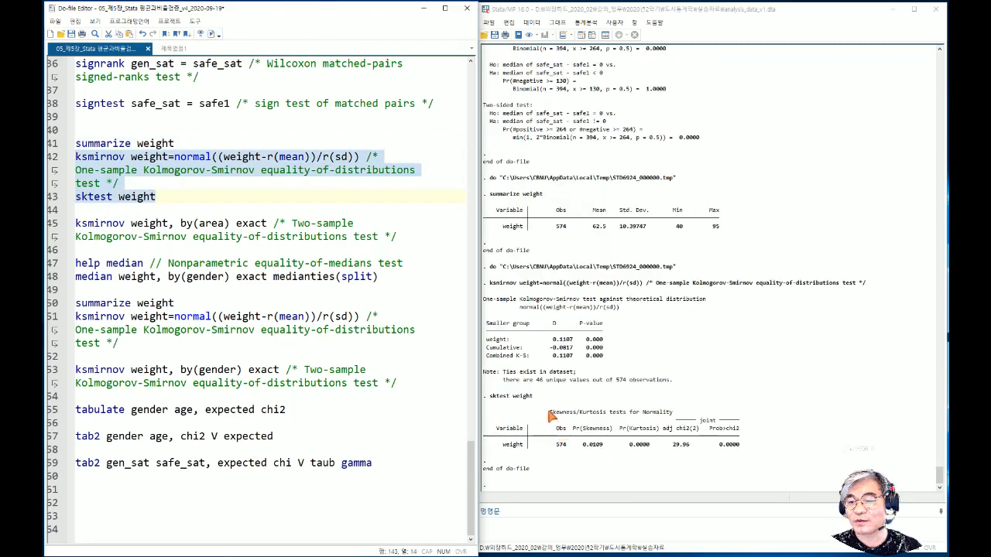
drag(548, 412, 672, 412)
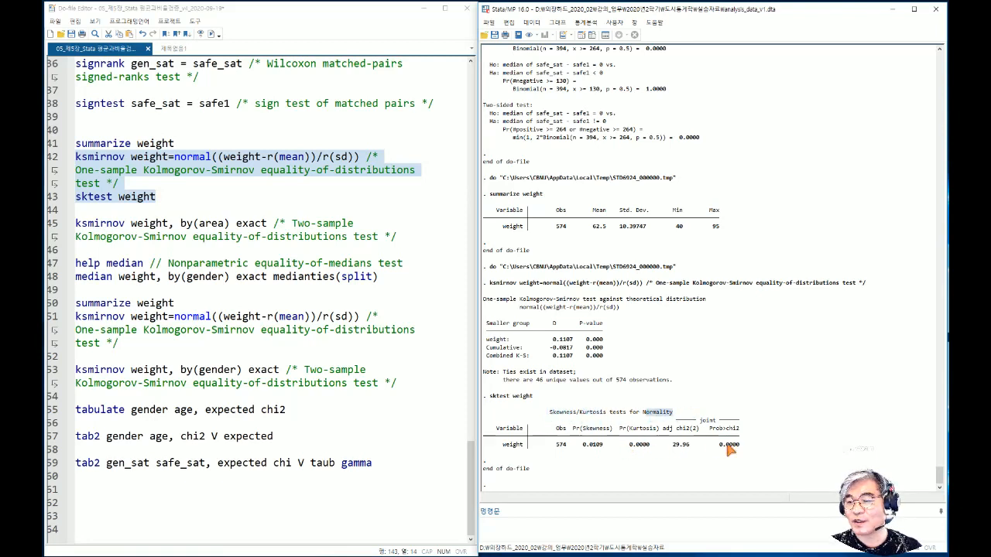
drag(720, 445, 741, 446)
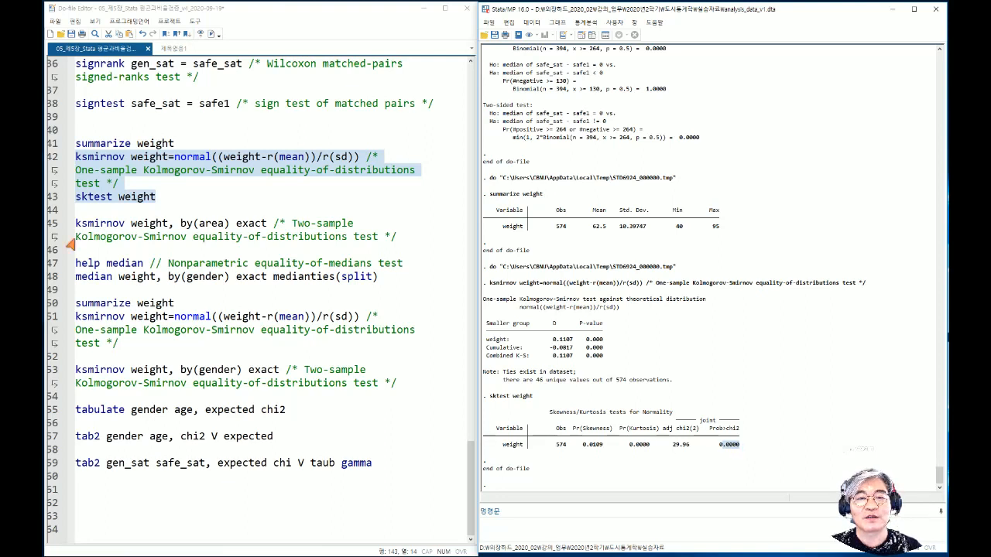
Step: Run the two-sample Kolmogorov-Smirnov test ksmirnov weight, by(area) exact from line 145
drag(404, 236, 75, 223)
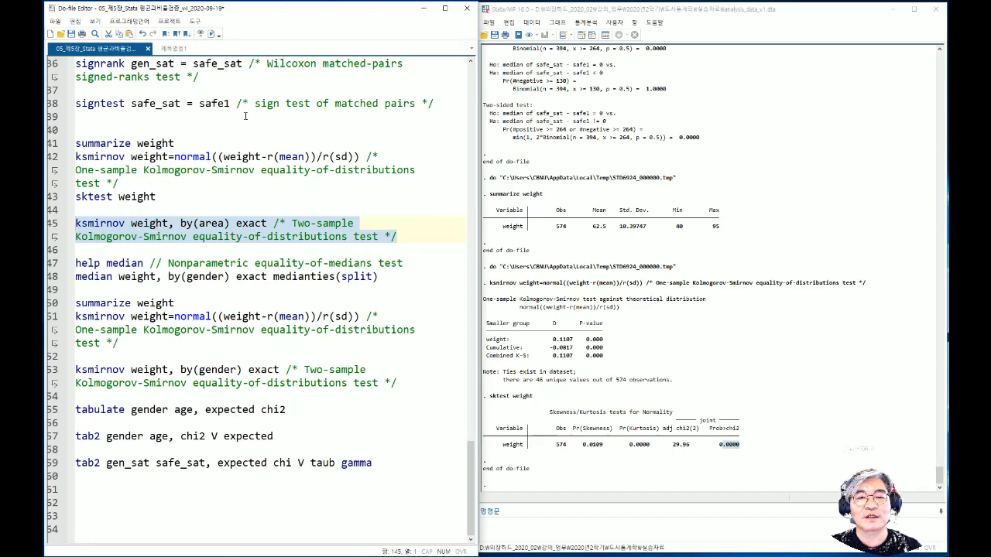
click(210, 34)
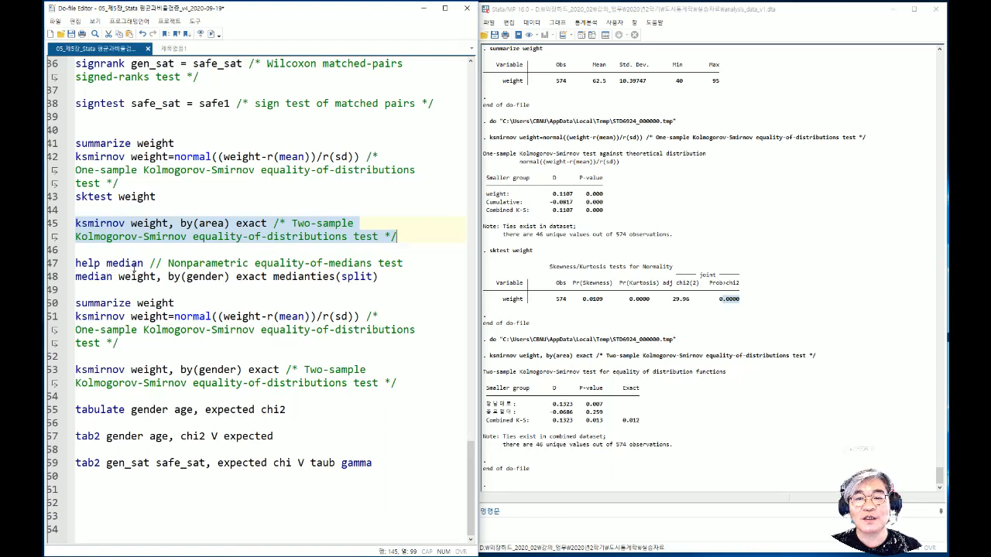
Step: Run help median and median weight, by(gender) exact medianties(split) on lines 147–148, and close the help window
drag(257, 263, 397, 277)
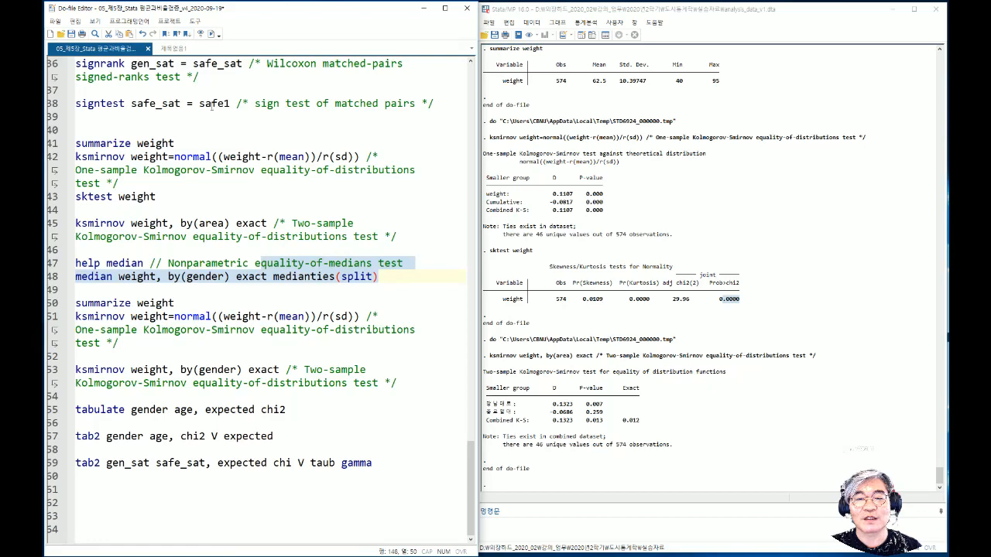
click(215, 34)
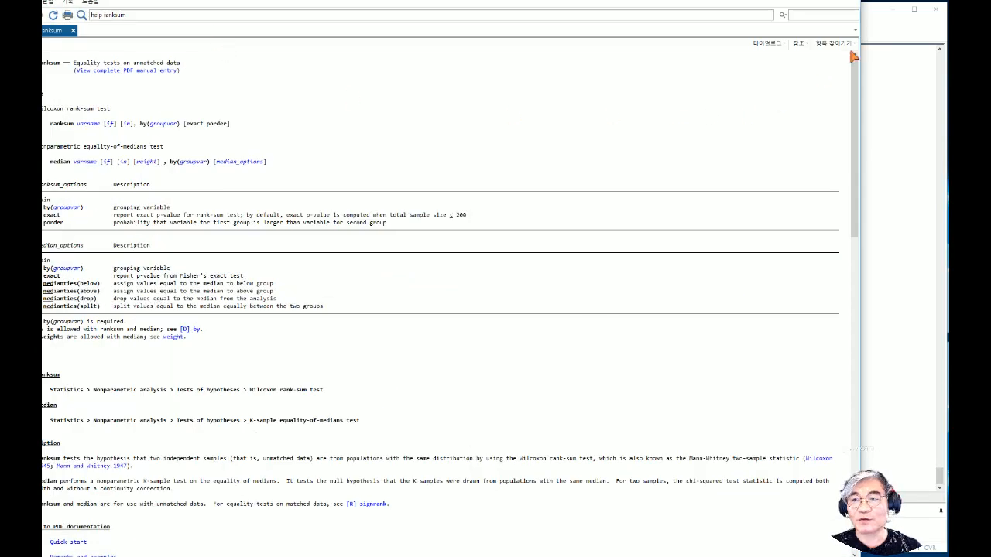
click(852, 11)
click(180, 290)
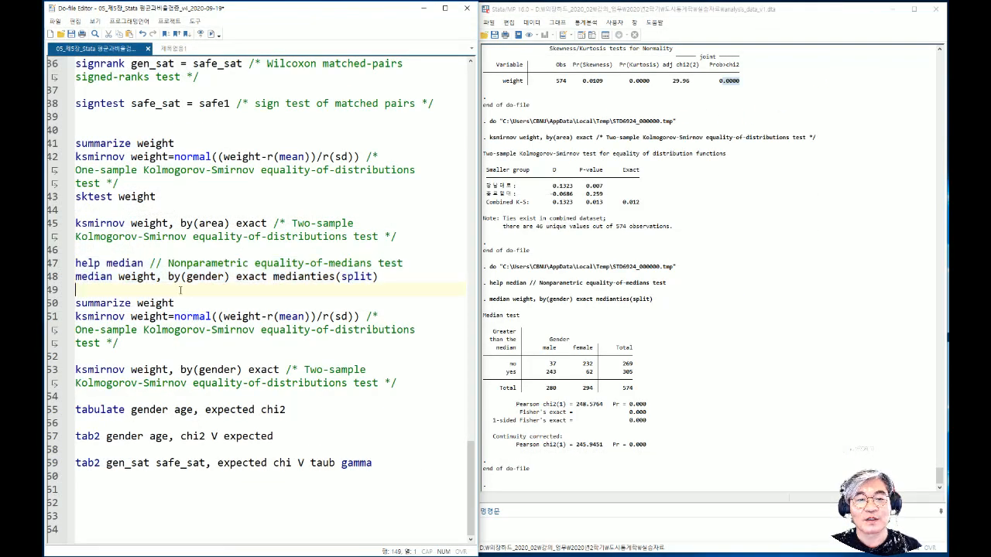
Step: Run only help median from line 147 to review the median test's syntax and options, and close the help window
drag(379, 276, 75, 276)
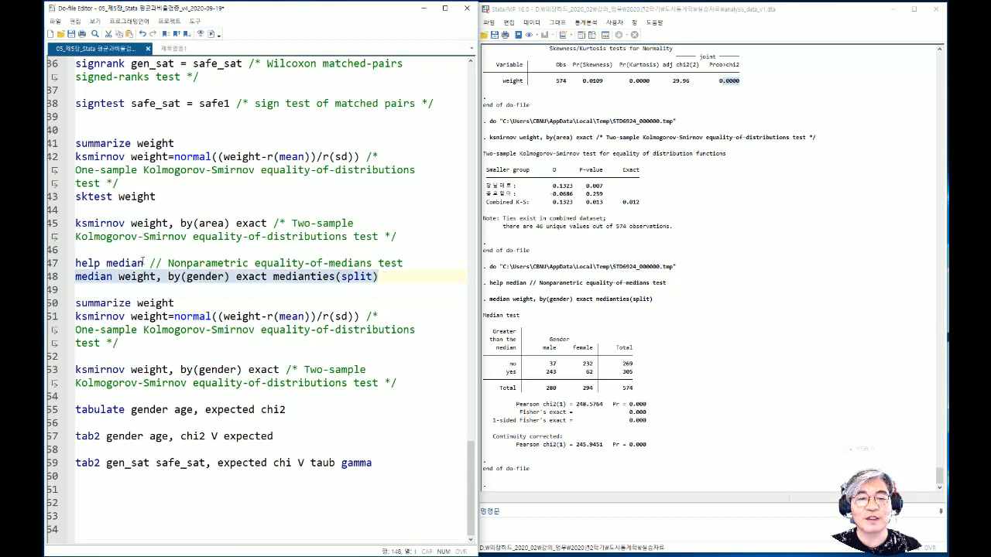
drag(144, 263, 75, 263)
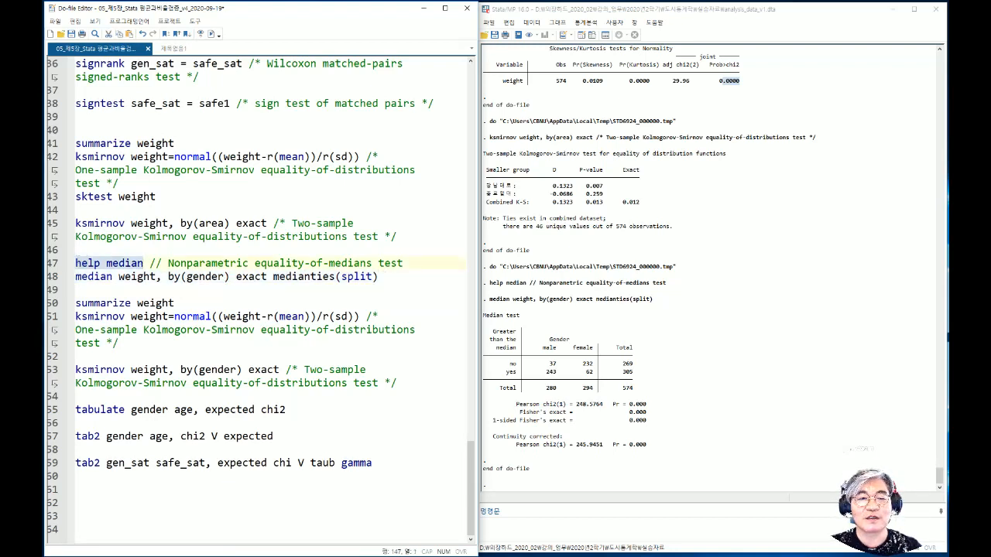
click(217, 34)
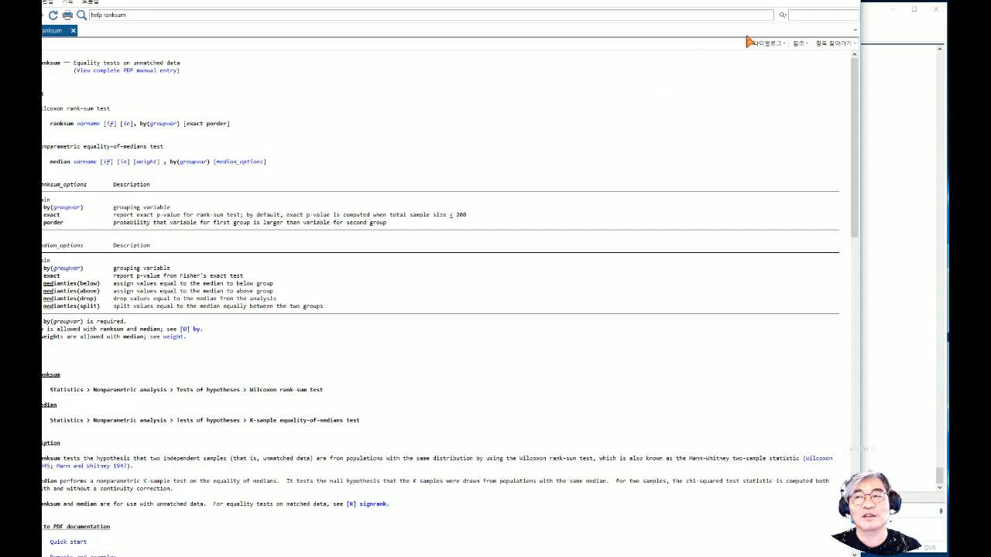
click(849, 2)
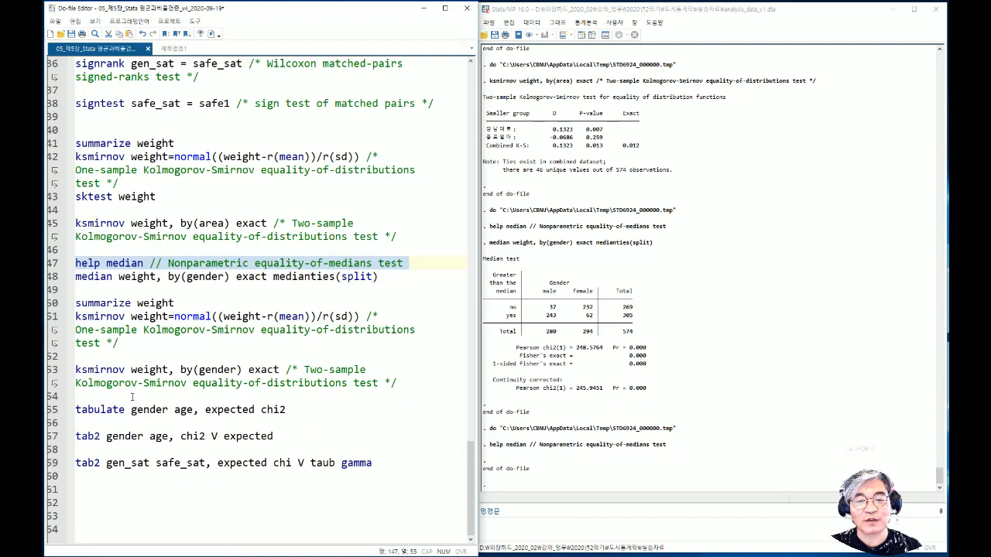
Step: Run tabulate gender age, expected chi2 from line 155 and examine the Pearson chi2, its probability and the frequency key
drag(76, 410, 286, 410)
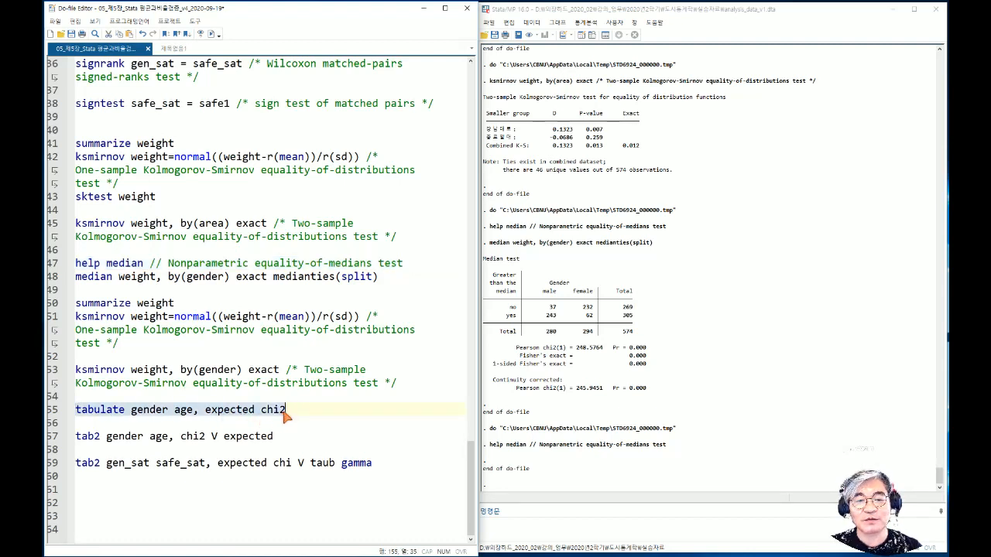
click(210, 34)
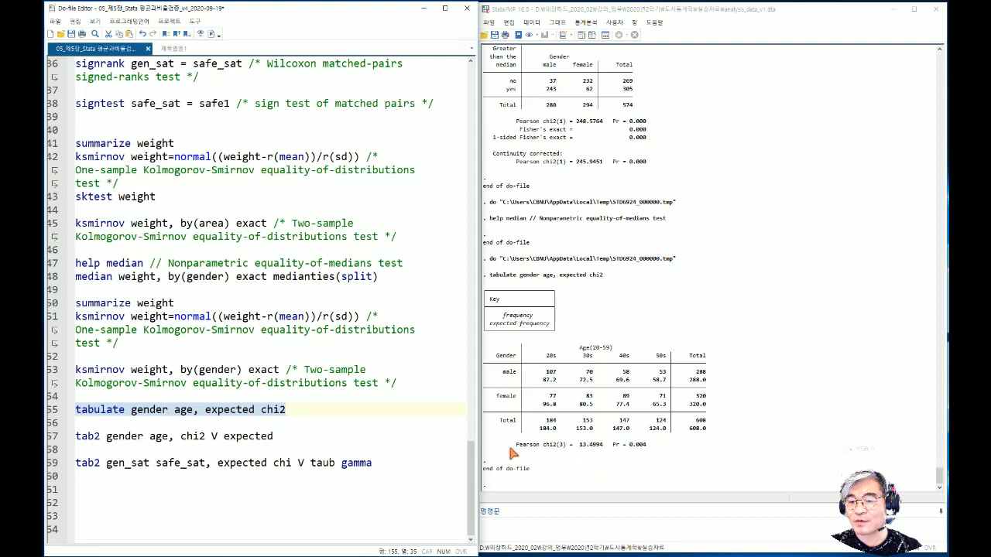
drag(514, 444, 604, 447)
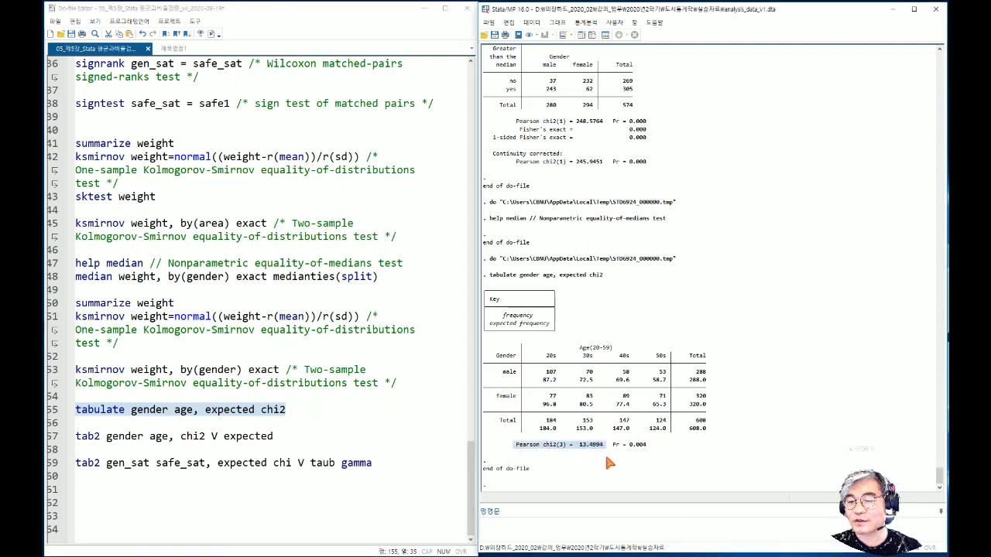
drag(613, 445, 647, 441)
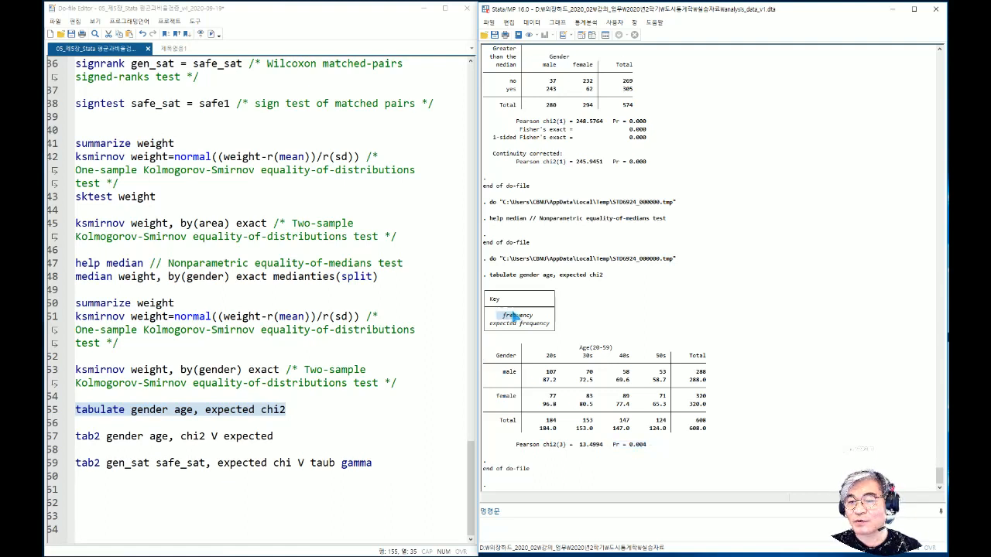
drag(500, 316, 551, 328)
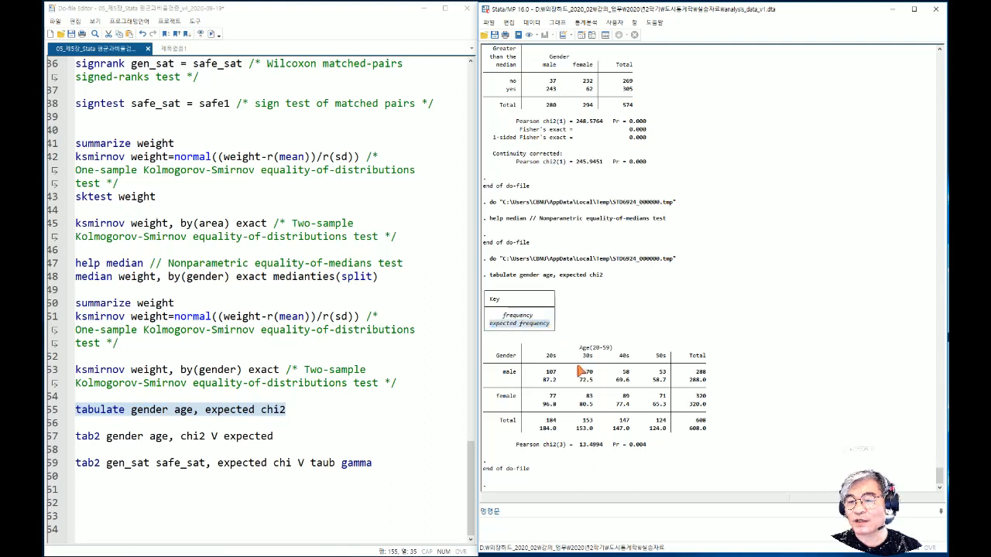
Step: Compare the expected and observed frequencies of males in their 20s in the gender-by-age table
click(547, 383)
drag(547, 384, 557, 385)
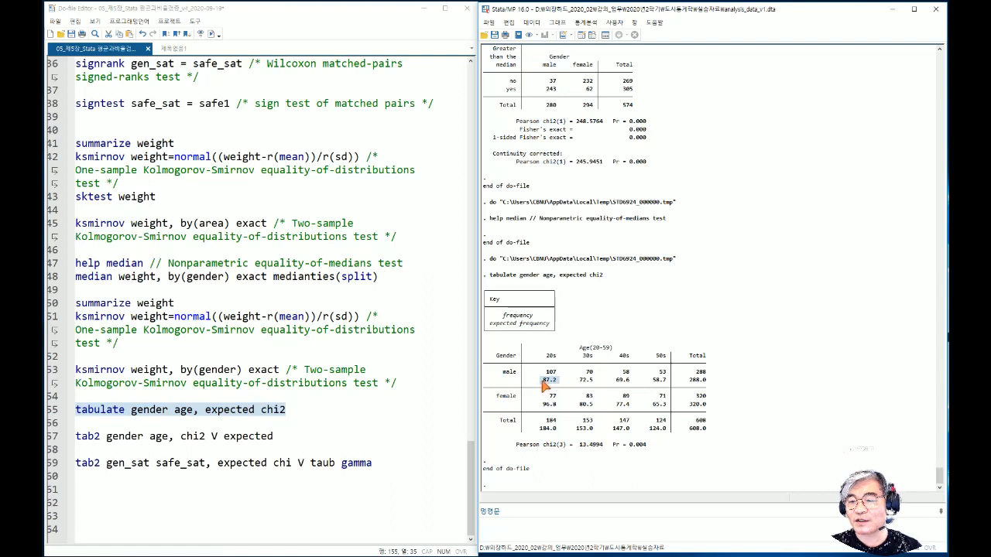
click(546, 385)
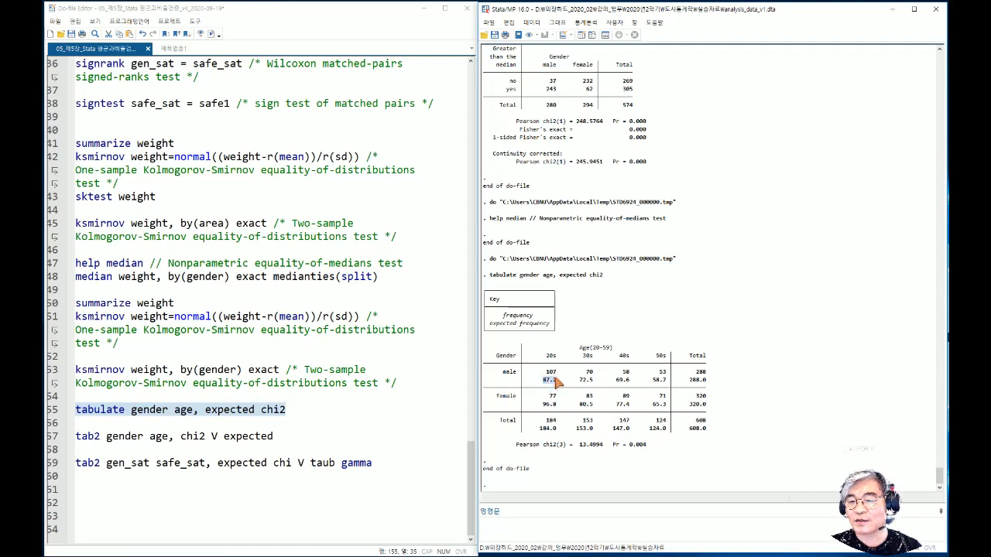
drag(544, 372, 557, 374)
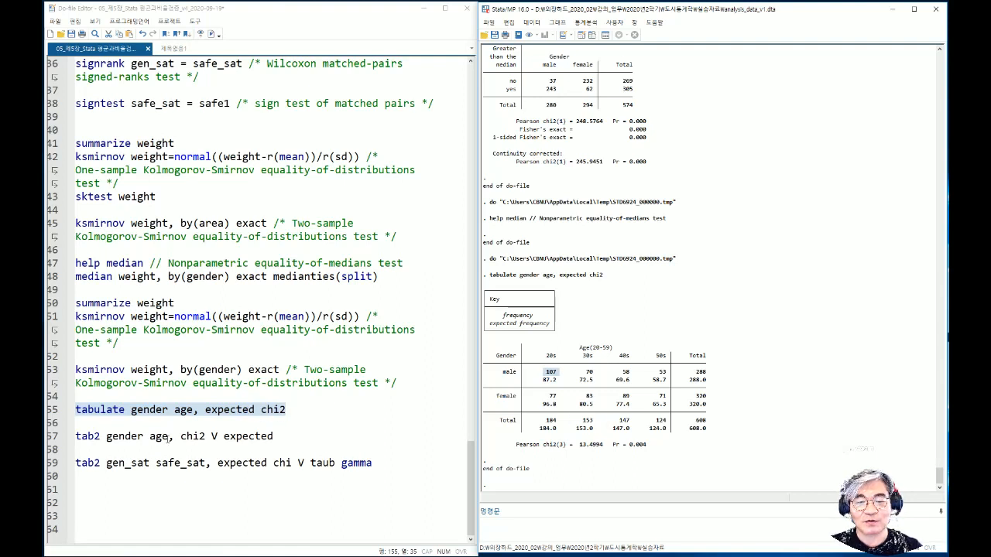
Step: Run tab2 gender age, chi2 V expected from line 157 and examine Cramér's V in the output
click(217, 437)
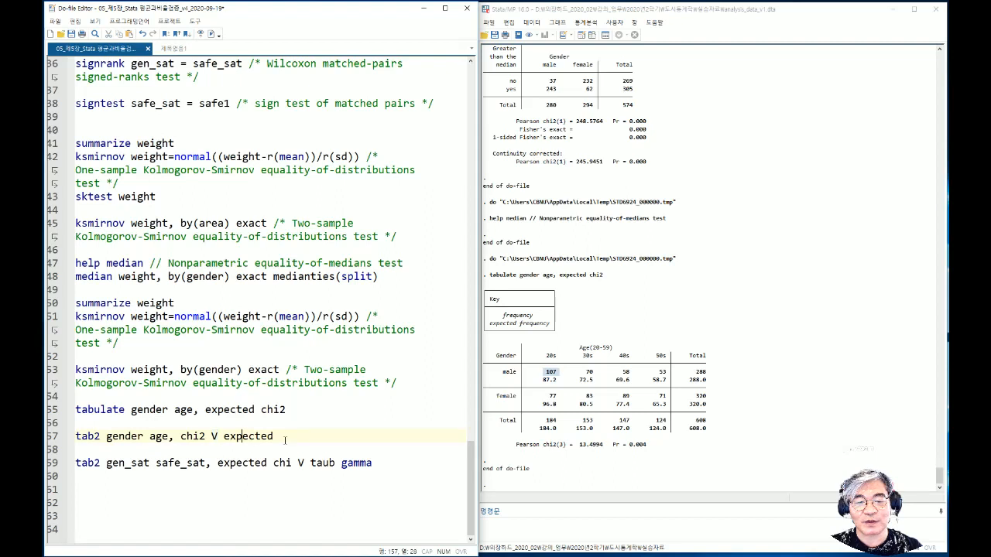
drag(285, 437, 75, 436)
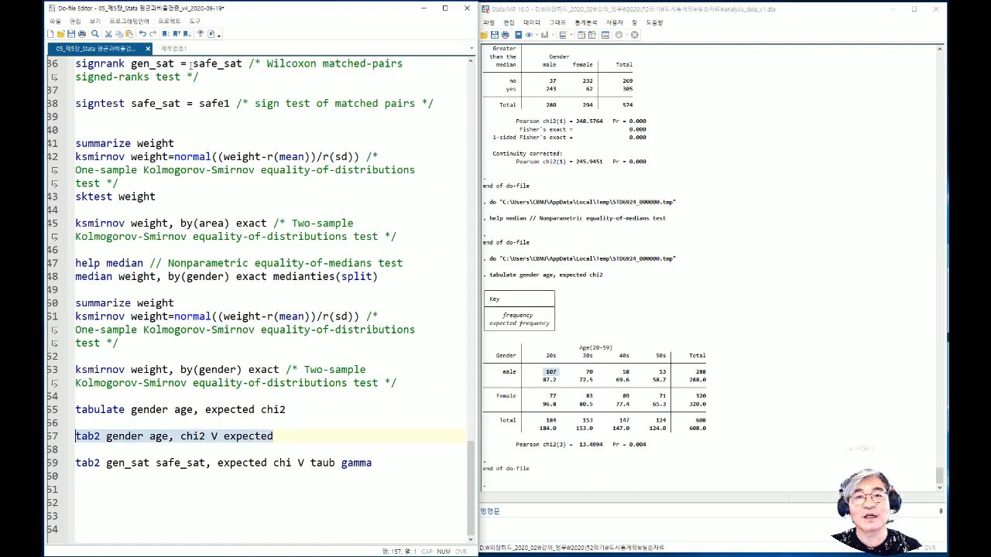
click(210, 34)
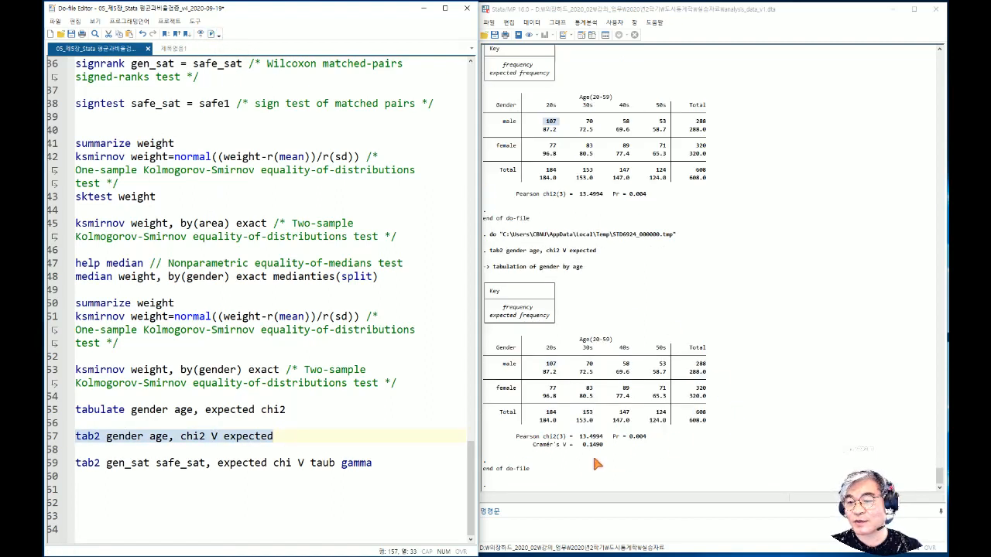
drag(534, 446, 611, 444)
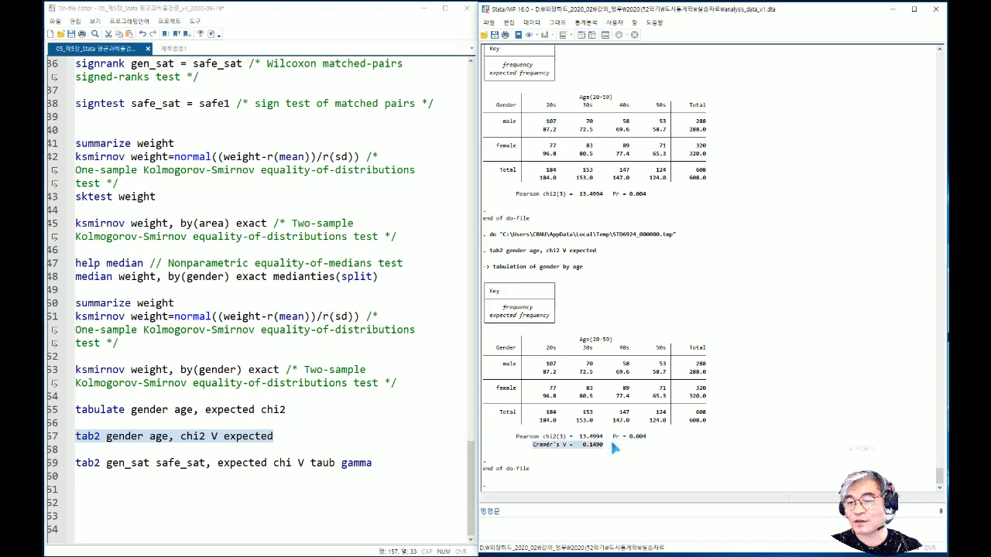
Step: Run tab2 gen_sat safe_sat, expected chi V taub gamma from line 159 and examine gamma's ASE, the Pearson chi2 and Cramér's V
click(151, 461)
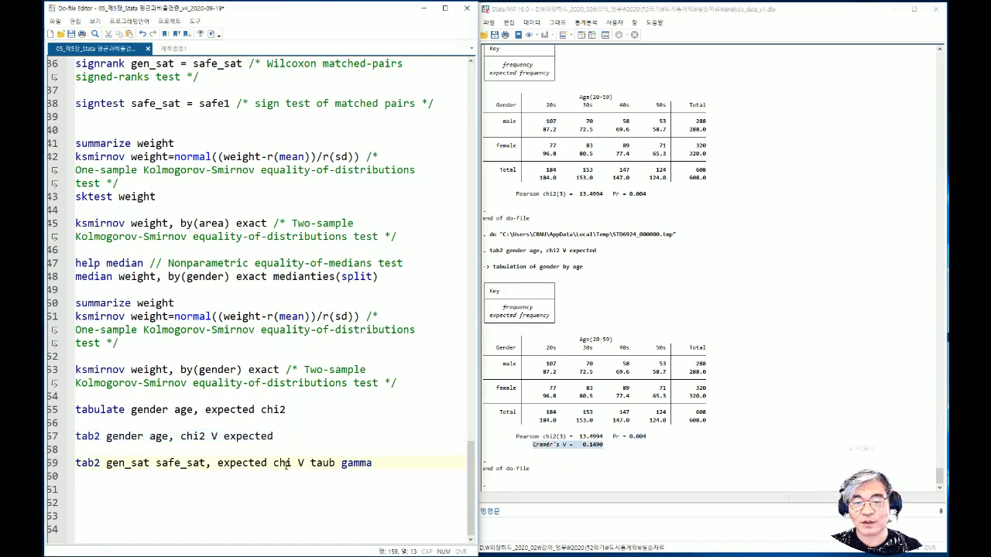
drag(309, 462, 76, 464)
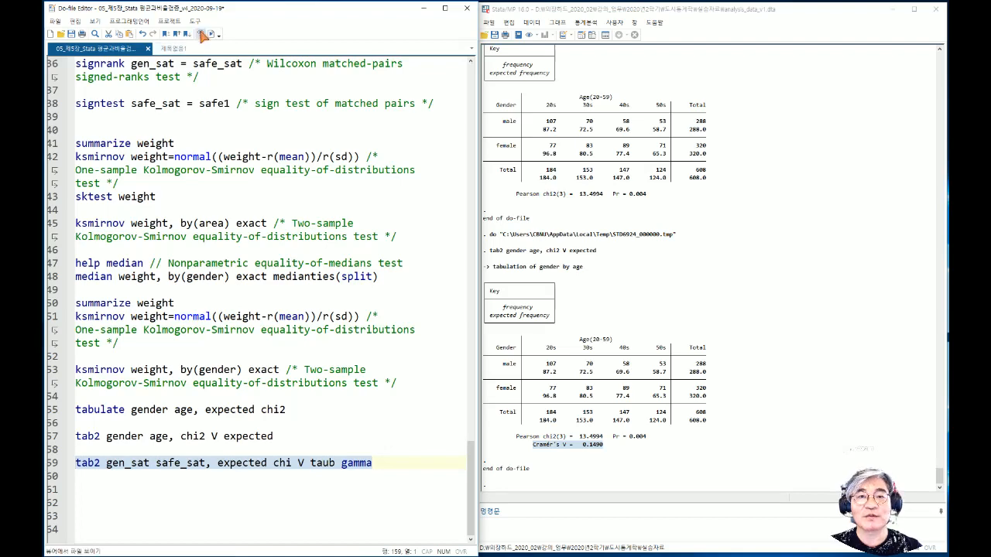
click(211, 34)
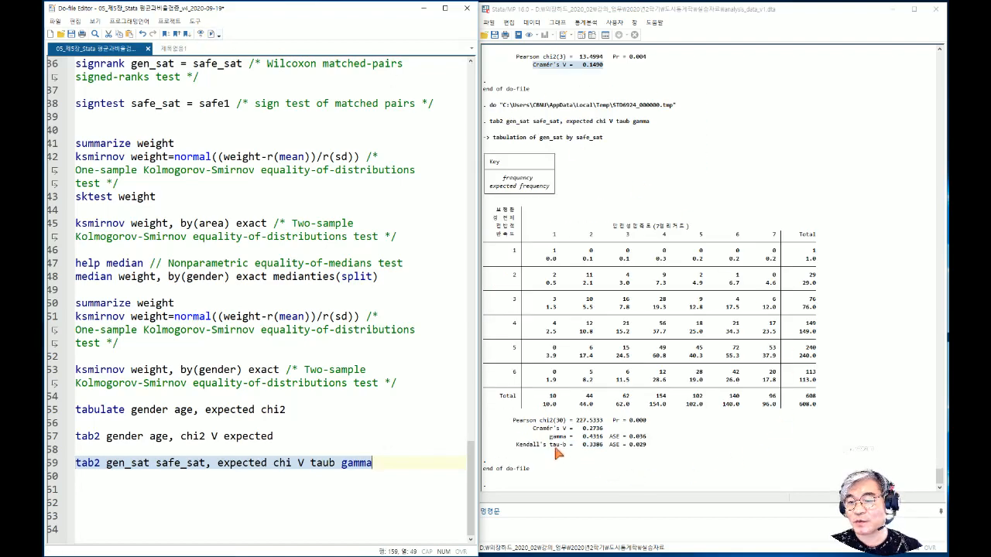
drag(547, 435, 649, 441)
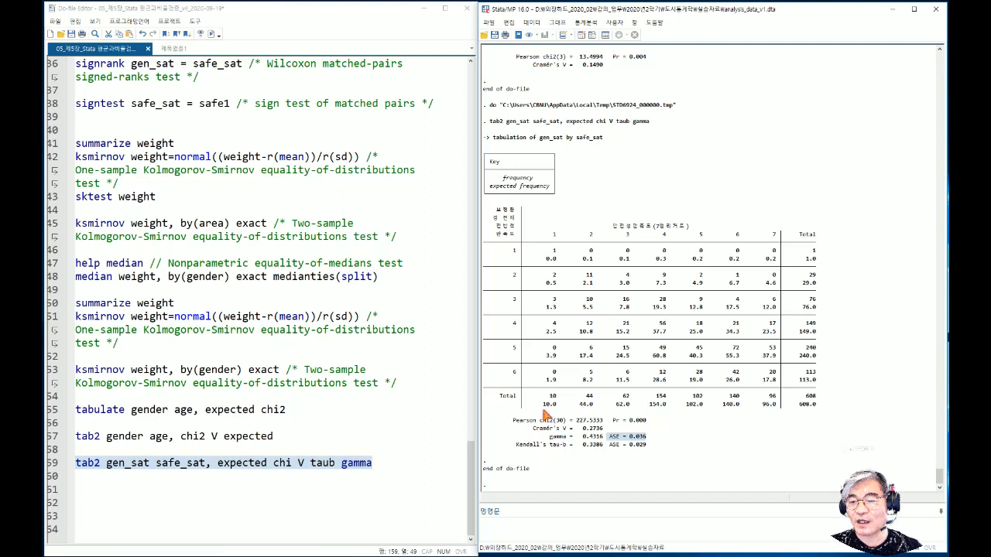
drag(512, 419, 650, 423)
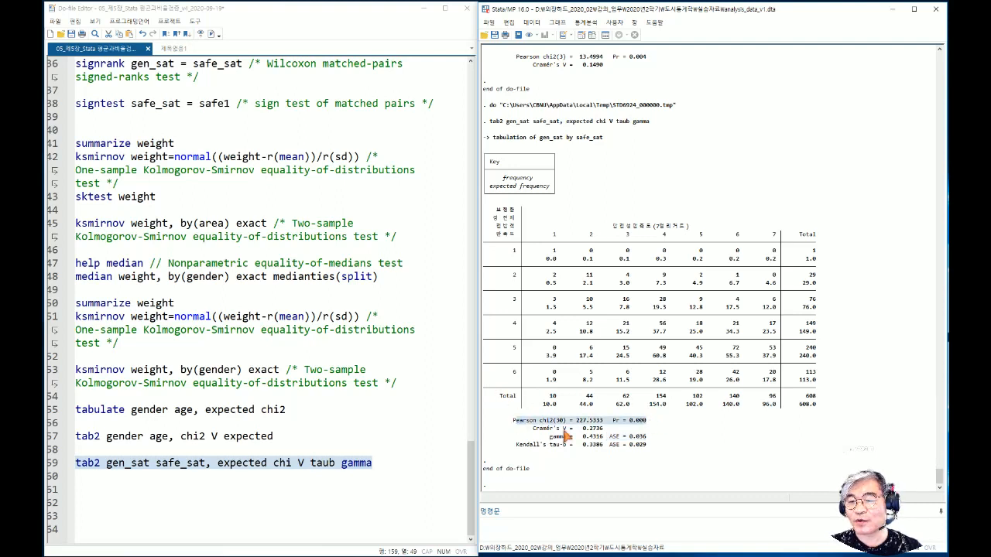
drag(532, 428, 607, 437)
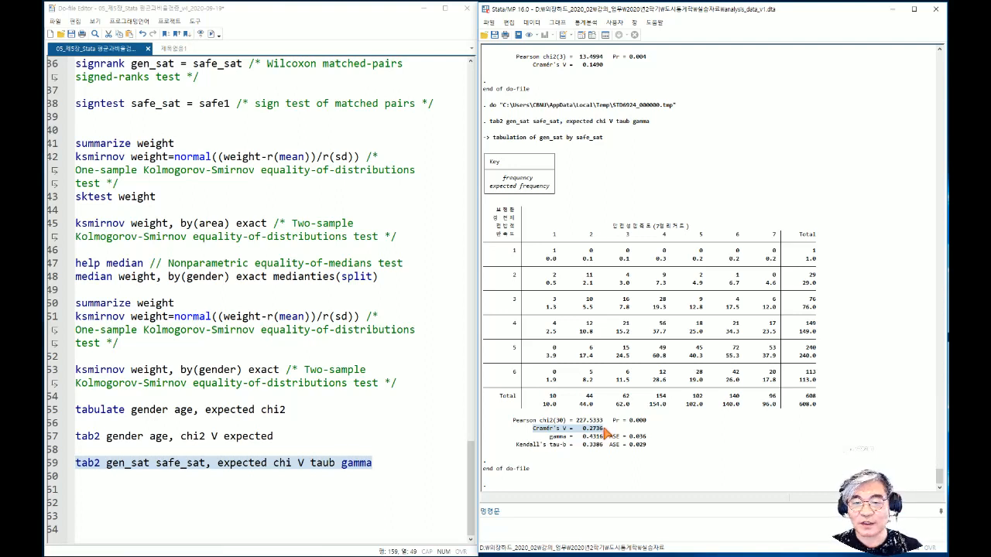
Step: Deselect the tab2 command on line 159 and save the do-file
click(379, 462)
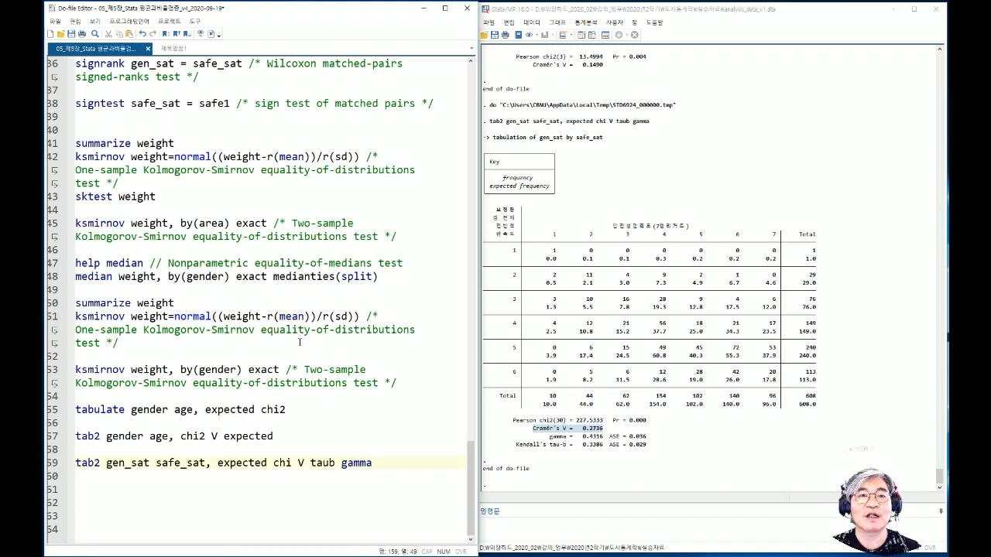
click(120, 246)
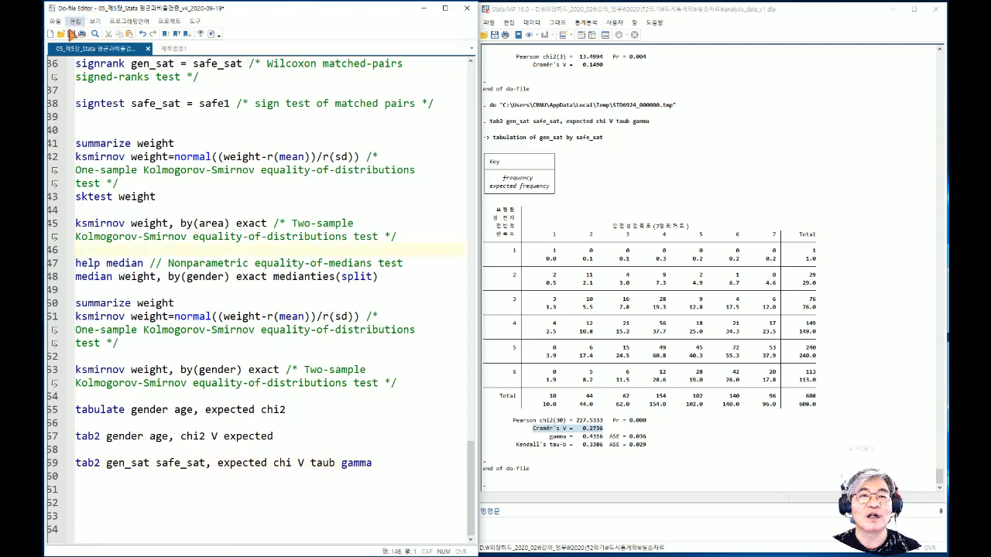
click(69, 35)
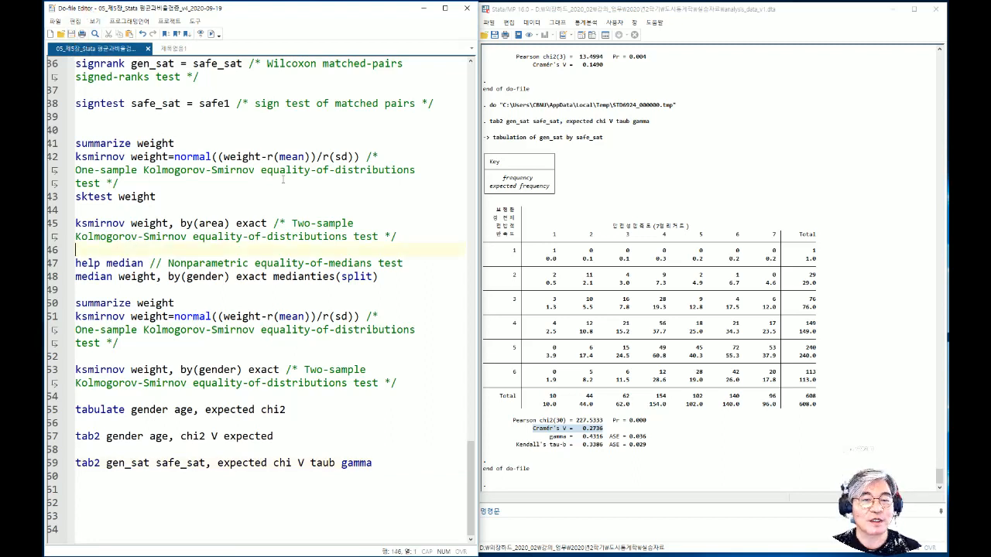